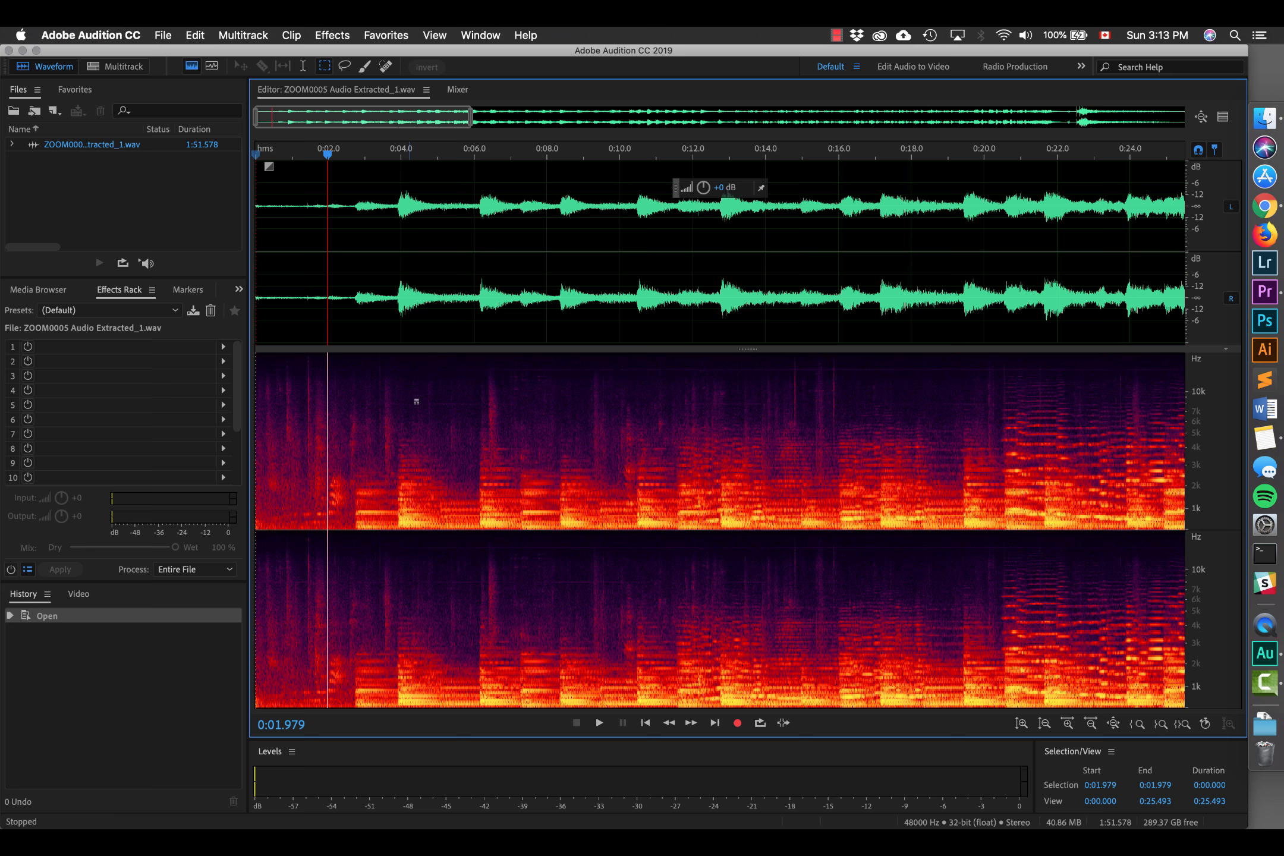
- Play the recording from about 2 seconds to about 10.9 seconds, with a pause at about 4.2 seconds
{"action": "key", "text": "space"}
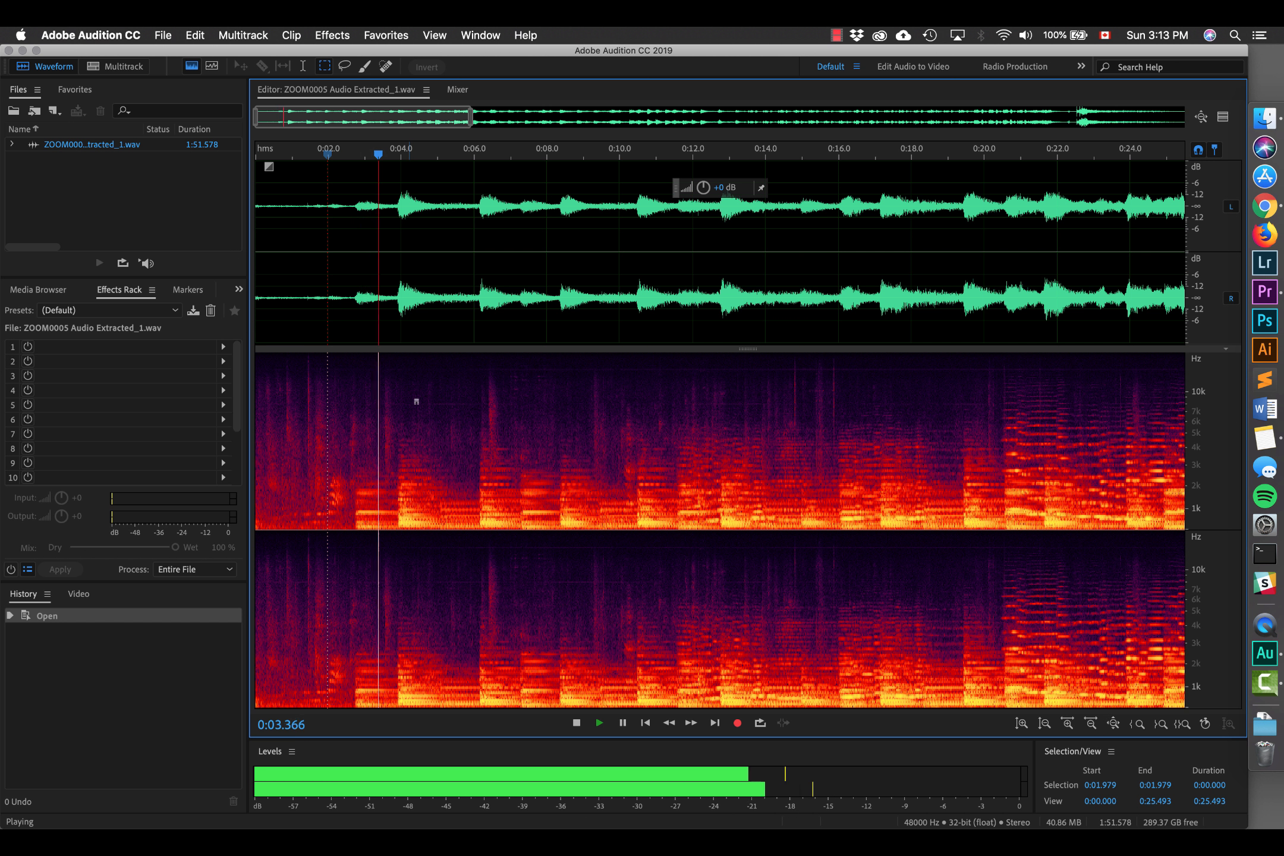
{"action": "key", "text": "space"}
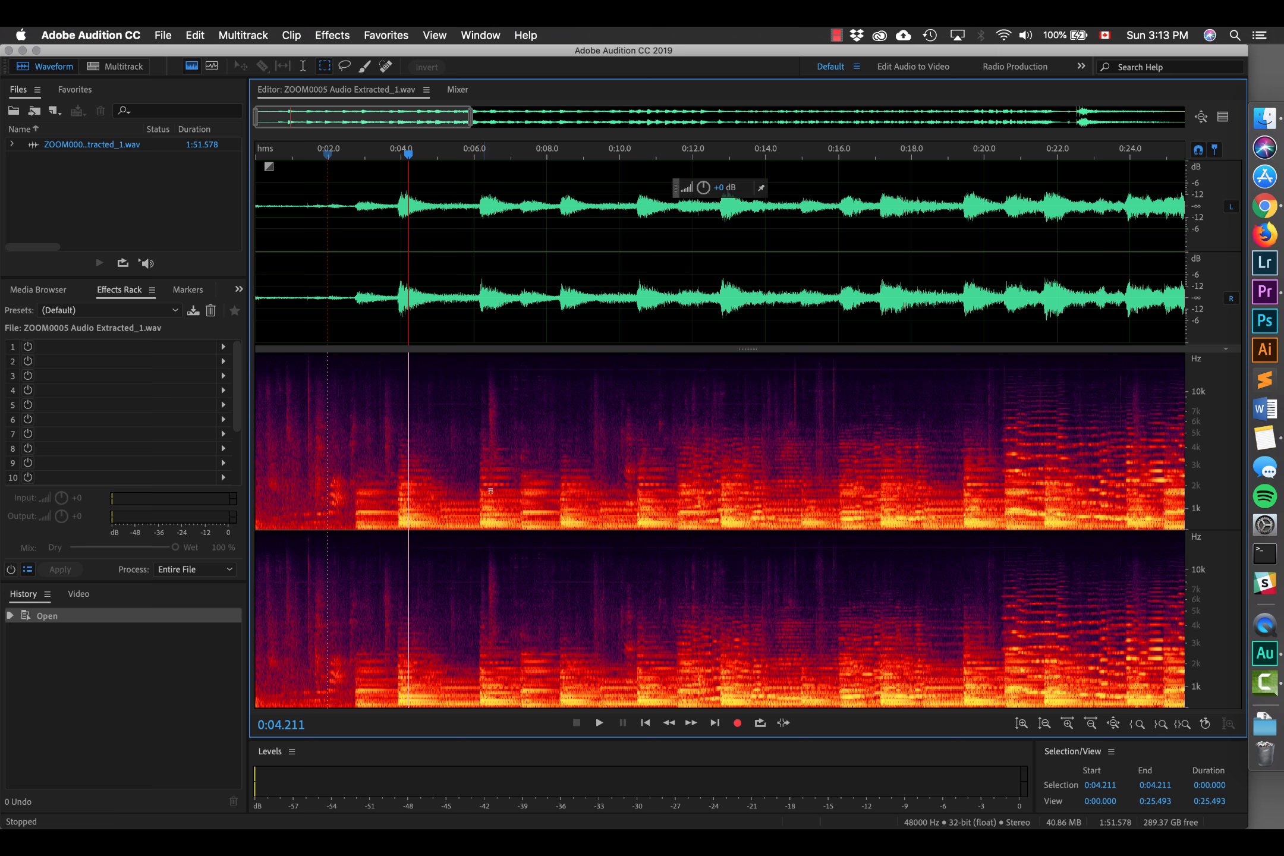
{"action": "key", "text": "space"}
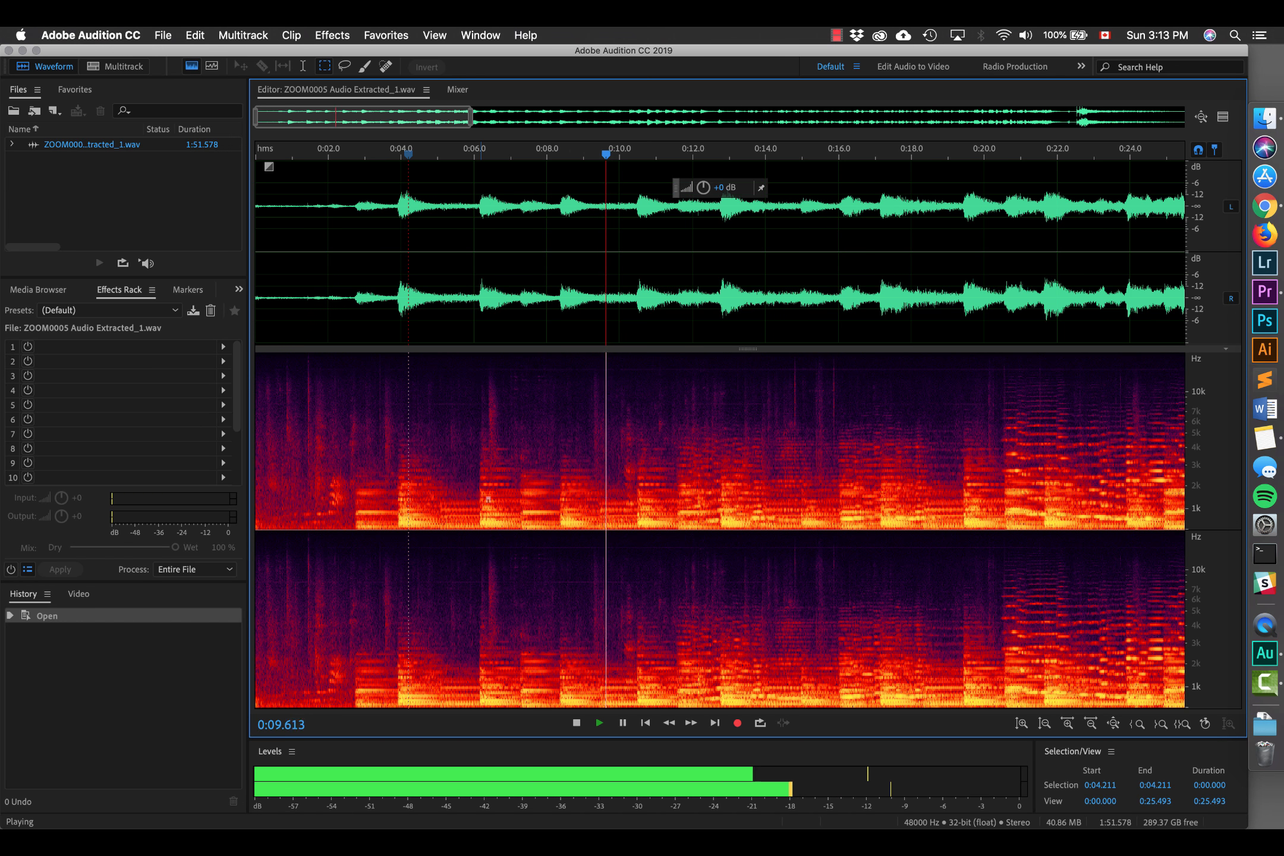
{"action": "key", "text": "space"}
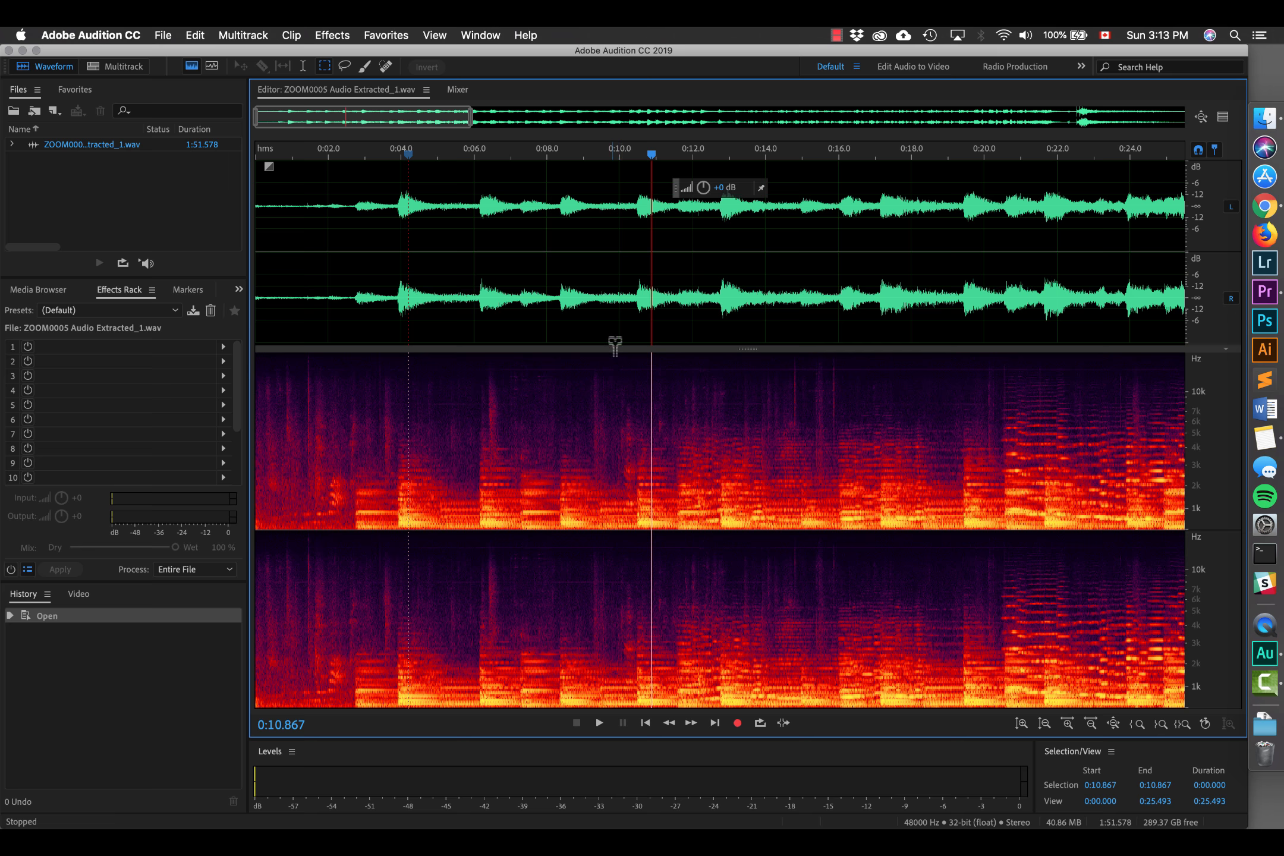
- Replay the short passage leading up to about 10.6 seconds twice, starting from about 9.6 and 9.9 seconds
{"action": "left_click", "coordinate": [604, 167]}
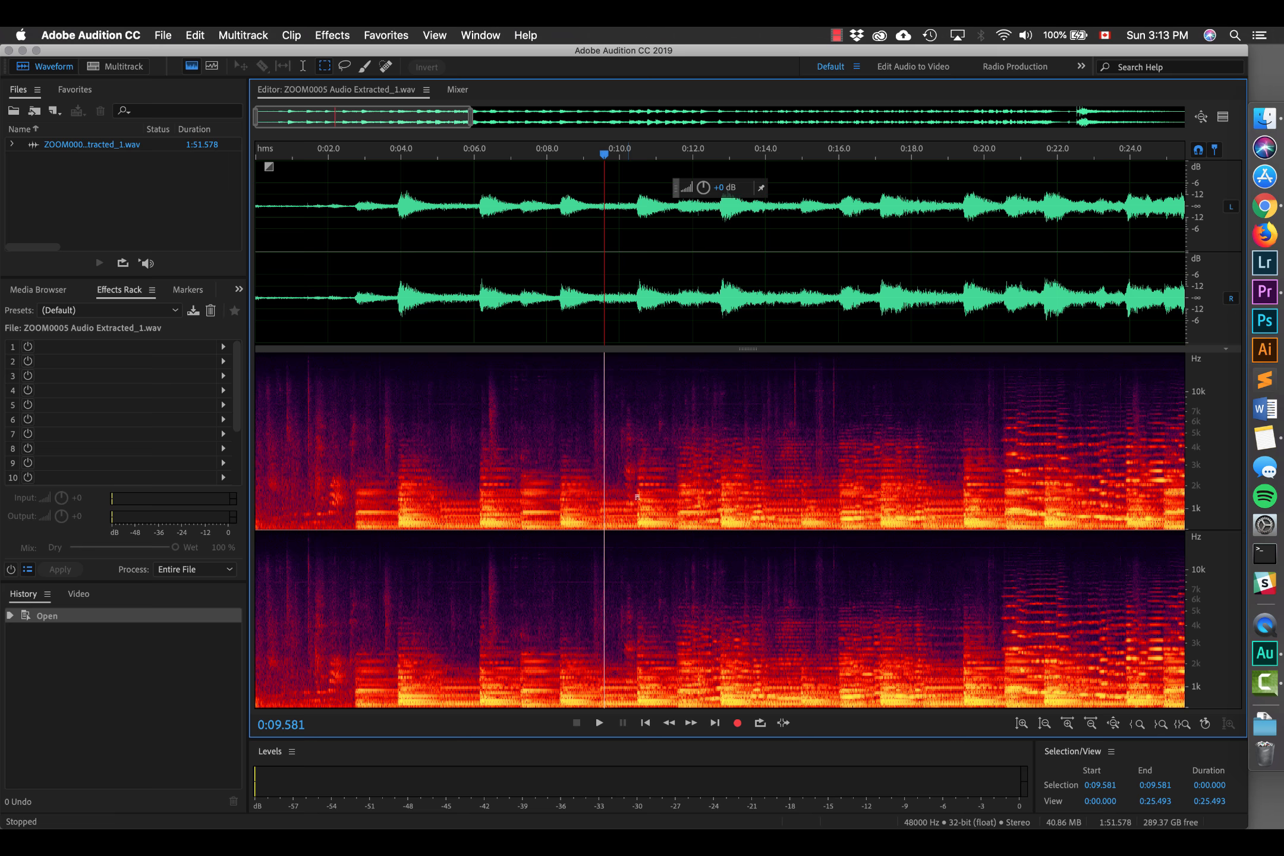
{"action": "key", "text": "space"}
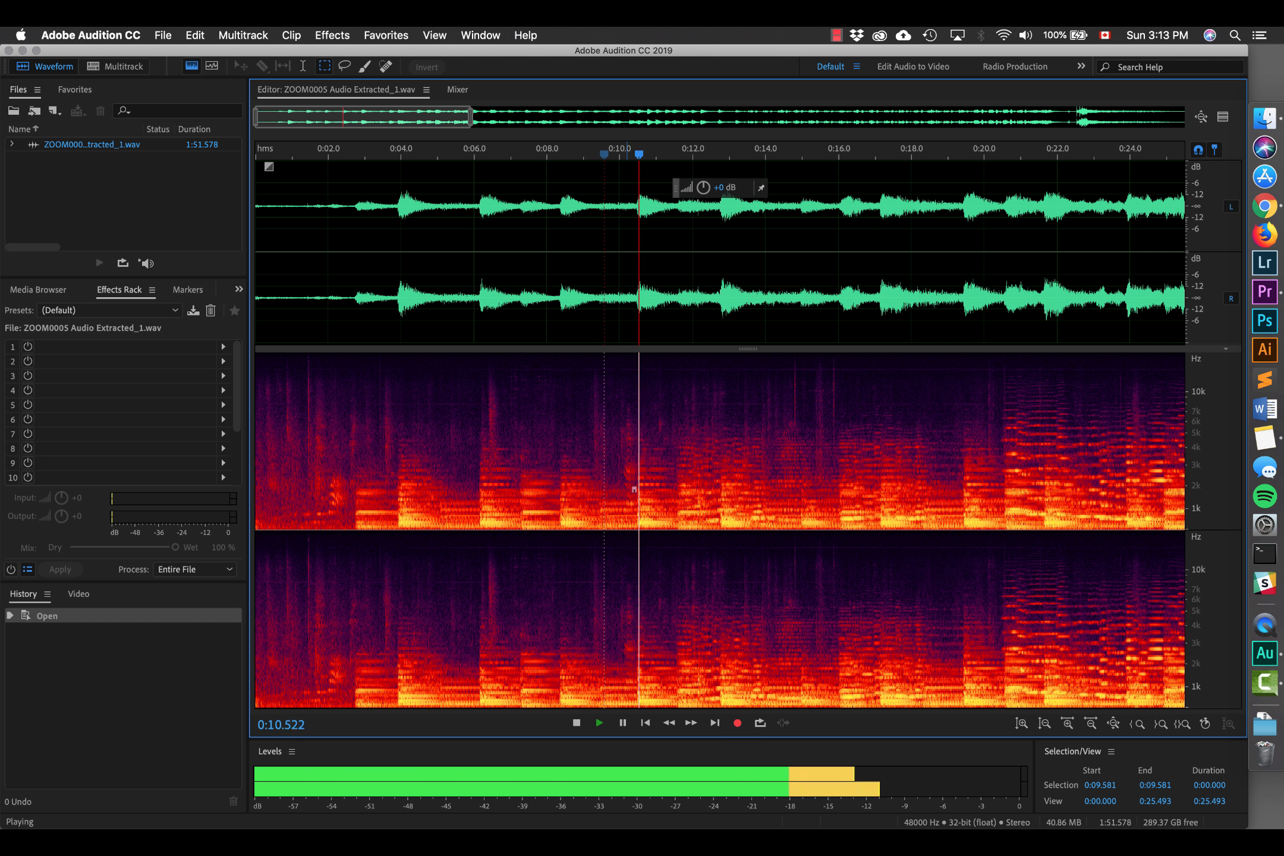
{"action": "key", "text": "space"}
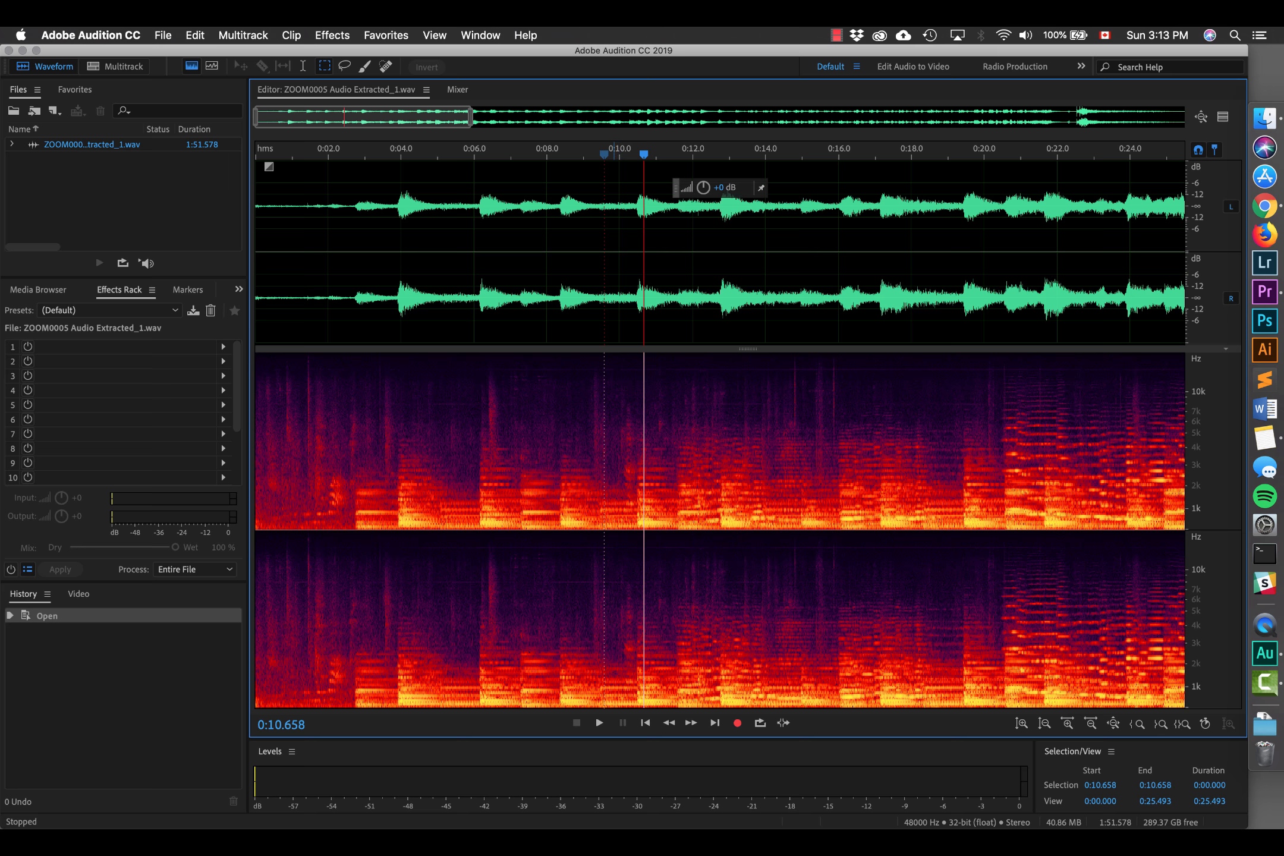
{"action": "left_click", "coordinate": [617, 163]}
{"action": "key", "text": "space"}
{"action": "key", "text": "space"}
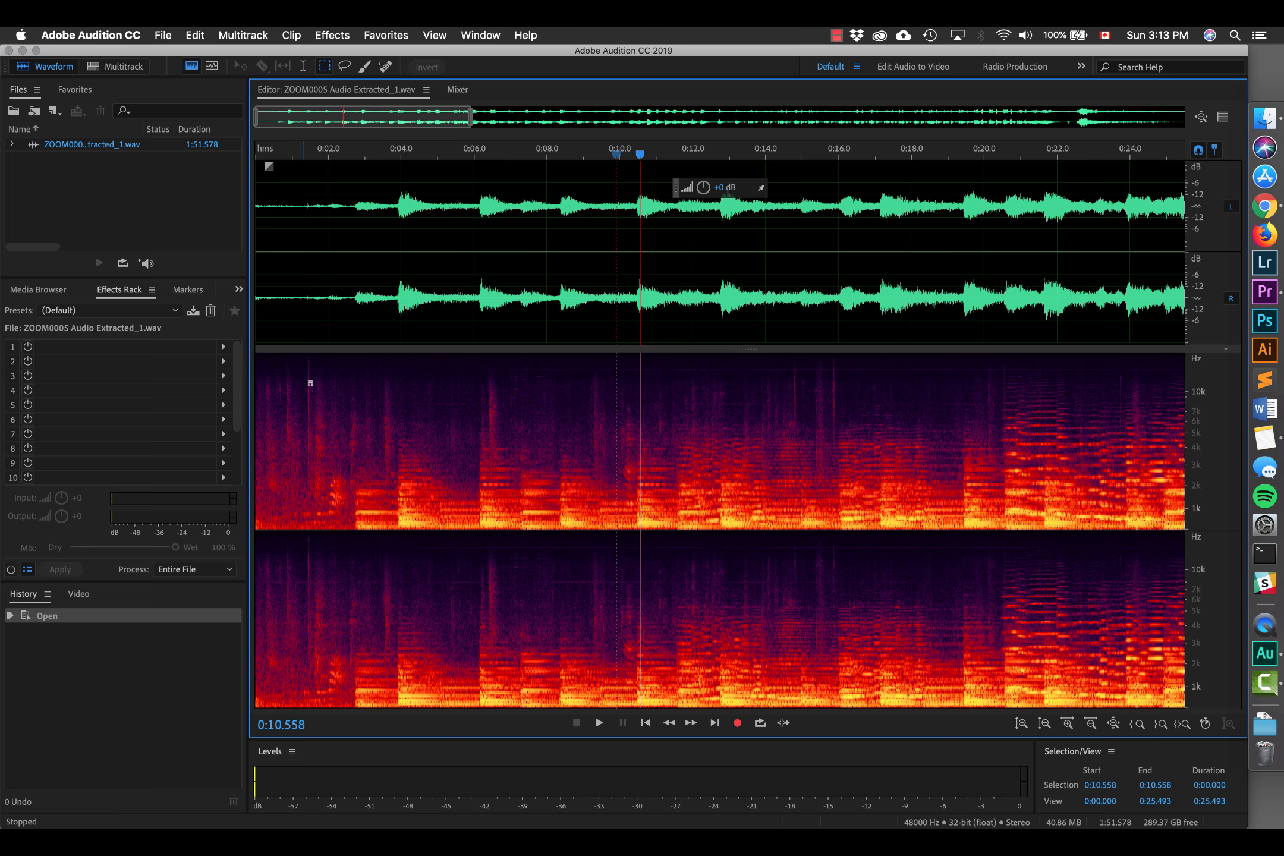
- Play the recording from its beginning to about 2.8 seconds and place the playhead near 0.7 seconds
{"action": "left_click_drag", "start_coordinate": [641, 156], "coordinate": [252, 205]}
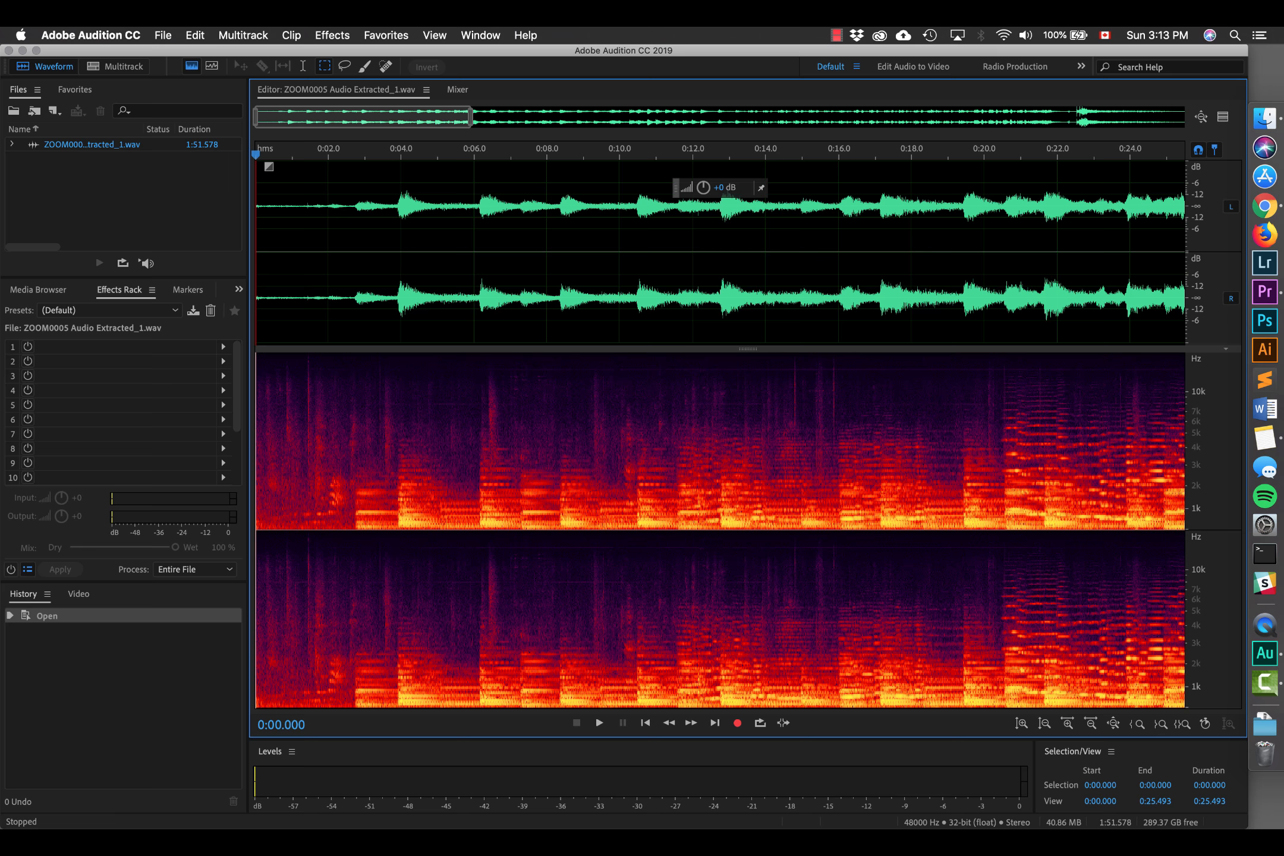
{"action": "key", "text": "space"}
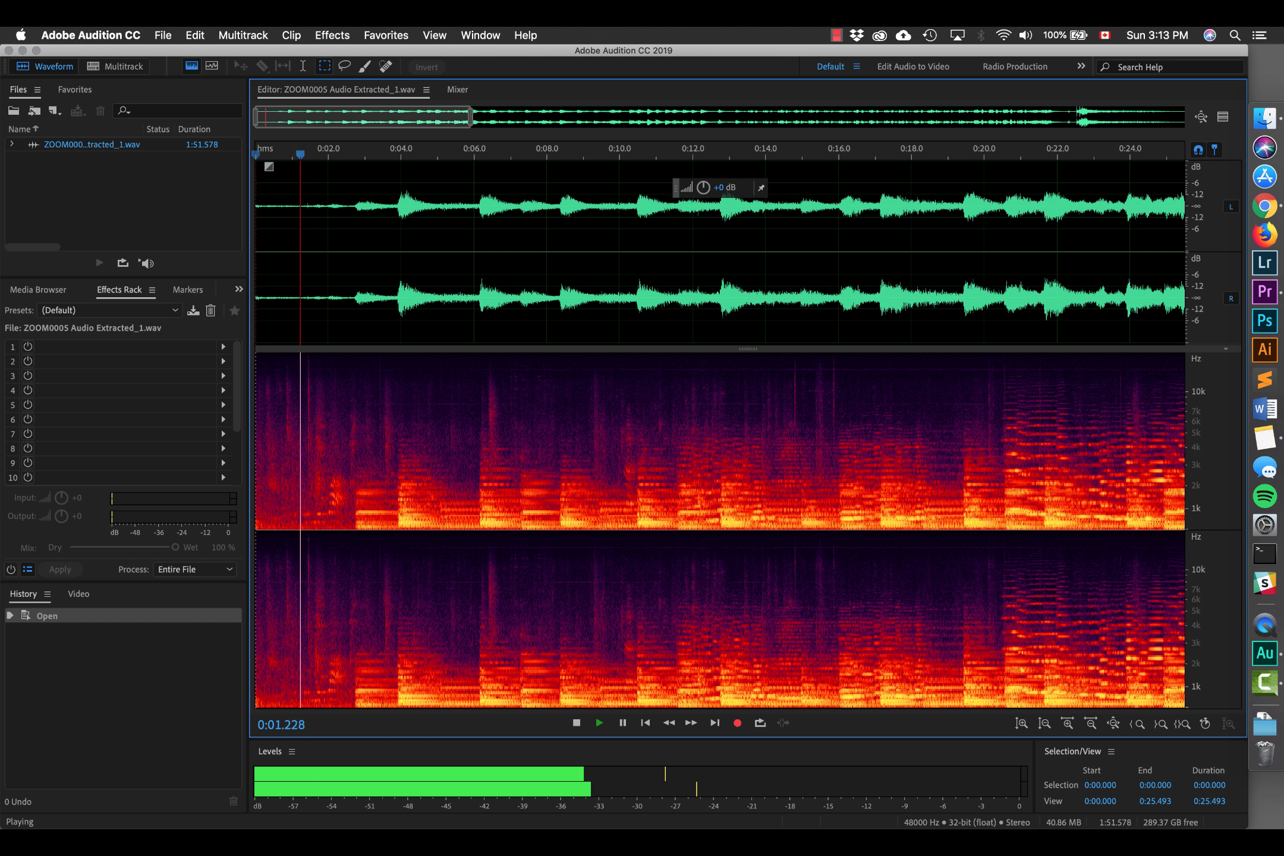
{"action": "key", "text": "space"}
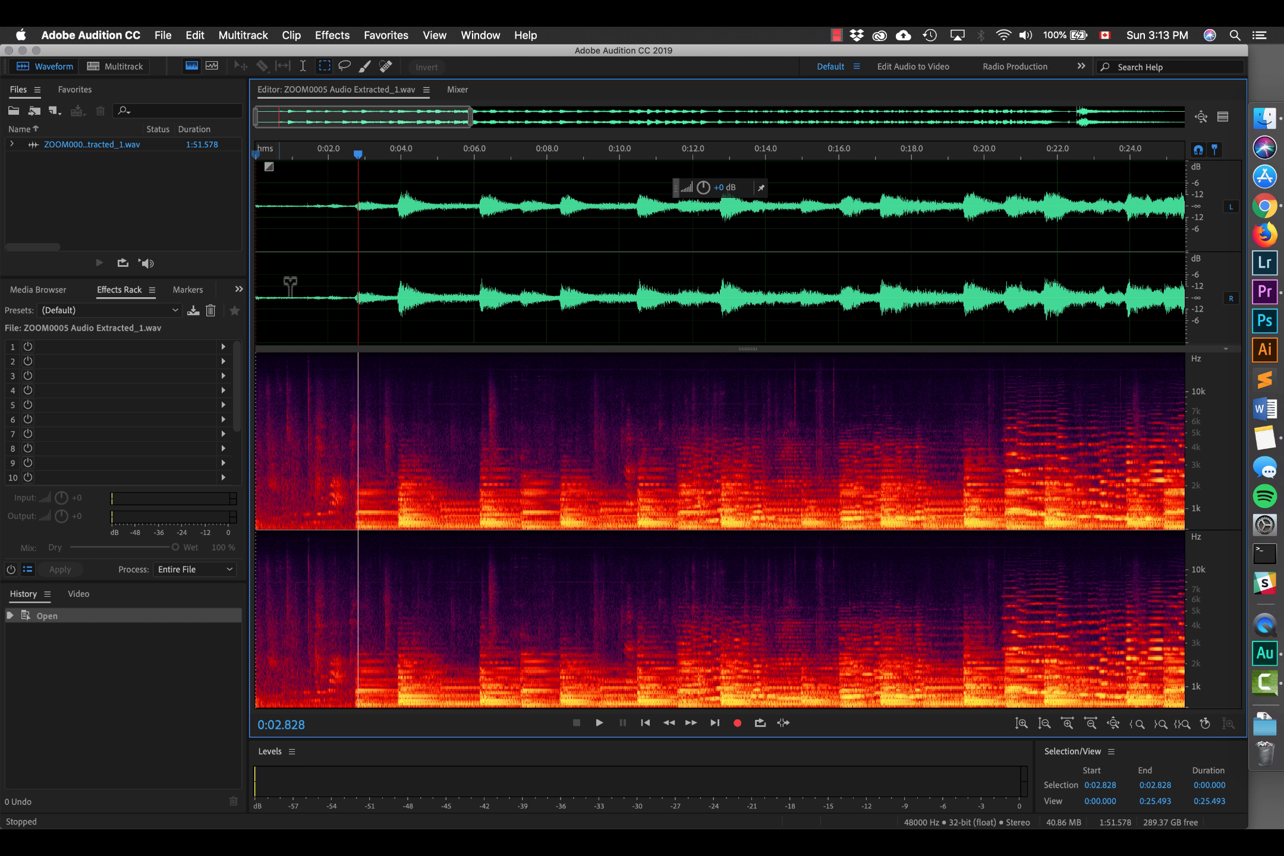
{"action": "left_click", "coordinate": [282, 372]}
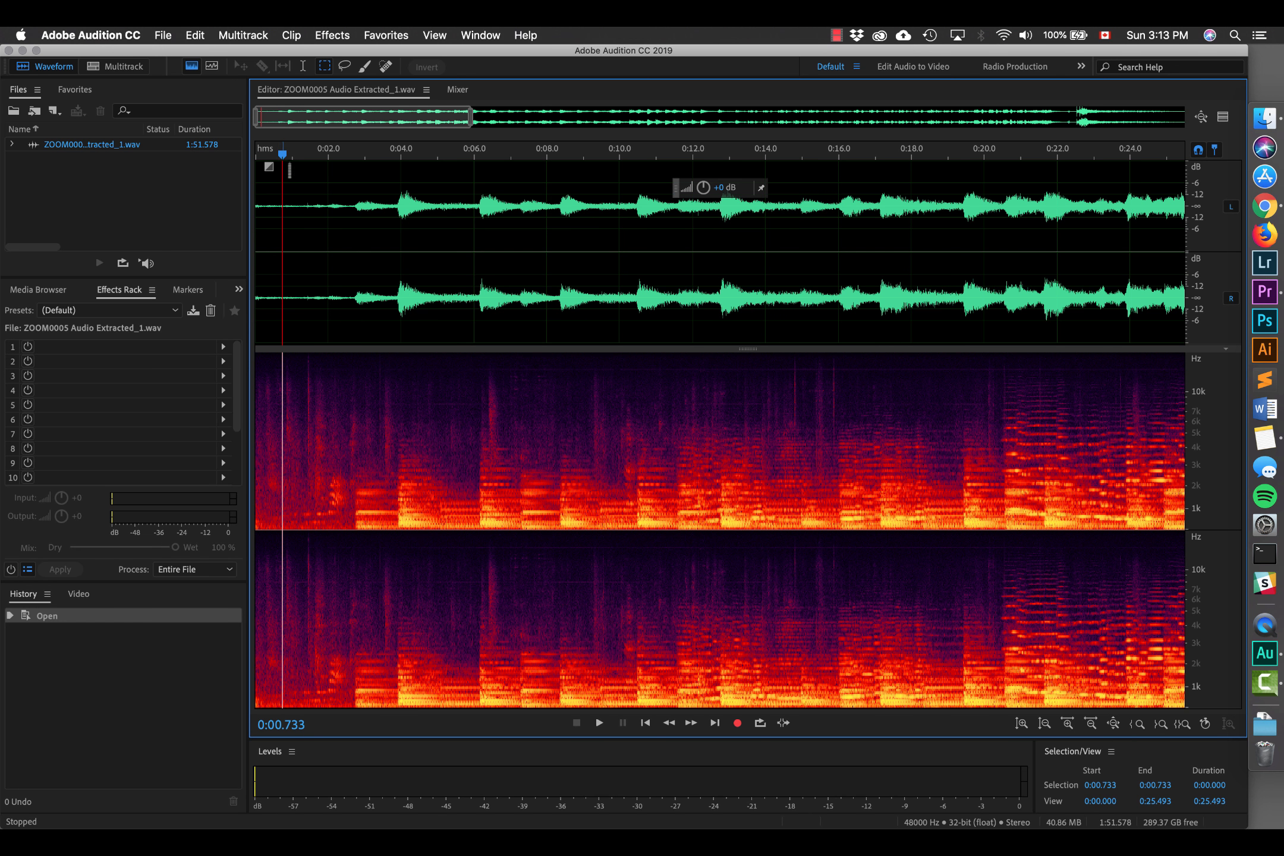
- Replay the first fraction of a second from the file's start several times to listen for isolated background noise
{"action": "left_click_drag", "start_coordinate": [283, 156], "coordinate": [223, 161]}
{"action": "key", "text": "space"}
{"action": "key", "text": "space"}
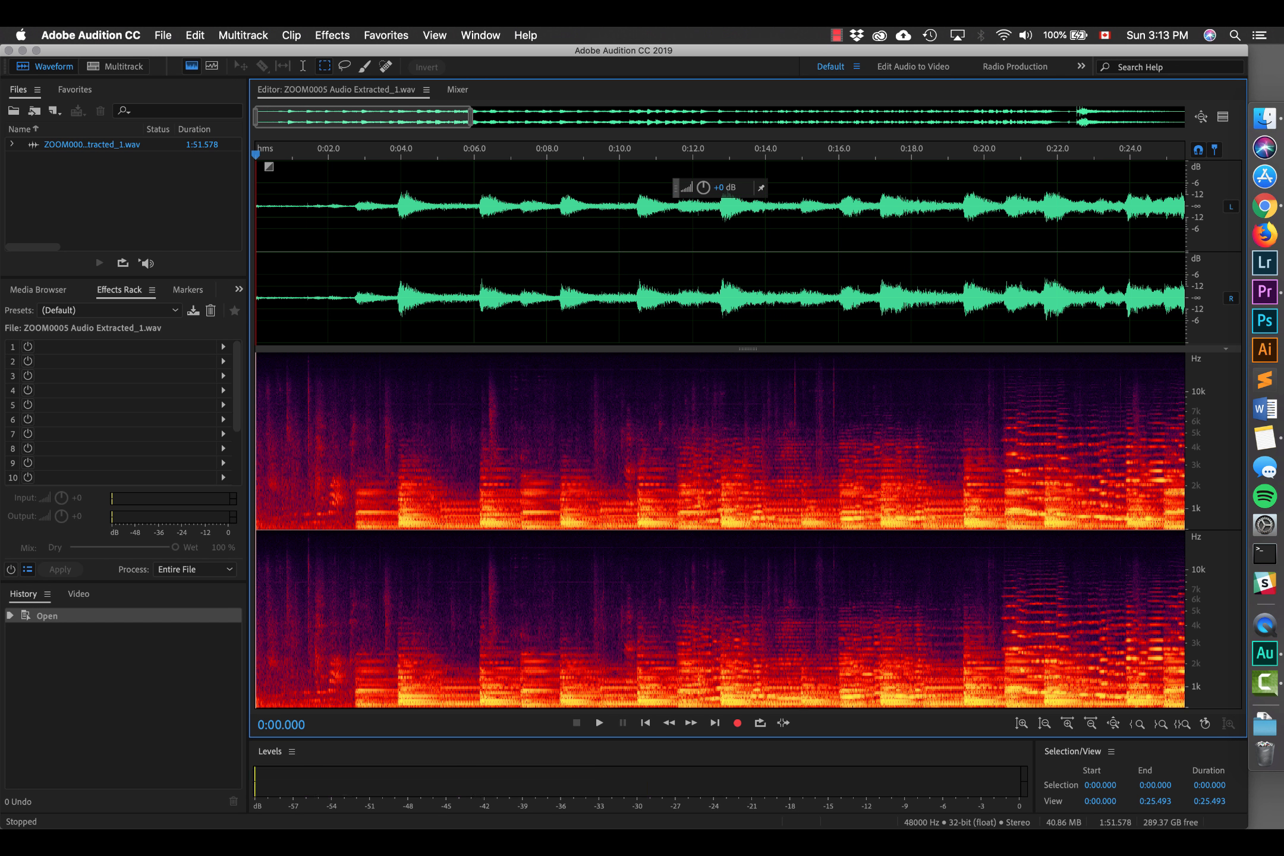
{"action": "key", "text": "space"}
{"action": "key", "text": "space"}
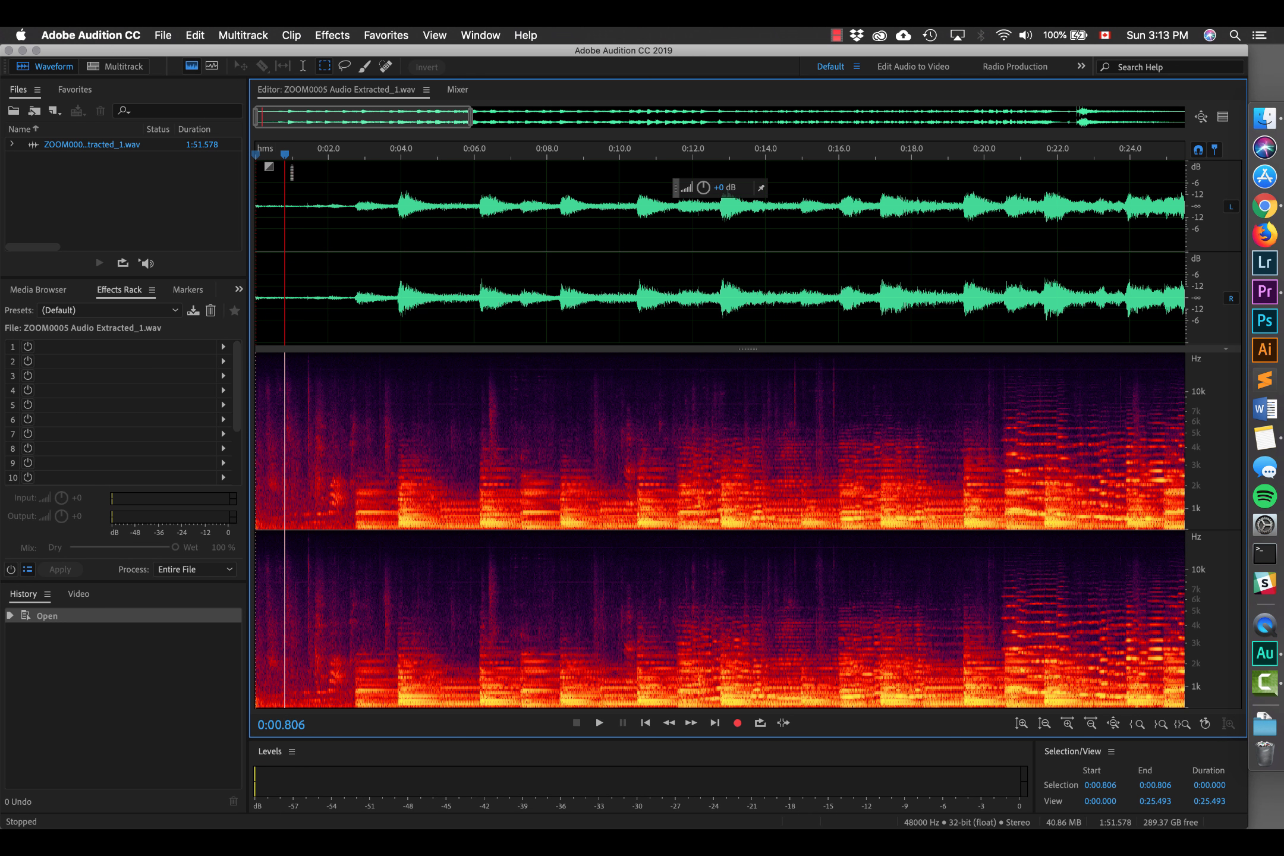
{"action": "key", "text": "Home"}
{"action": "key", "text": "space"}
{"action": "key", "text": "space"}
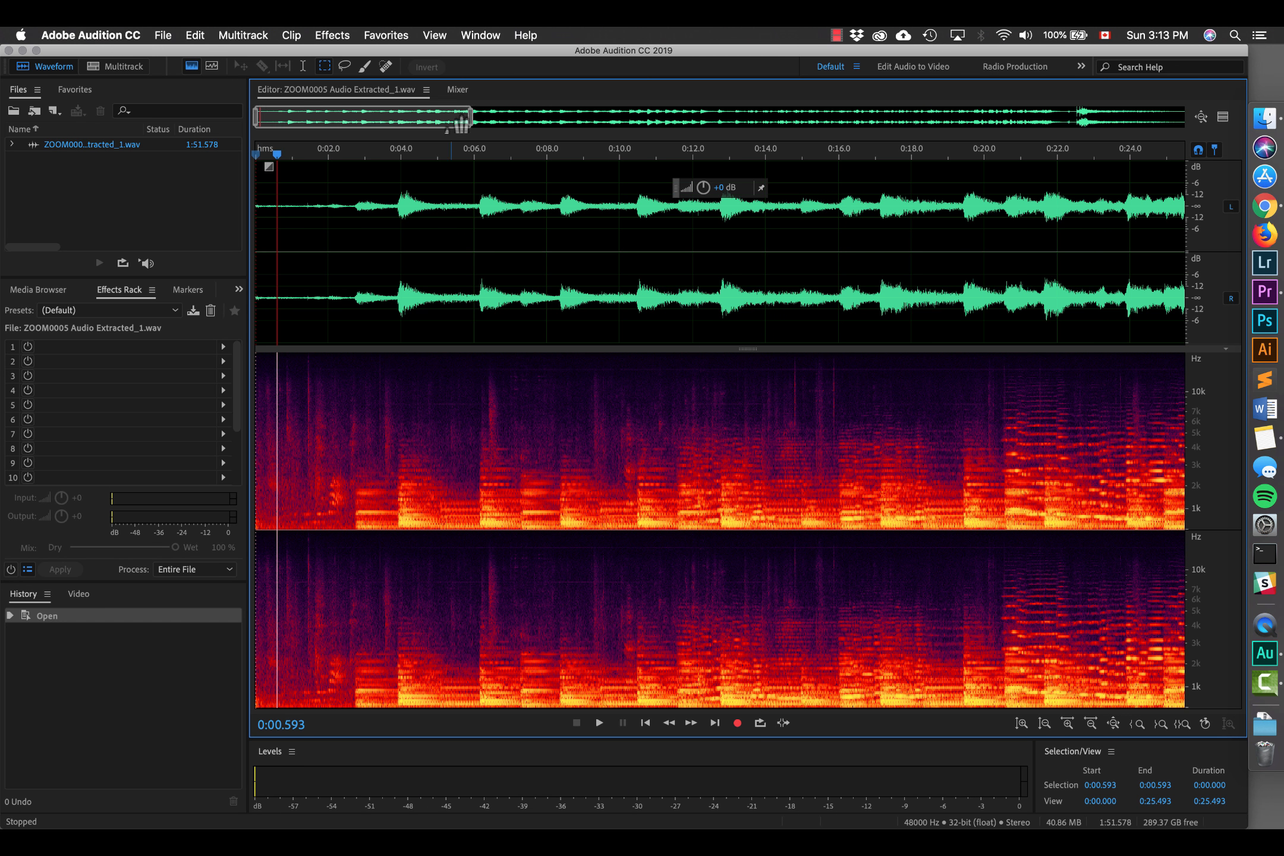
- Zoom the timeline to about the first 9 seconds and play the opening from 0:00.000 to about 0.36 seconds
{"action": "left_click_drag", "start_coordinate": [468, 122], "coordinate": [334, 128]}
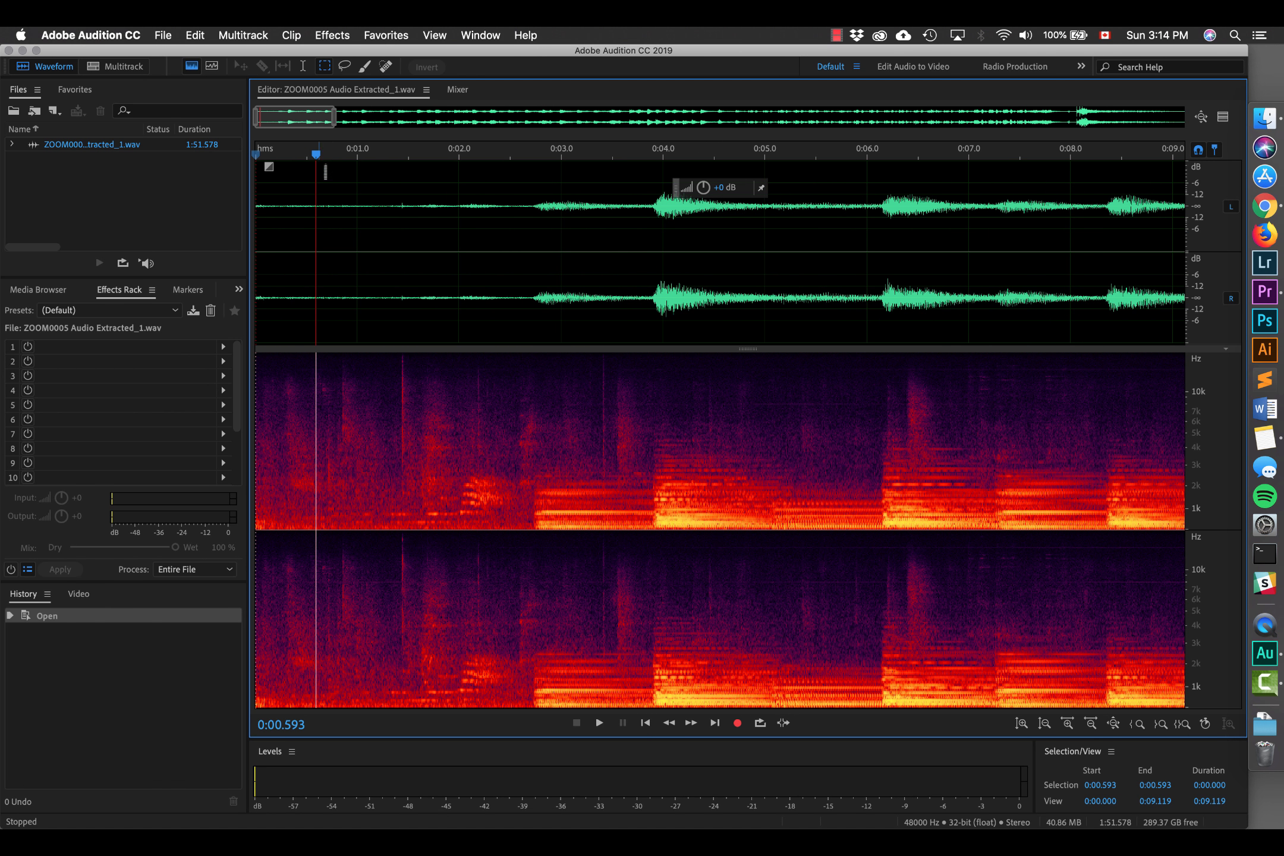
{"action": "left_click", "coordinate": [264, 173]}
{"action": "key", "text": "space"}
{"action": "left_click", "coordinate": [264, 172]}
{"action": "left_click", "coordinate": [265, 172]}
{"action": "left_click", "coordinate": [264, 172]}
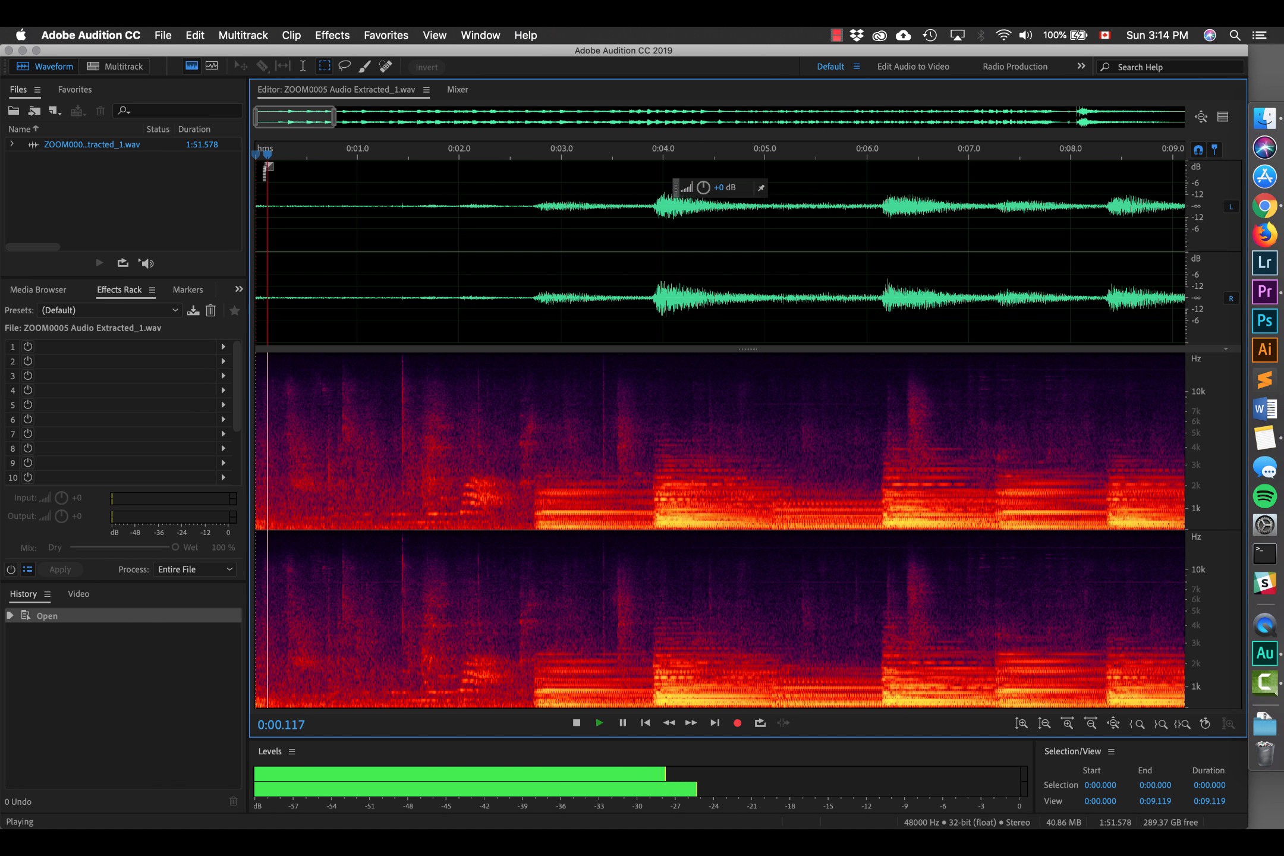
{"action": "key", "text": "space"}
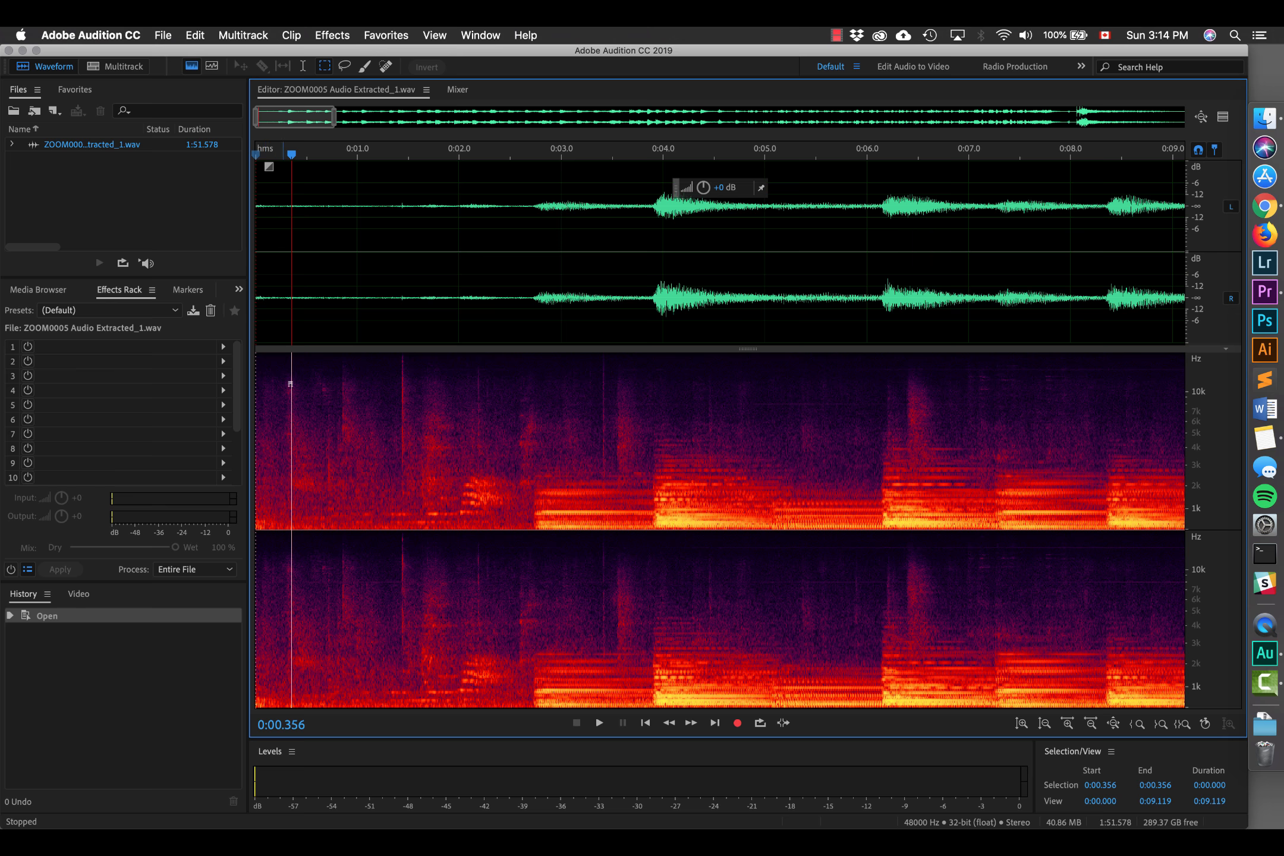
- Select the first 0.27 seconds or so across the full frequency range and audition that noise-only portion repeatedly
{"action": "left_click_drag", "start_coordinate": [282, 379], "coordinate": [256, 708]}
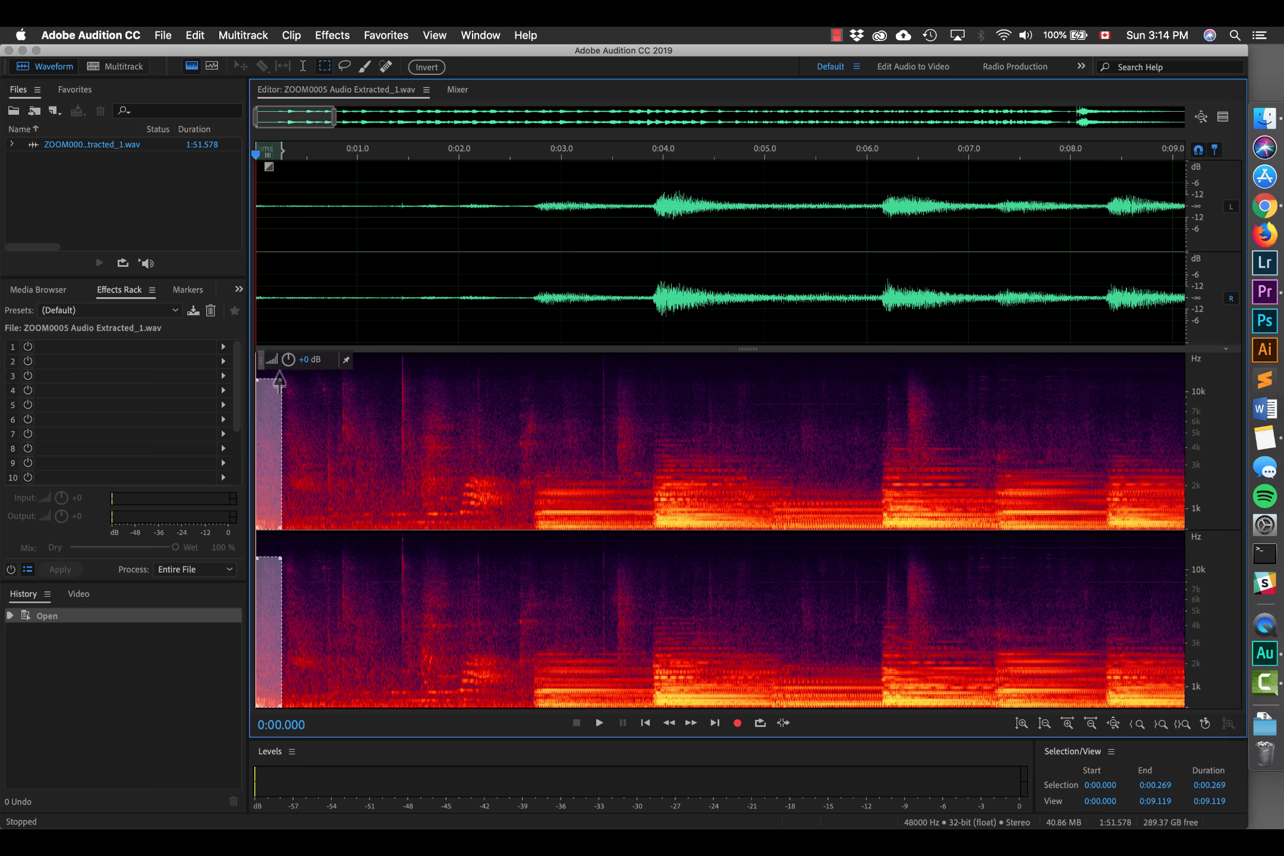
{"action": "left_click_drag", "start_coordinate": [280, 384], "coordinate": [272, 352]}
{"action": "key", "text": "space"}
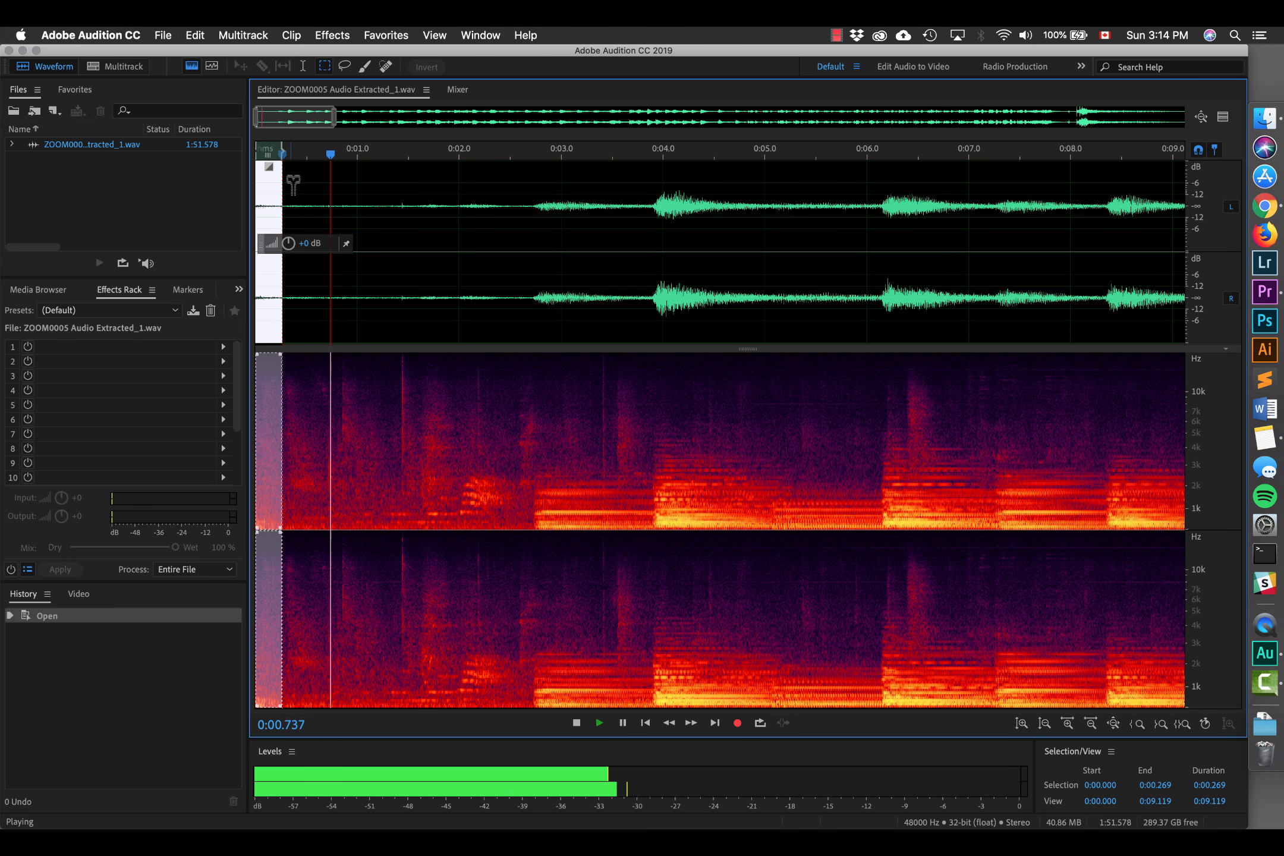
{"action": "key", "text": "space"}
{"action": "key", "text": "Home"}
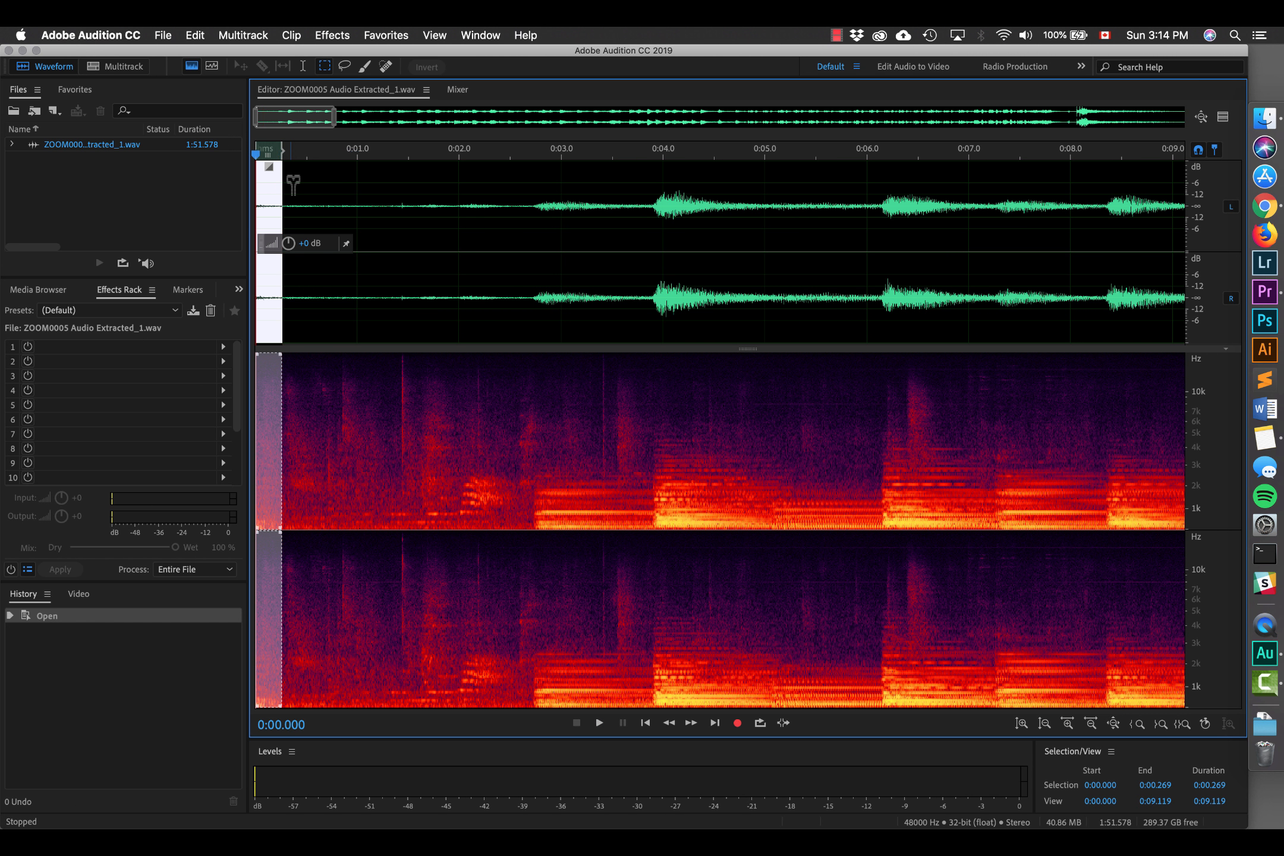
{"action": "key", "text": "space"}
{"action": "key", "text": "Home"}
{"action": "key", "text": "space"}
{"action": "key", "text": "space"}
{"action": "key", "text": "space"}
{"action": "key", "text": "space"}
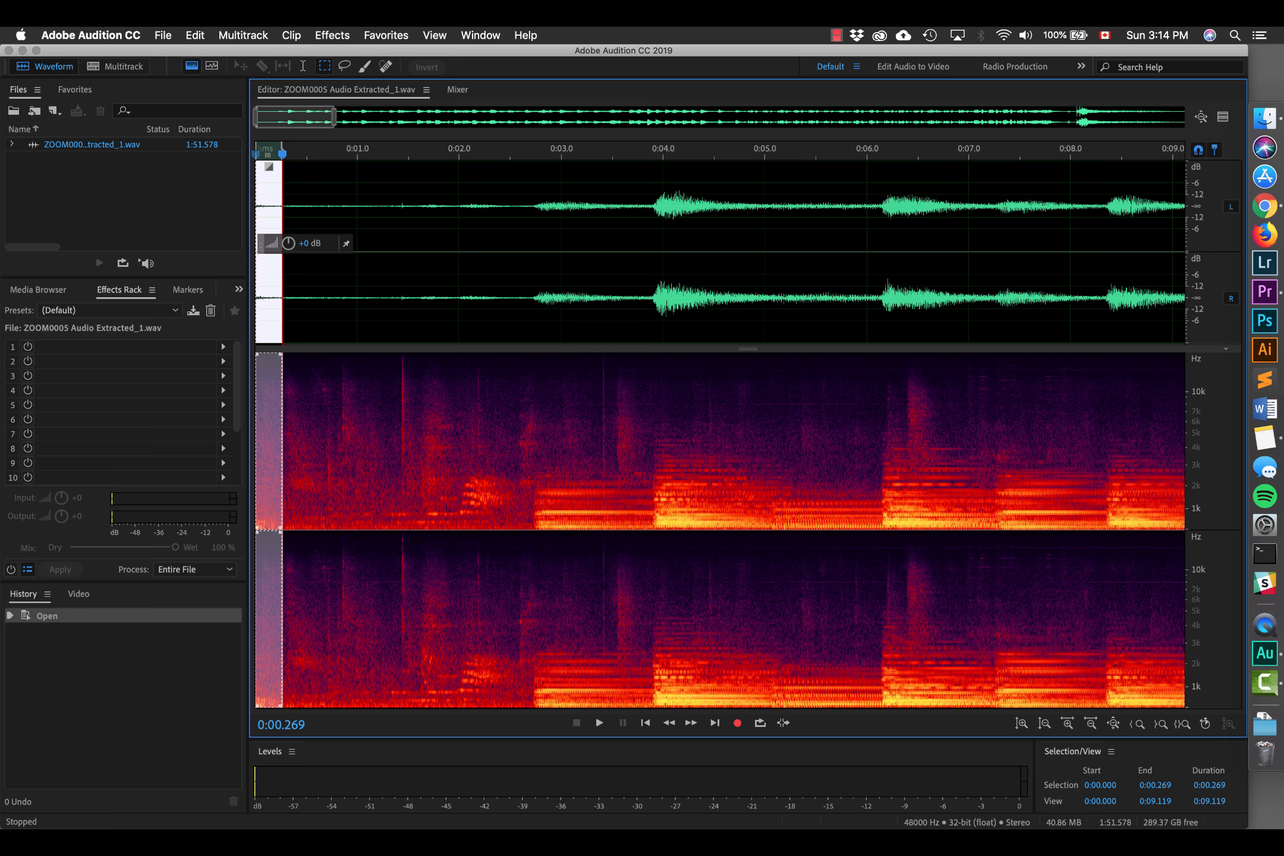
- Capture a noise print from the selected opening noise and accept the alert
{"action": "left_click", "coordinate": [332, 36]}
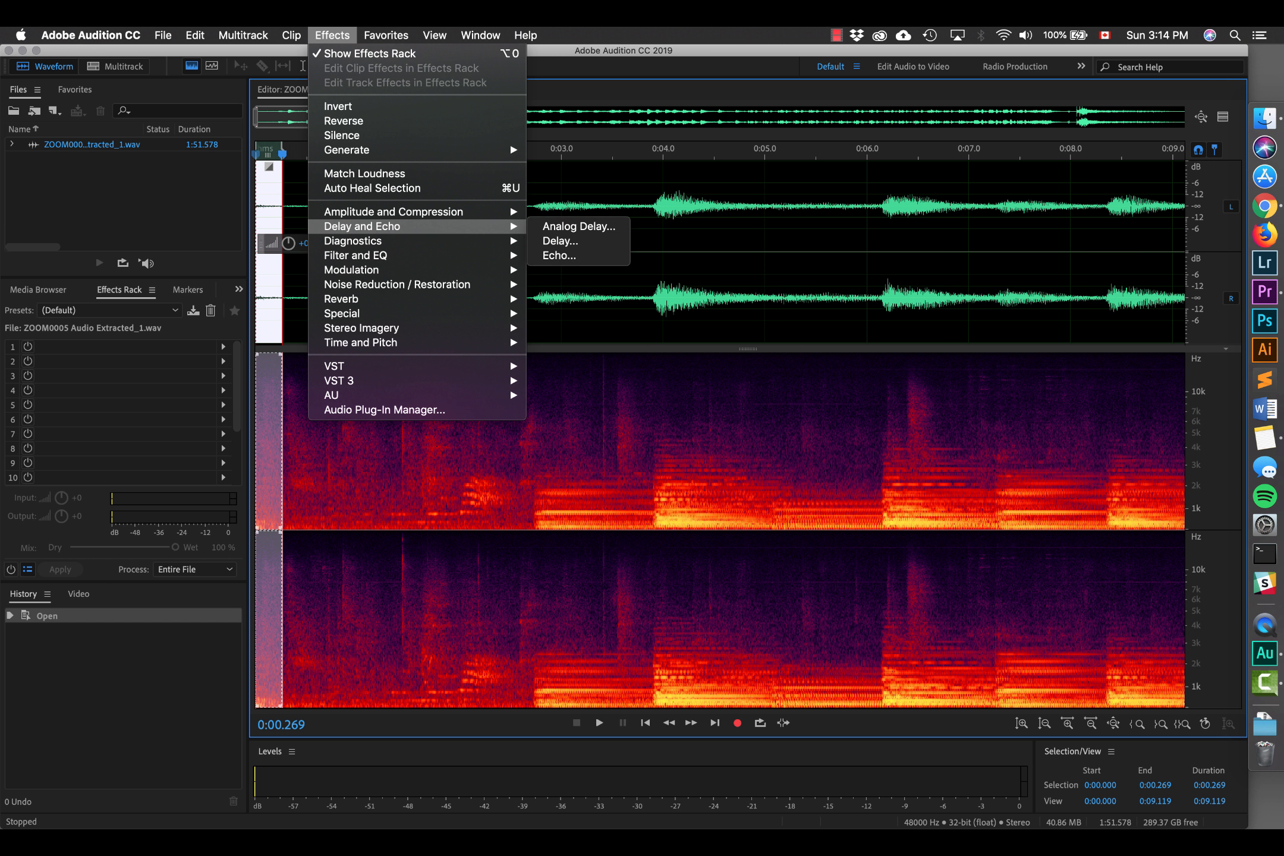
{"action": "mouse_move", "coordinate": [397, 284]}
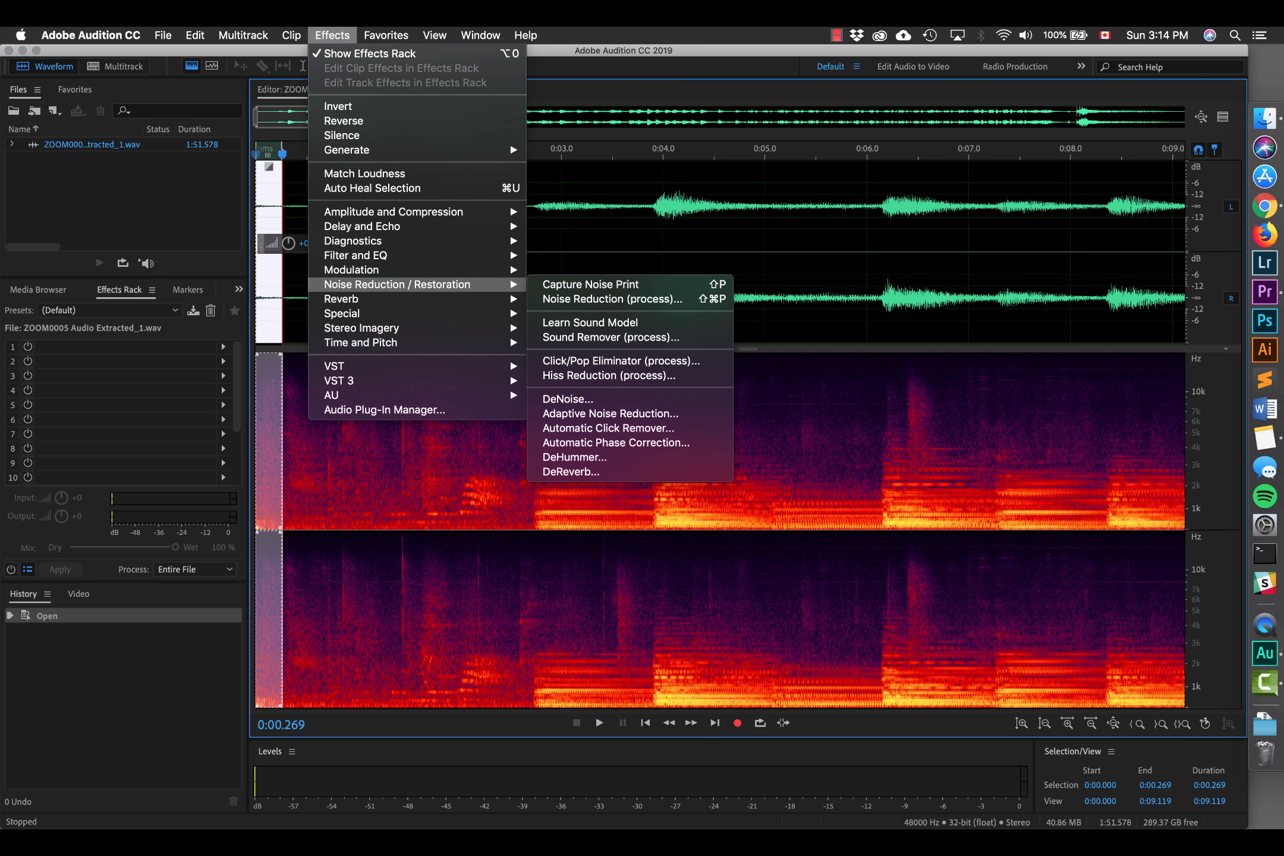
{"action": "left_click", "coordinate": [602, 285]}
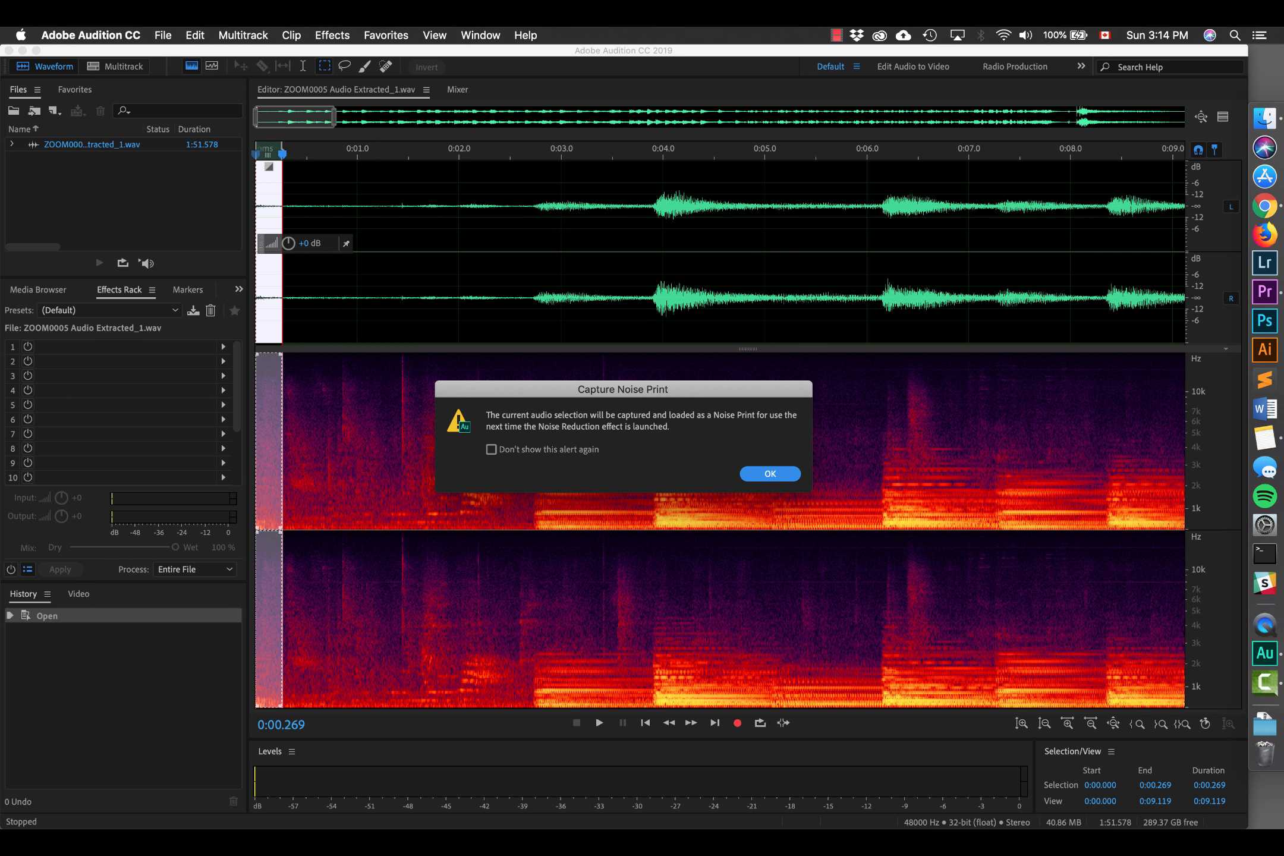
{"action": "key", "text": "Return"}
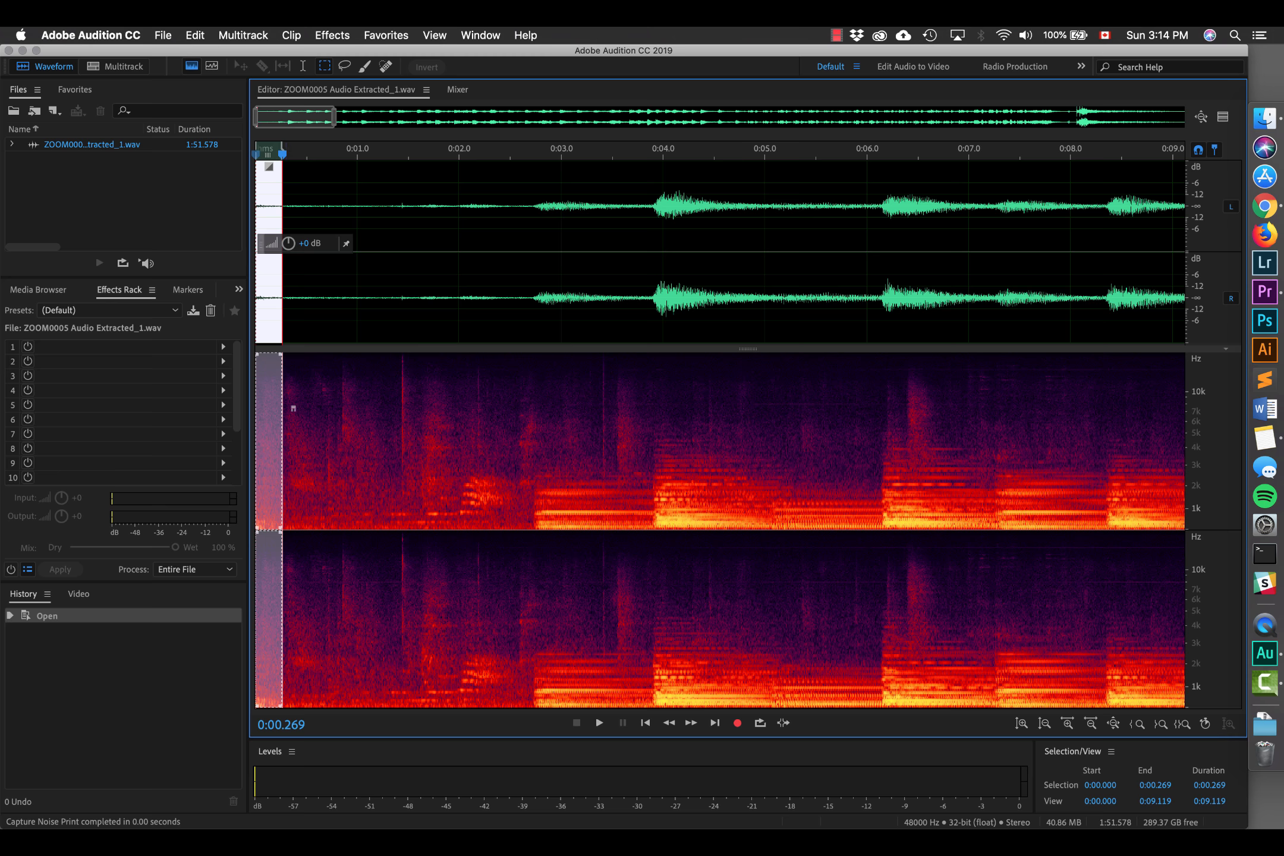
{"action": "left_click_drag", "start_coordinate": [283, 405], "coordinate": [476, 404]}
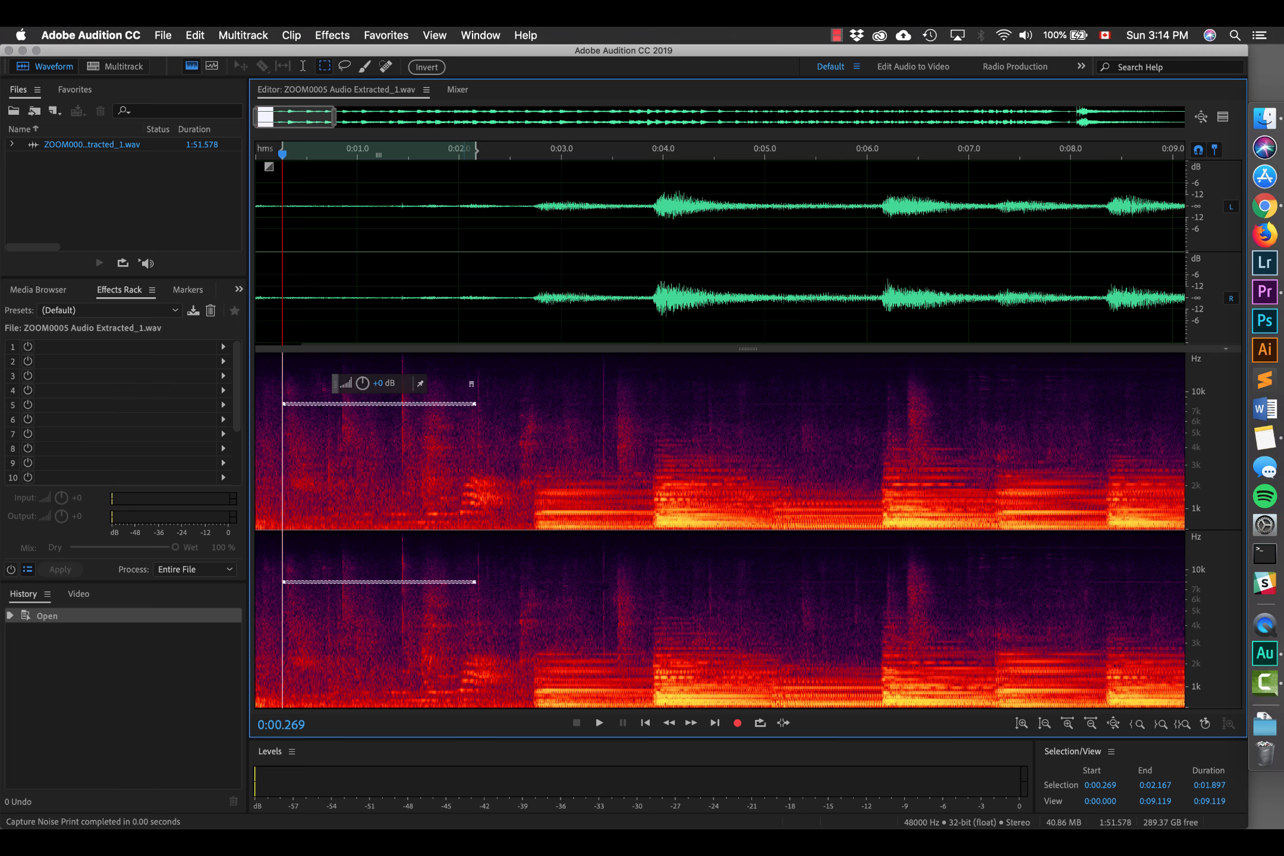
{"action": "left_click", "coordinate": [381, 372]}
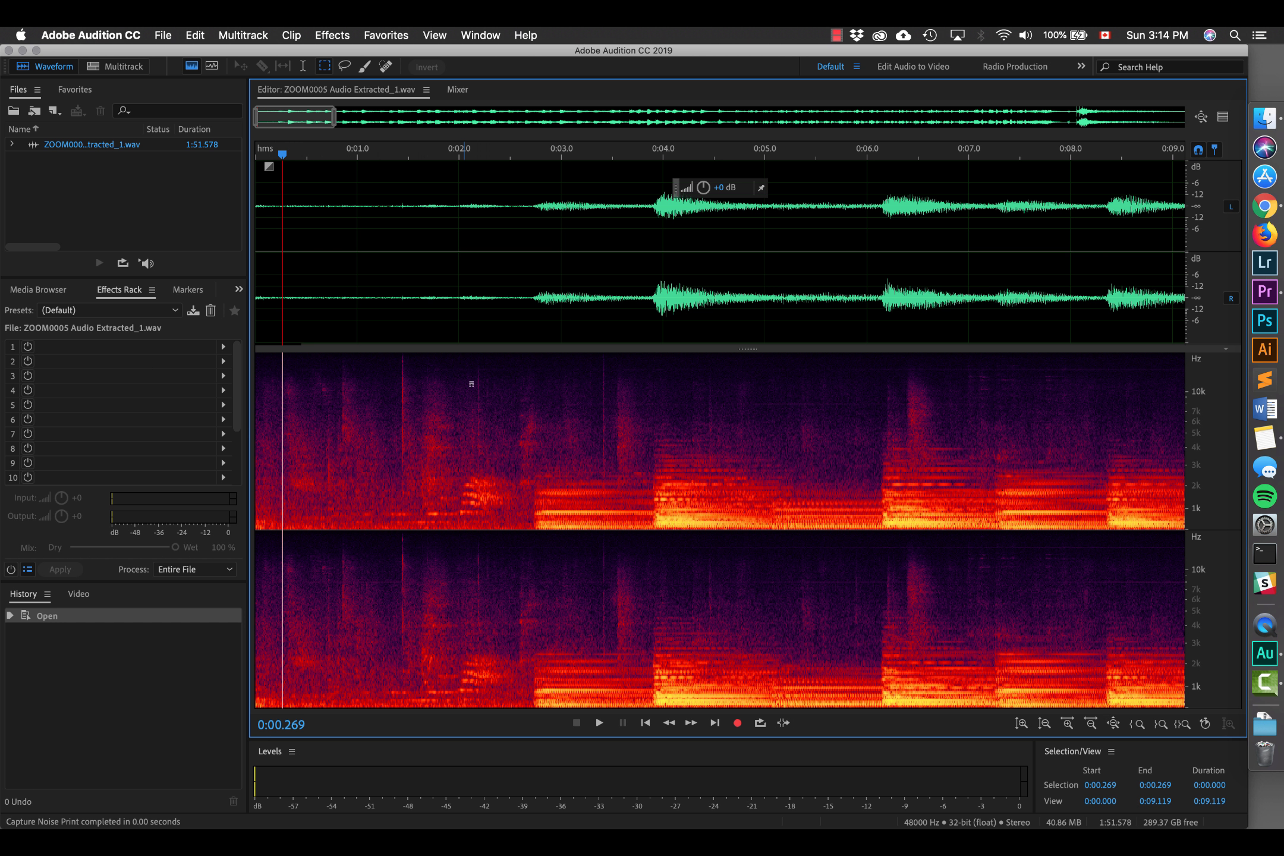
{"action": "left_click", "coordinate": [303, 361]}
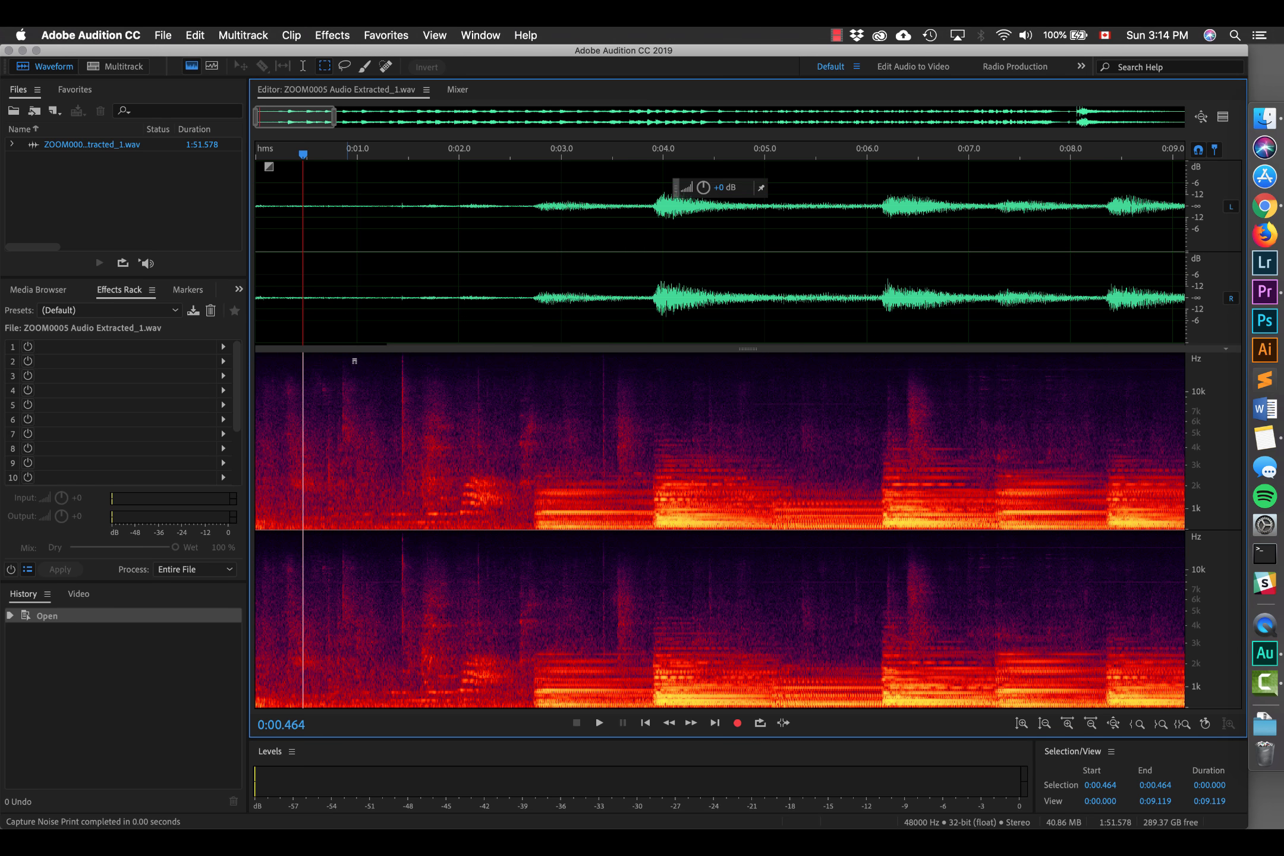
- Select the audio from about 0.9 to 27.7 seconds across the spectrum and open the Noise Reduction (process) effect for it
{"action": "left_click_drag", "start_coordinate": [347, 357], "coordinate": [1189, 577]}
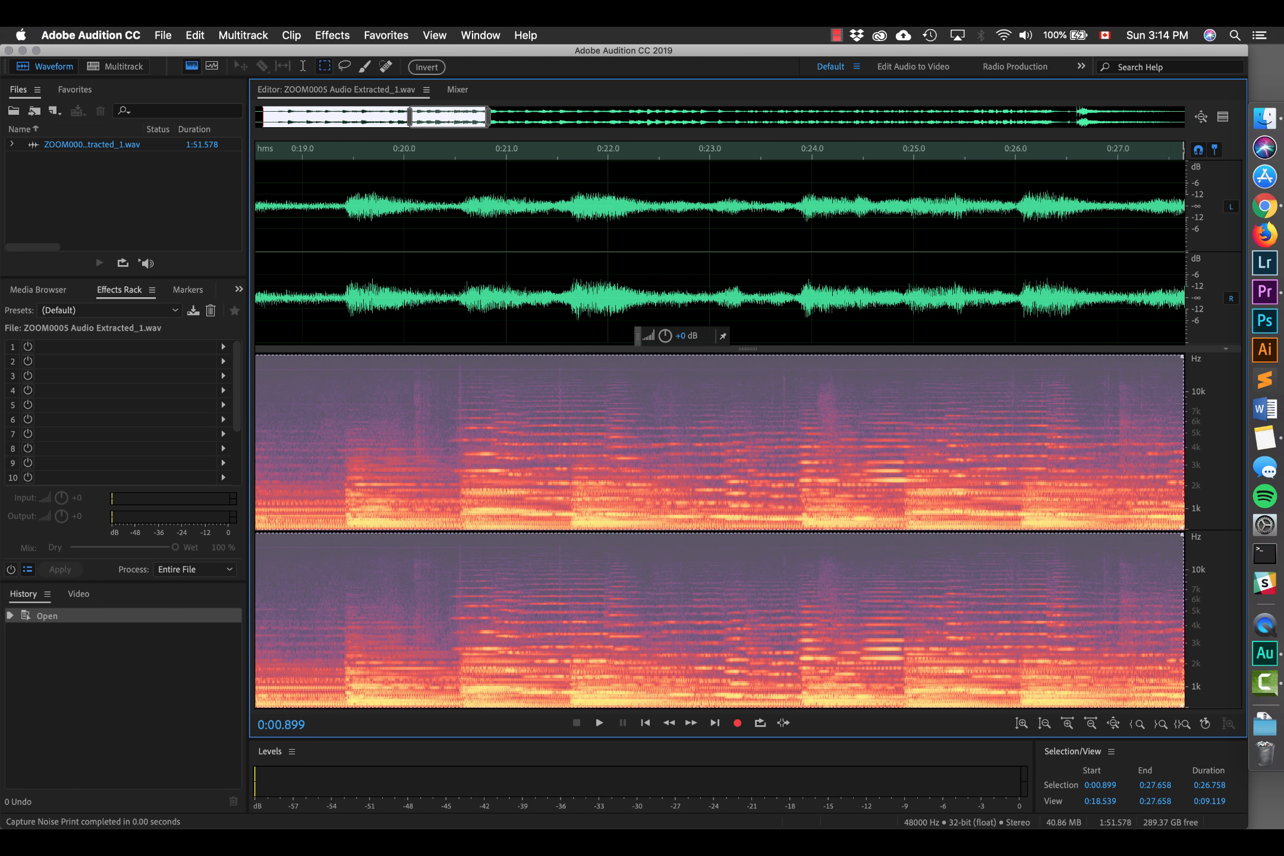
{"action": "left_click", "coordinate": [331, 35]}
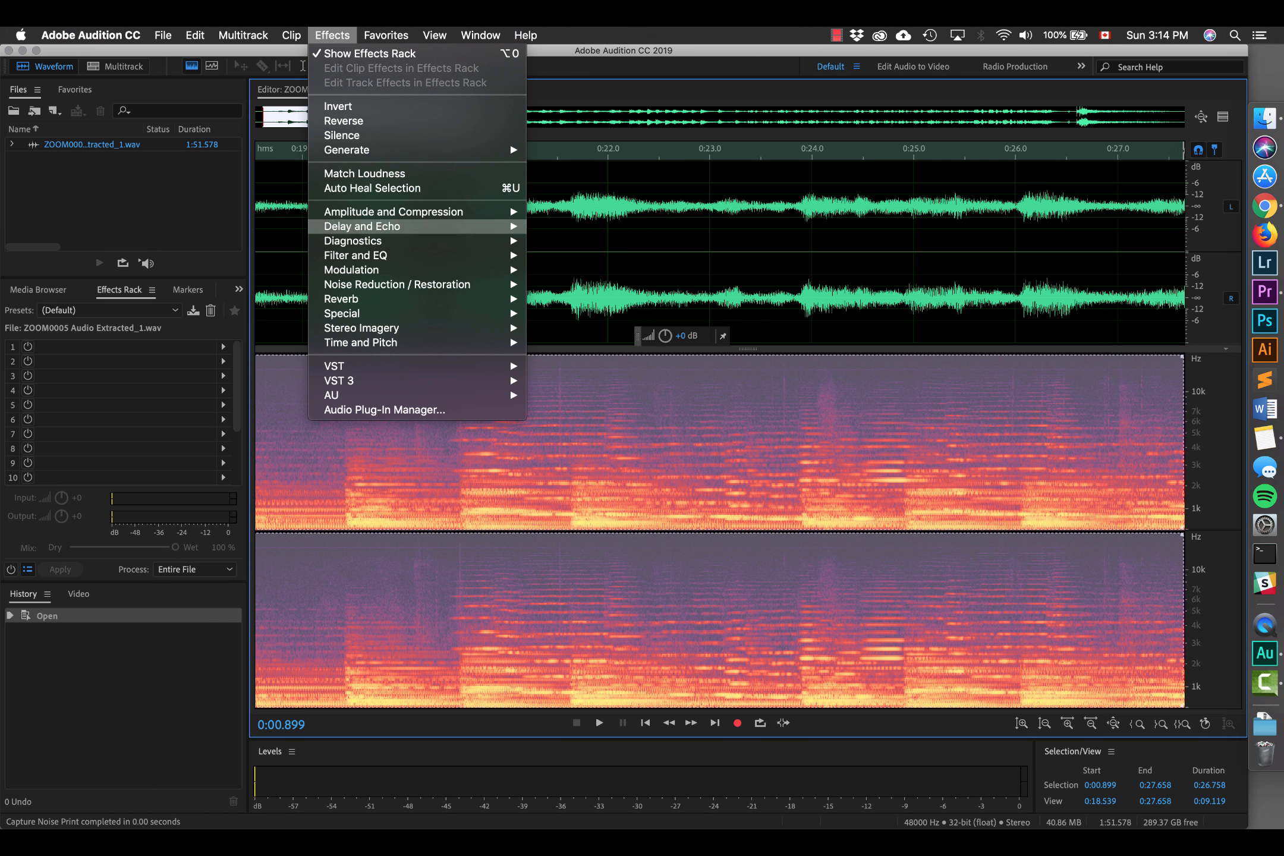
{"action": "mouse_move", "coordinate": [416, 284]}
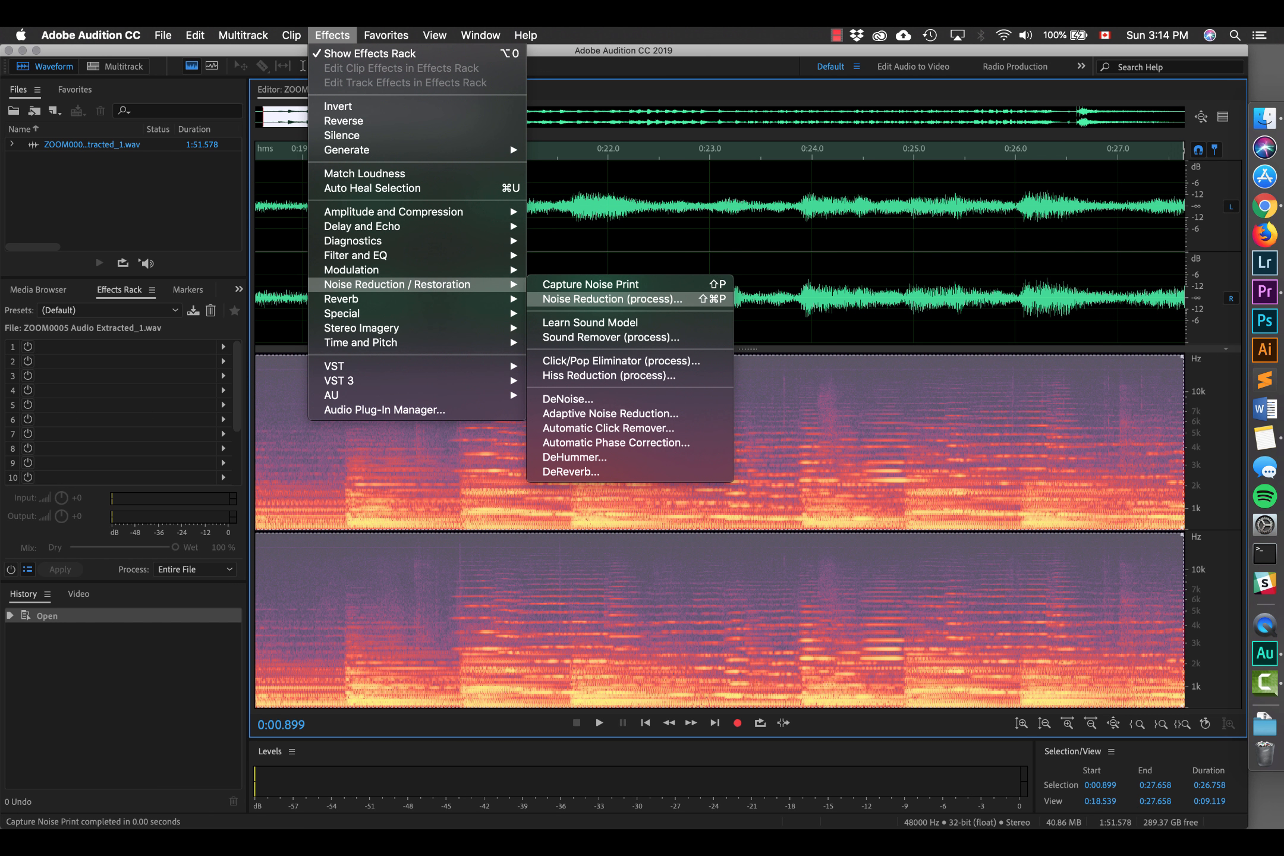
{"action": "left_click", "coordinate": [612, 299]}
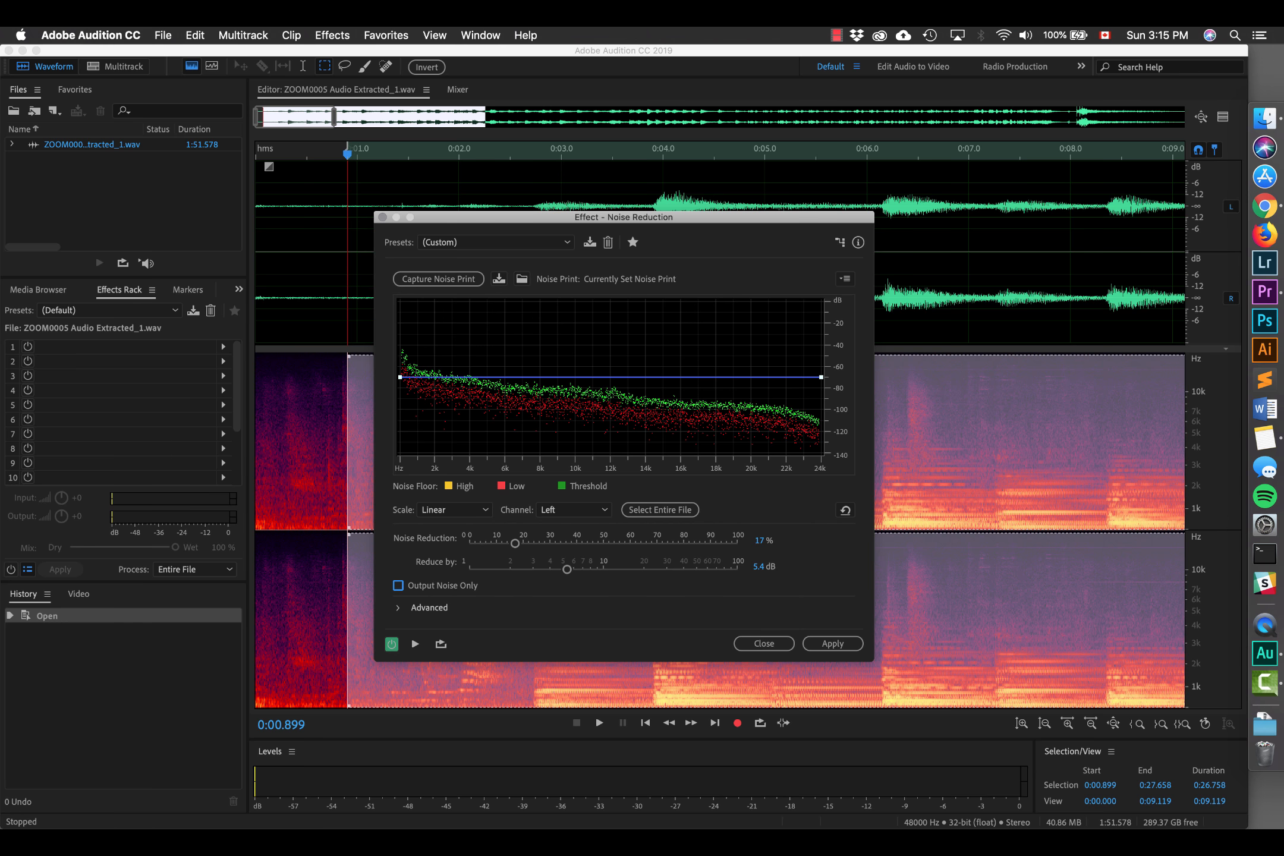
- Preview the selection with Noise Reduction at 17% and Reduce by at 5.4 dB up to about 10.9 seconds
{"action": "key", "text": "space"}
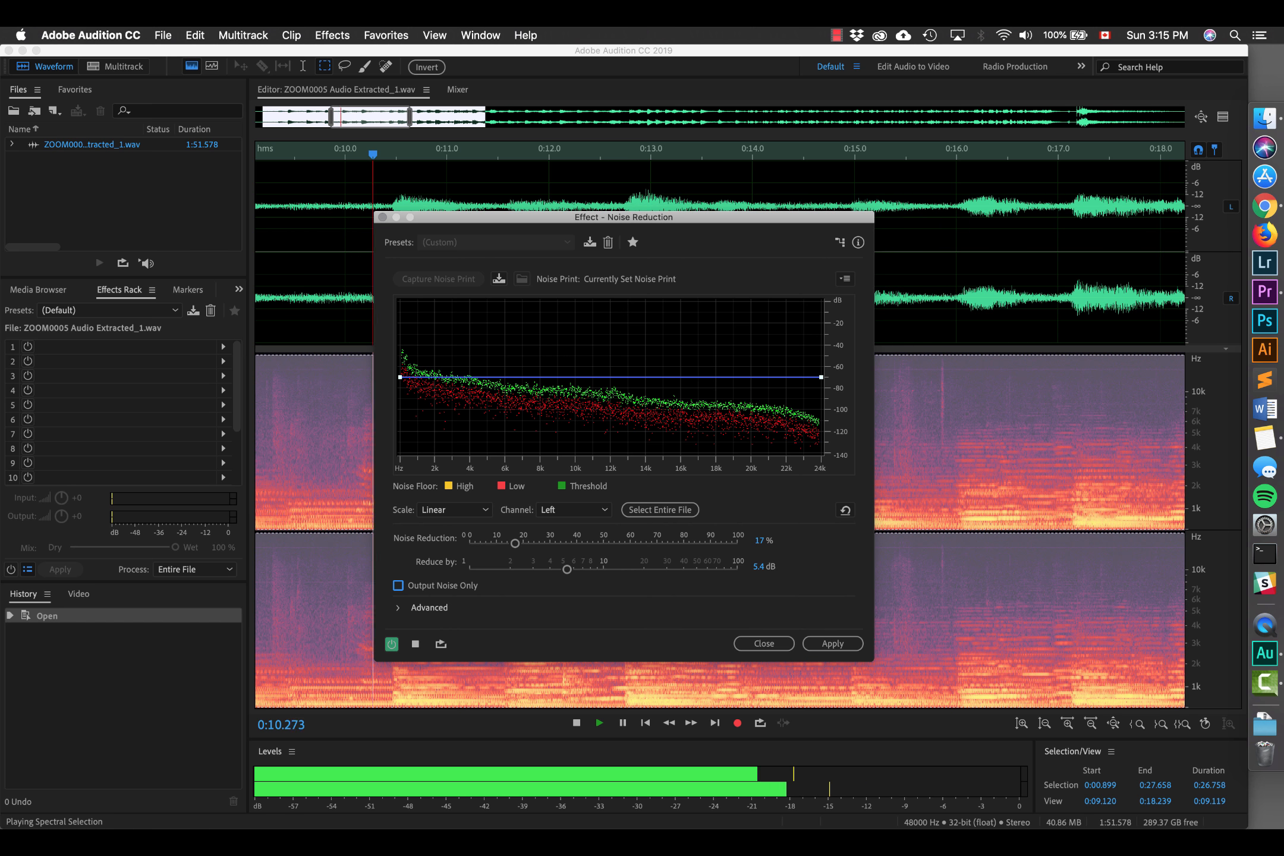
{"action": "key", "text": "space"}
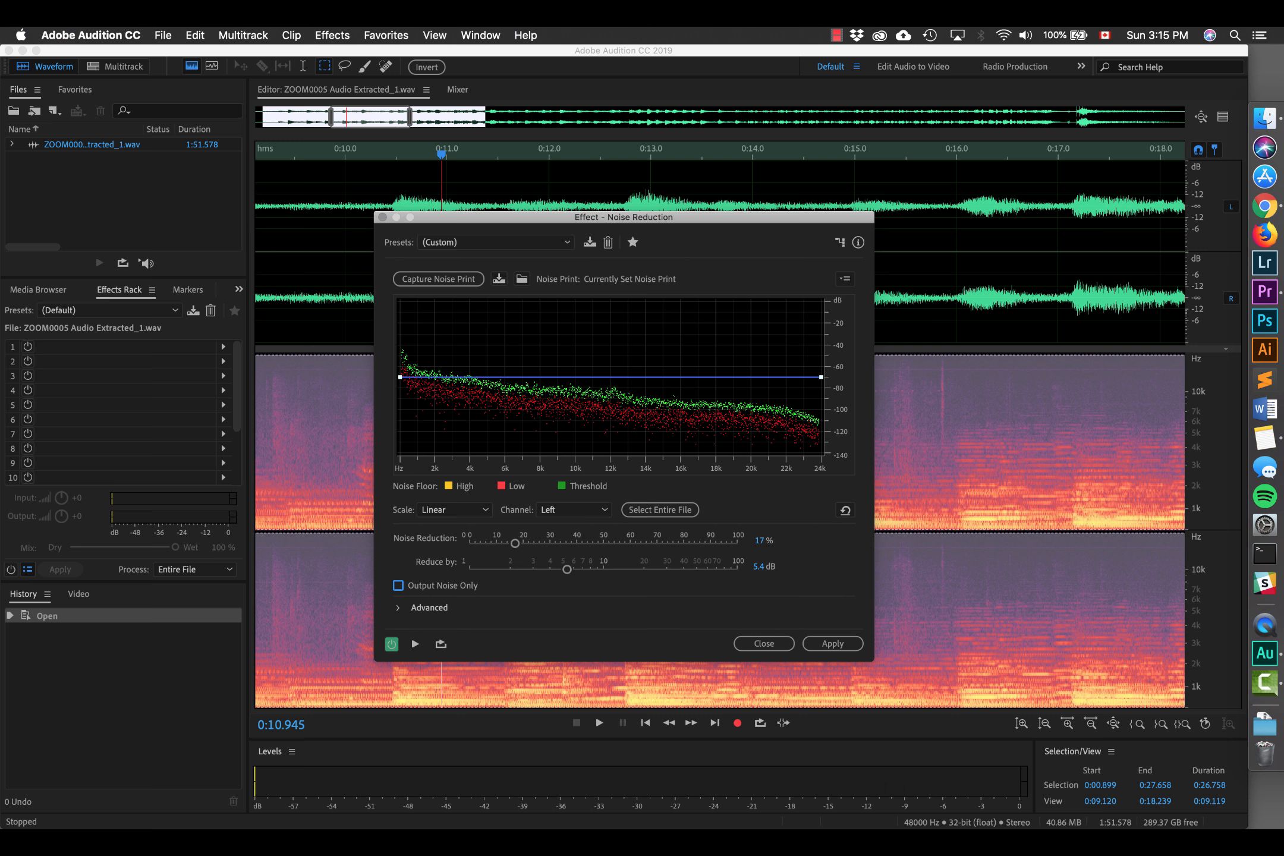
- Bypass the noise reduction to audition the unprocessed selection up to about 8.9 seconds, and re-enable the effect for another preview
{"action": "key", "text": "space"}
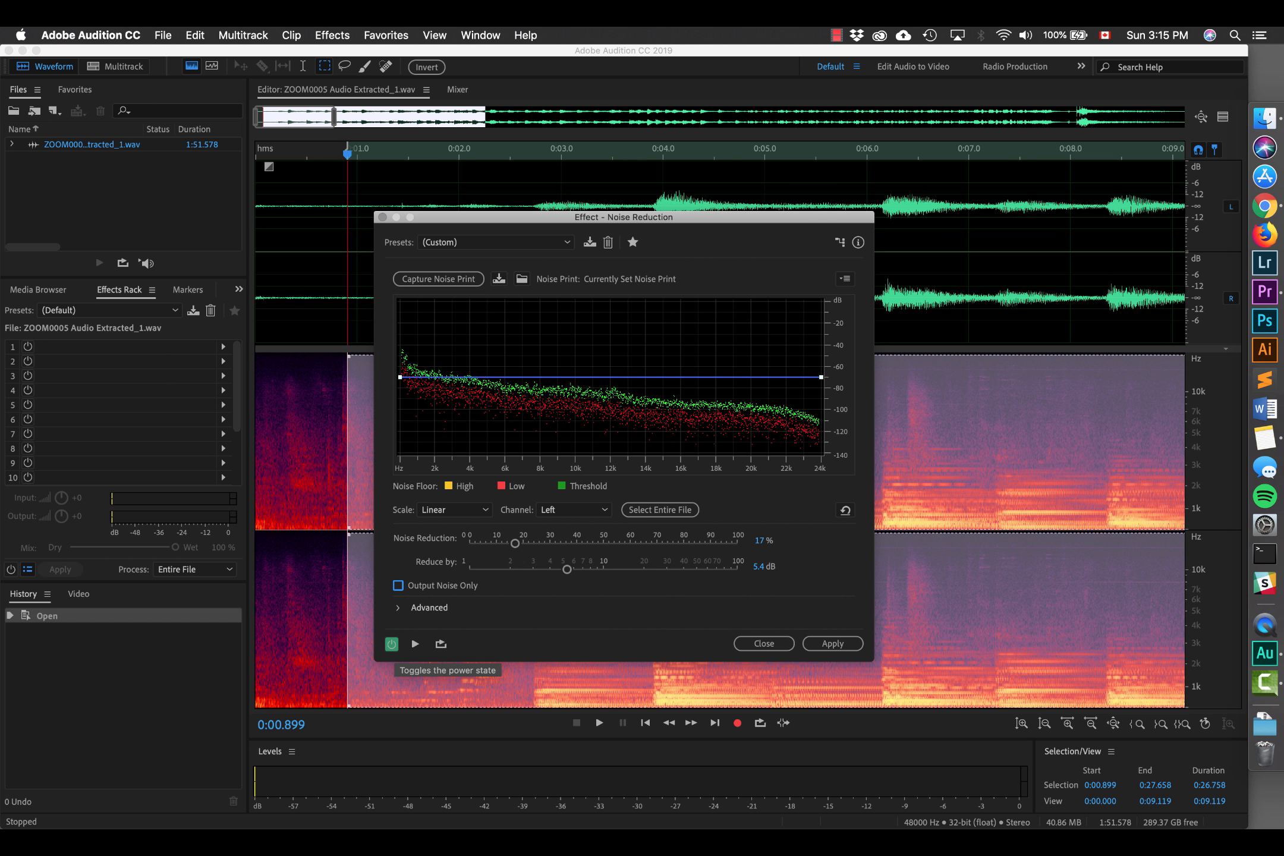
{"action": "left_click", "coordinate": [392, 644]}
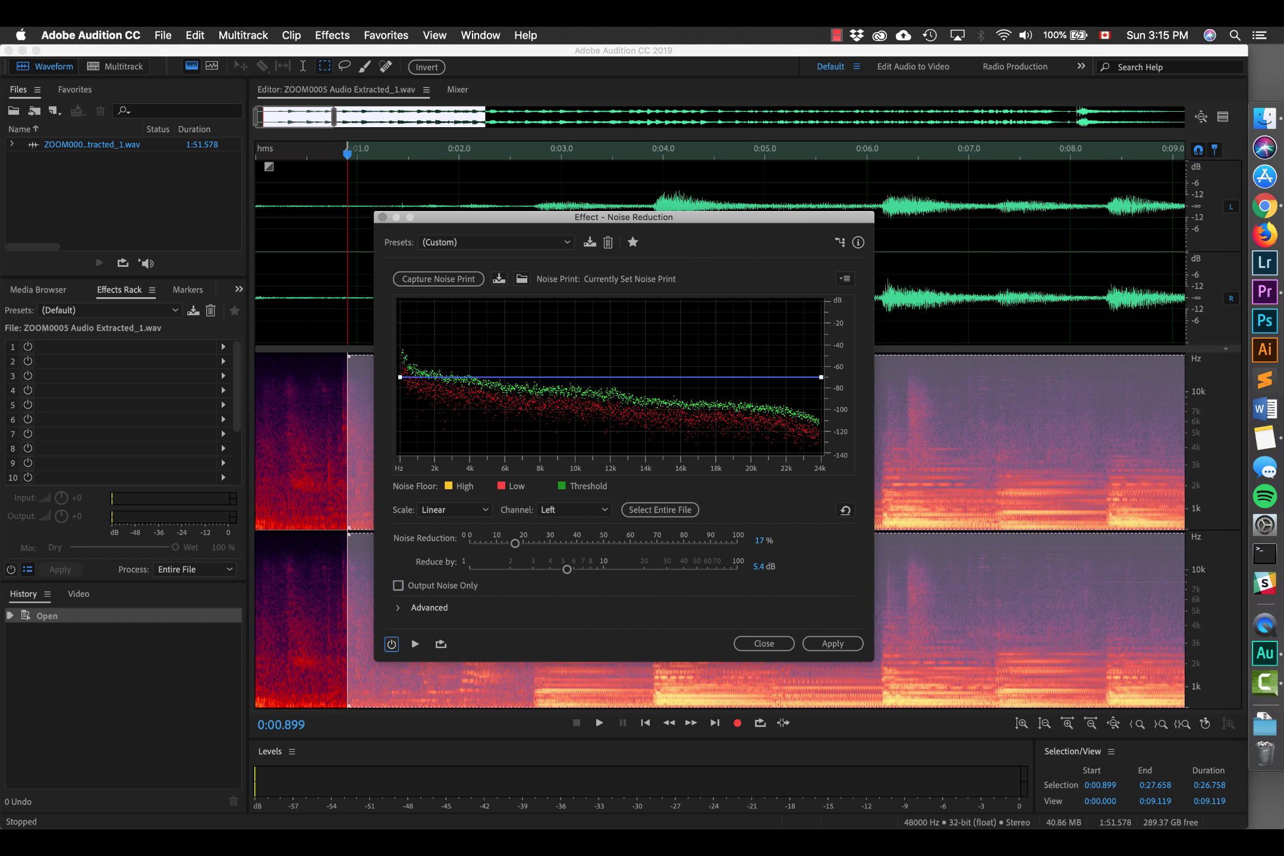
{"action": "key", "text": "space"}
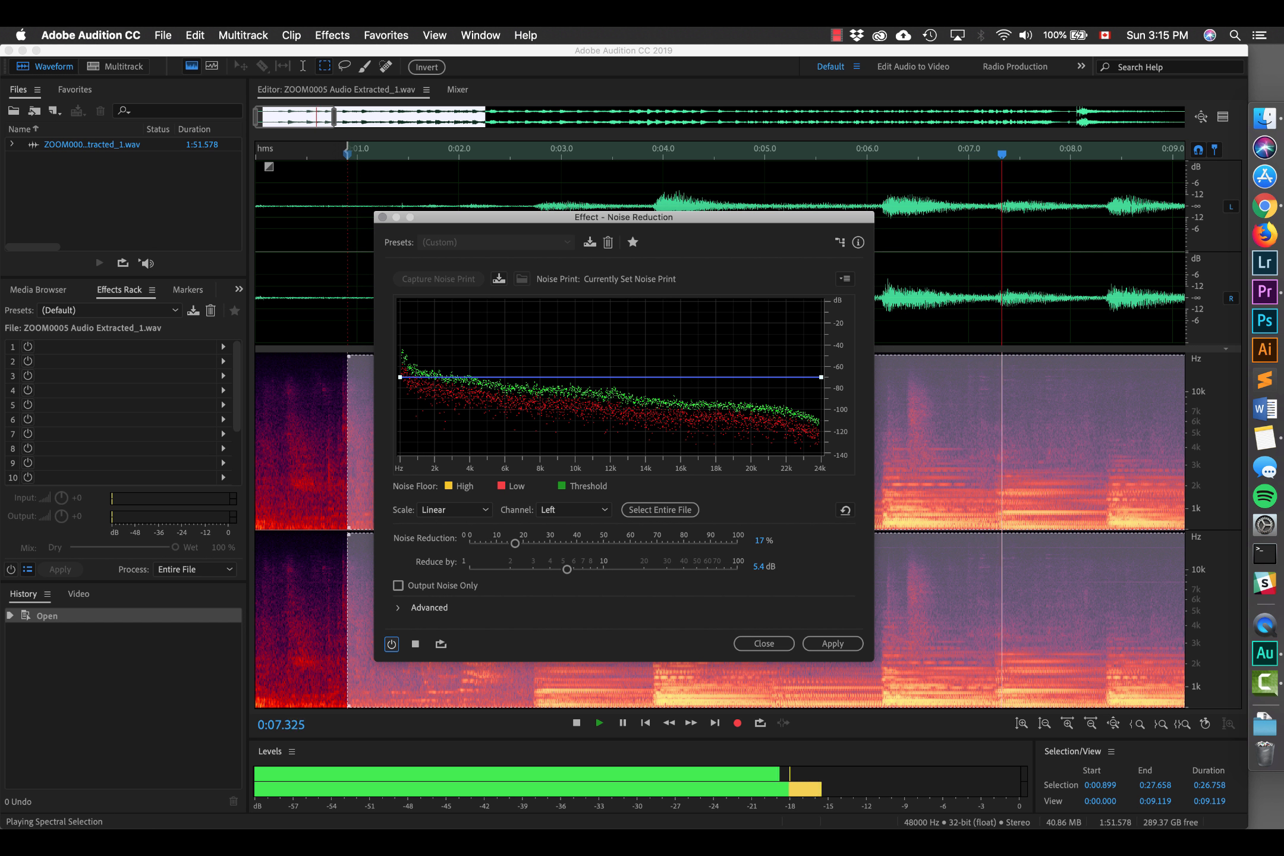
{"action": "key", "text": "space"}
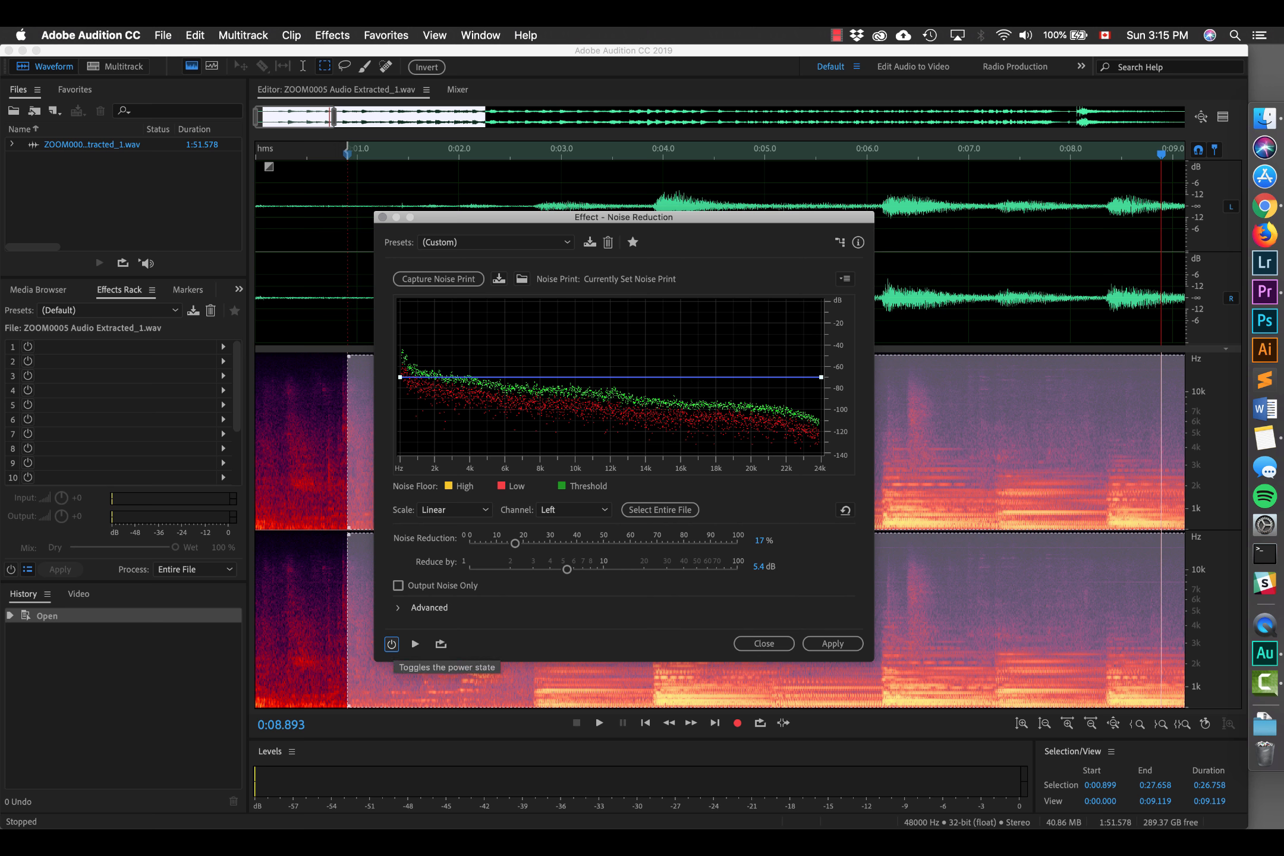
{"action": "left_click", "coordinate": [392, 644]}
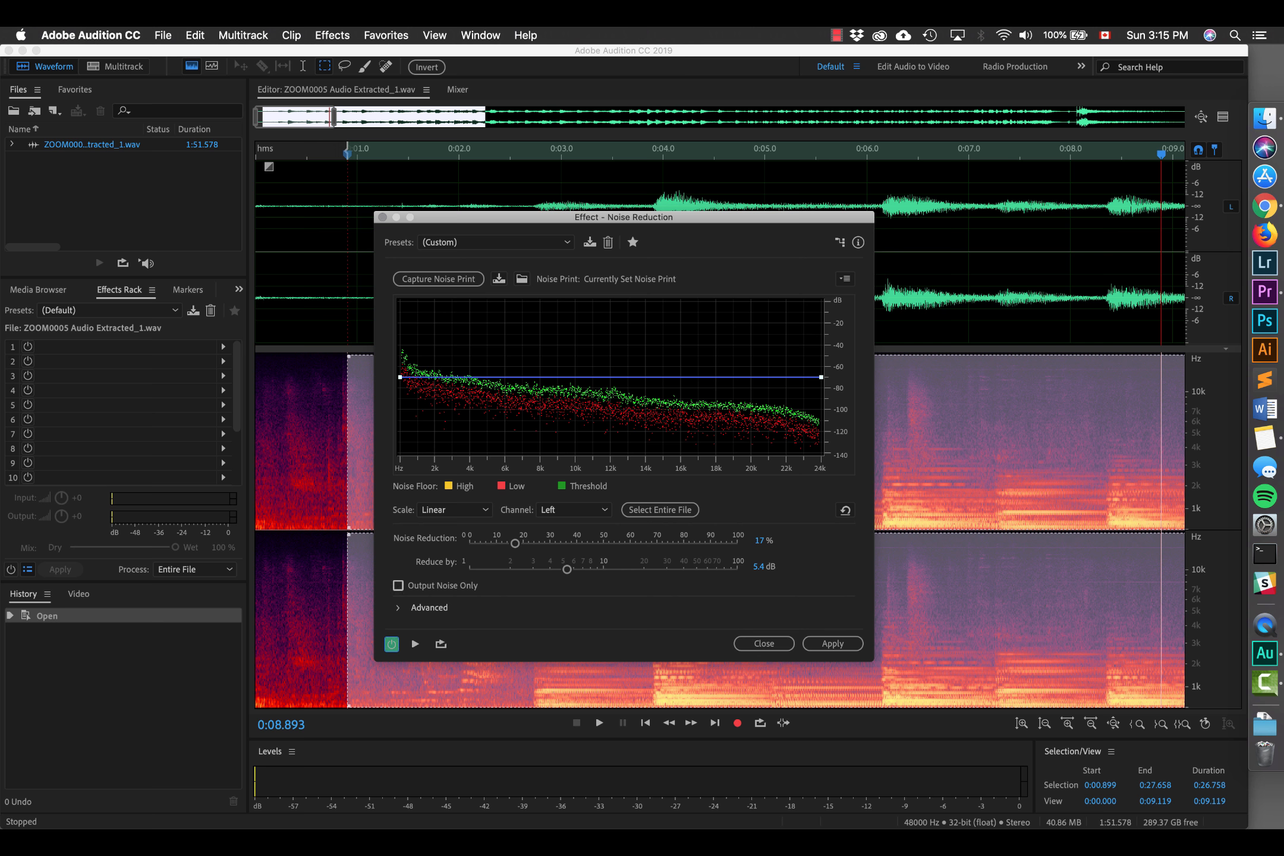
{"action": "key", "text": "space"}
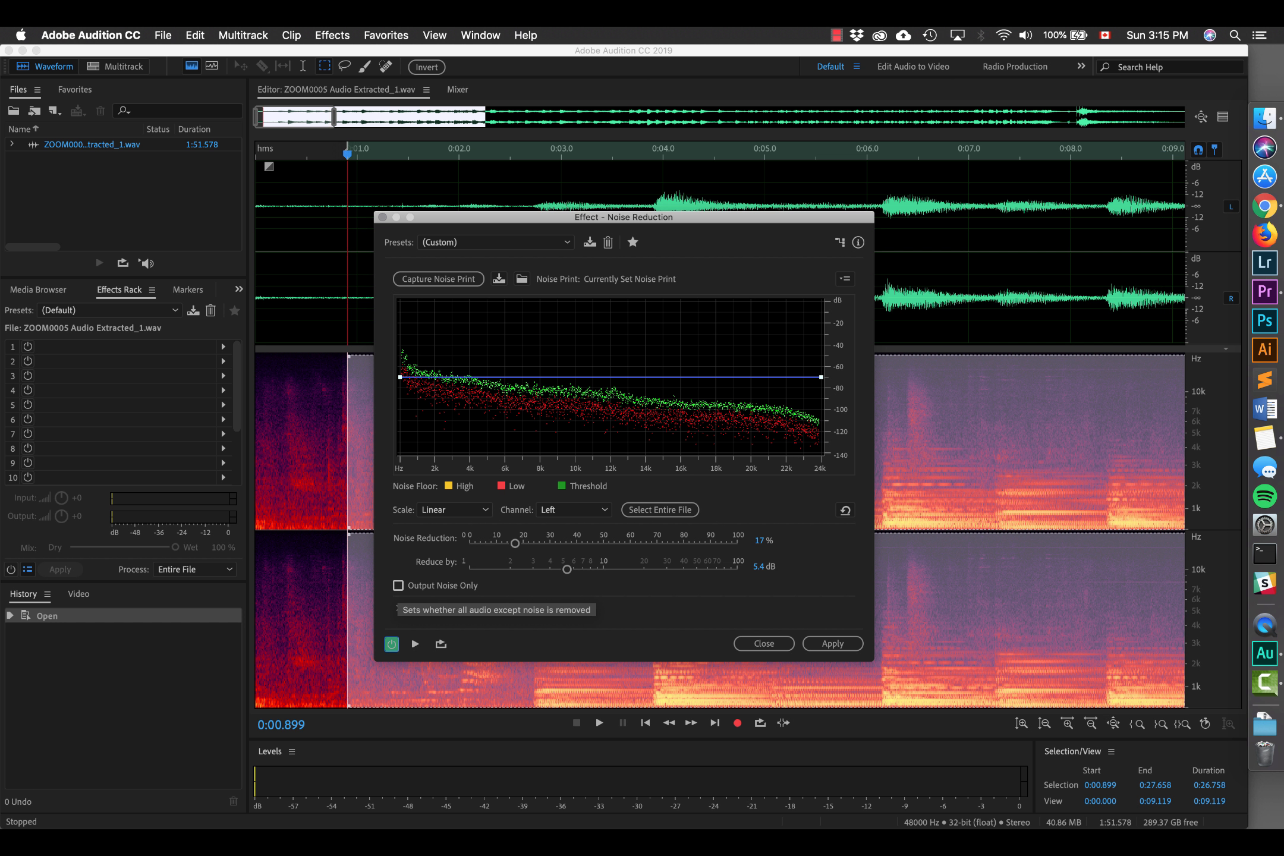
- Turn on Output Noise Only, set Noise Reduction to 29% and audition the isolated noise up to about 6.4 seconds
{"action": "left_click", "coordinate": [398, 586]}
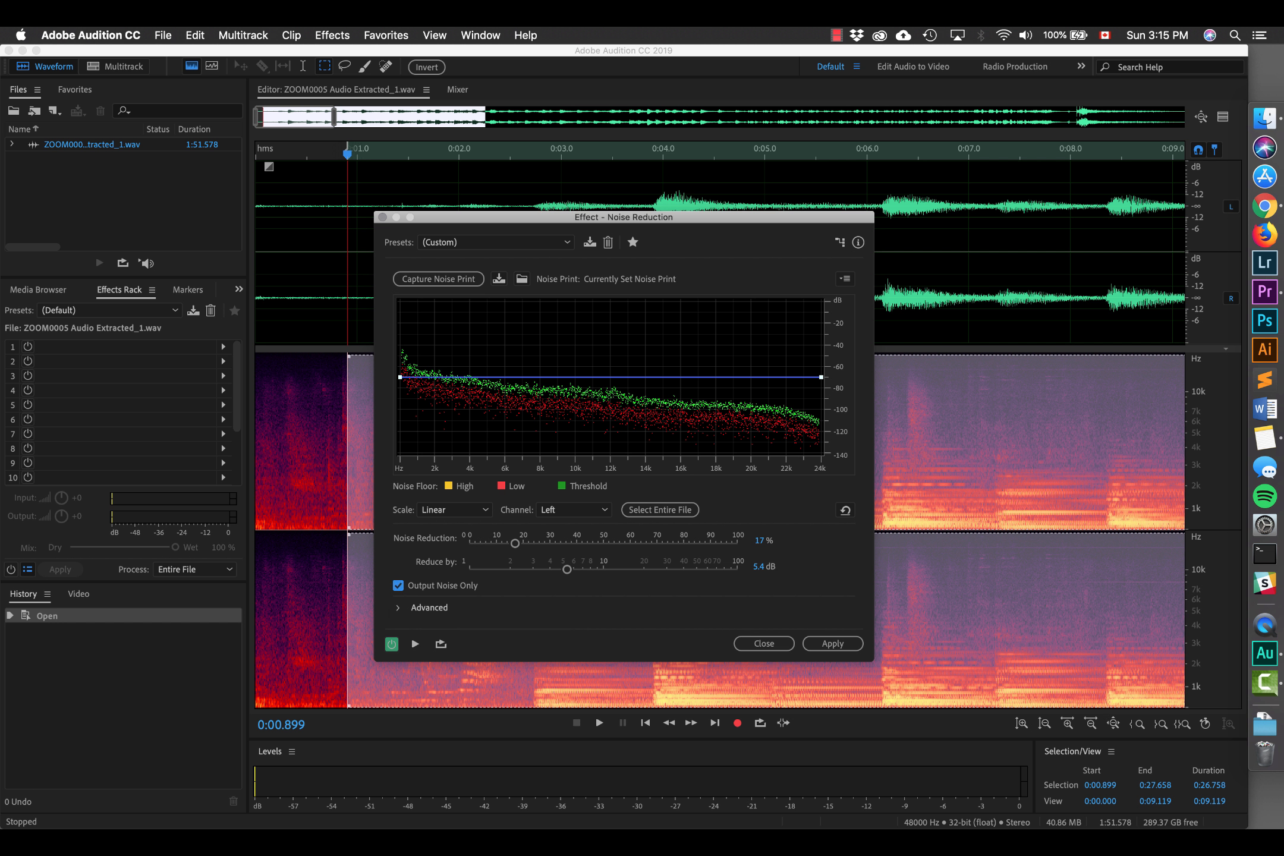
{"action": "key", "text": "space"}
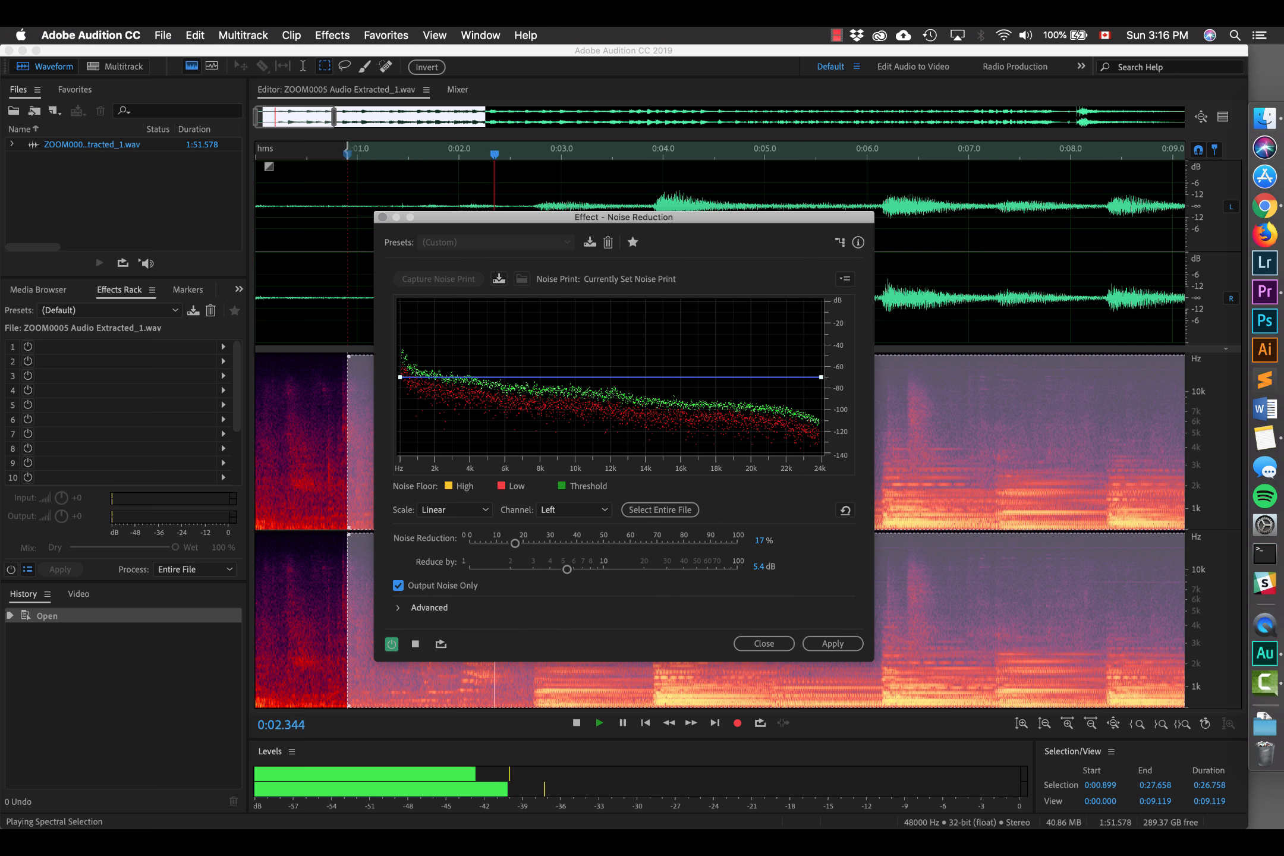
{"action": "key", "text": "space"}
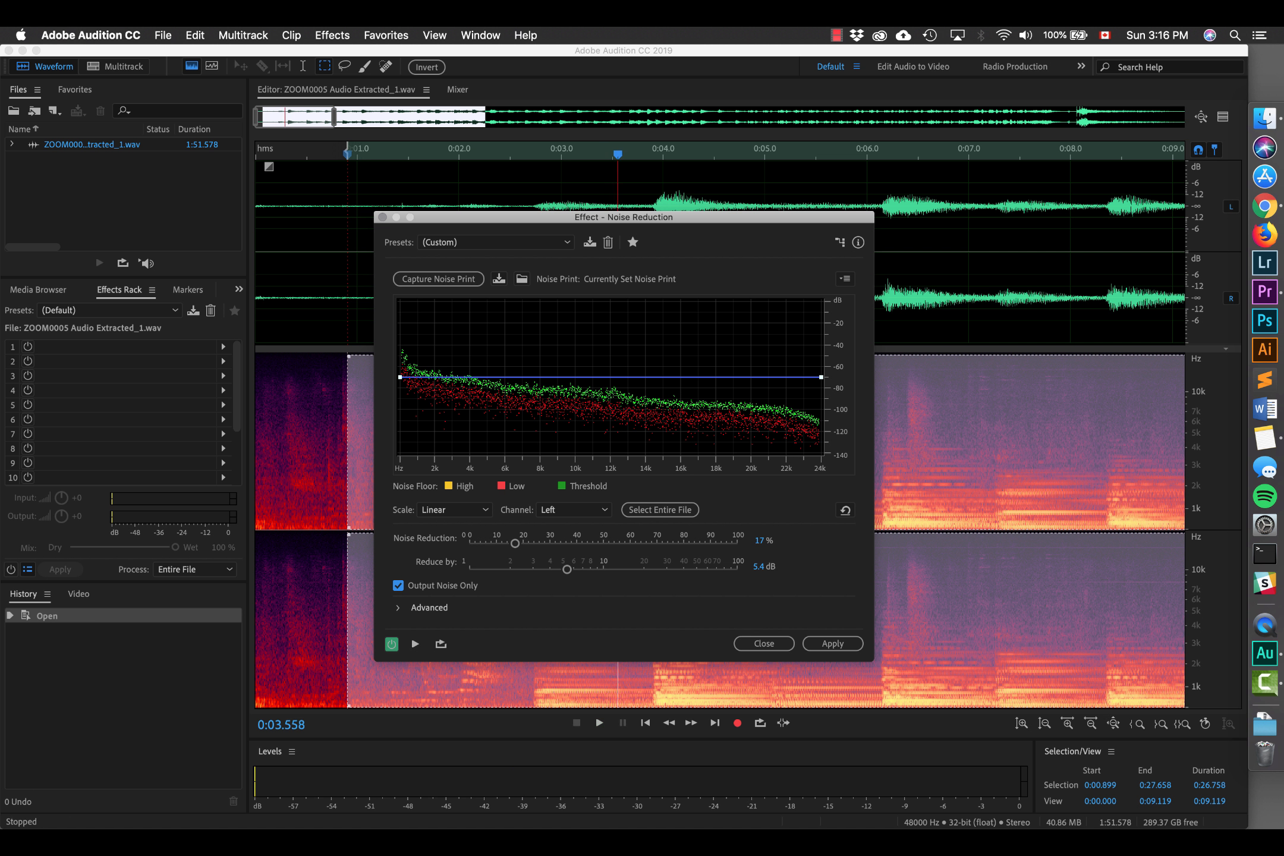
{"action": "left_click_drag", "start_coordinate": [514, 543], "coordinate": [546, 543]}
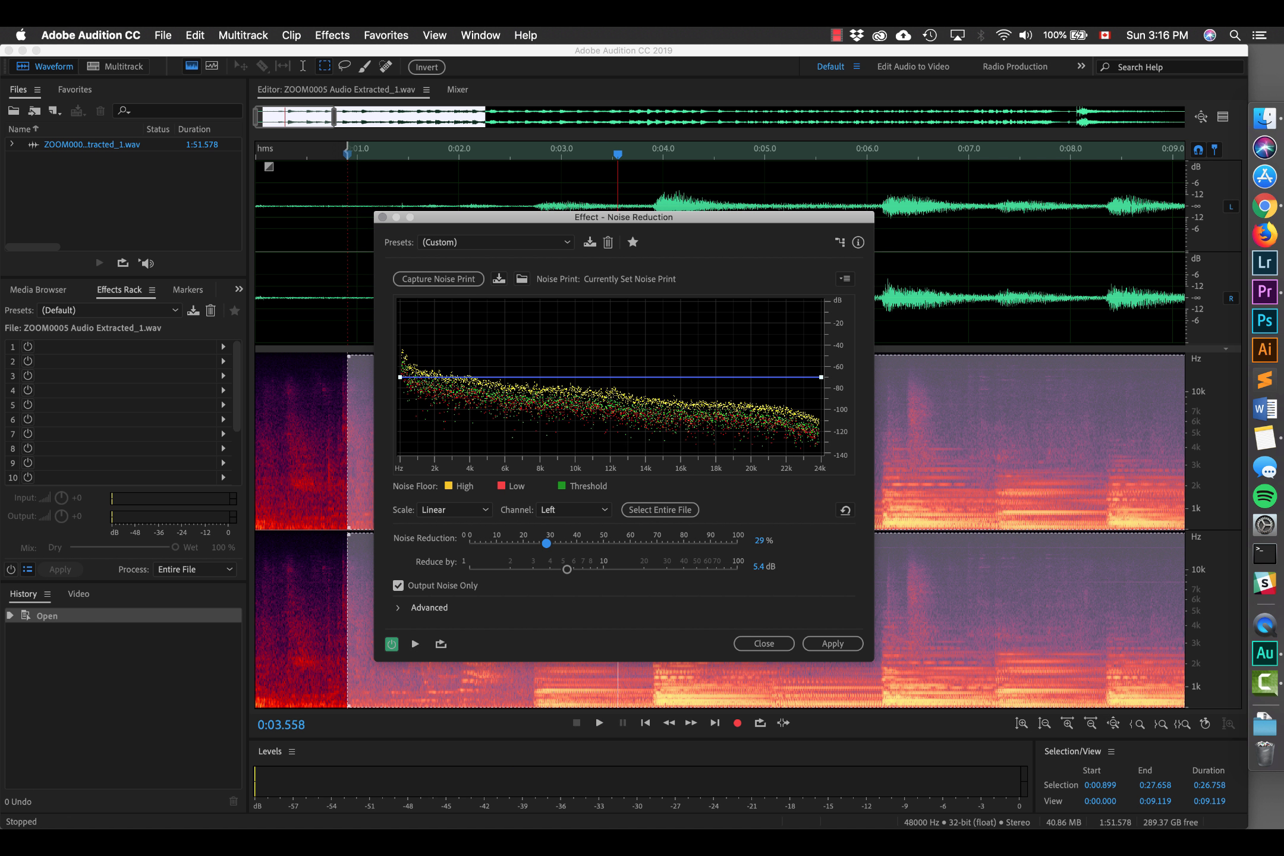
{"action": "key", "text": "space"}
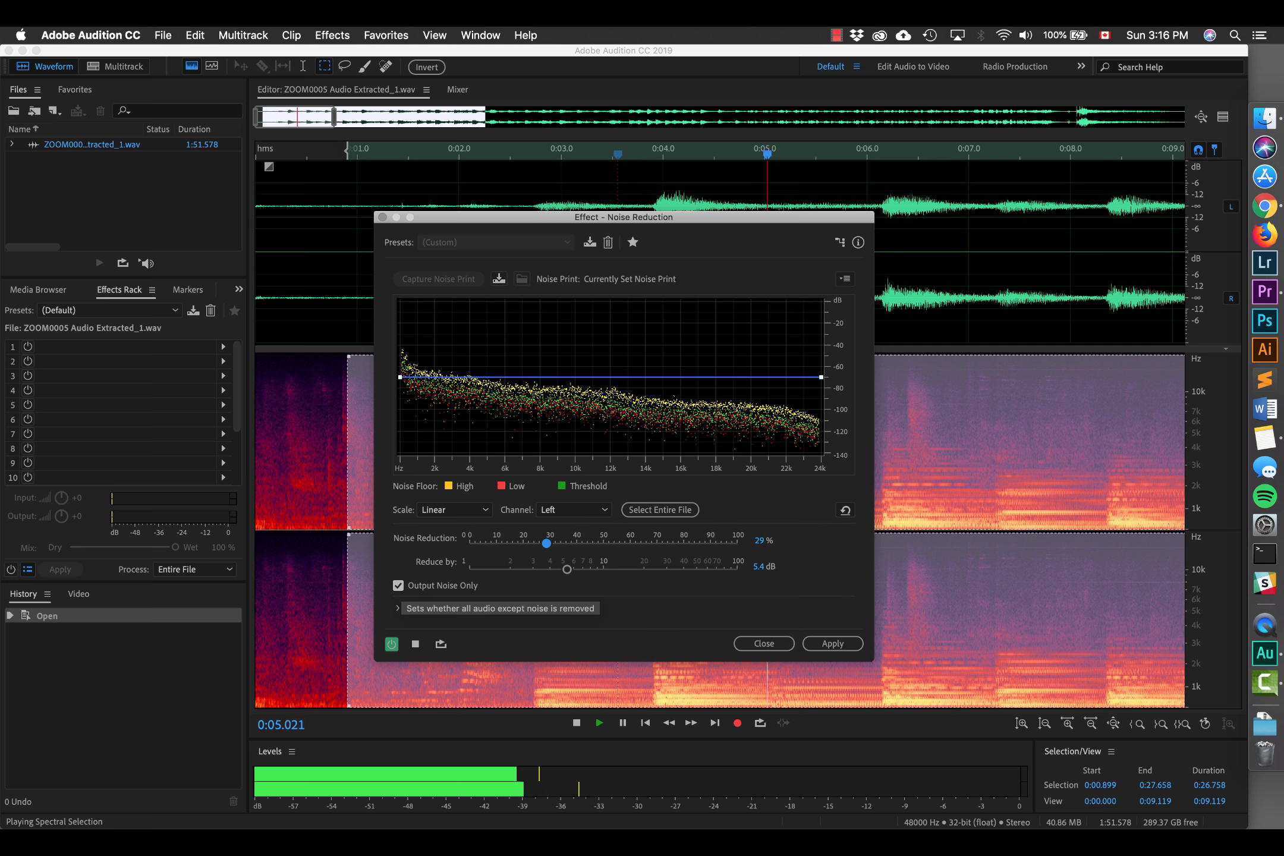
{"action": "key", "text": "space"}
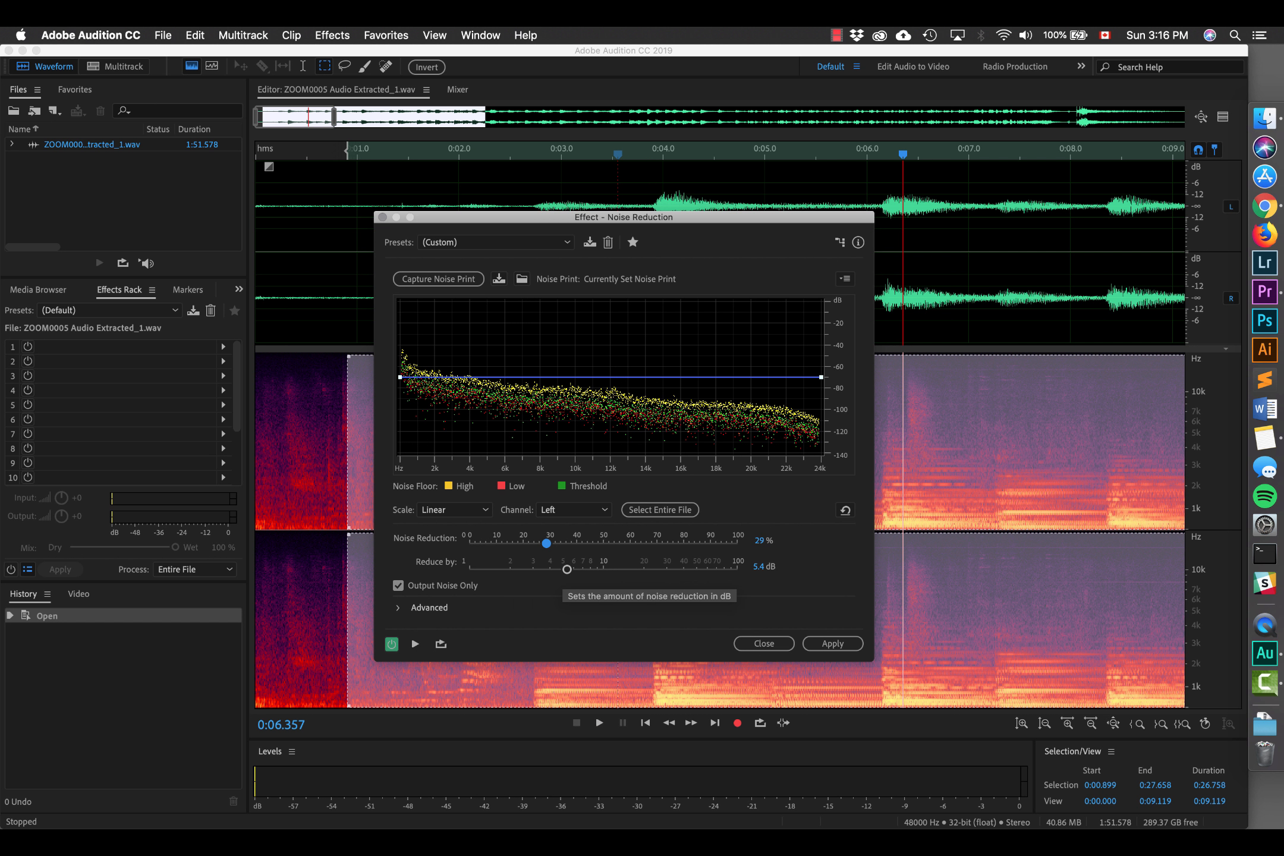
- Set Reduce by to 6 dB and Noise Reduction to 30%, and resume auditioning the isolated noise
{"action": "left_click", "coordinate": [756, 566]}
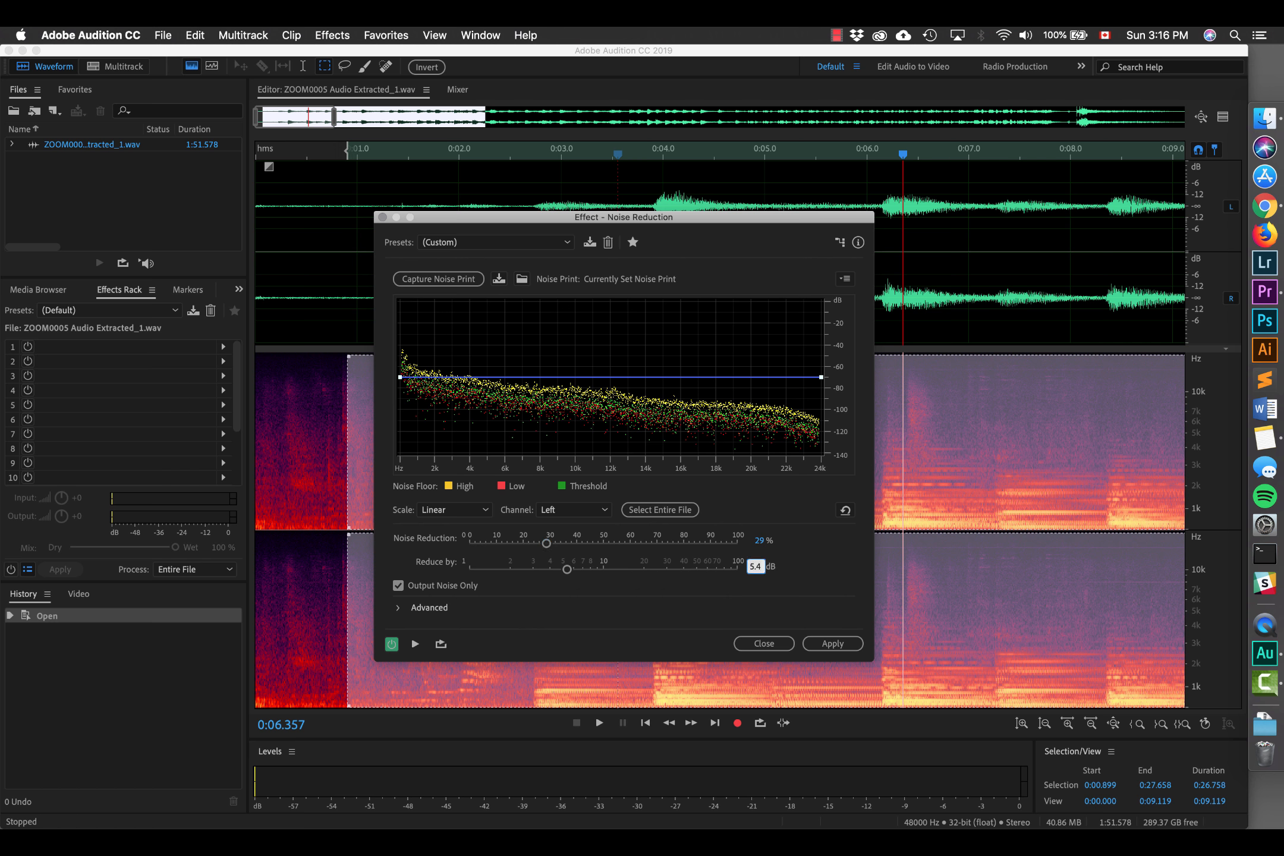
{"action": "type", "text": "6"}
{"action": "key", "text": "Return"}
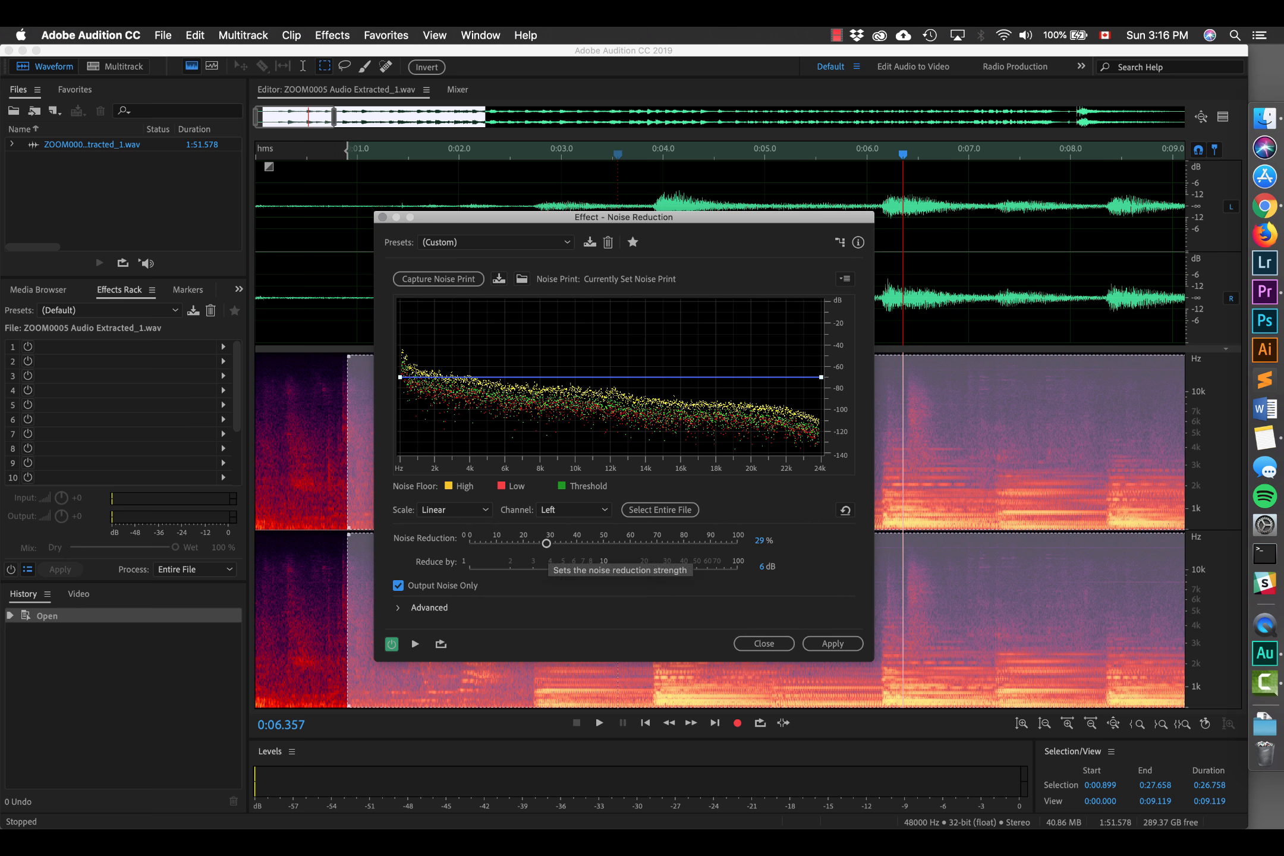
{"action": "left_click_drag", "start_coordinate": [546, 543], "coordinate": [469, 543]}
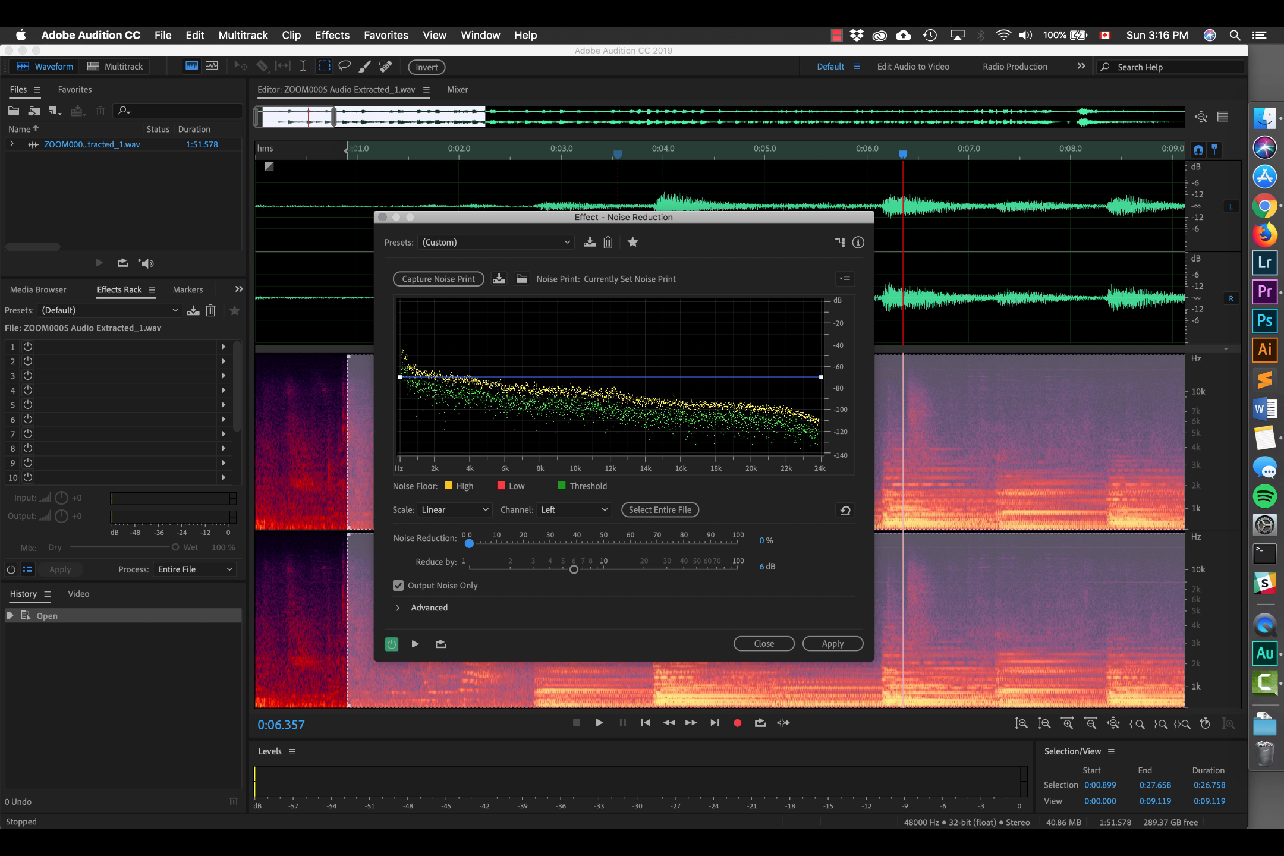
{"action": "left_click_drag", "start_coordinate": [469, 543], "coordinate": [547, 543]}
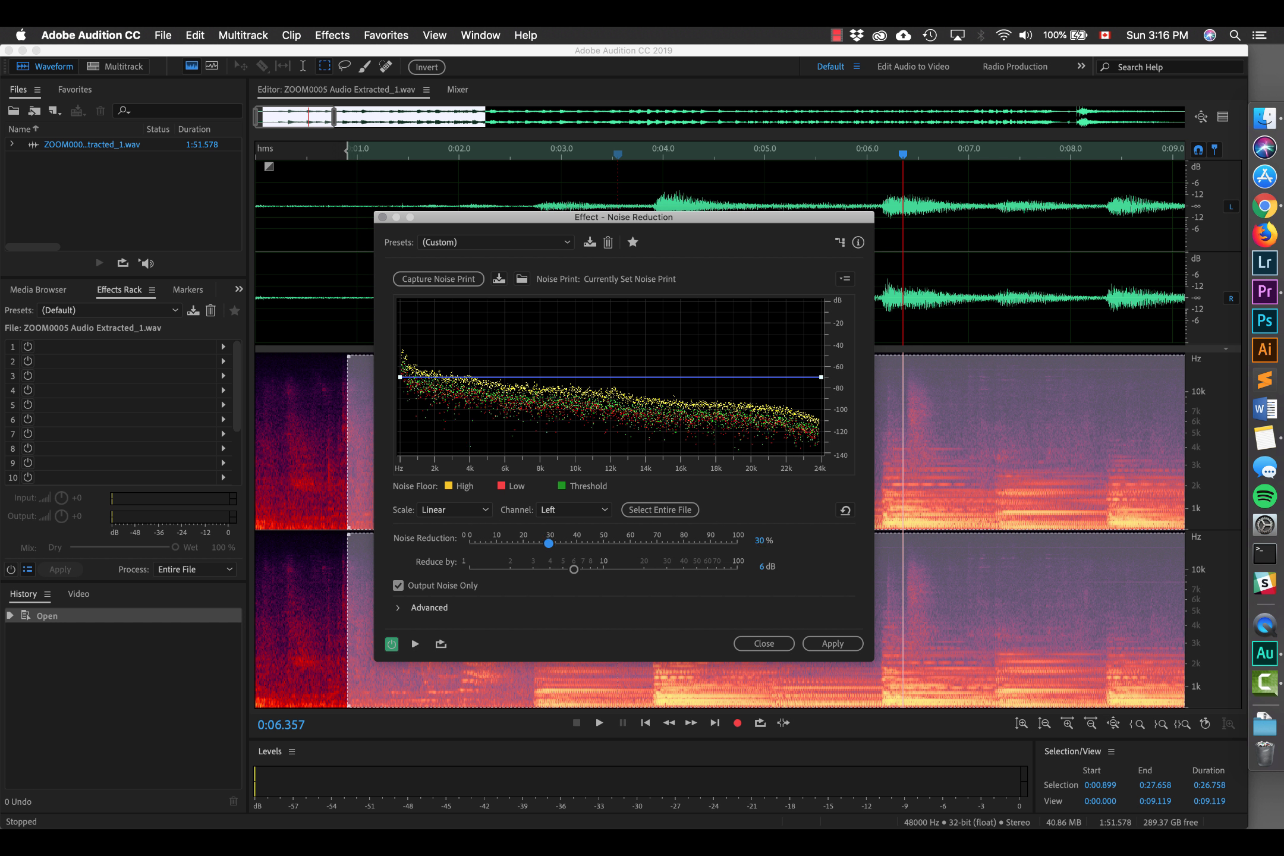
{"action": "key", "text": "space"}
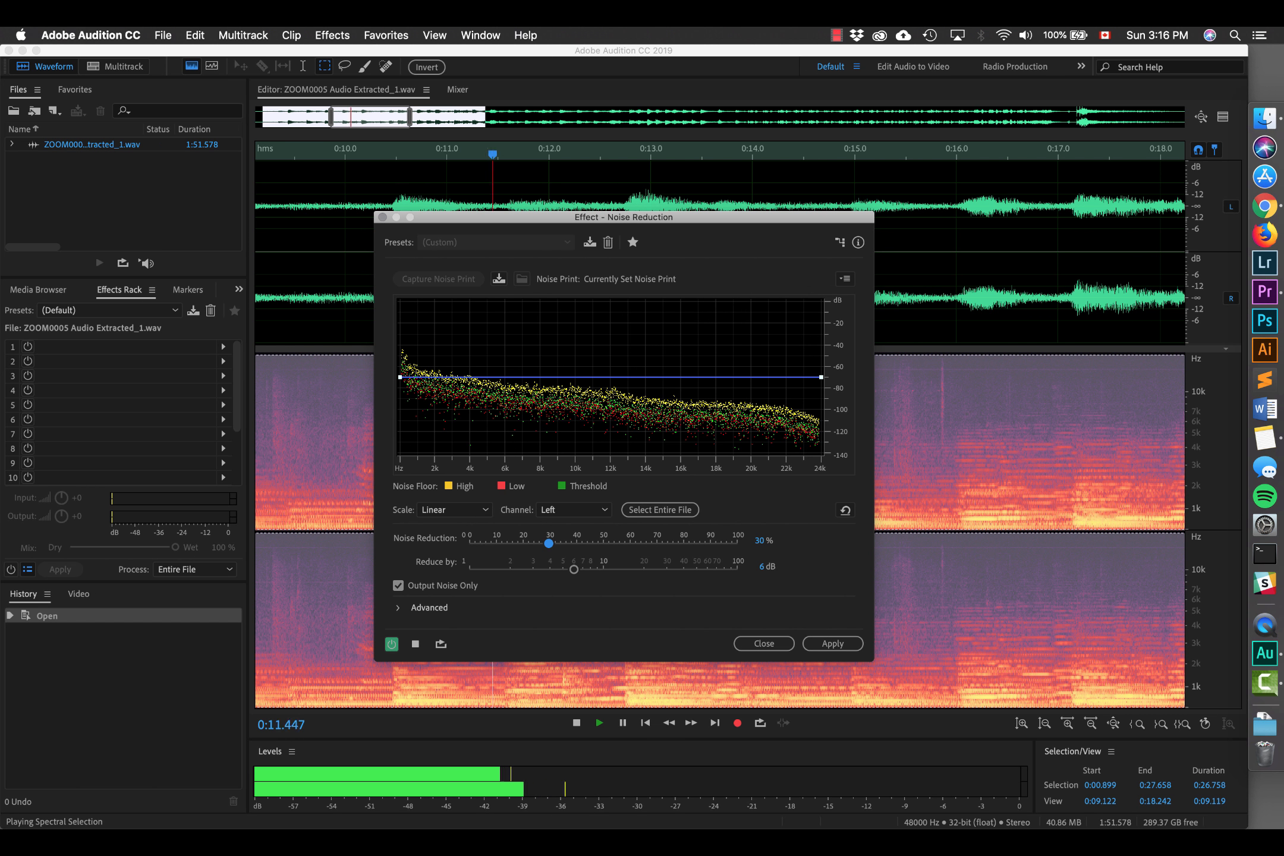
- Try Noise Reduction at 81% and at 6% while playing the isolated noise up to about 28.4 seconds
{"action": "left_click_drag", "start_coordinate": [549, 543], "coordinate": [687, 543]}
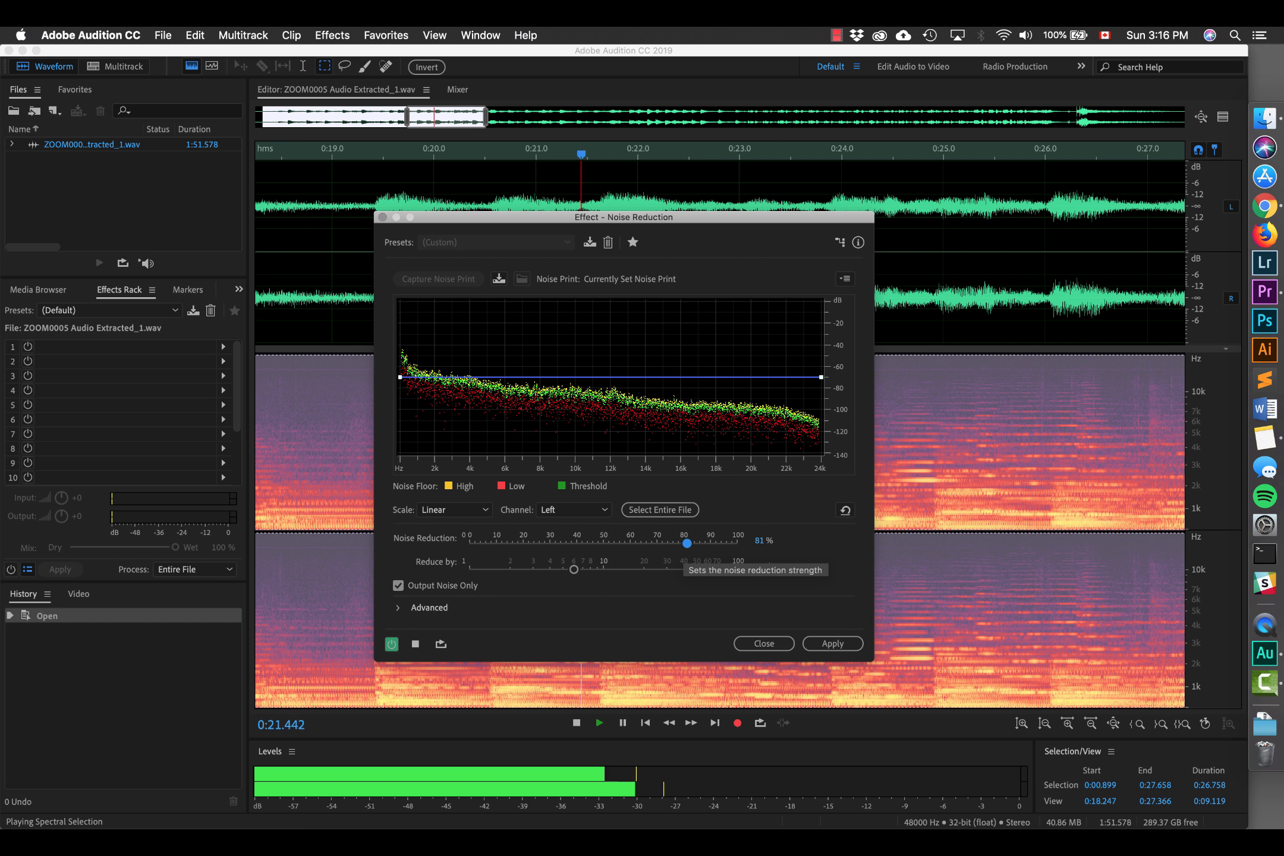
{"action": "left_click_drag", "start_coordinate": [686, 543], "coordinate": [486, 543]}
{"action": "mouse_move", "coordinate": [486, 543]}
{"action": "left_mouse_down"}
{"action": "mouse_move", "coordinate": [498, 544]}
{"action": "mouse_move", "coordinate": [485, 543]}
{"action": "left_mouse_up"}
{"action": "key", "text": "space"}
{"action": "key", "text": "space"}
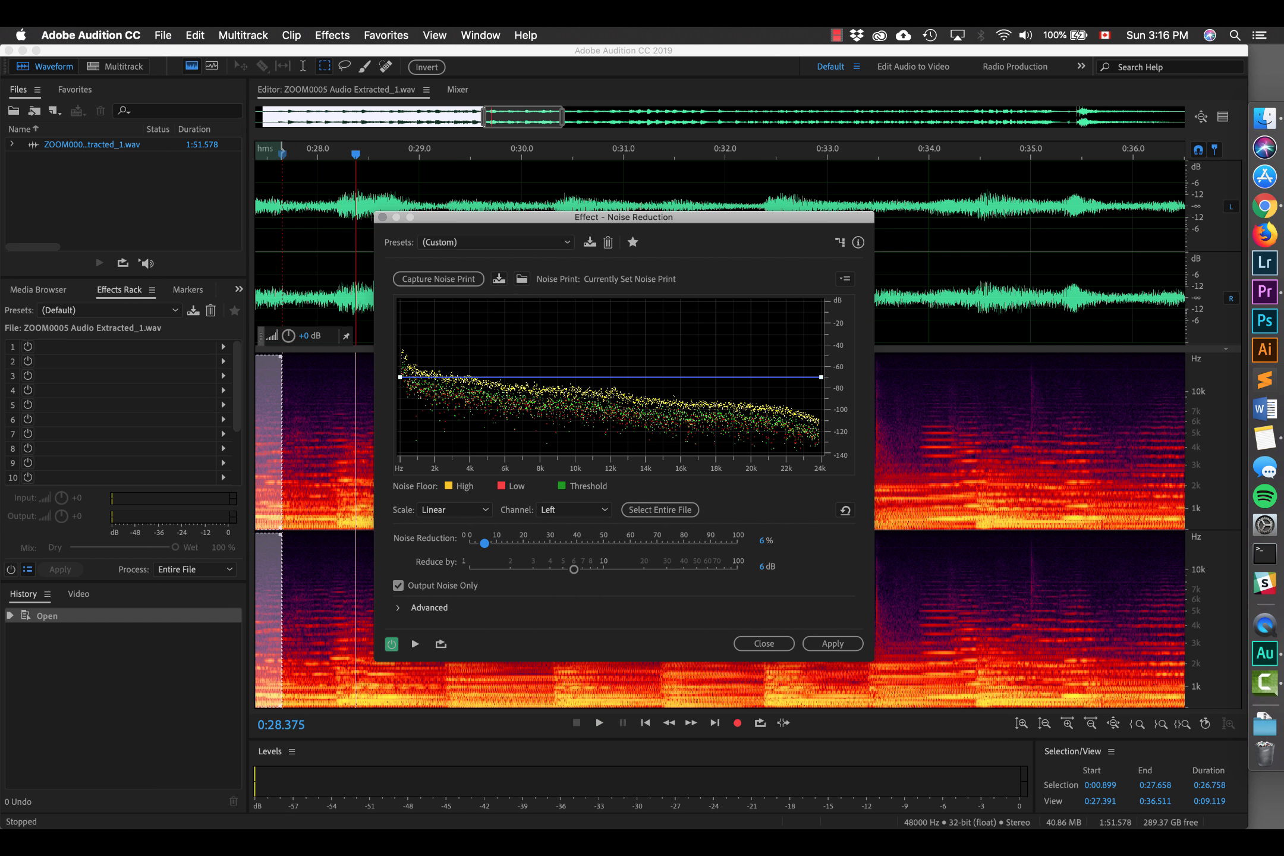
- Set Noise Reduction to 10% while auditioning the isolated noise from the selection's start to about 5.3 seconds
{"action": "key", "text": "space"}
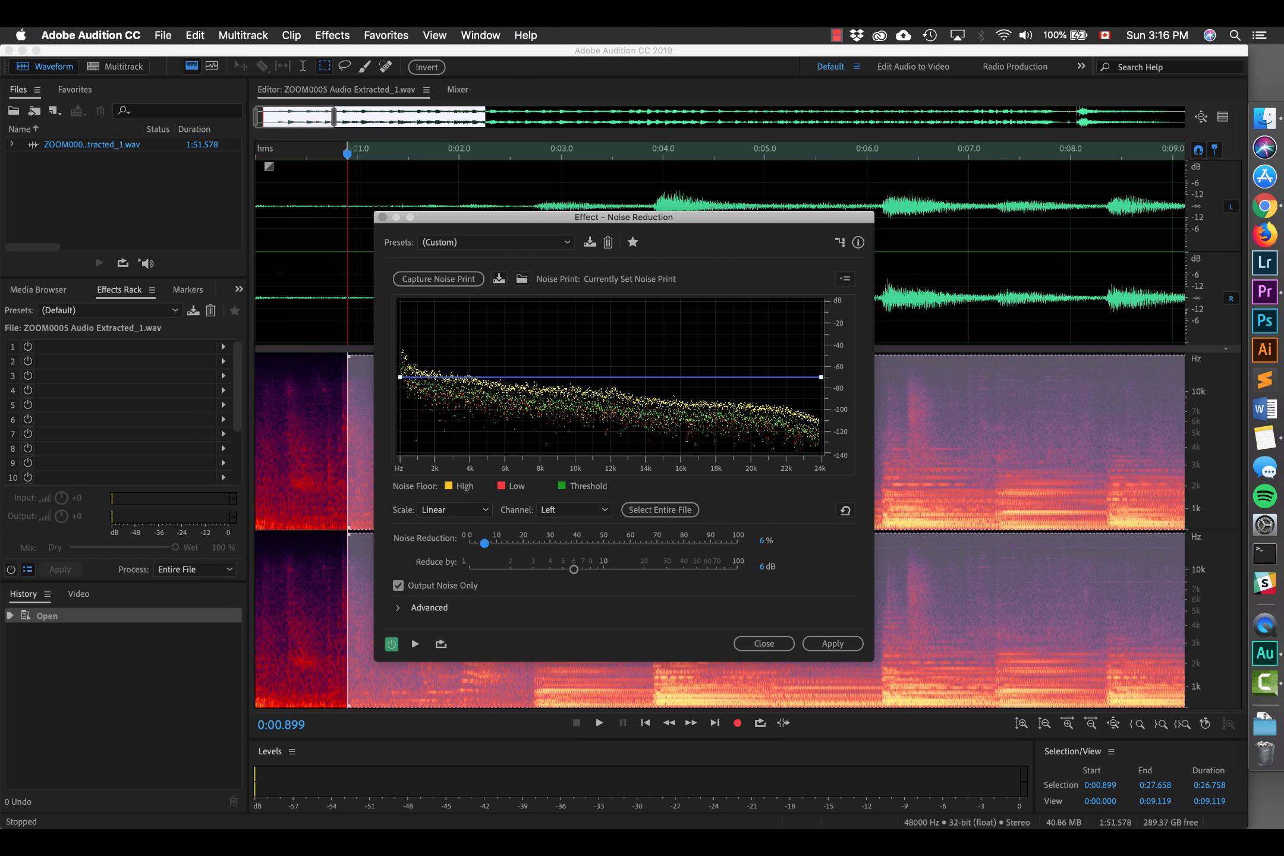
{"action": "key", "text": "space"}
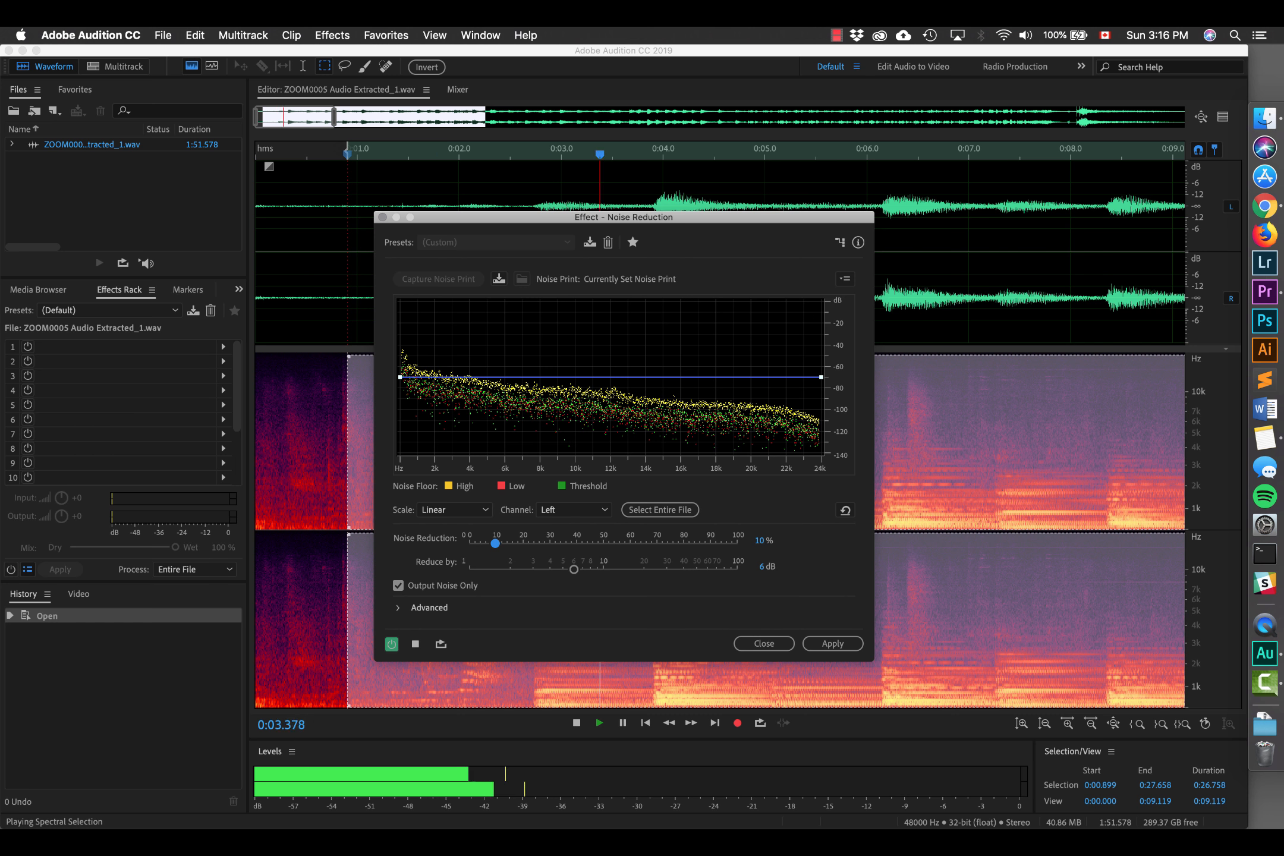
{"action": "key", "text": "space"}
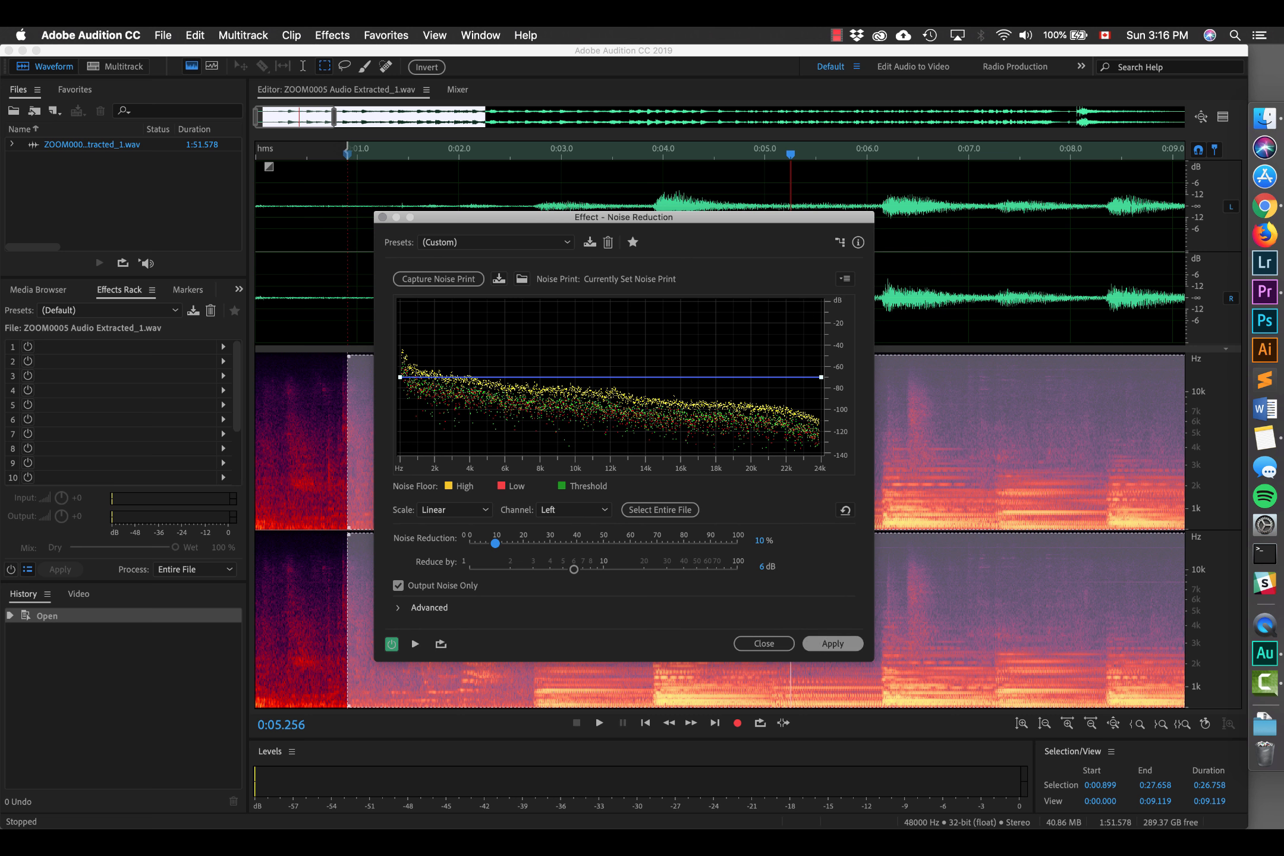
- Apply the noise reduction to the entire file and play the processed audio up to about 13.2 seconds
{"action": "key", "text": "super+a"}
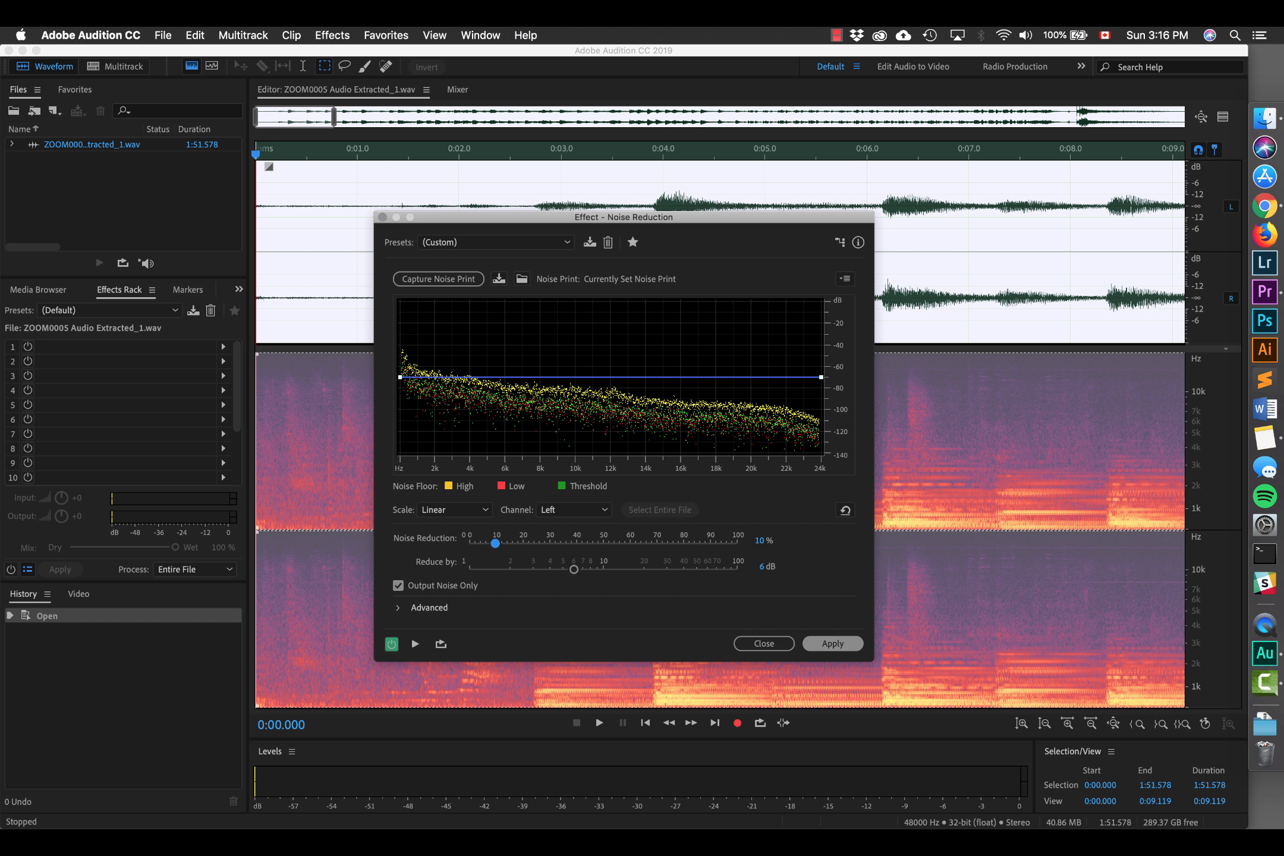
{"action": "left_click", "coordinate": [833, 643]}
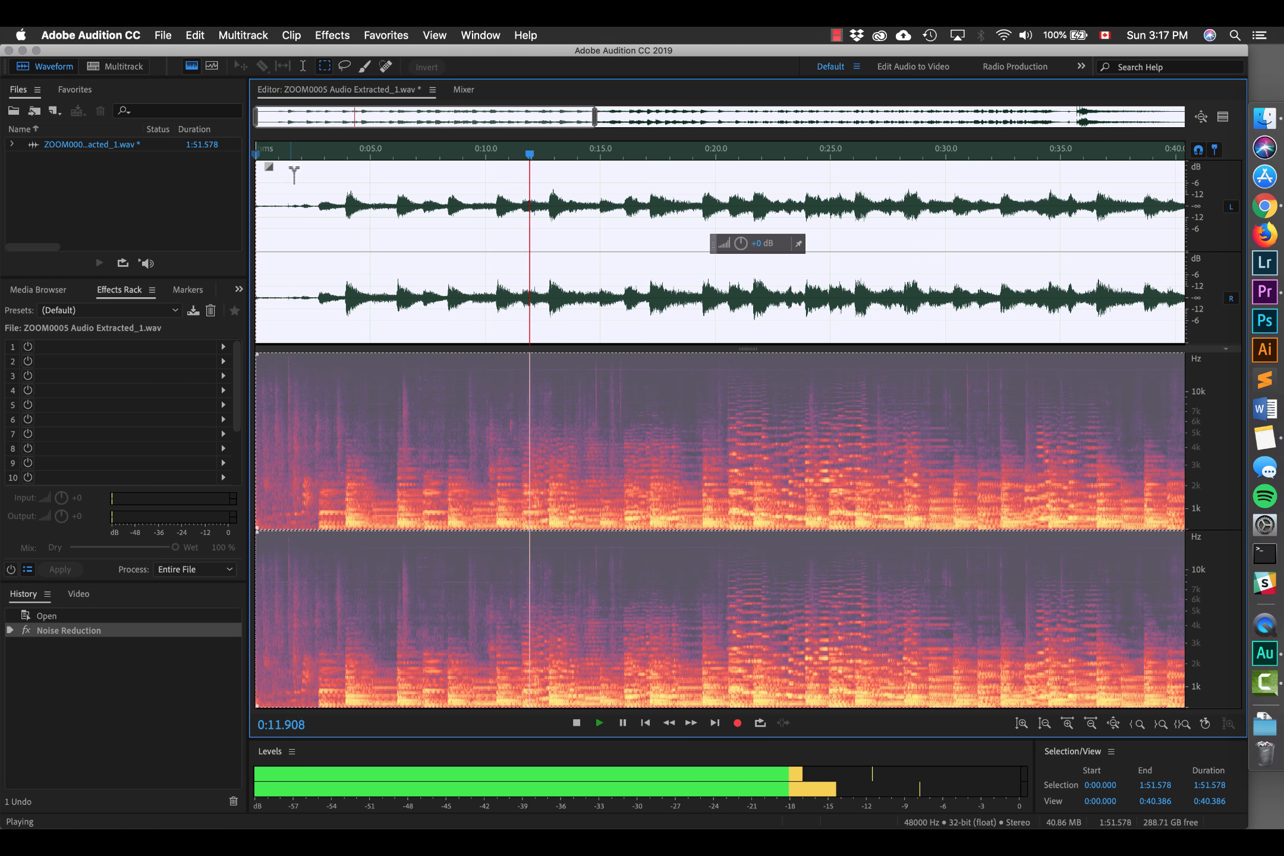
{"action": "key", "text": "space"}
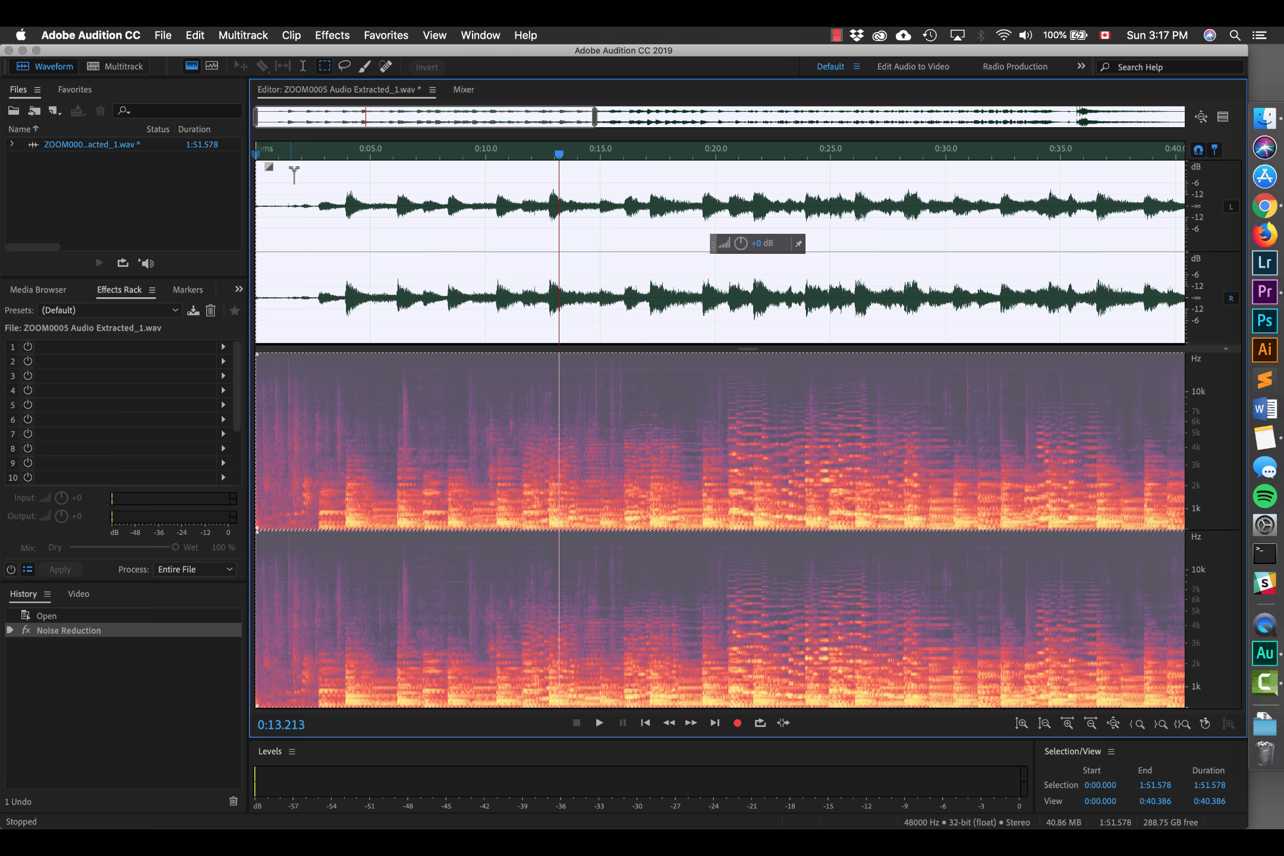
- Save the processed file, then clear the selection and return the playhead to the start
{"action": "key", "text": "super+s"}
{"action": "key", "text": "super+shift+a"}
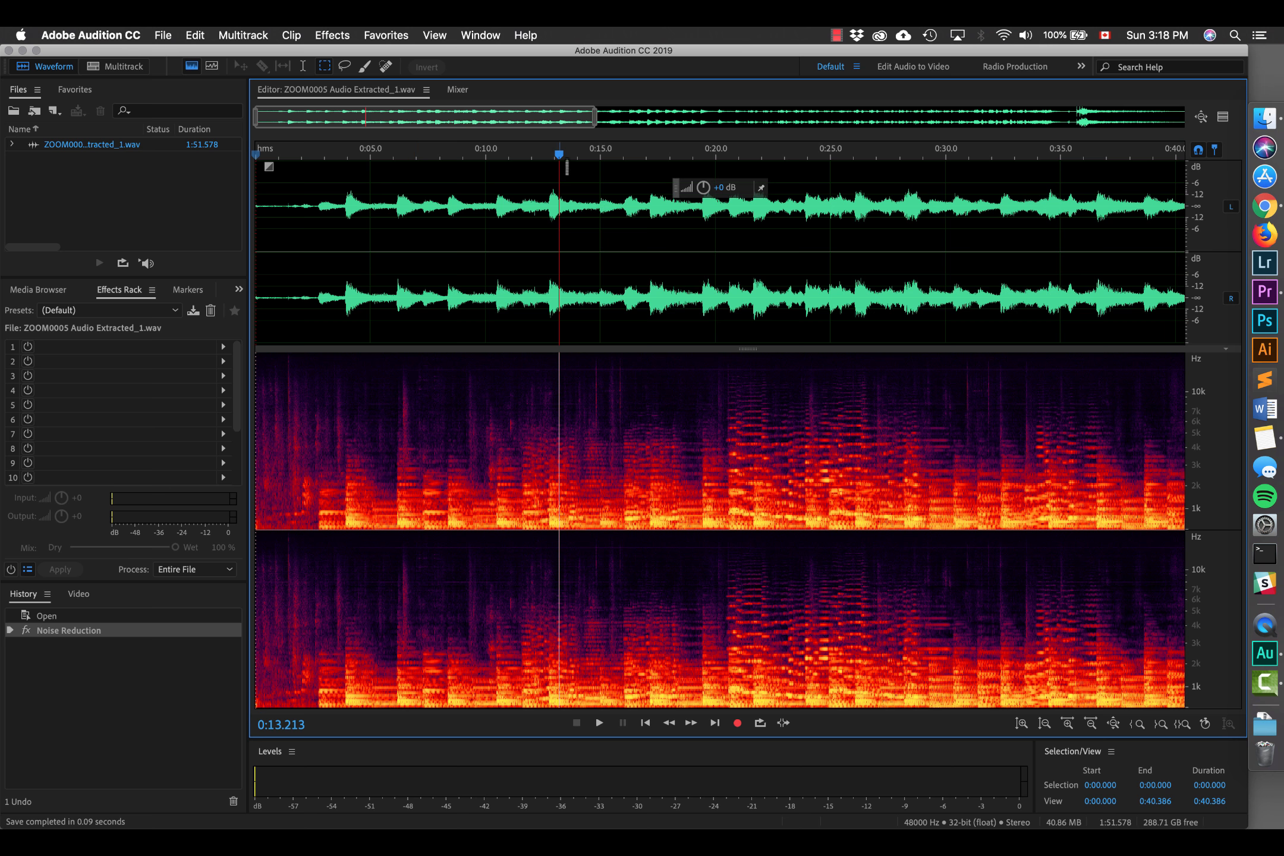
{"action": "left_click_drag", "start_coordinate": [559, 155], "coordinate": [255, 173]}
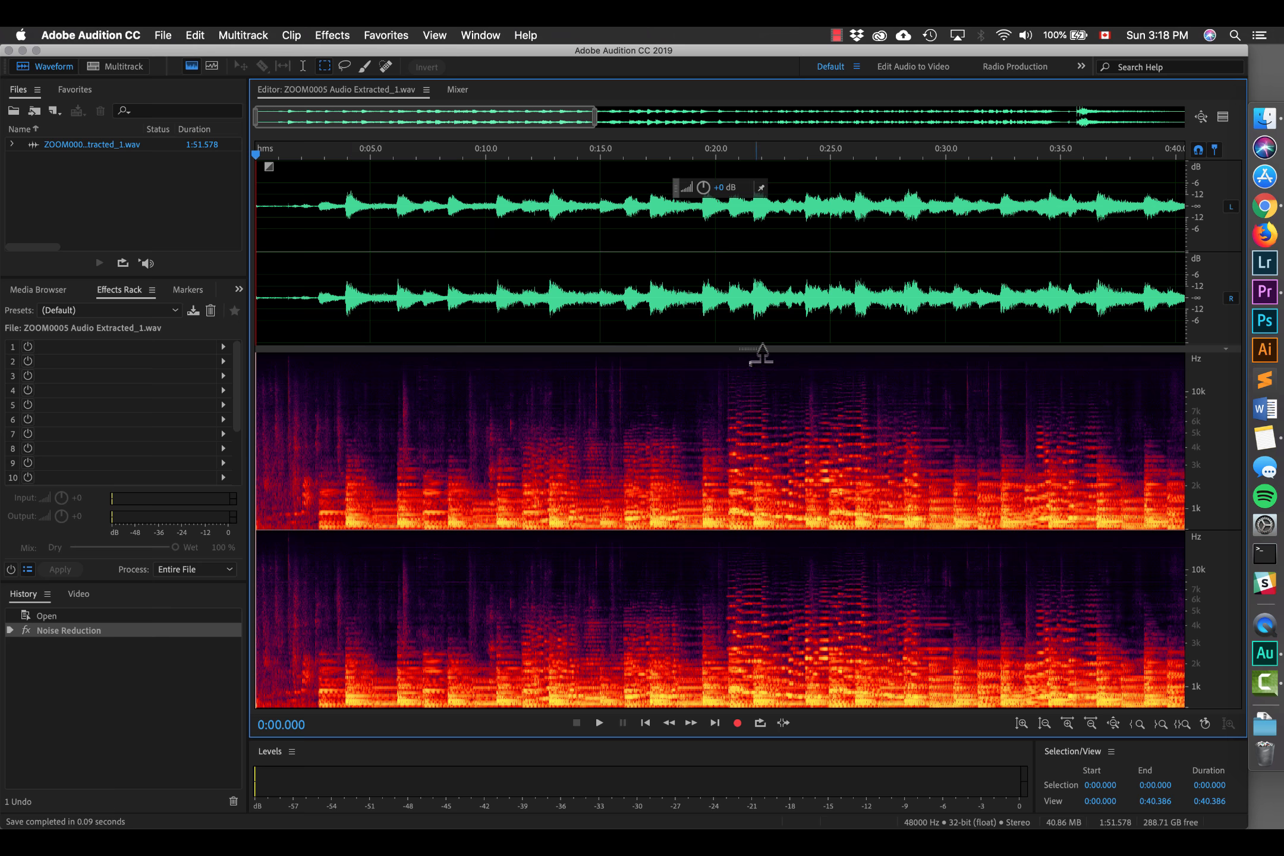
- Enlarge the spectral display, fit about the first 10.3 seconds and audition the noise between about 1.3 and 3.1 seconds
{"action": "left_click_drag", "start_coordinate": [762, 355], "coordinate": [760, 262]}
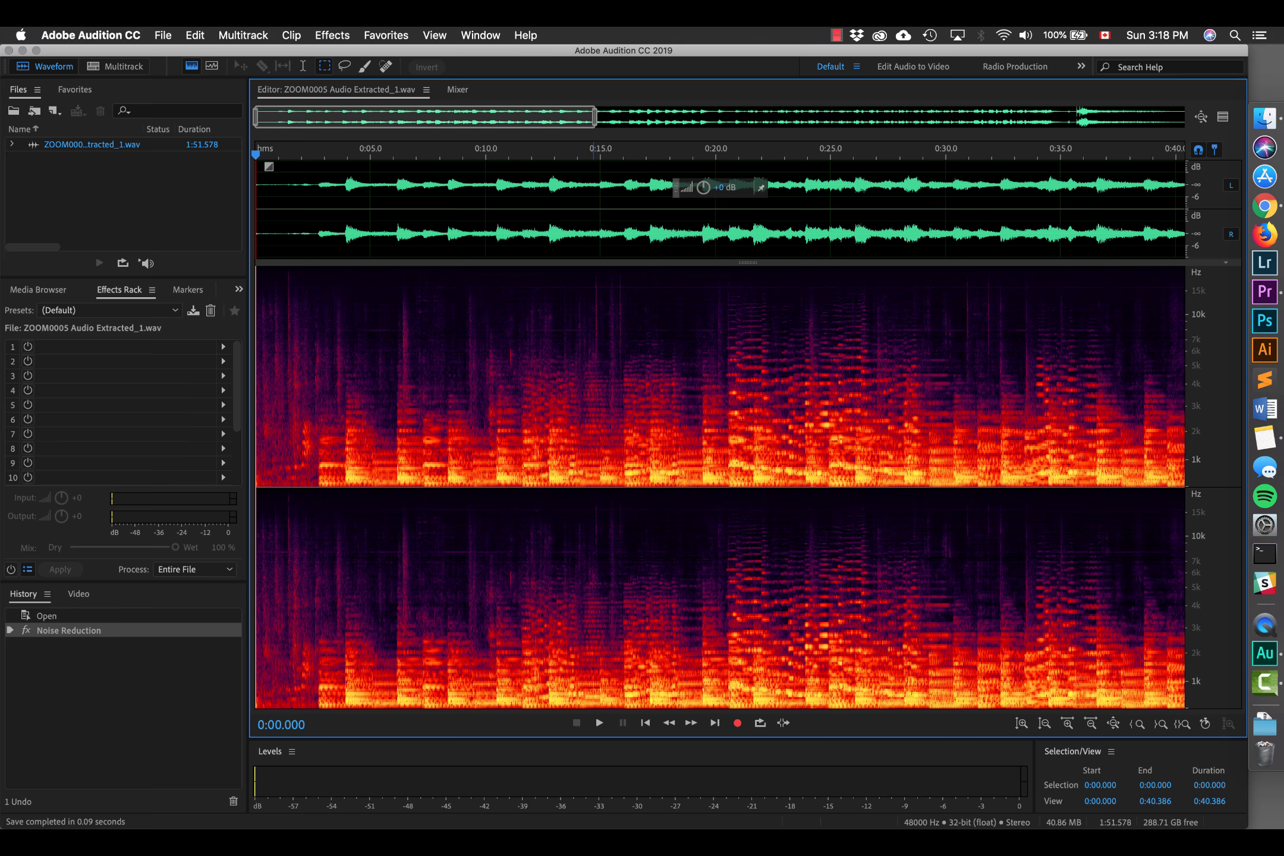
{"action": "left_click_drag", "start_coordinate": [597, 120], "coordinate": [346, 126]}
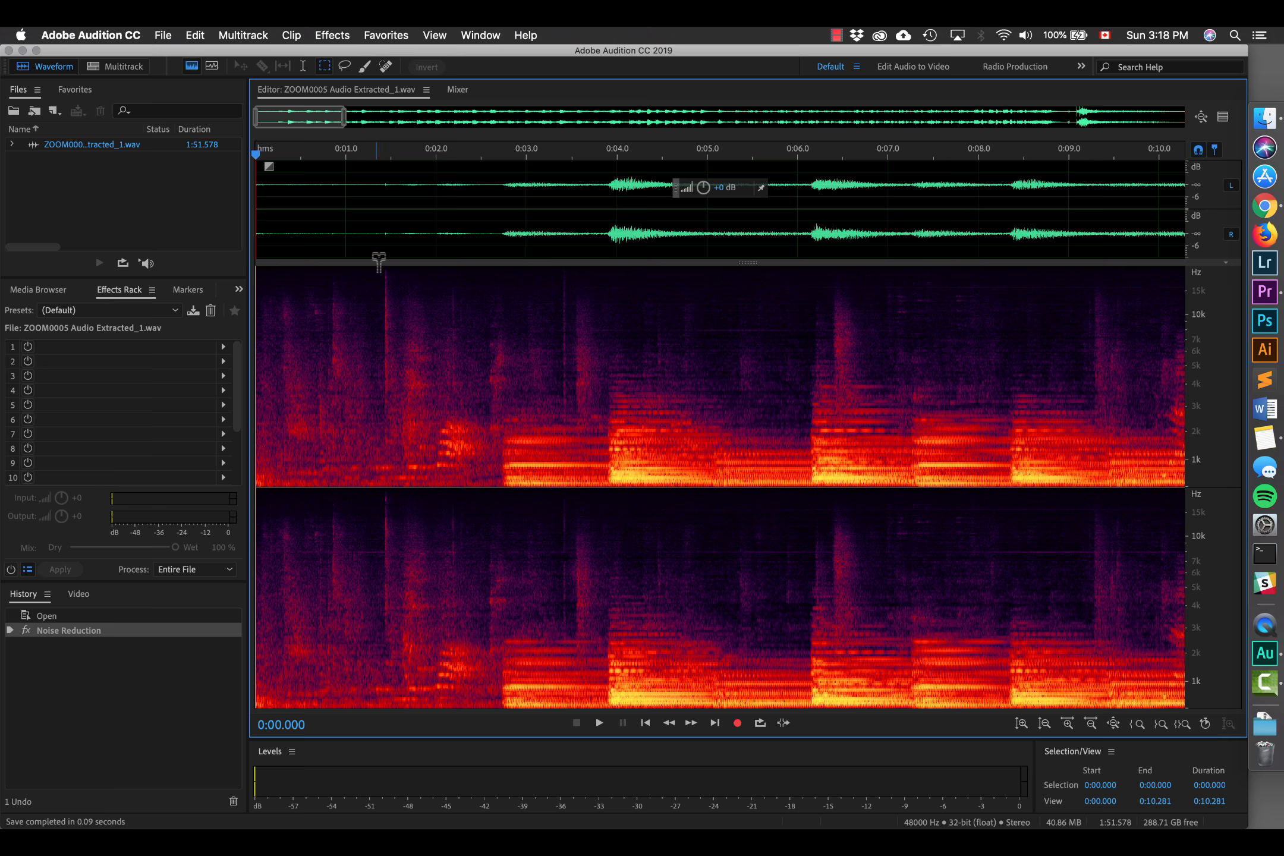
{"action": "left_click", "coordinate": [376, 156]}
{"action": "key", "text": "space"}
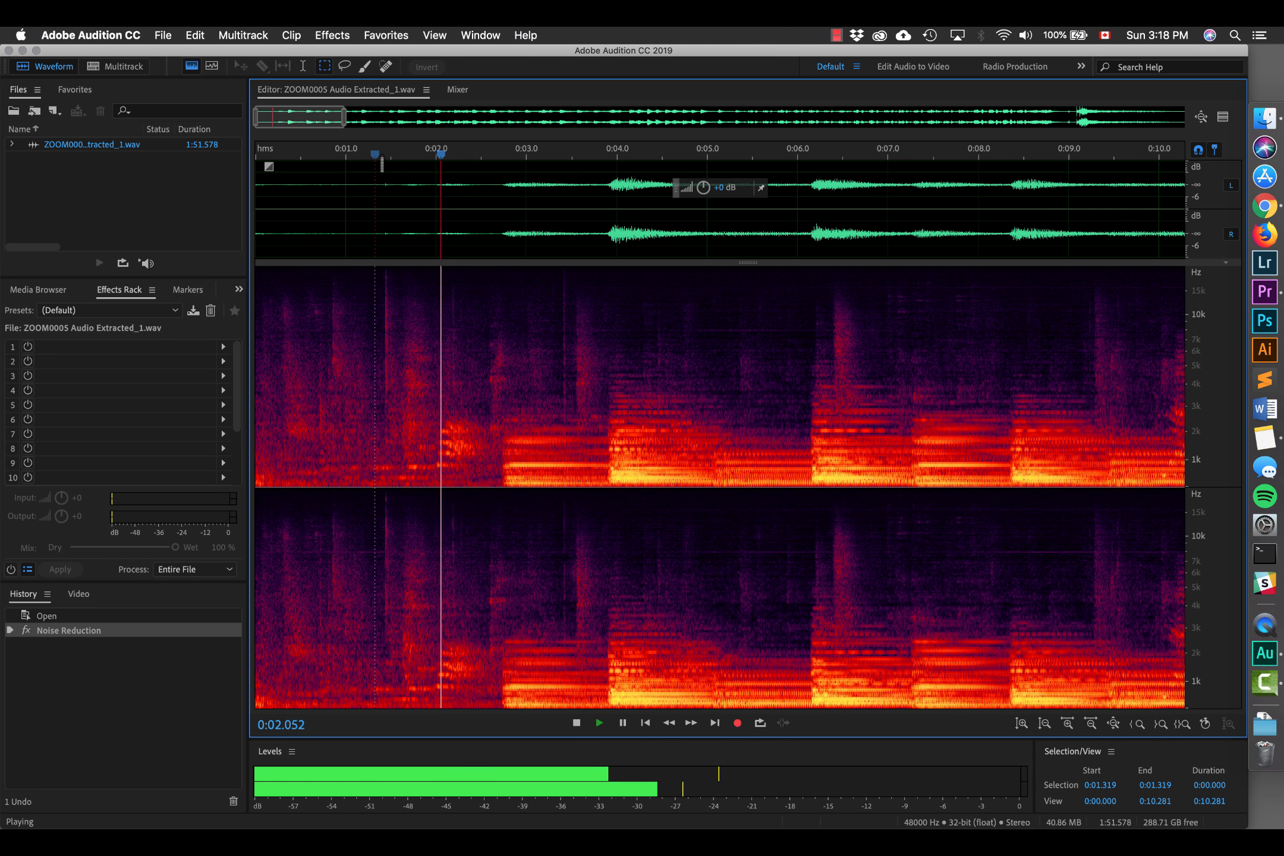
{"action": "key", "text": "space"}
{"action": "key", "text": "space"}
{"action": "key", "text": "space"}
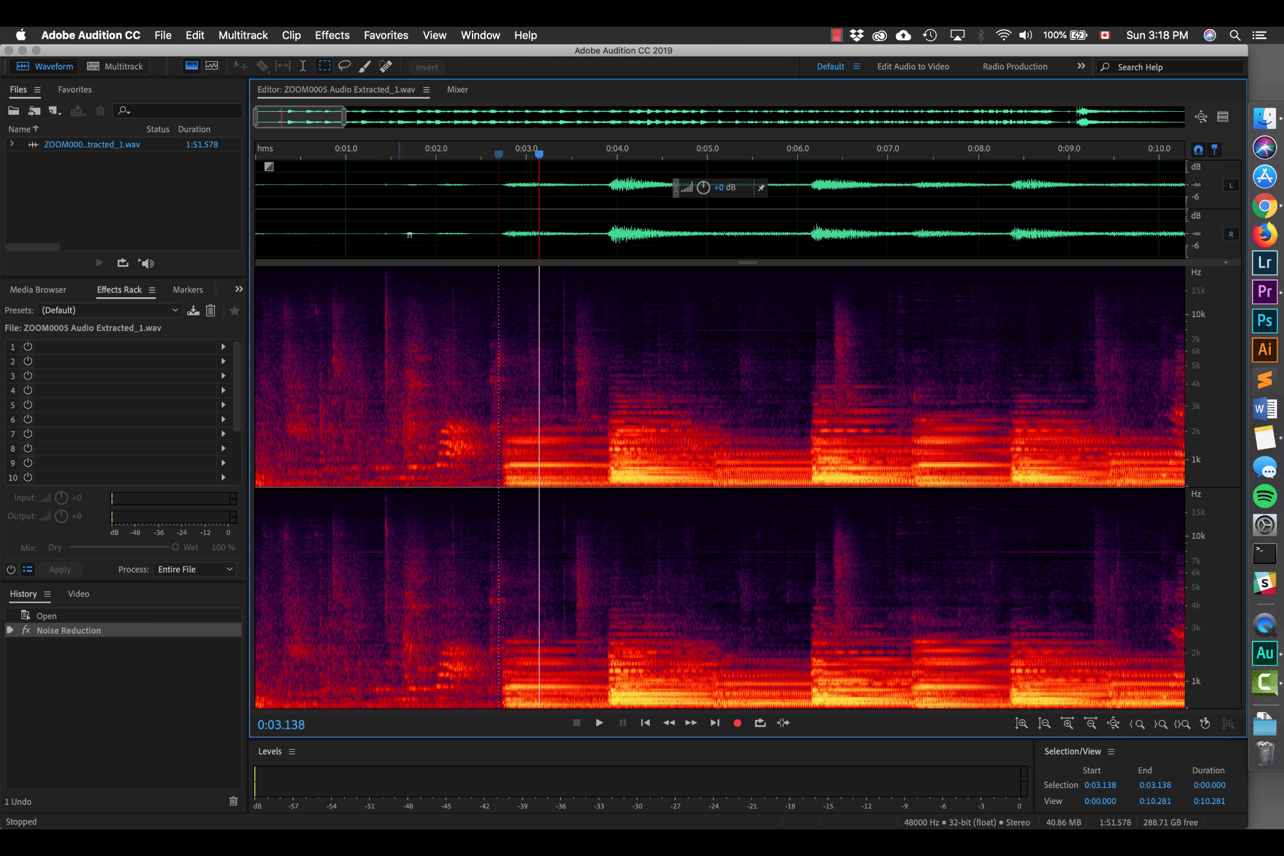
- Auto-heal the noise from about 1.4 to 2.3 seconds, selected above the lowest frequencies, and clear the selection
{"action": "left_click_drag", "start_coordinate": [380, 271], "coordinate": [468, 481]}
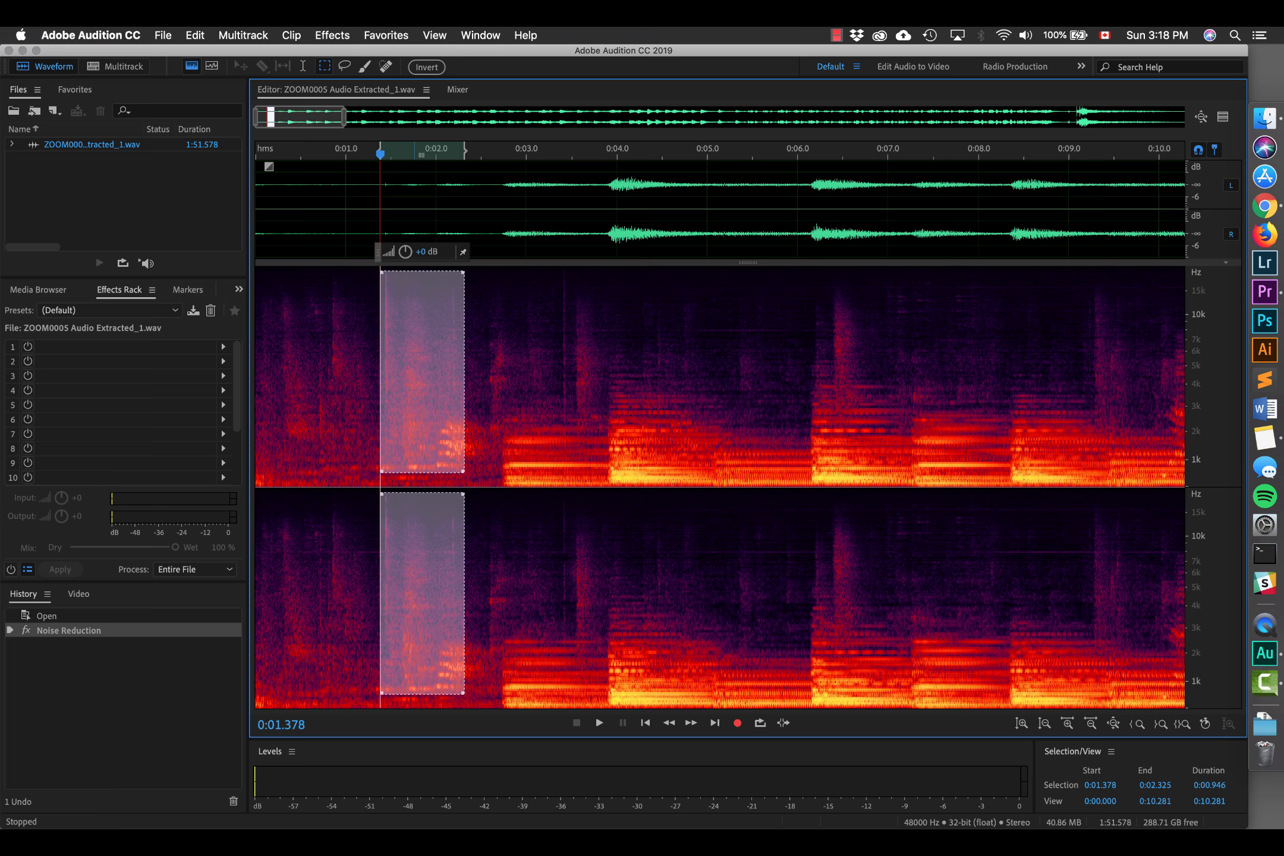
{"action": "right_click", "coordinate": [414, 331]}
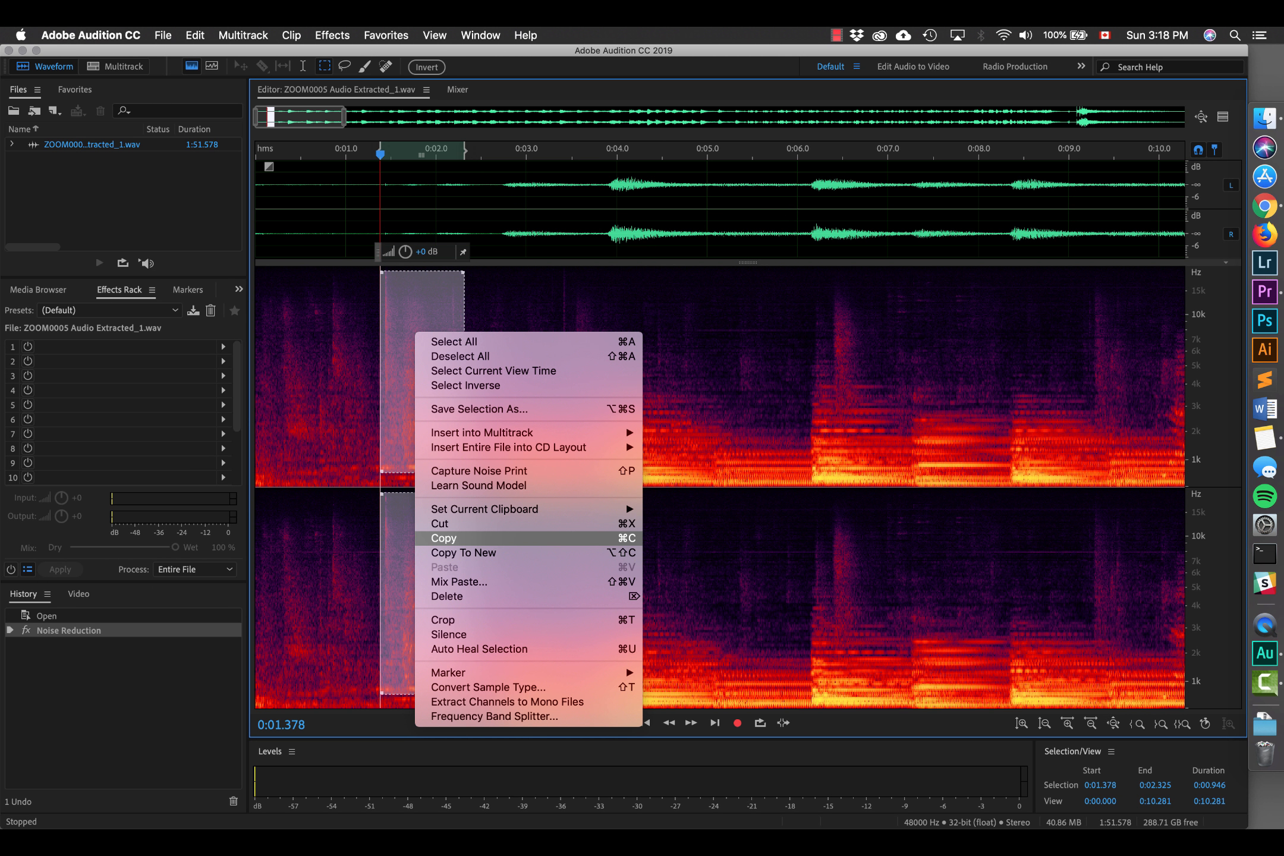
{"action": "left_click", "coordinate": [479, 649]}
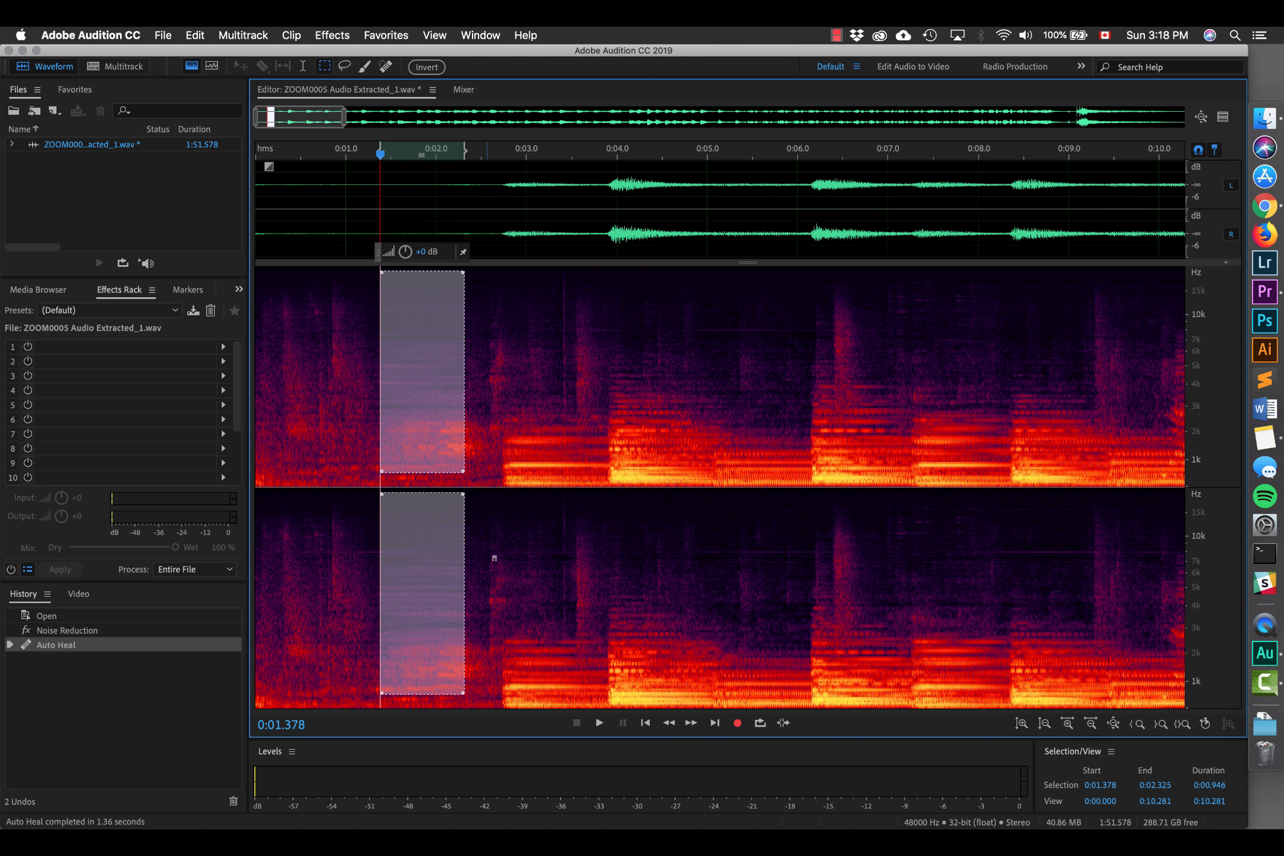
{"action": "left_click", "coordinate": [493, 458]}
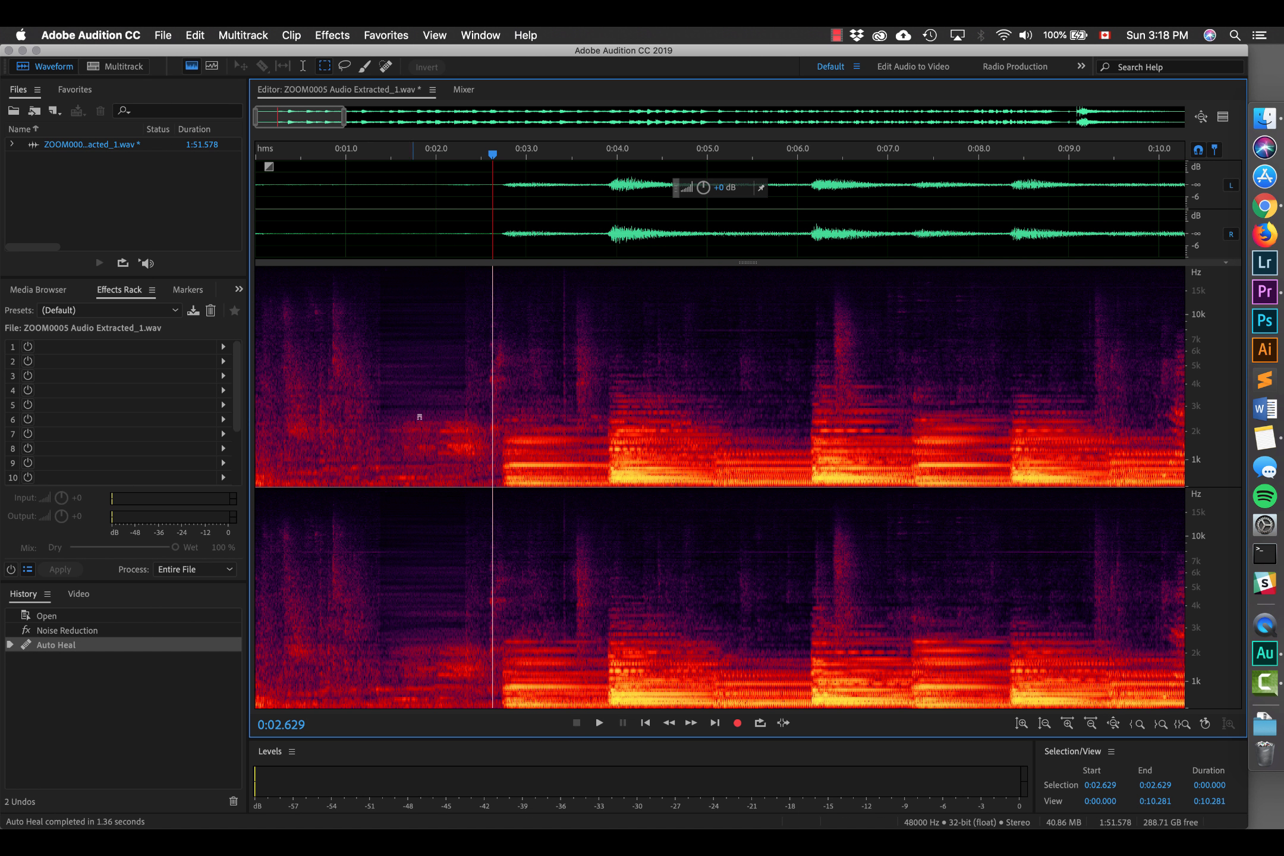
- Audition the healed passage, replaying from about 1.0 to 3.1 seconds
{"action": "key", "text": "space"}
{"action": "key", "text": "space"}
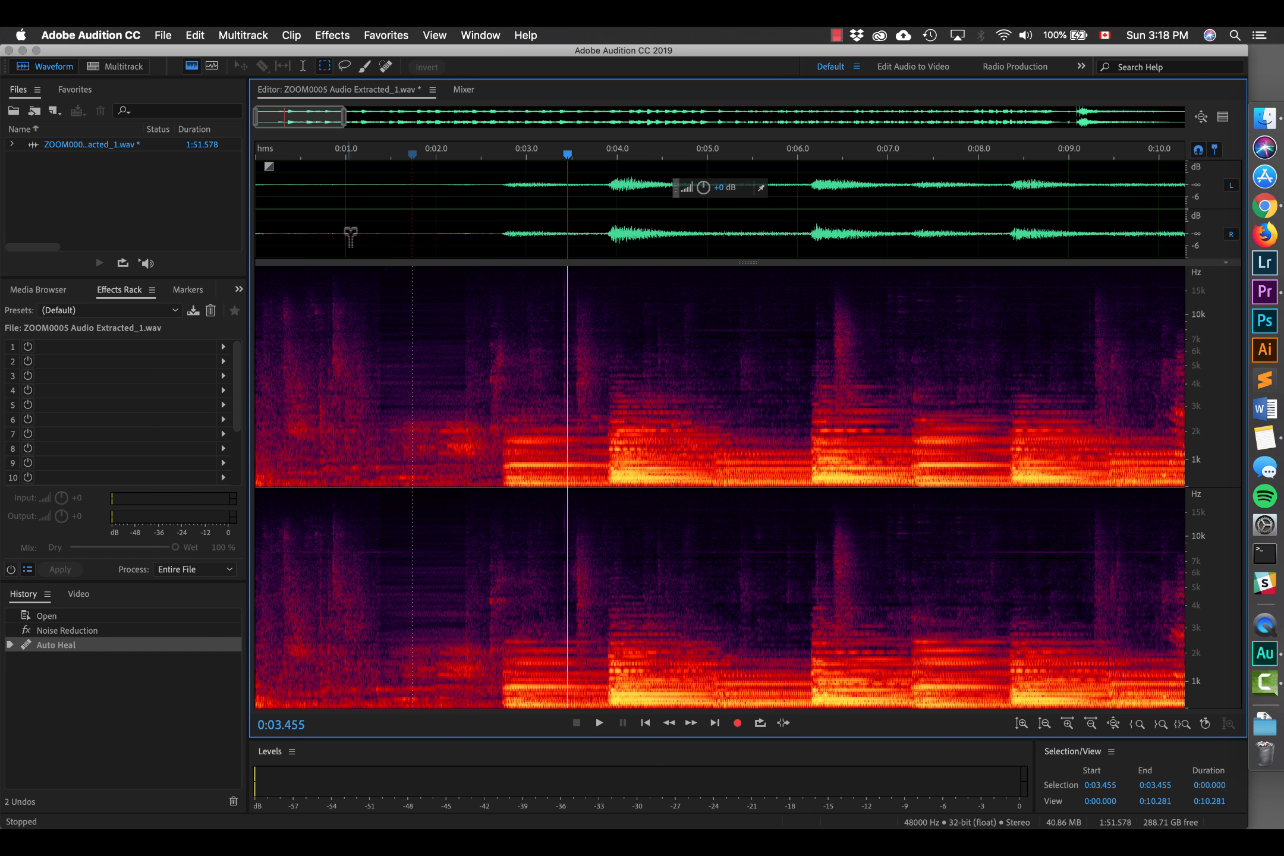
{"action": "left_click", "coordinate": [343, 164]}
{"action": "key", "text": "space"}
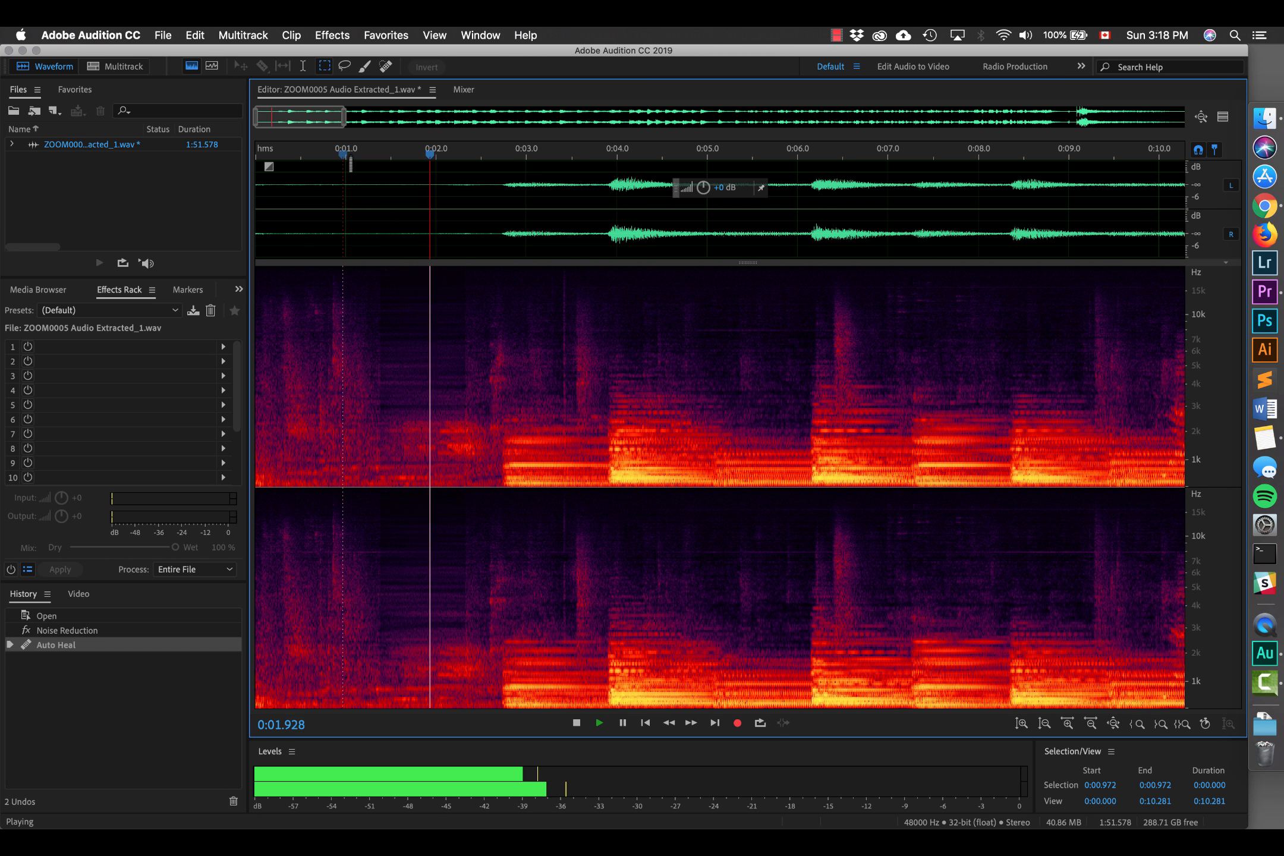
{"action": "key", "text": "space"}
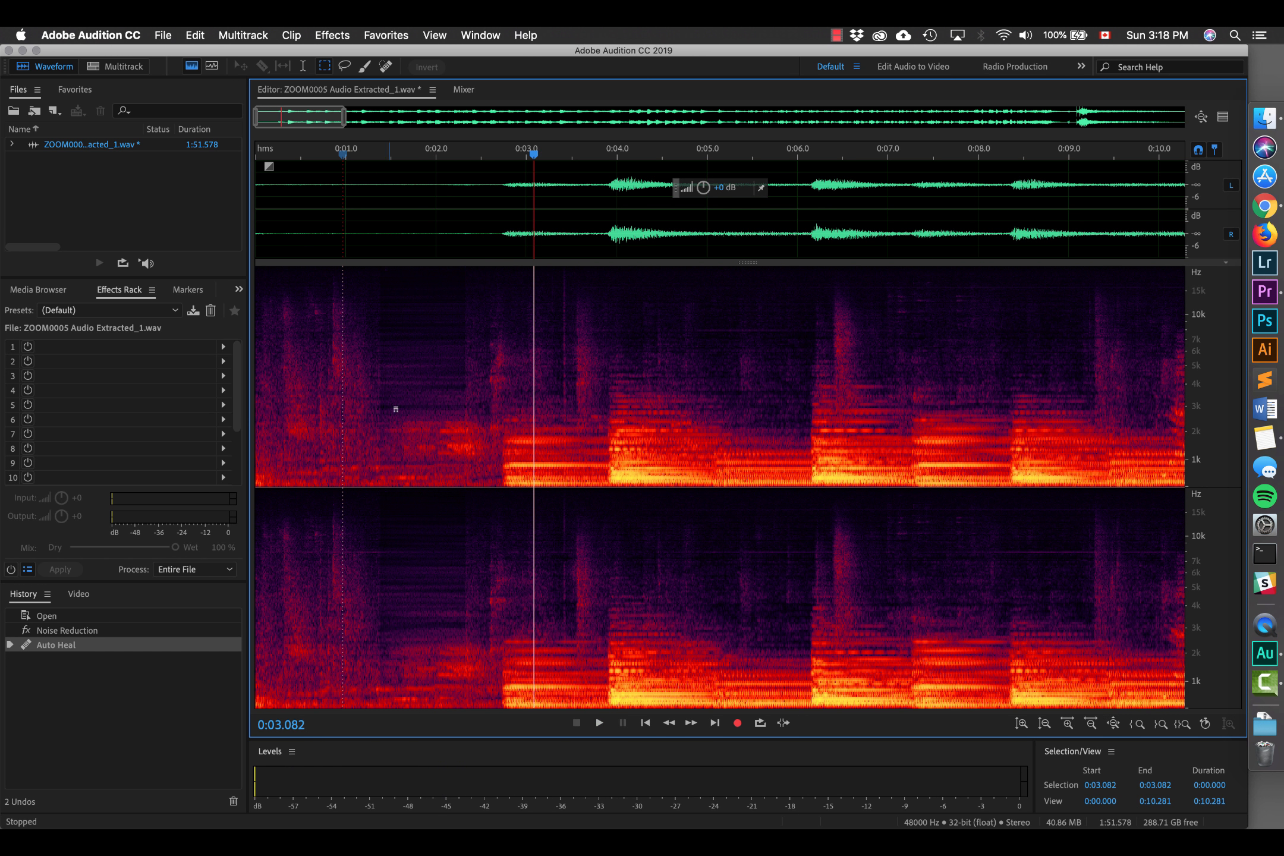
- Undo the last auto-heal, extend the restored selection to about 2.56 seconds and down through the lowest frequencies, and auto-heal it
{"action": "left_click_drag", "start_coordinate": [388, 406], "coordinate": [479, 487]}
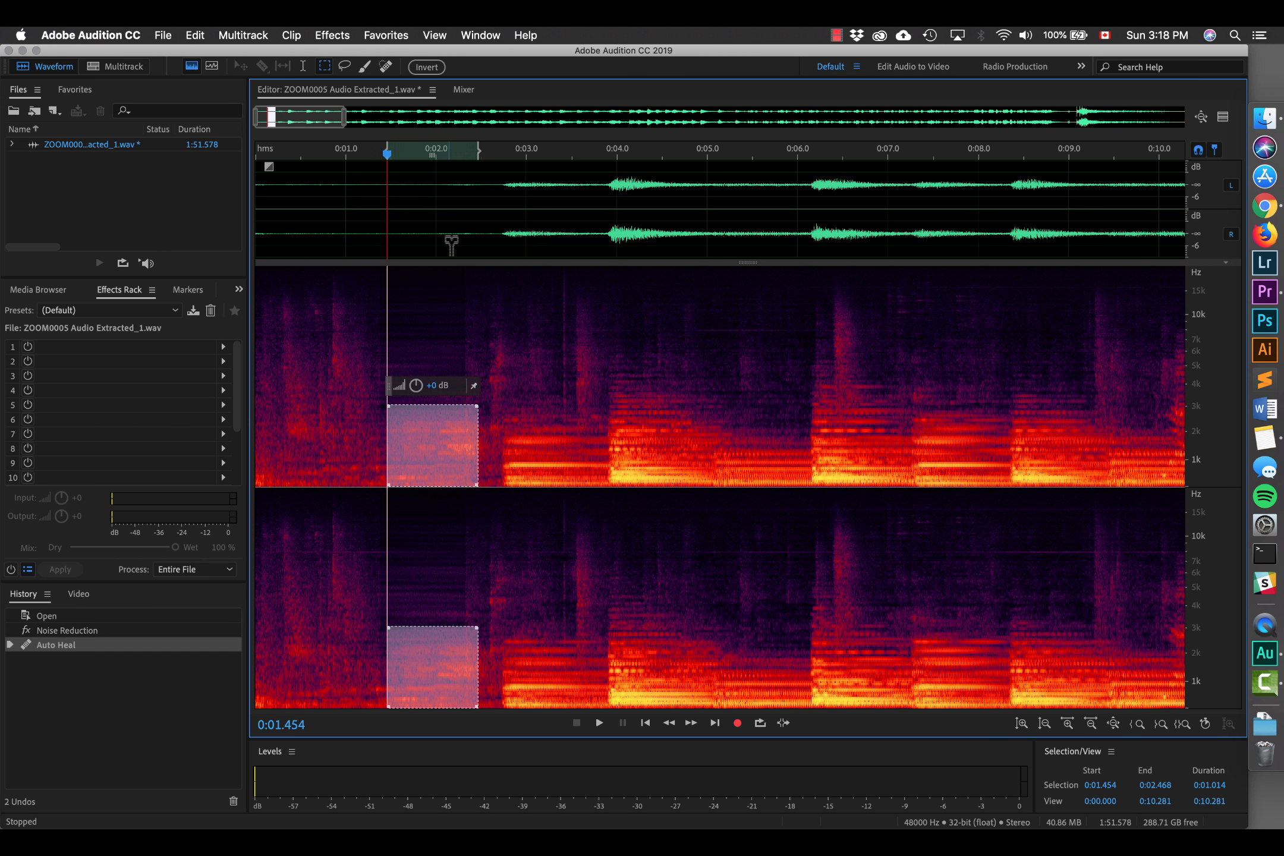
{"action": "key", "text": "super+z"}
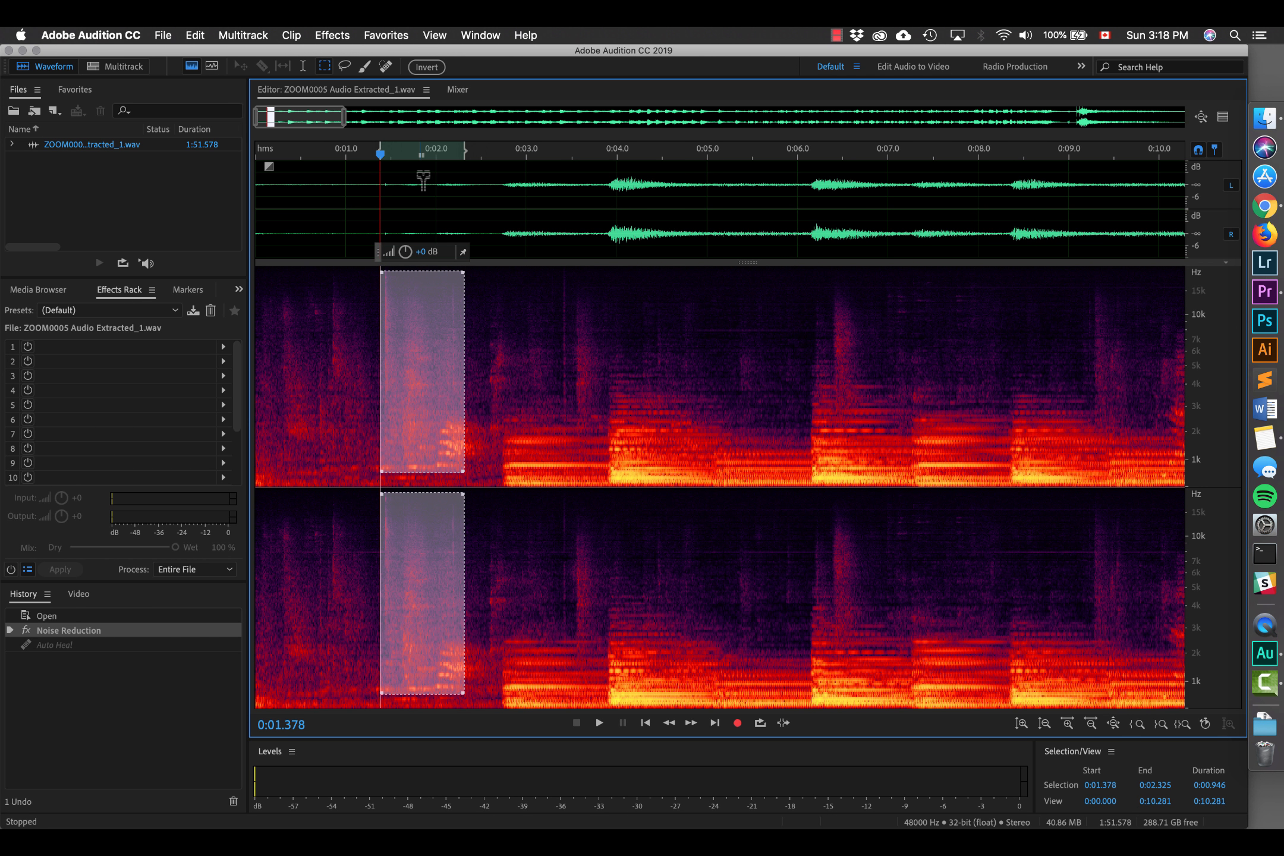
{"action": "left_click_drag", "start_coordinate": [464, 476], "coordinate": [487, 499]}
{"action": "right_click", "coordinate": [429, 396]}
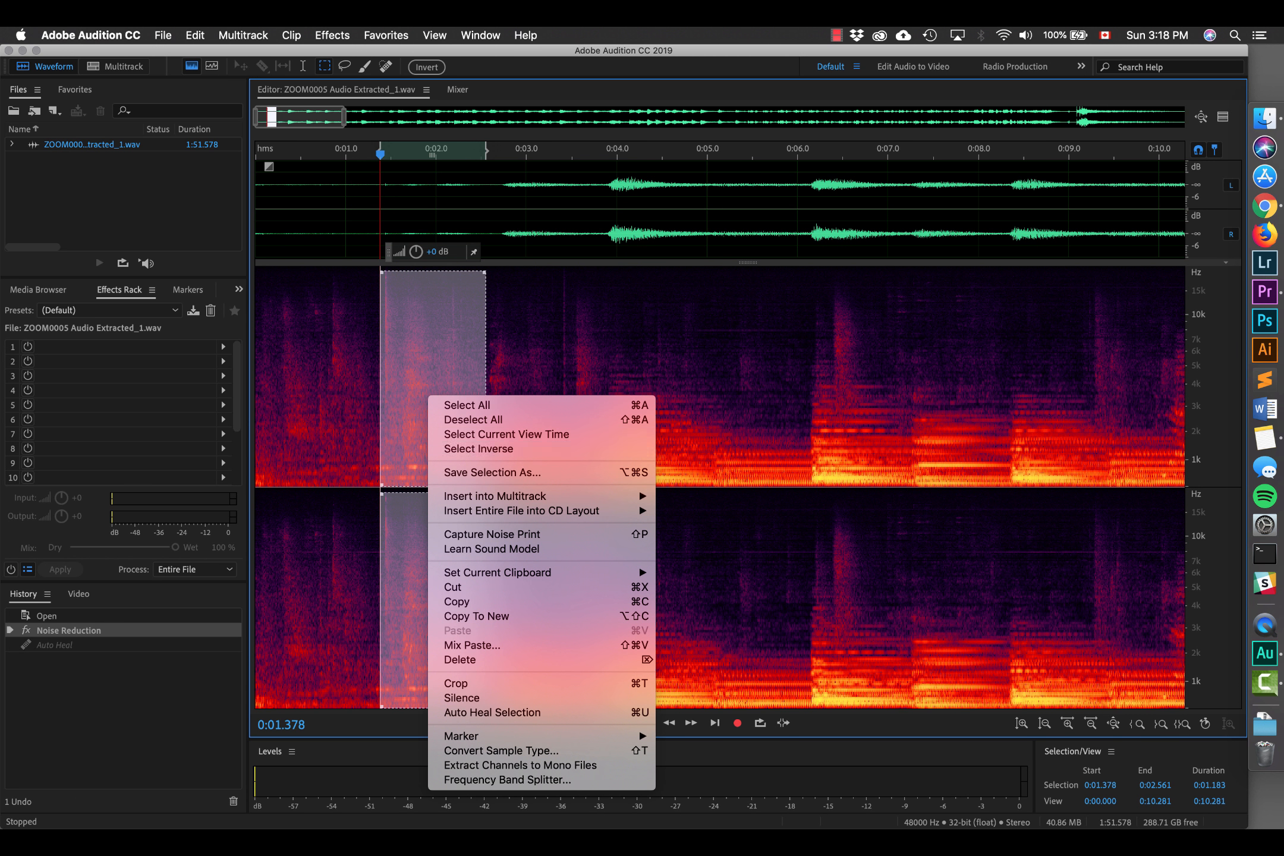
{"action": "key", "text": "super+u"}
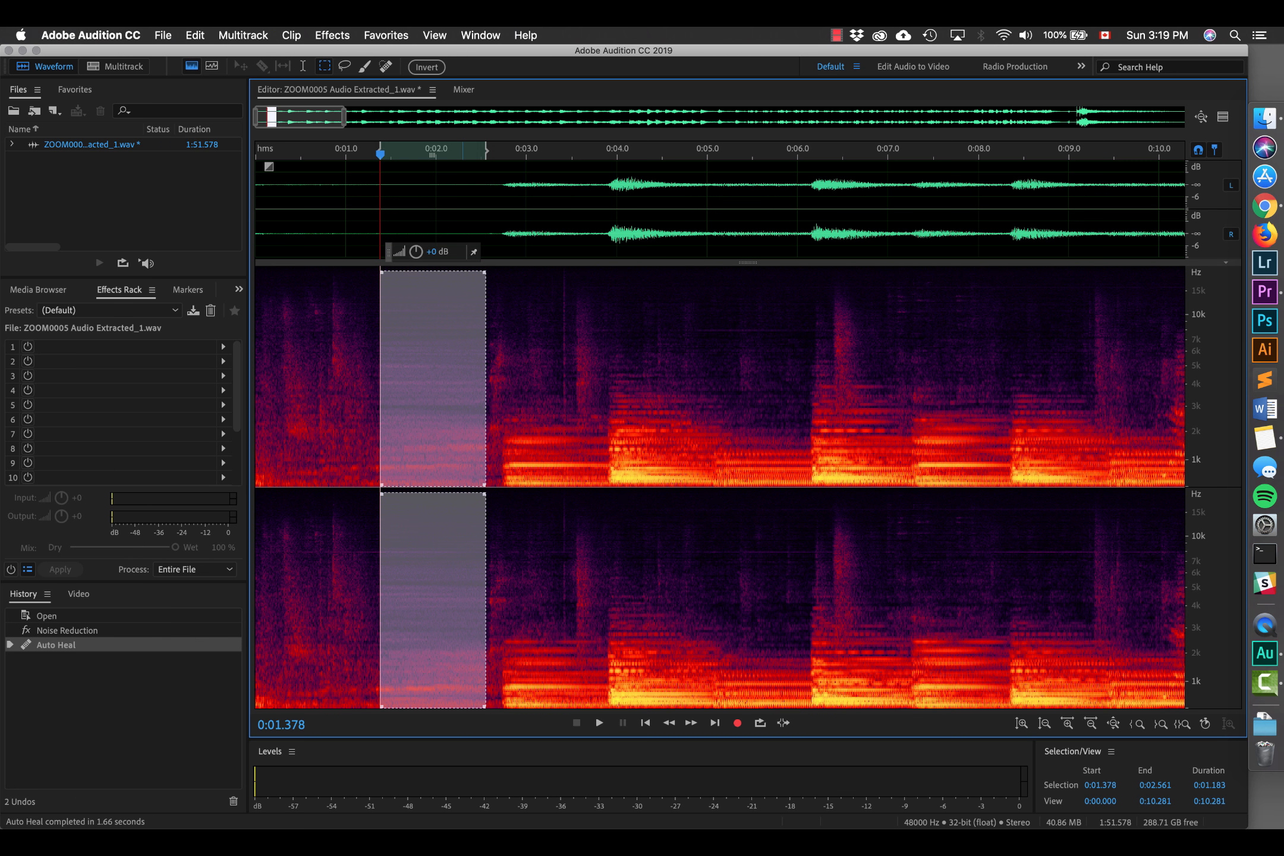
- Play the healed selection, clear it, and audition the audio from about 0.7 to 4.5 seconds
{"action": "key", "text": "space"}
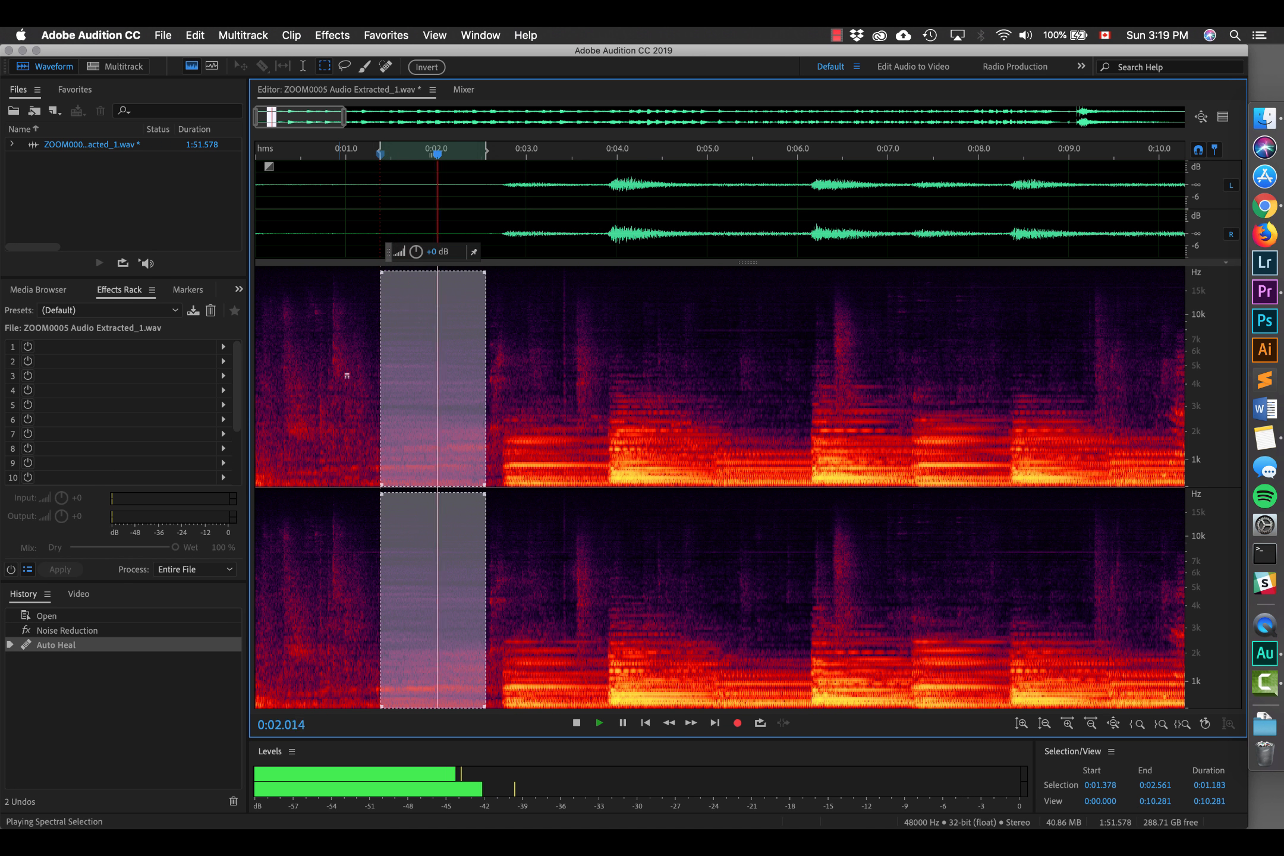
{"action": "key", "text": "super+shift+a"}
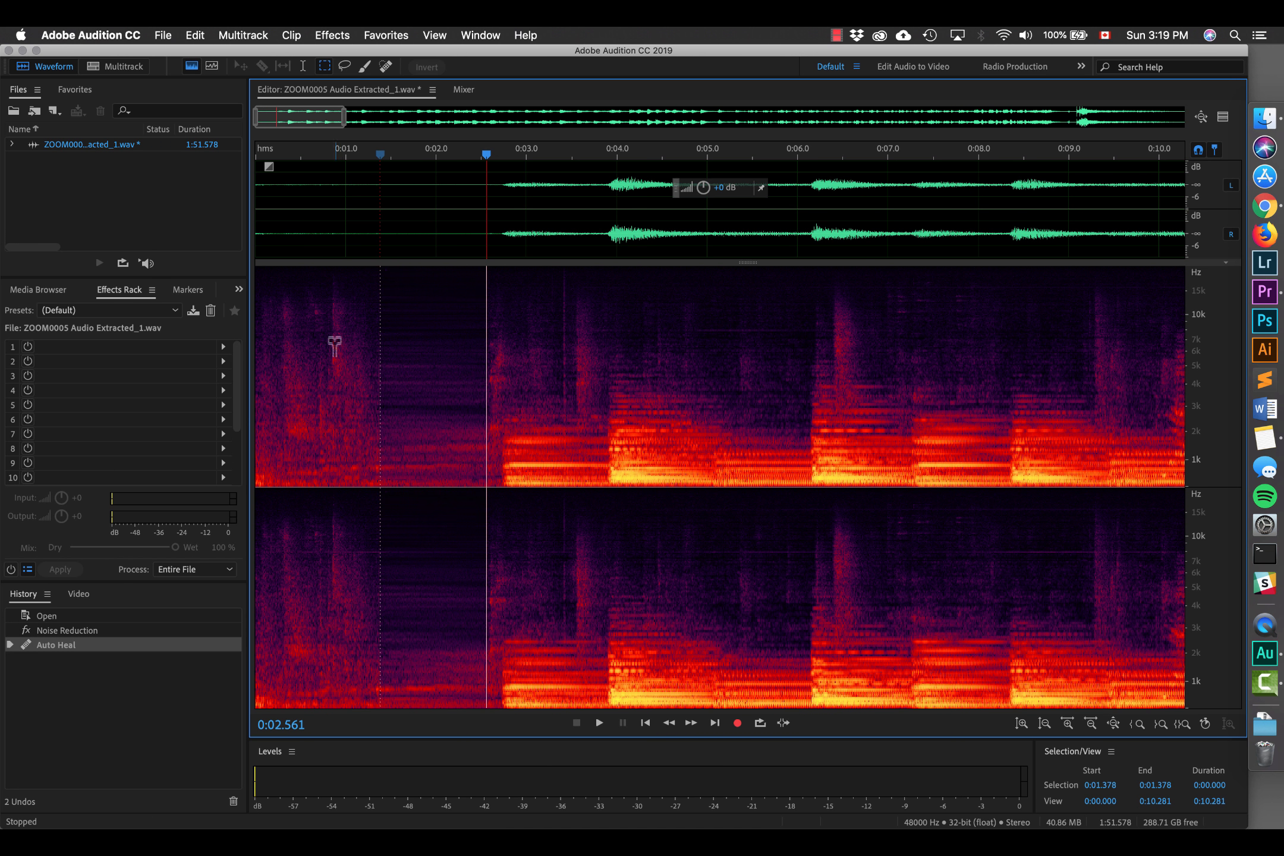
{"action": "left_click", "coordinate": [318, 381]}
{"action": "key", "text": "space"}
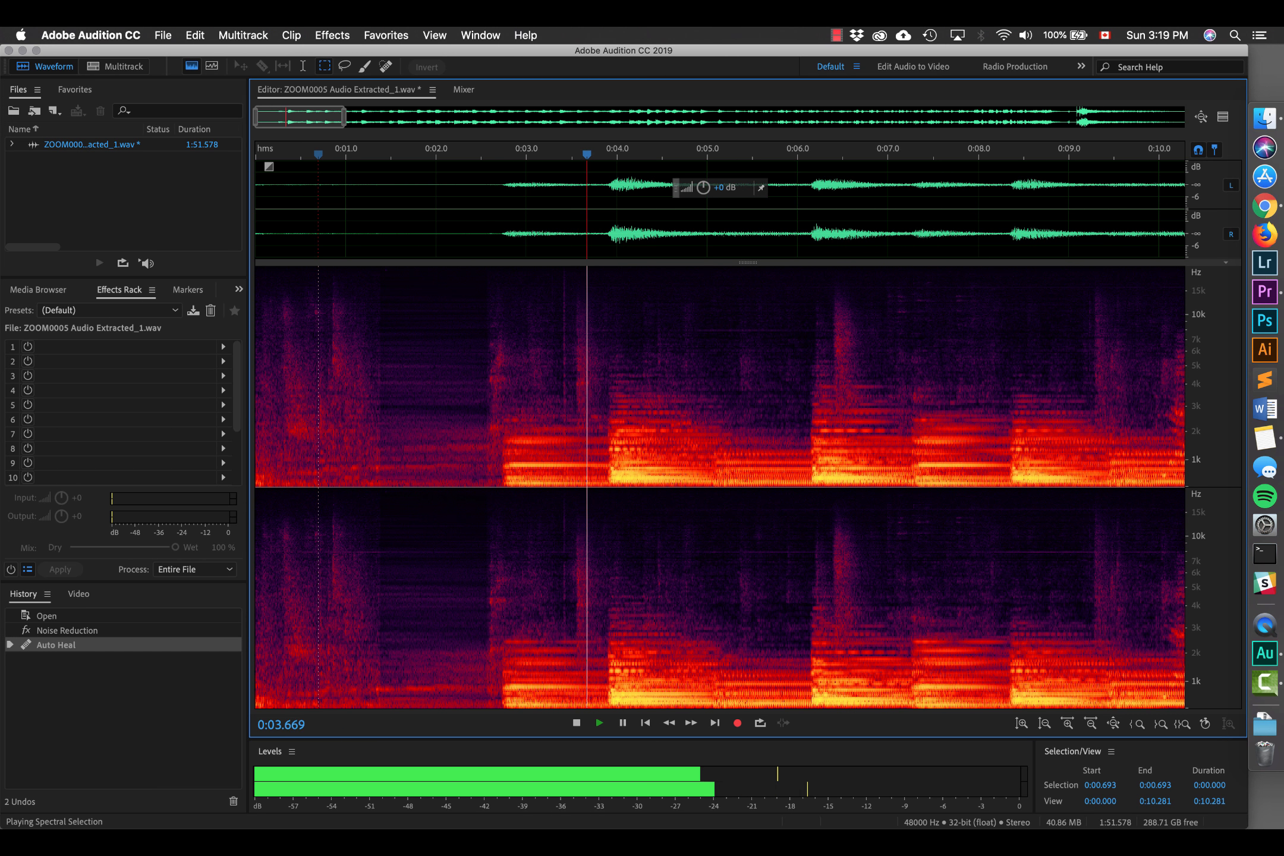
{"action": "key", "text": "space"}
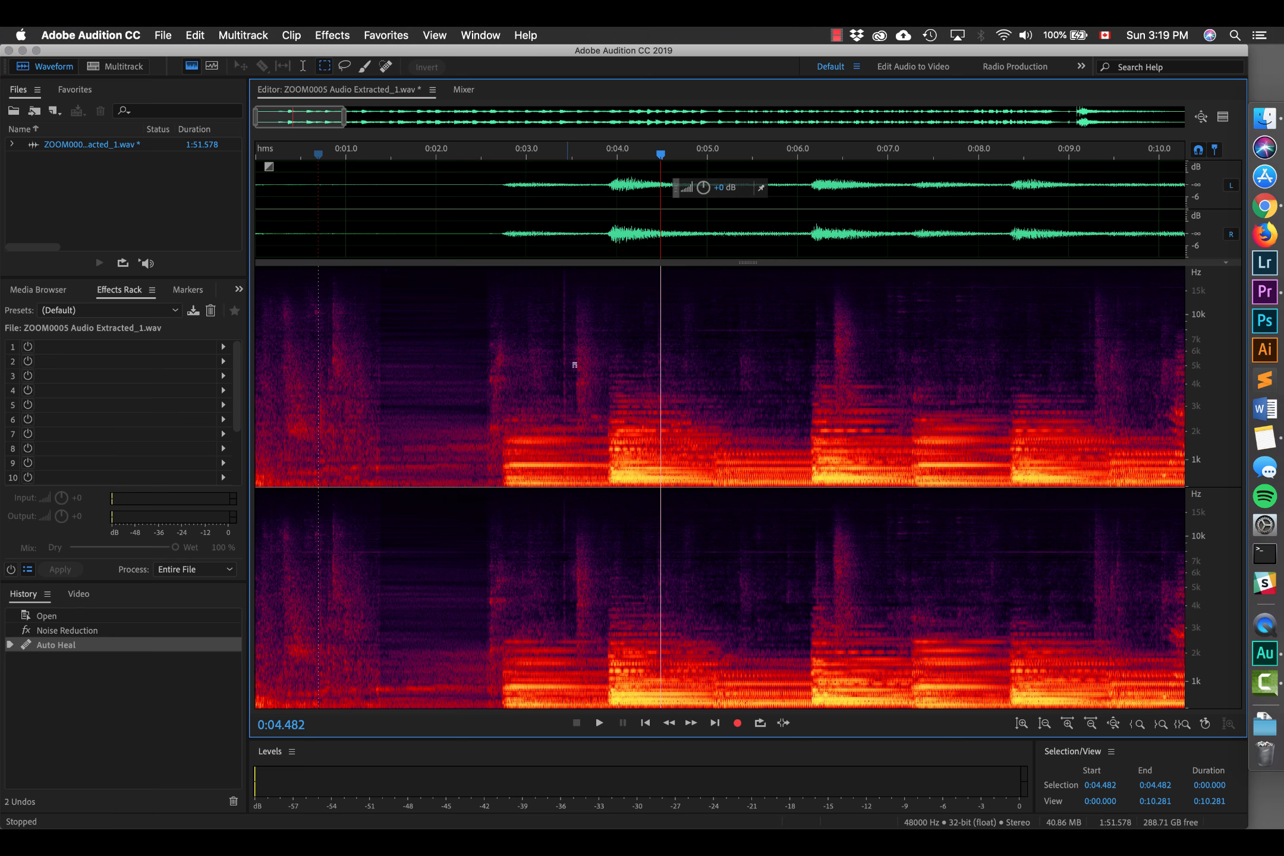
- Audition from about 3.0 seconds and heal the thin vertical click near 3.4 seconds with the 44 px Spot Healing Brush
{"action": "left_click", "coordinate": [529, 169]}
{"action": "key", "text": "space"}
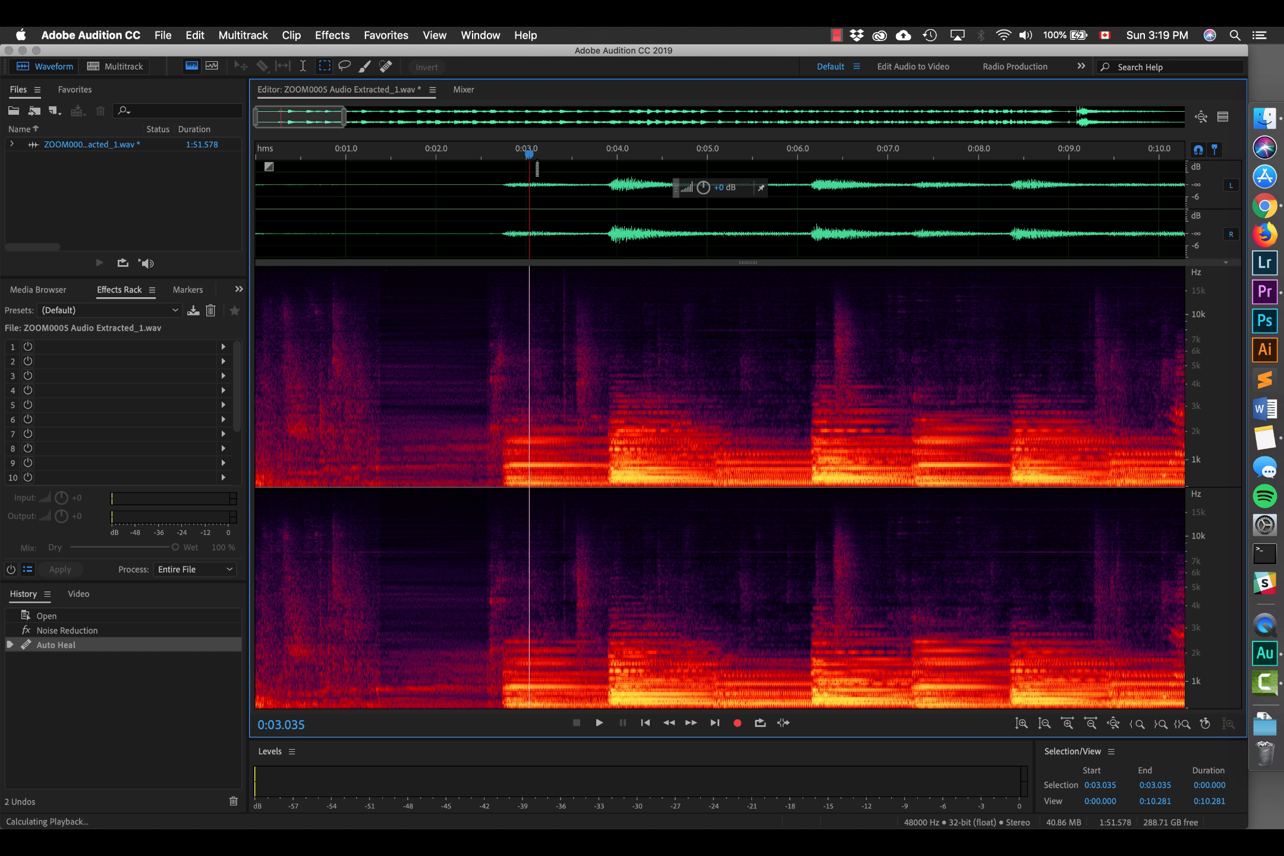
{"action": "key", "text": "space"}
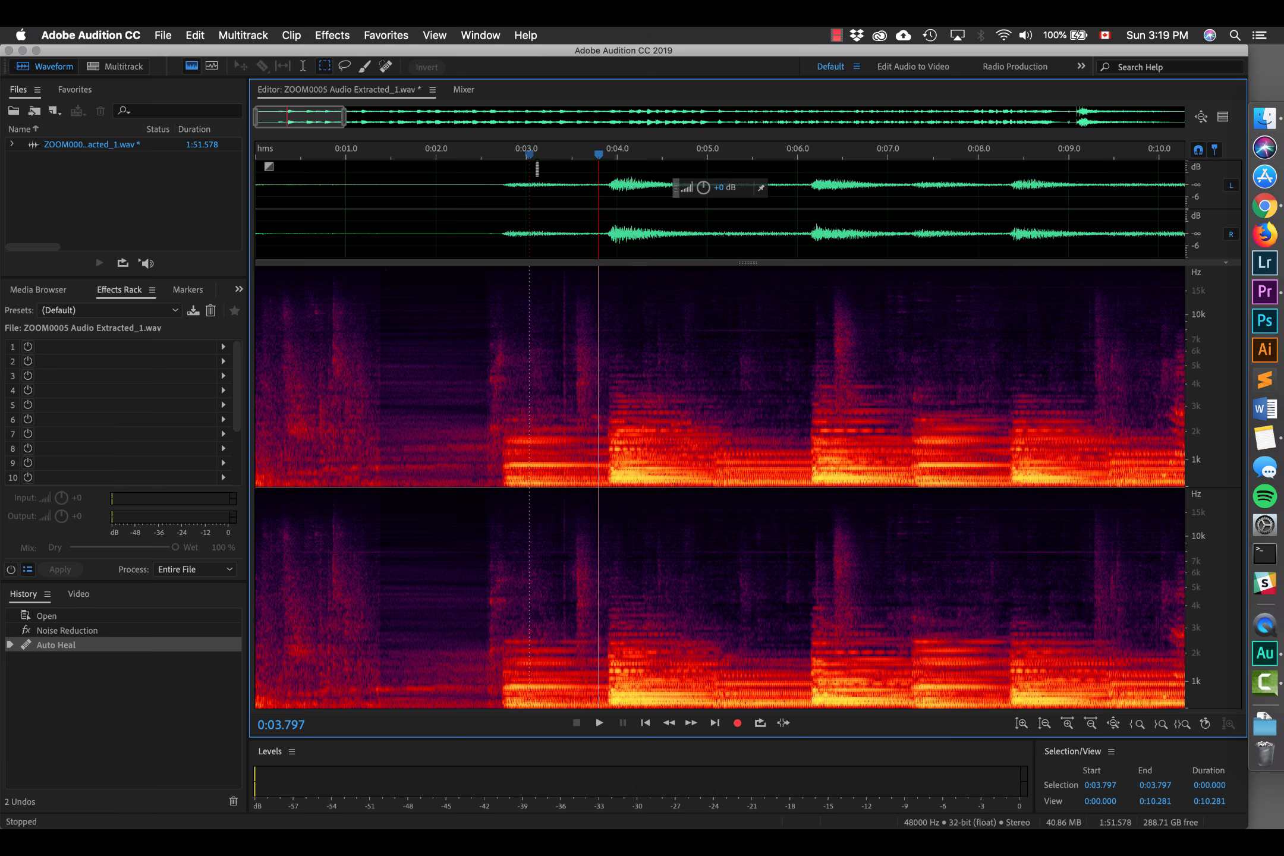
{"action": "key", "text": "space"}
{"action": "key", "text": "space"}
{"action": "left_click", "coordinate": [386, 67]}
{"action": "left_click_drag", "start_coordinate": [564, 420], "coordinate": [562, 267]}
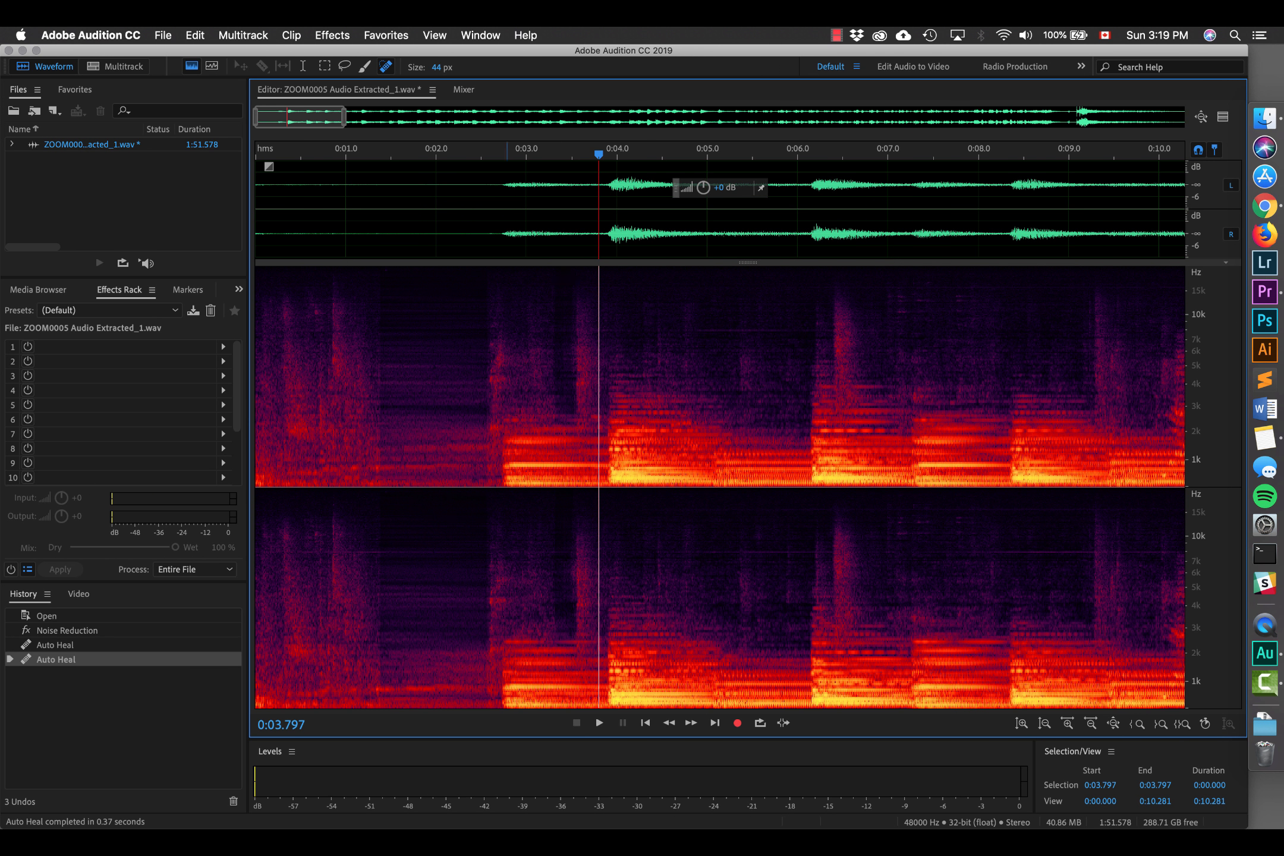
- Play from about 2.8 seconds and spot-heal the vertical noise streak near 3.6 seconds in the upper frequencies
{"action": "key", "text": "space"}
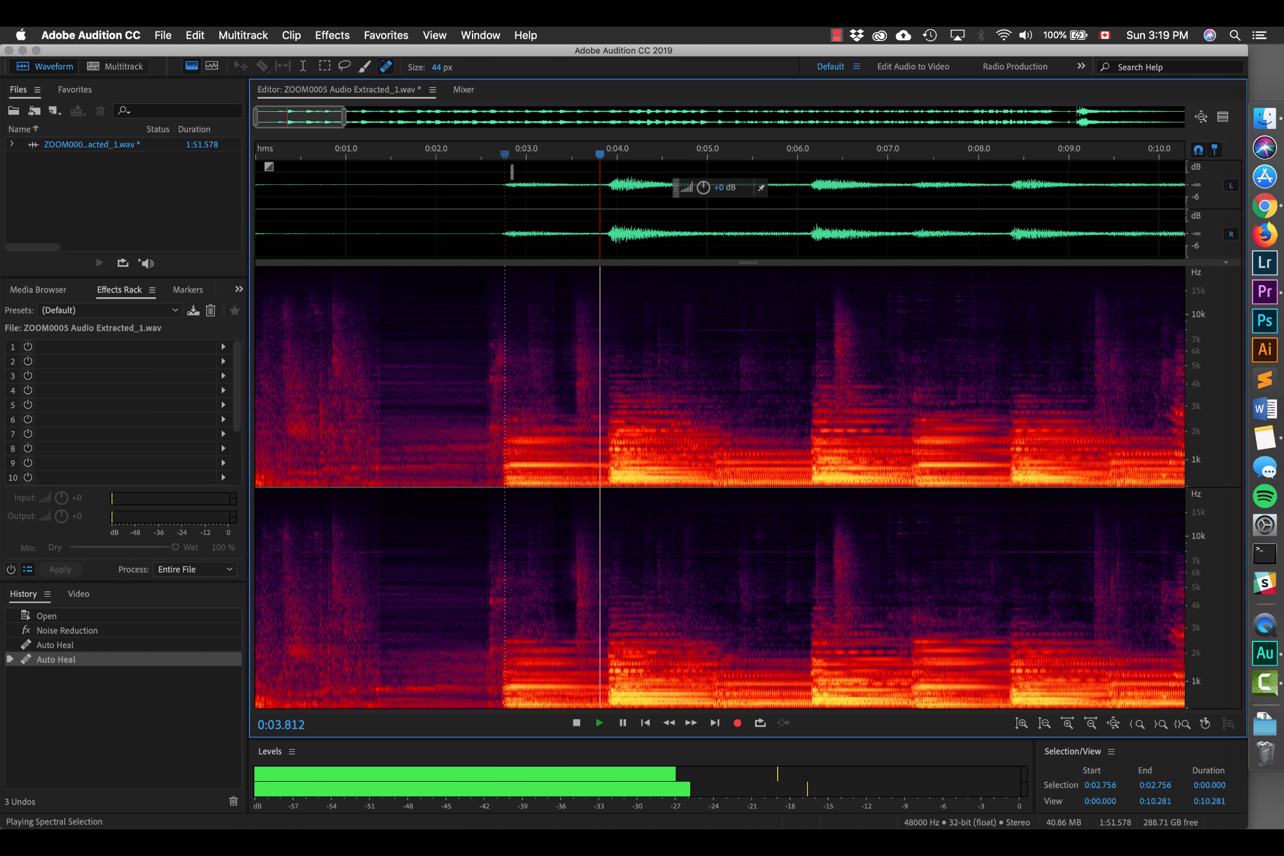
{"action": "key", "text": "space"}
{"action": "left_click_drag", "start_coordinate": [584, 326], "coordinate": [584, 288]}
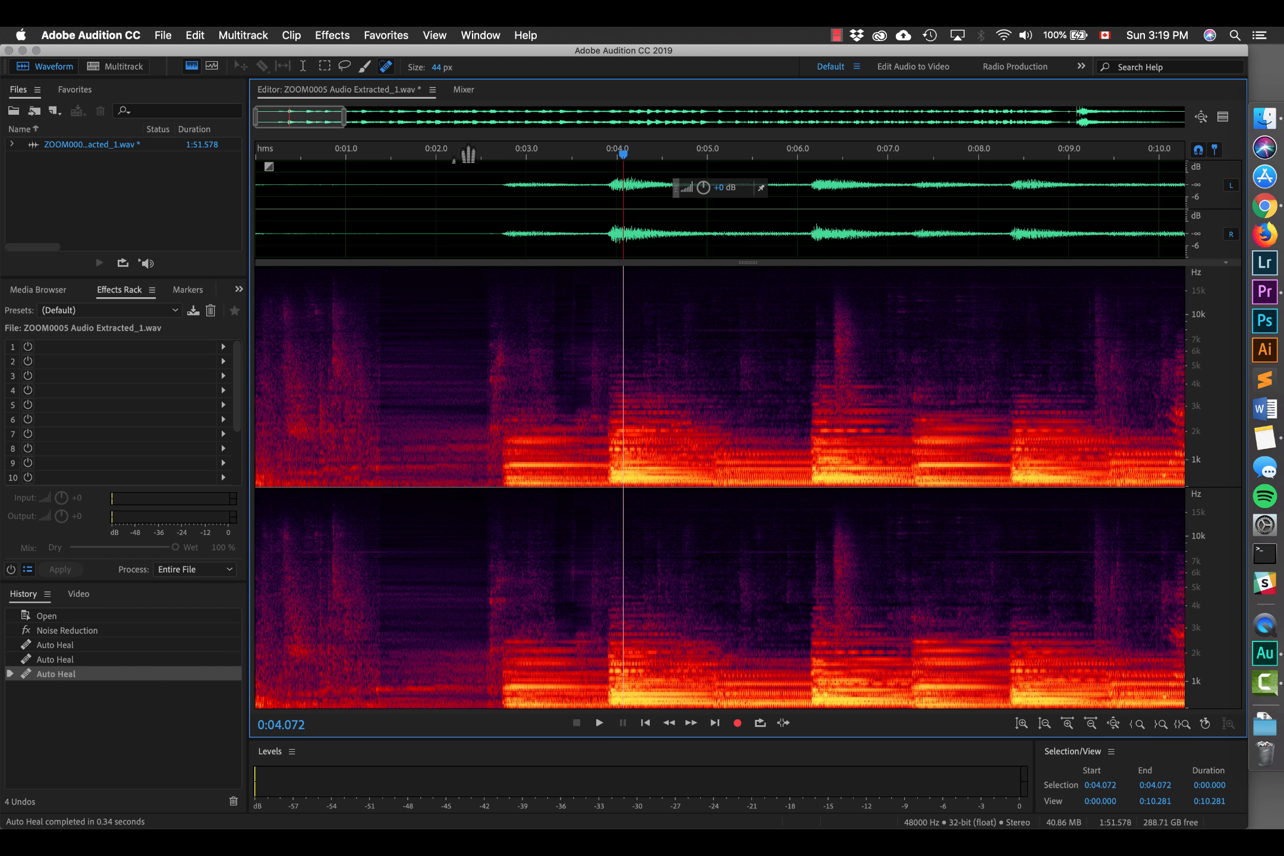
- Audition from about 2.3 to 3.1 seconds and spot-heal the noise column near 2.6 seconds, just before the first note
{"action": "left_click", "coordinate": [460, 166]}
{"action": "key", "text": "space"}
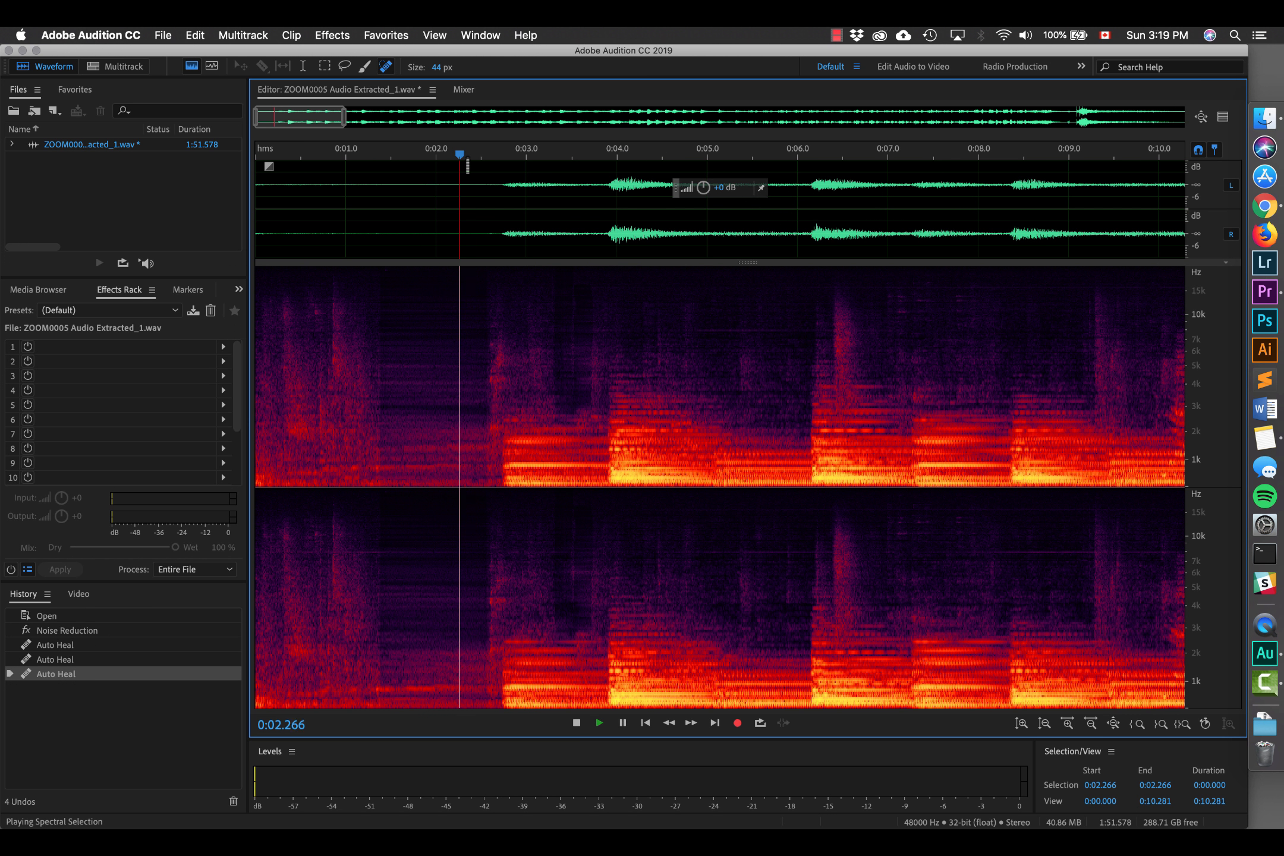
{"action": "key", "text": "space"}
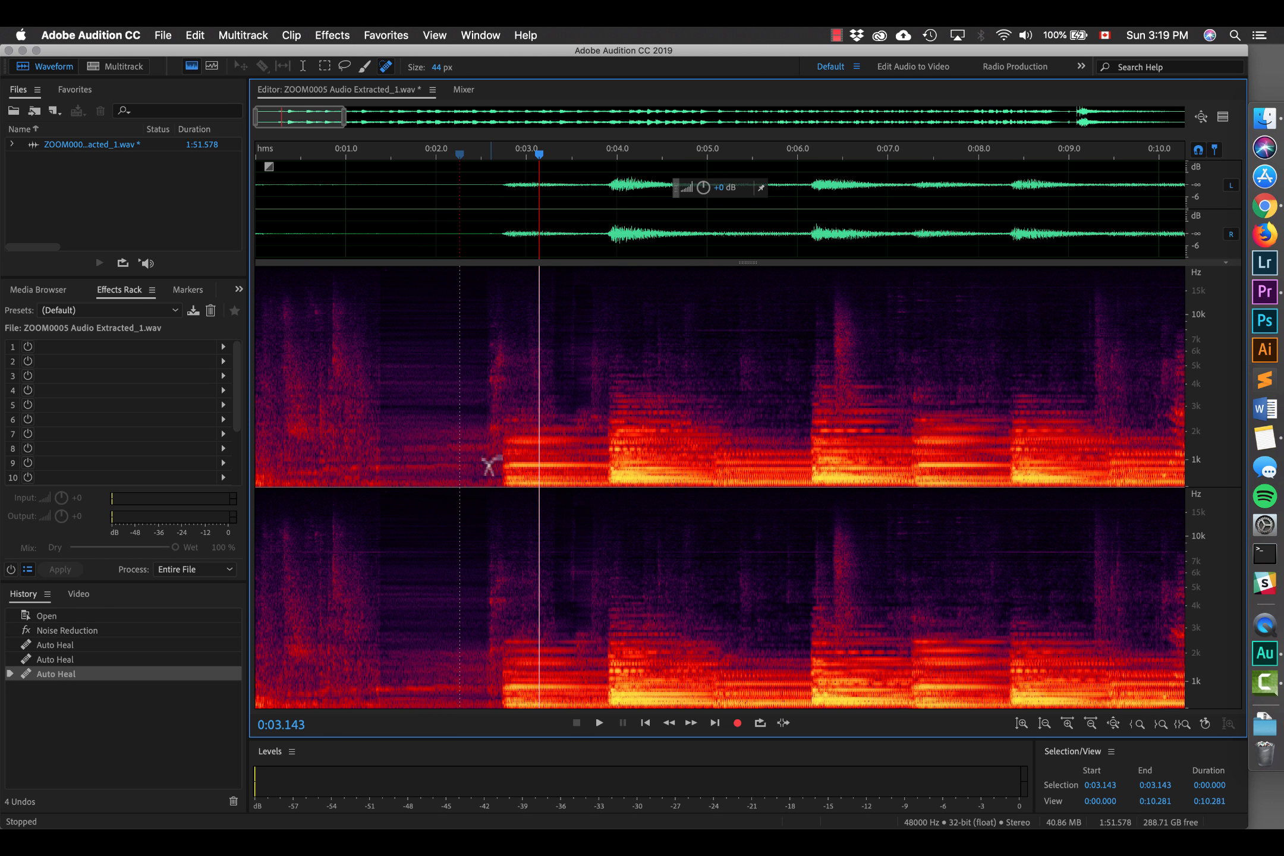
{"action": "mouse_move", "coordinate": [490, 465]}
{"action": "left_mouse_down"}
{"action": "mouse_move", "coordinate": [488, 294]}
{"action": "mouse_move", "coordinate": [493, 472]}
{"action": "mouse_move", "coordinate": [487, 330]}
{"action": "left_mouse_up"}
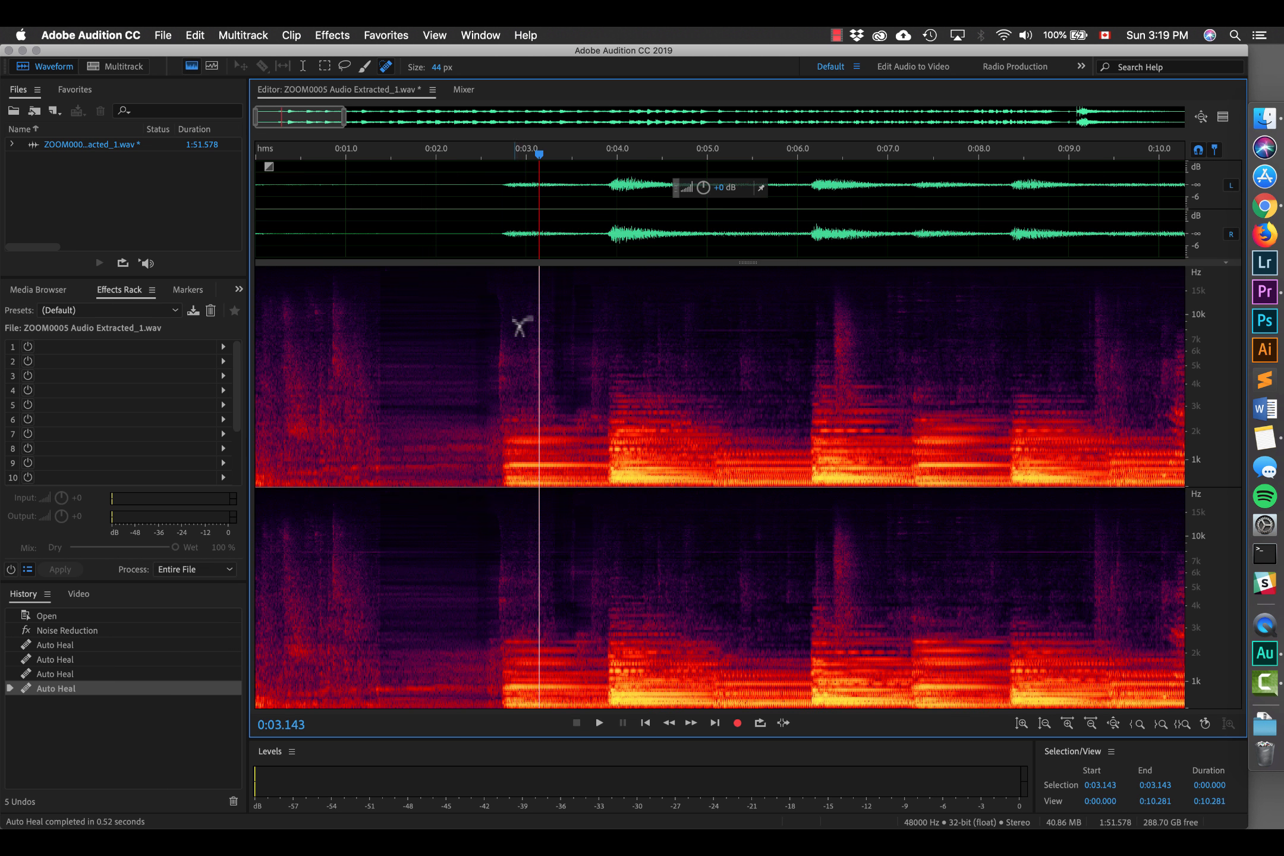
- Replay from about 2.4 seconds and spot-heal the remaining noise above the first note's onset, from about 2.6 to 2.9 seconds
{"action": "left_click", "coordinate": [479, 161]}
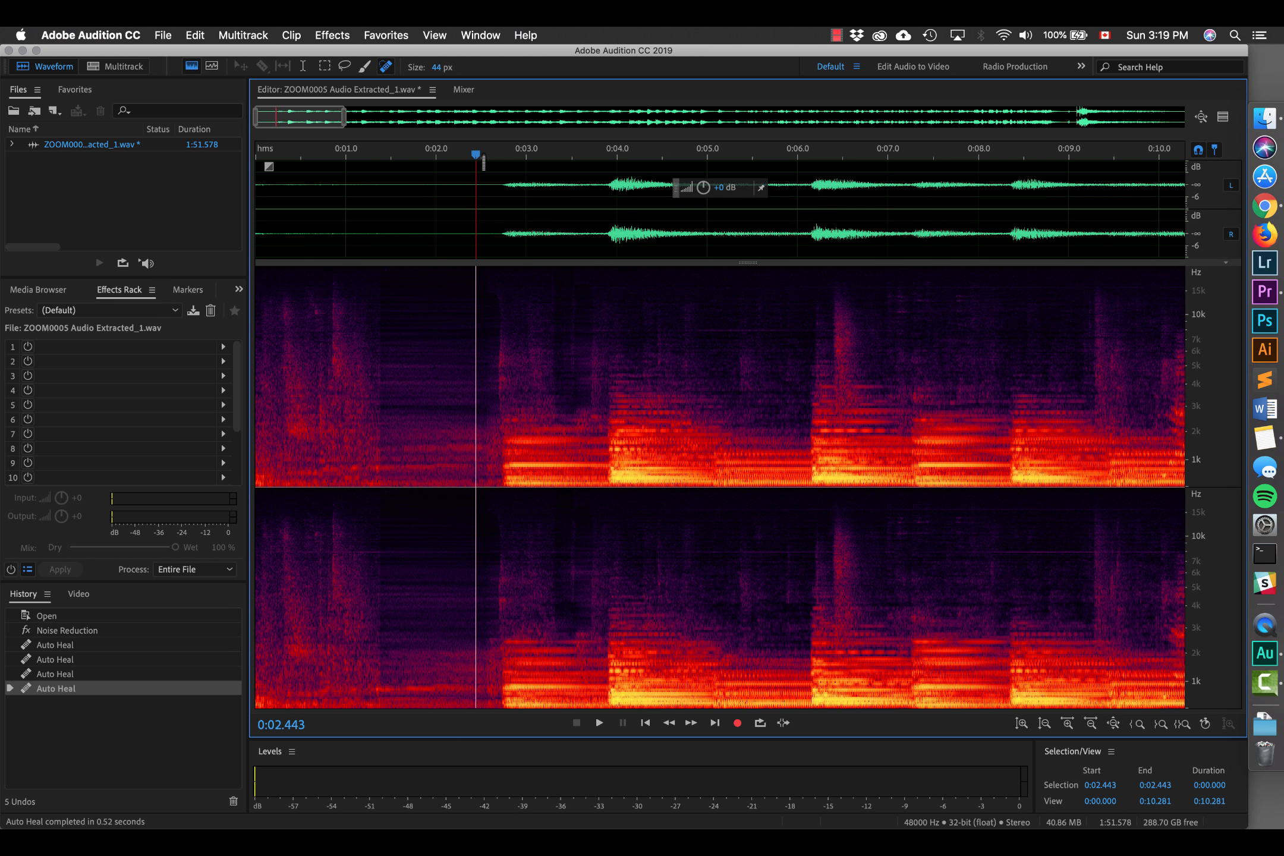
{"action": "key", "text": "space"}
{"action": "key", "text": "space"}
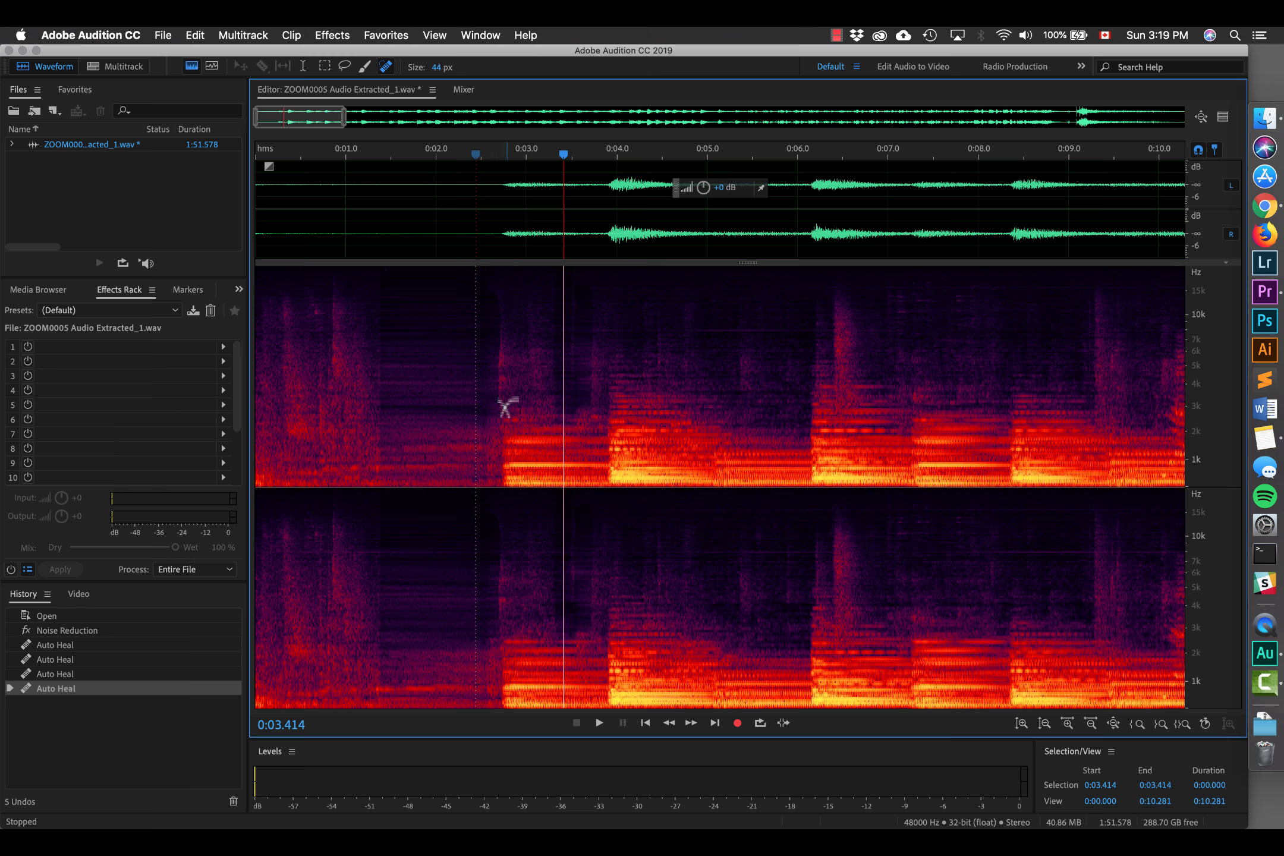
{"action": "left_click_drag", "start_coordinate": [505, 407], "coordinate": [501, 306]}
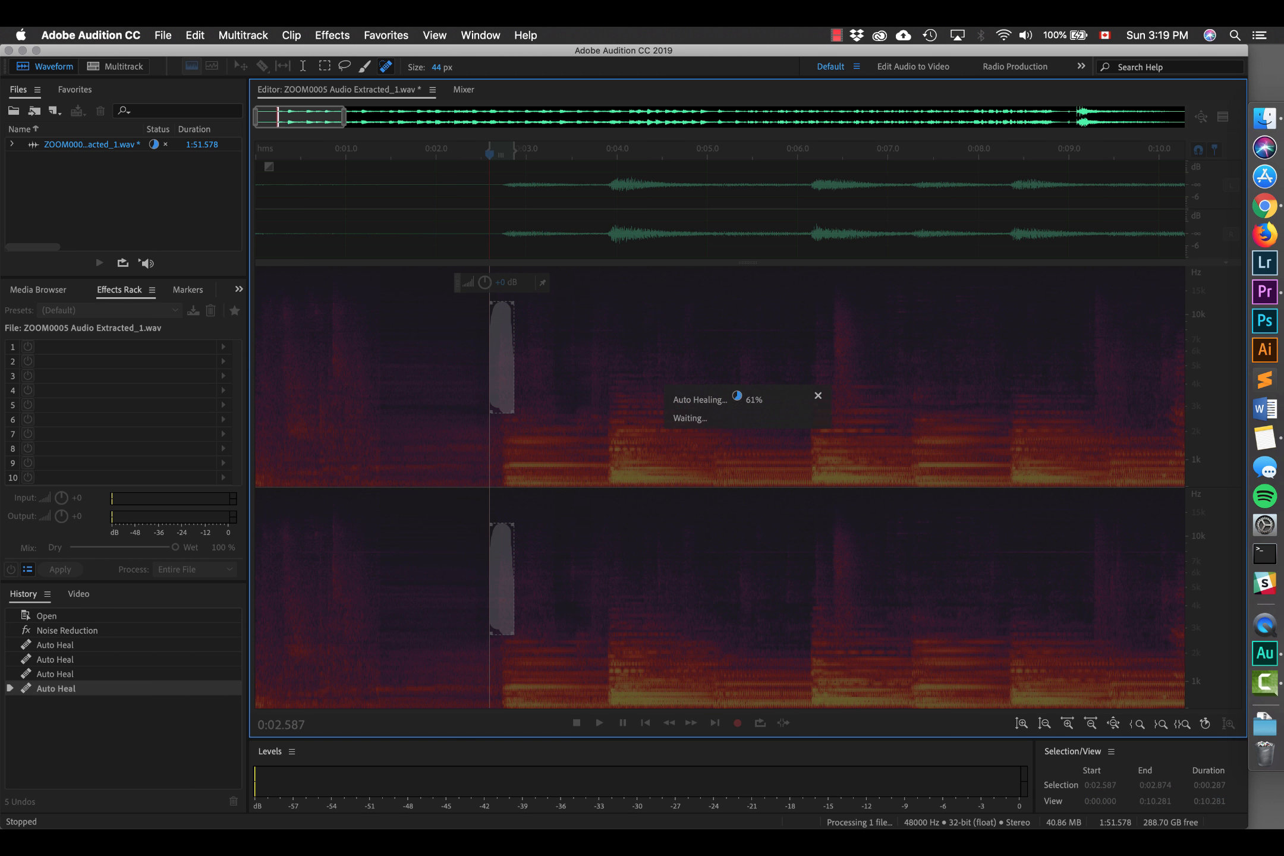
- Audition from about 2.2 to 6.8 seconds and heal the noise streak near 6.5 seconds with the brush enlarged to 58 px
{"action": "left_click", "coordinate": [459, 172]}
{"action": "key", "text": "space"}
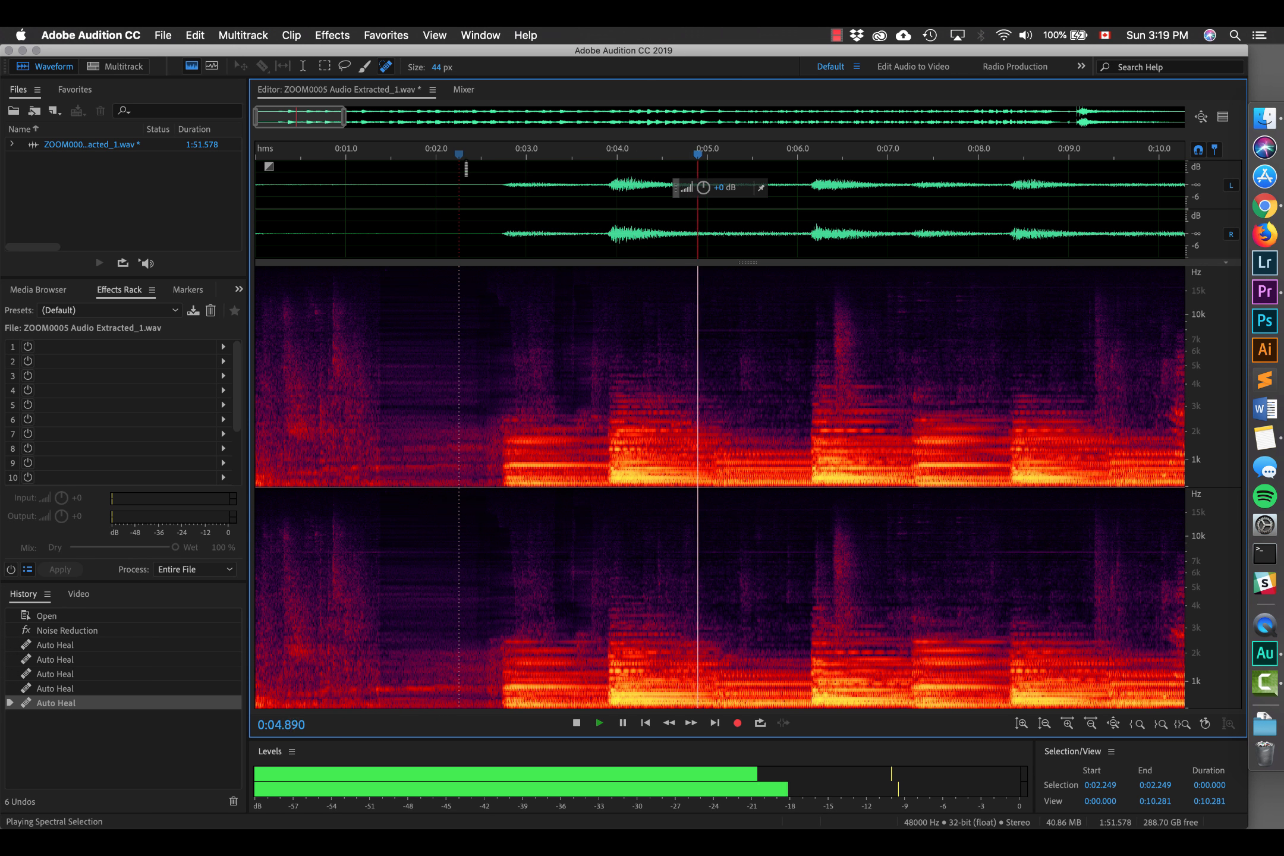
{"action": "key", "text": "space"}
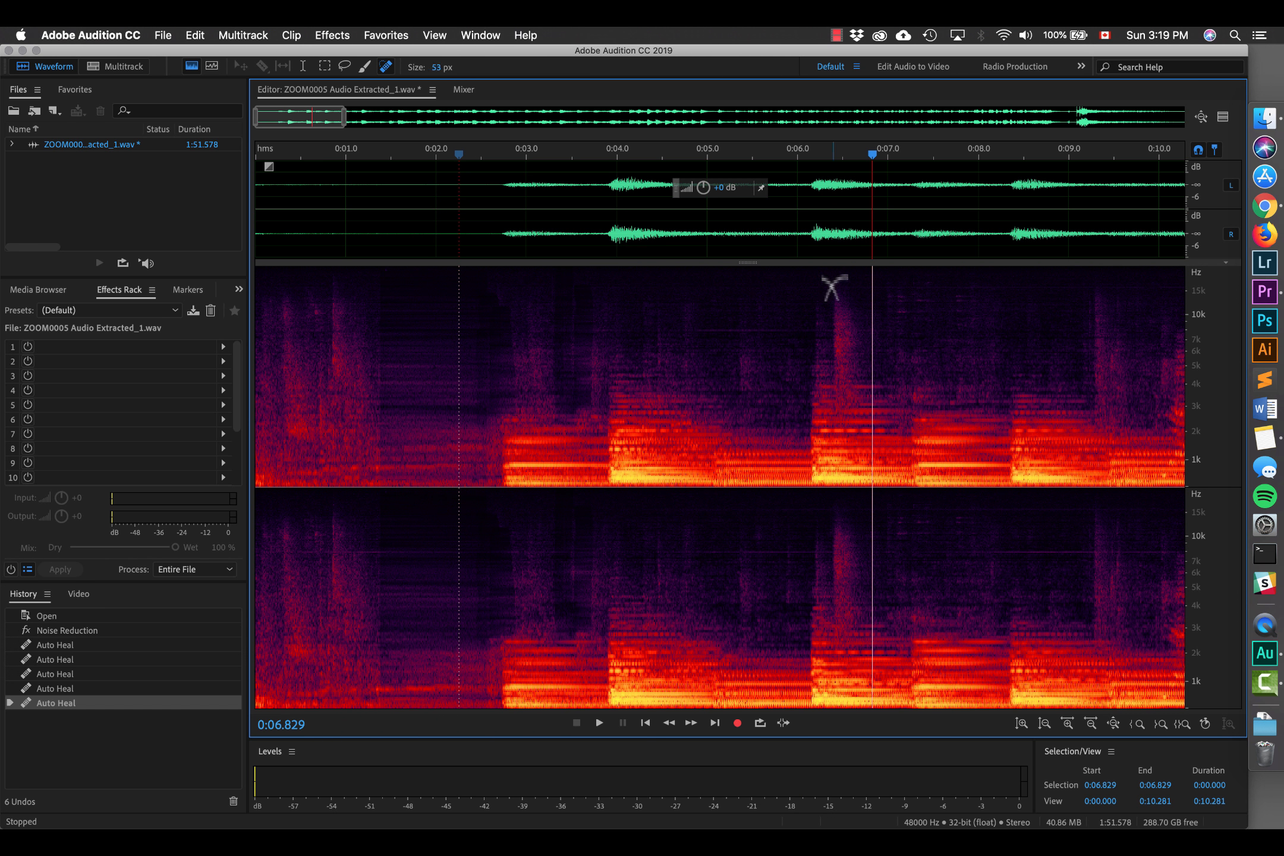
{"action": "left_click_drag", "start_coordinate": [840, 293], "coordinate": [840, 394]}
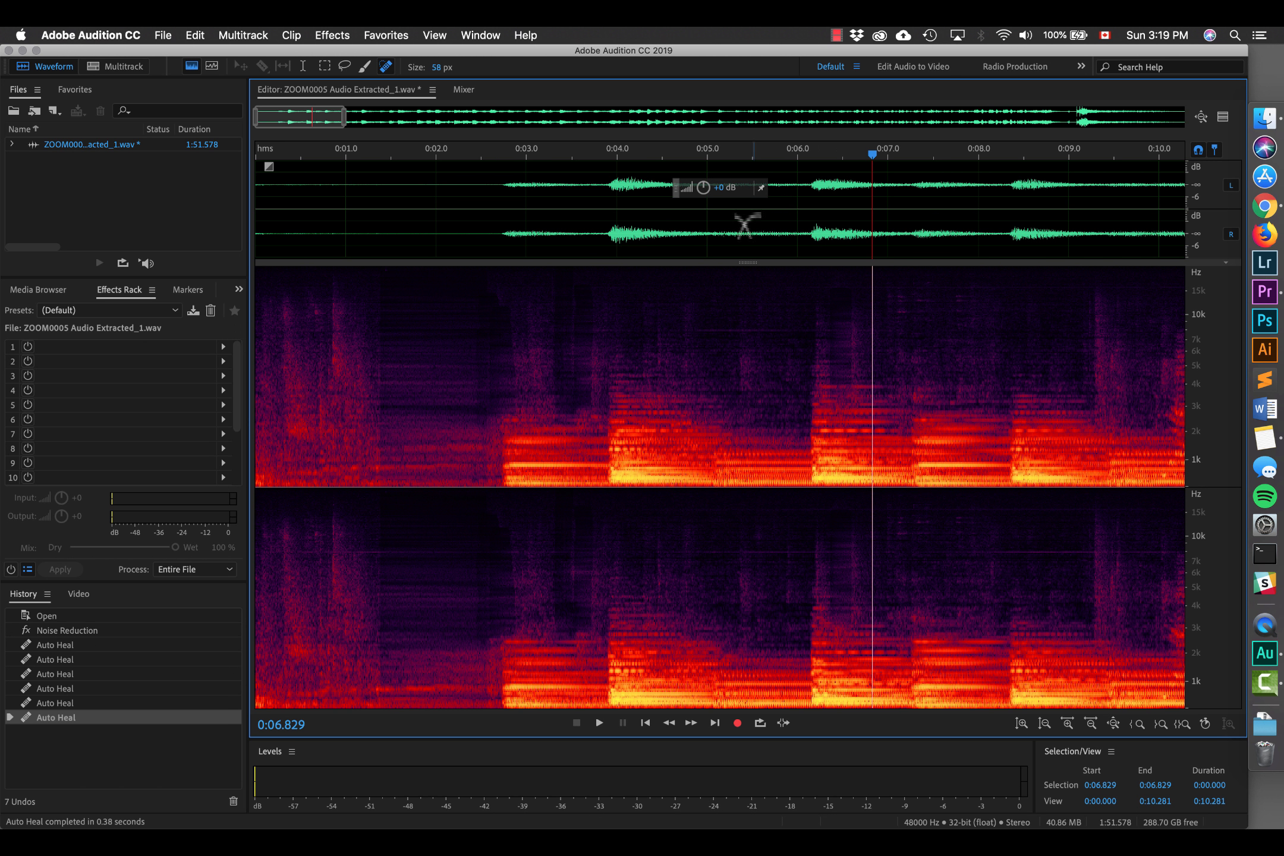
- Audition from about 6.0 to past 9.0 seconds and spot-heal the high-frequency noise streak near 9.3 seconds
{"action": "key", "text": "space"}
{"action": "key", "text": "space"}
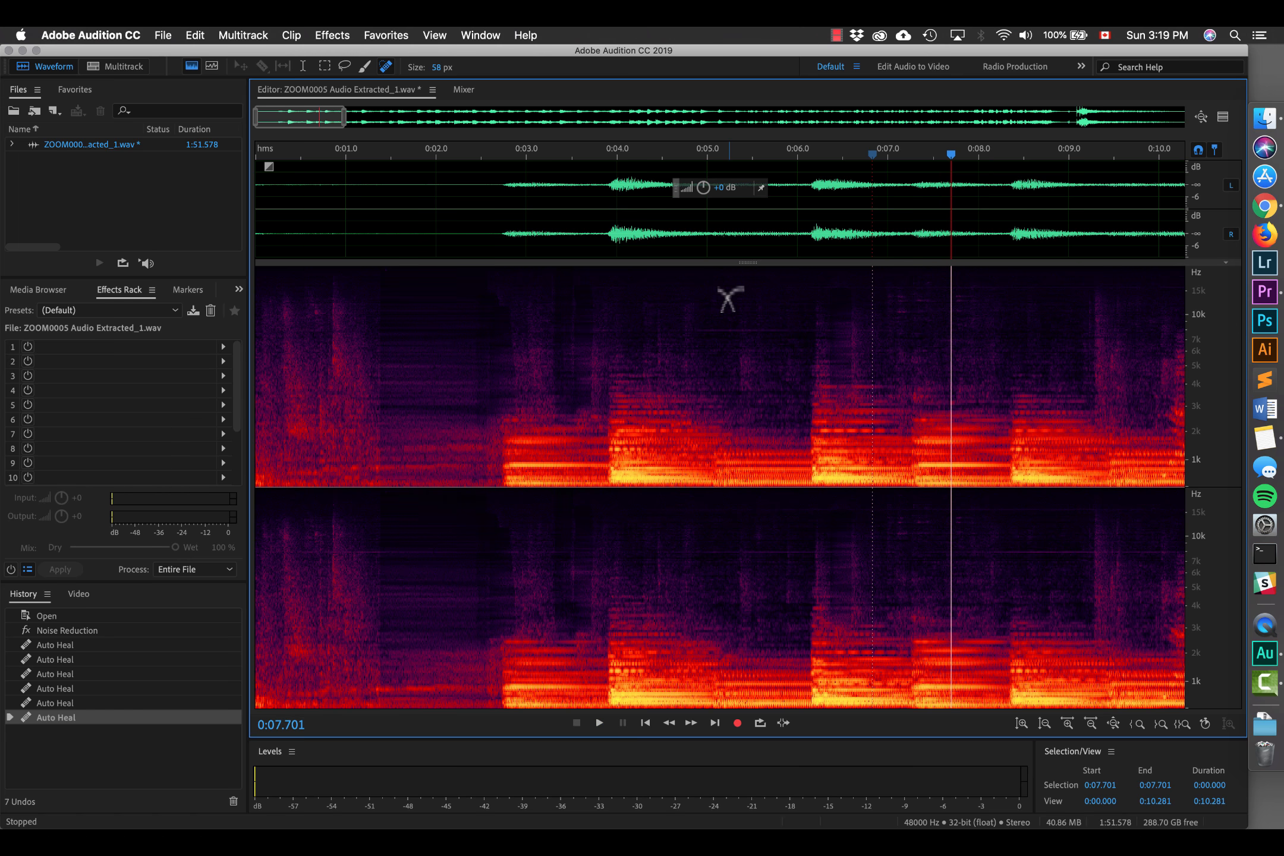
{"action": "left_click", "coordinate": [803, 174]}
{"action": "key", "text": "space"}
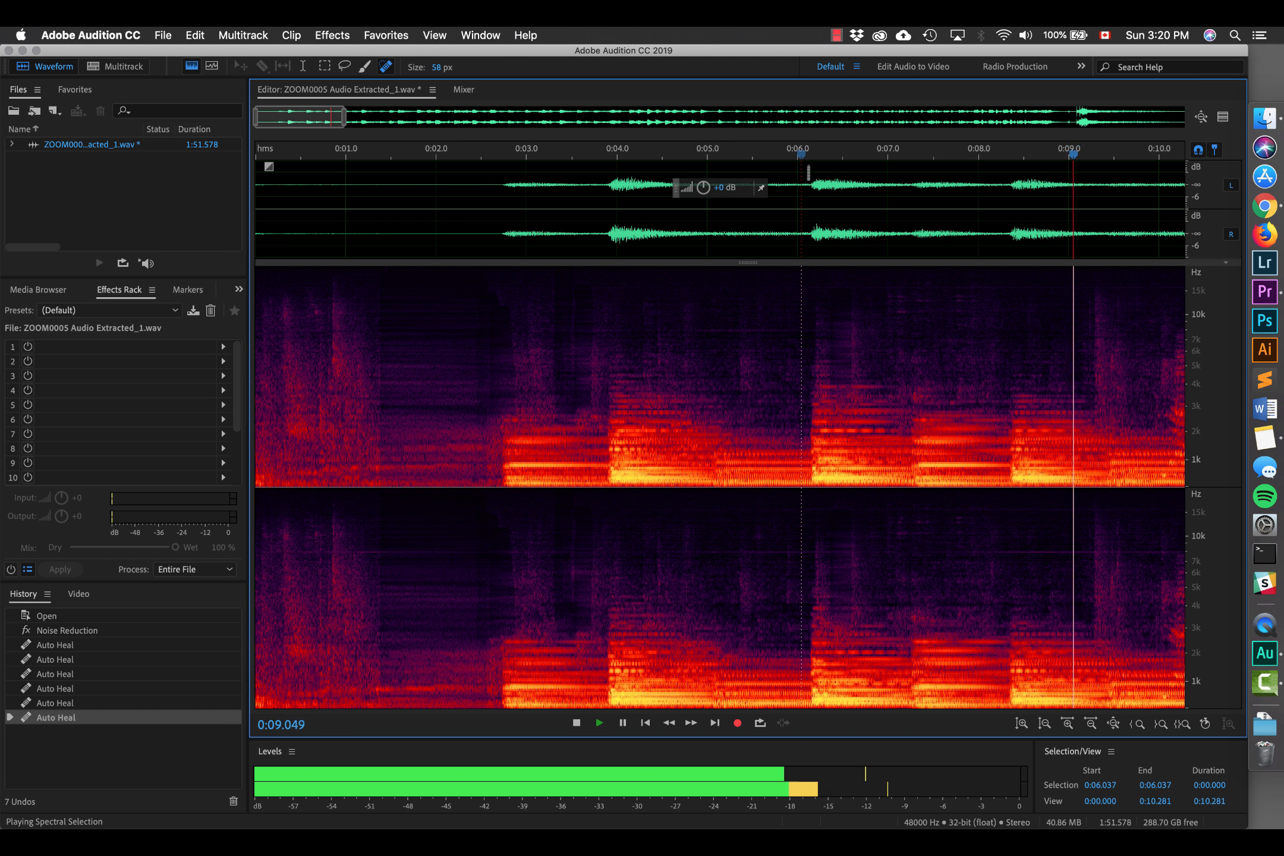
{"action": "key", "text": "space"}
{"action": "left_click", "coordinate": [1093, 299]}
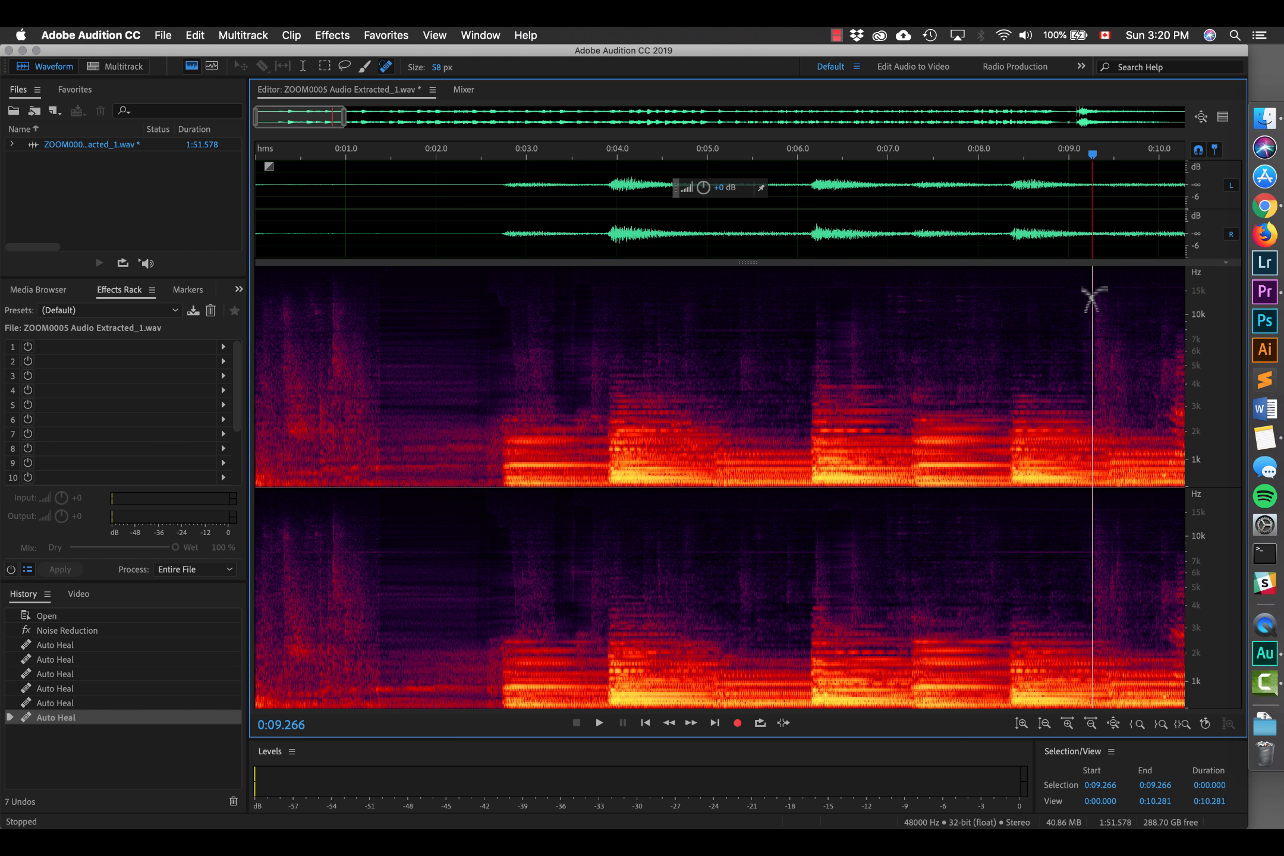
{"action": "mouse_move", "coordinate": [1093, 299]}
{"action": "left_mouse_down"}
{"action": "mouse_move", "coordinate": [1092, 469]}
{"action": "mouse_move", "coordinate": [1092, 395]}
{"action": "left_mouse_up"}
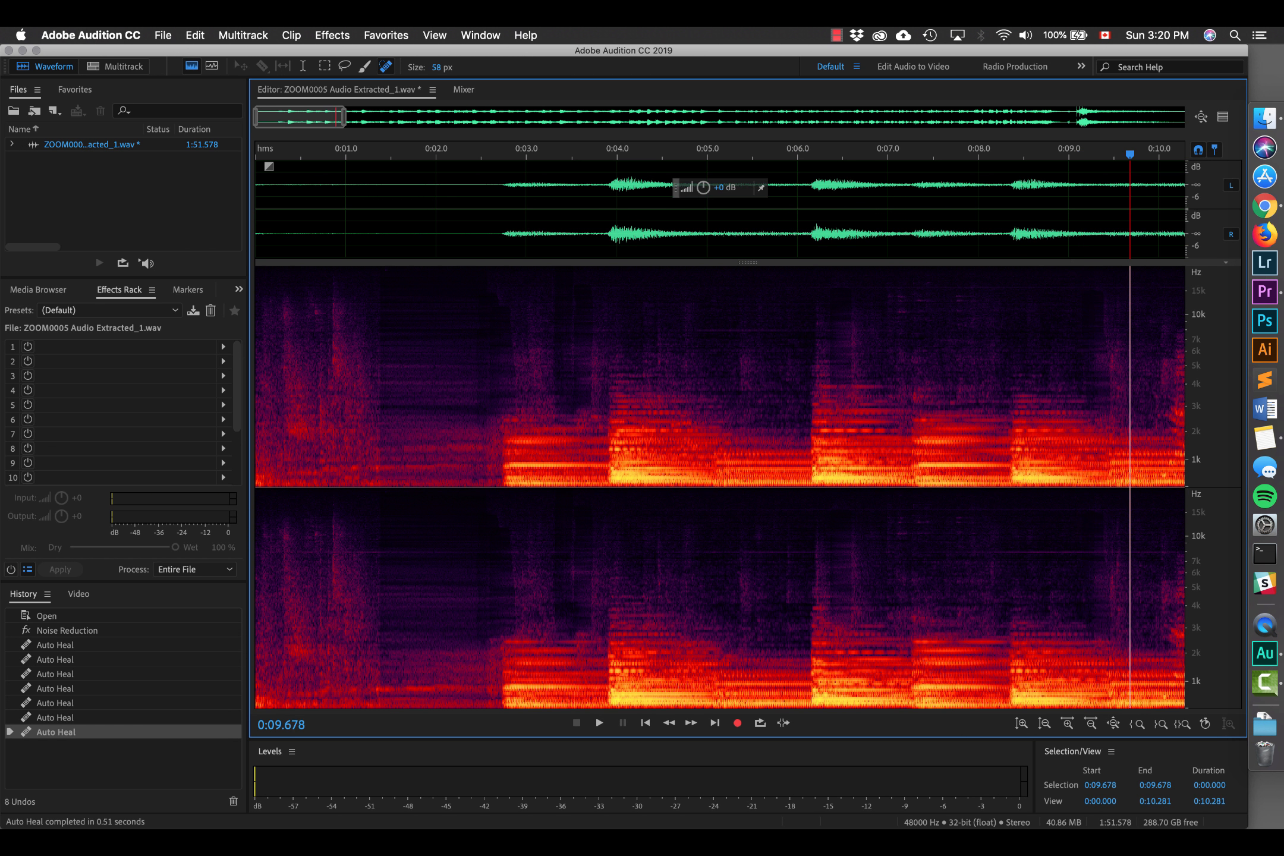
- Play from about 8.6 to 11.4 seconds and spot-heal the noise near 10.2 seconds, before the next note
{"action": "left_click", "coordinate": [1035, 173]}
{"action": "key", "text": "space"}
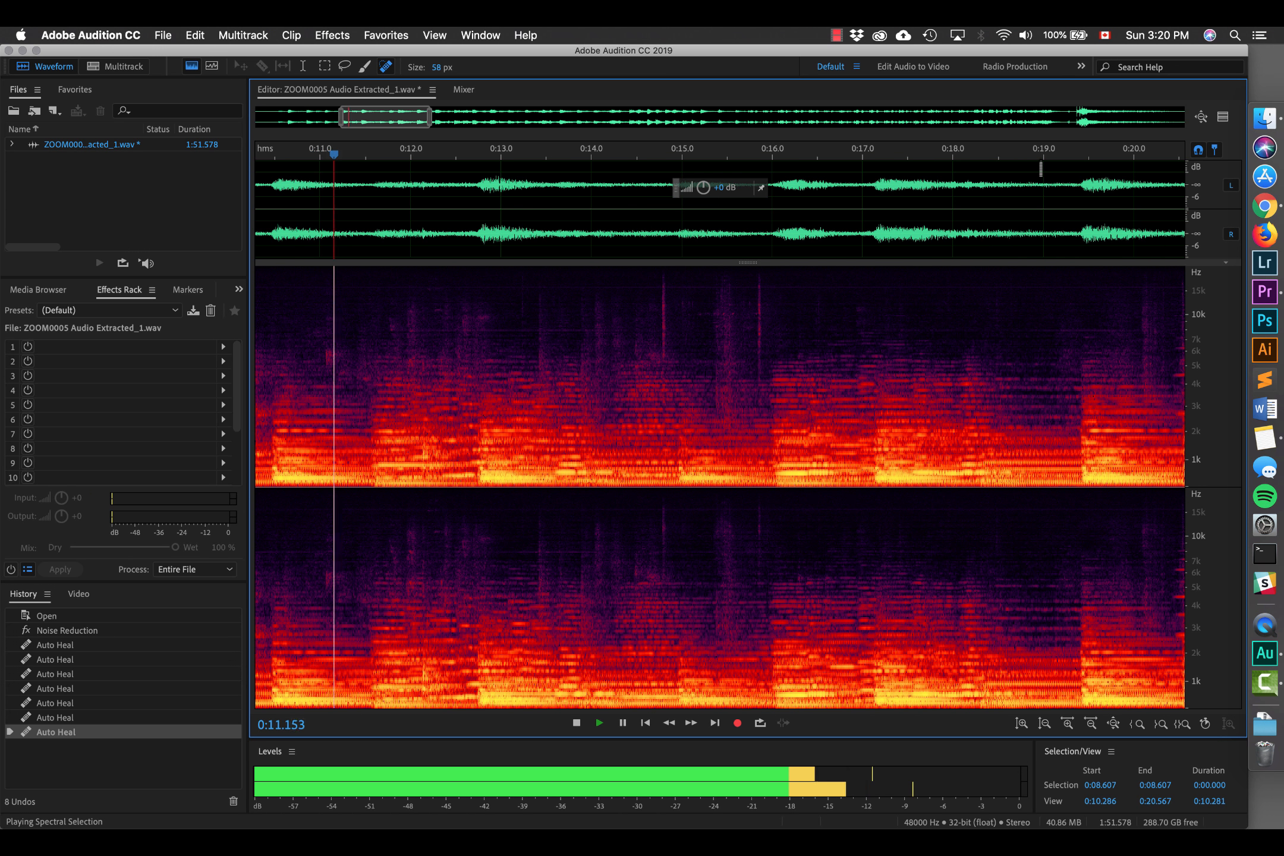
{"action": "key", "text": "space"}
{"action": "scroll", "coordinate": [969, 357], "scroll_direction": "down", "scroll_amount": 1}
{"action": "scroll", "coordinate": [969, 357], "scroll_direction": "left", "scroll_amount": 3}
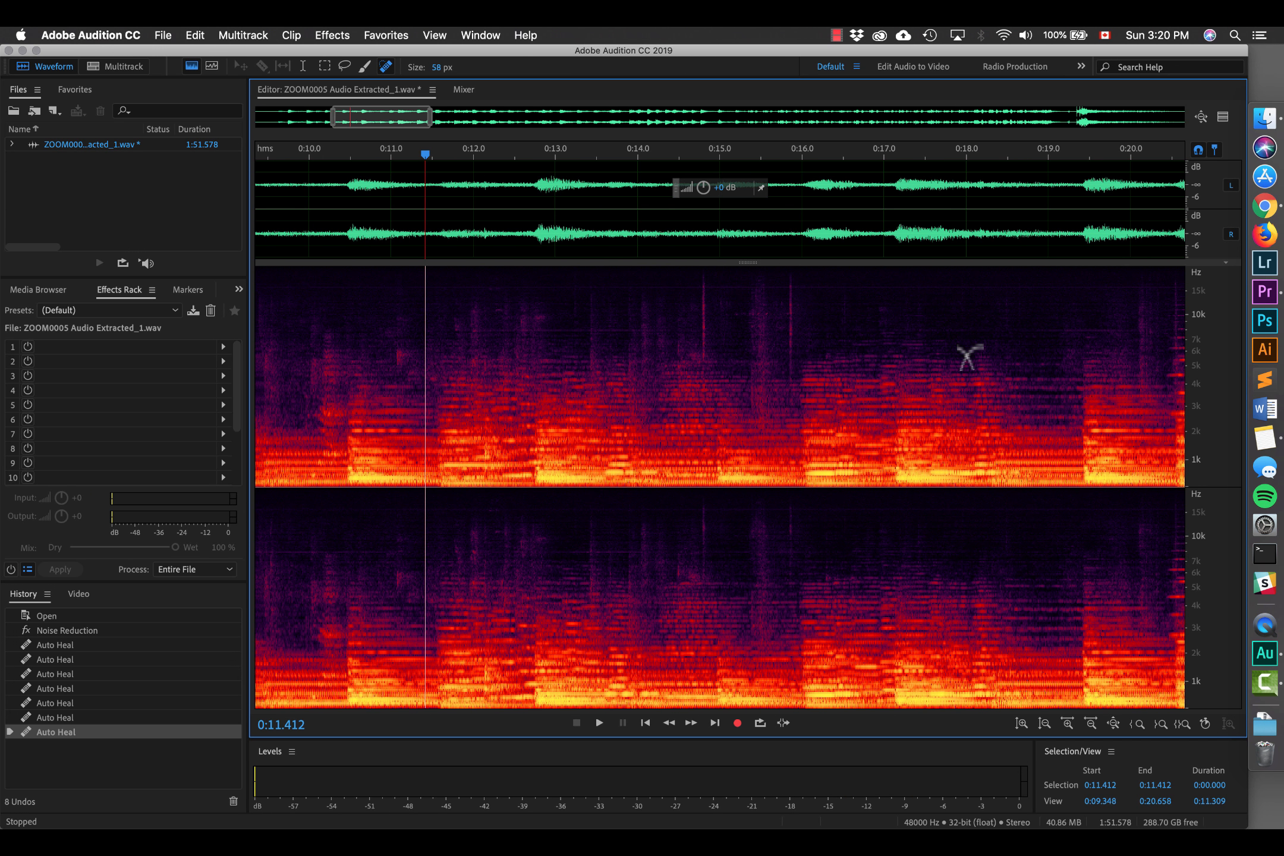
{"action": "scroll", "coordinate": [969, 357], "scroll_direction": "left", "scroll_amount": 1}
{"action": "mouse_move", "coordinate": [397, 333]}
{"action": "left_mouse_down"}
{"action": "mouse_move", "coordinate": [393, 443]}
{"action": "mouse_move", "coordinate": [387, 333]}
{"action": "left_mouse_up"}
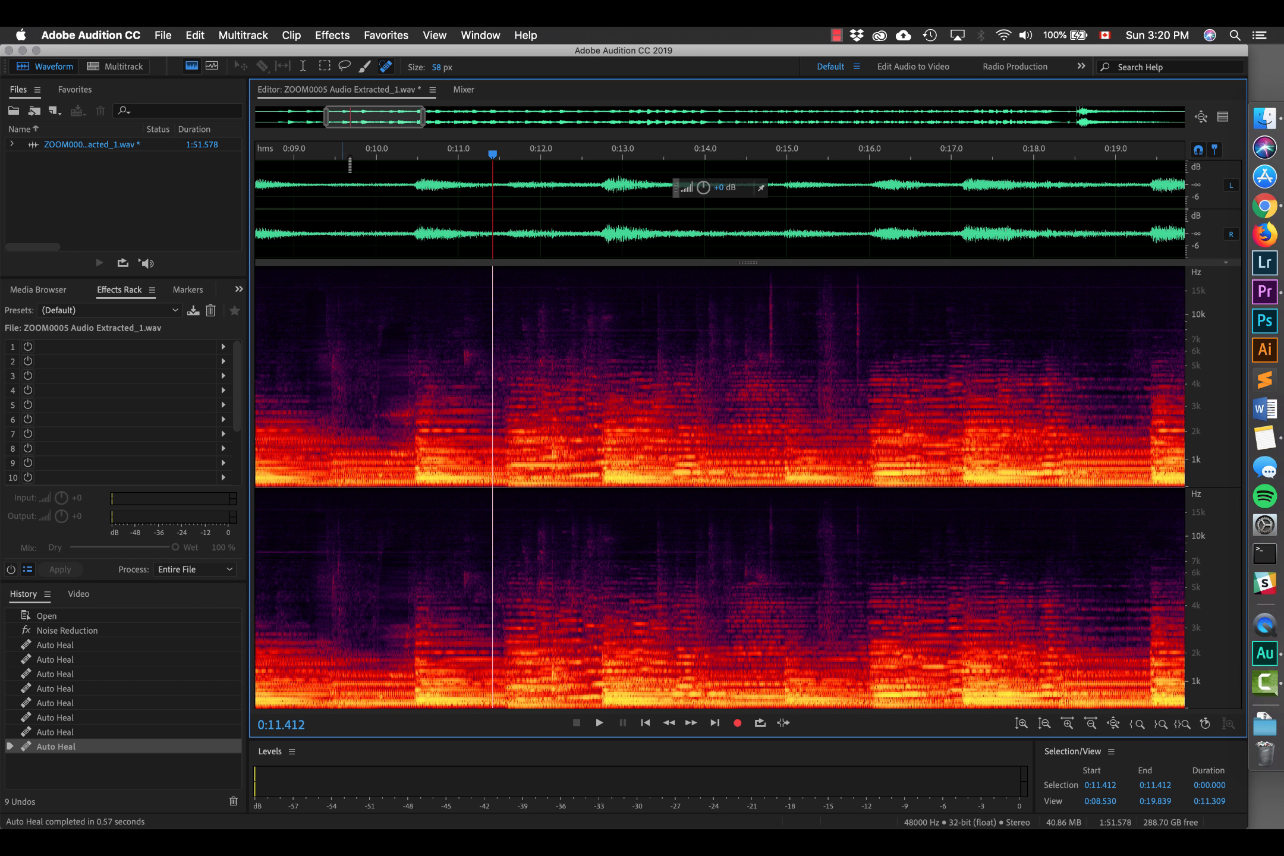
- Replay from about 9.6 seconds and spot-heal the leftover mid-frequency noise between about 9.9 and 10.5 seconds
{"action": "left_click", "coordinate": [345, 162]}
{"action": "key", "text": "space"}
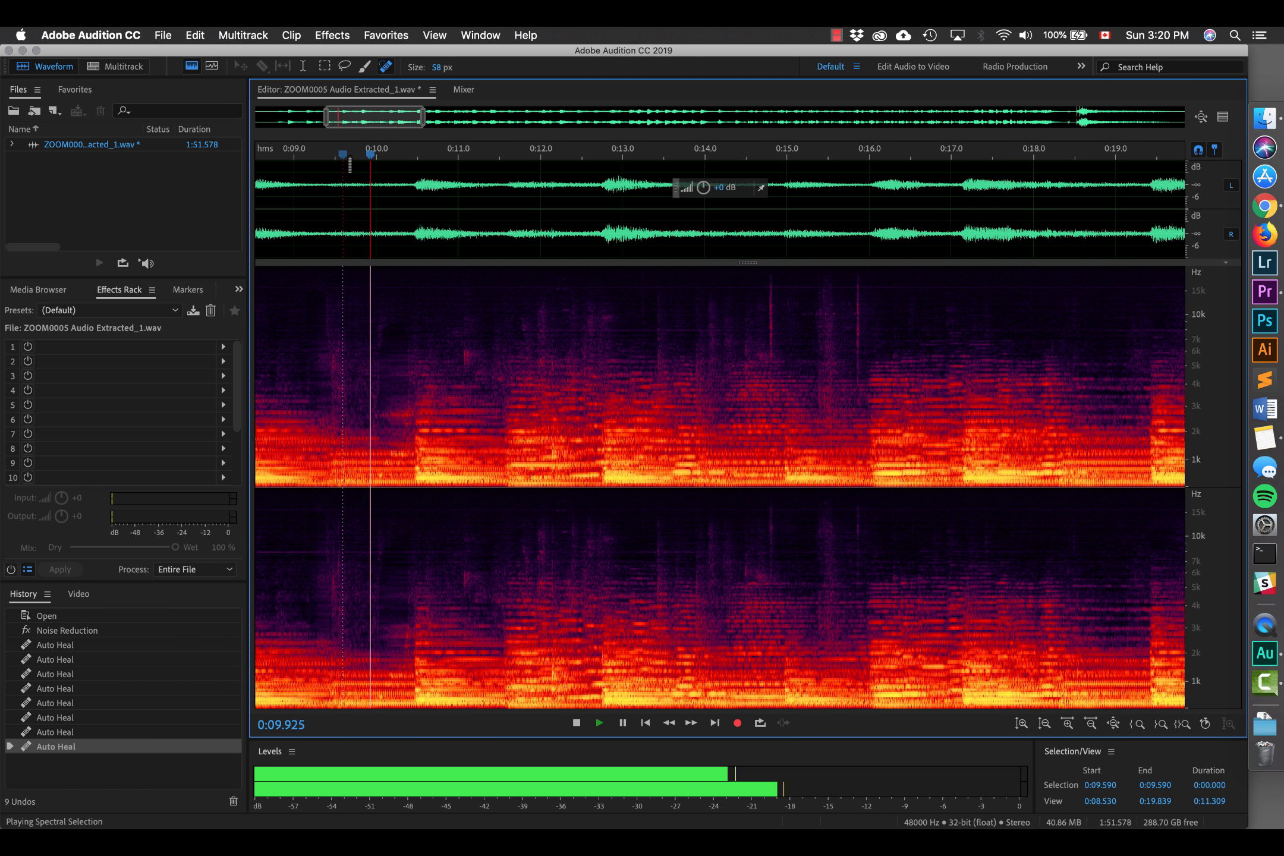
{"action": "key", "text": "space"}
{"action": "mouse_move", "coordinate": [397, 422]}
{"action": "left_mouse_down"}
{"action": "mouse_move", "coordinate": [406, 387]}
{"action": "mouse_move", "coordinate": [378, 395]}
{"action": "left_mouse_up"}
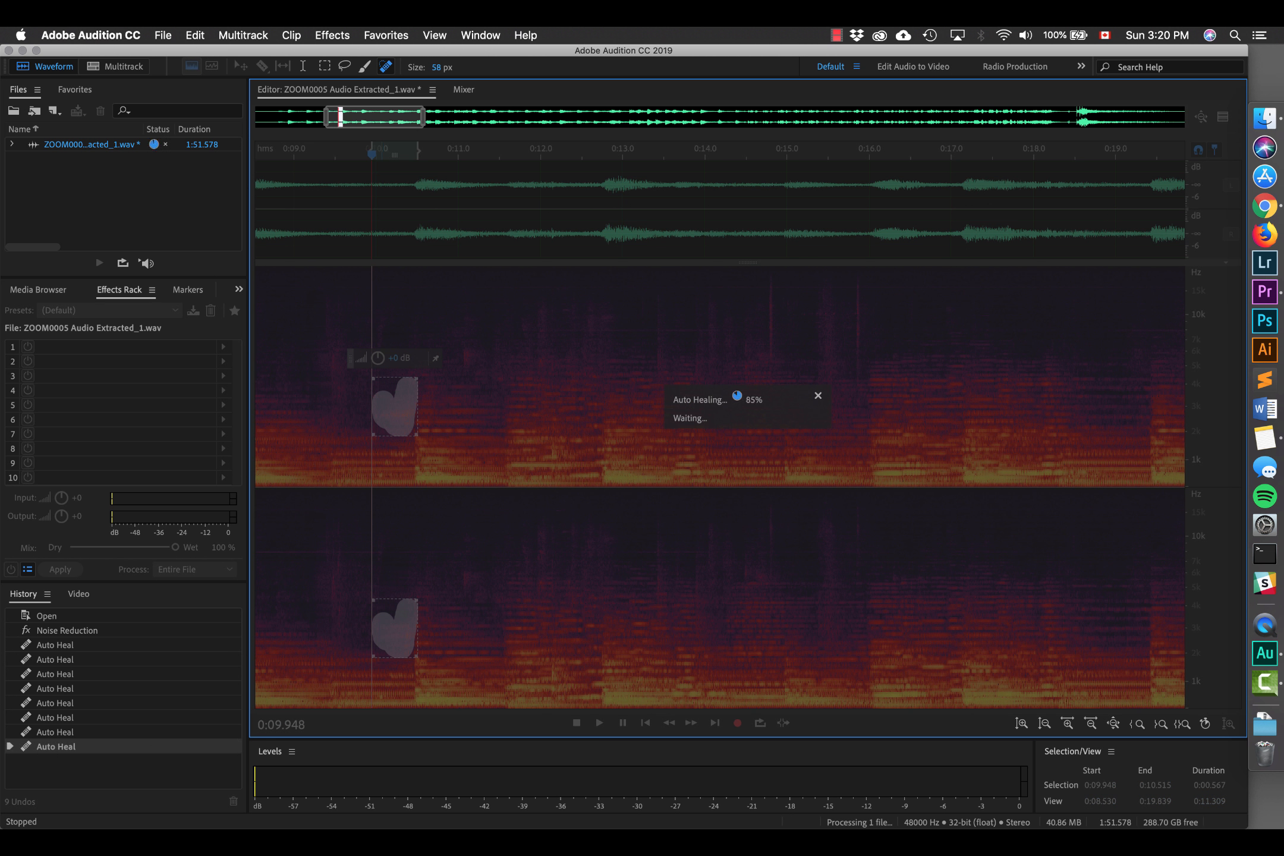
- Play the healed audio from about 9.7 to 16 seconds to check for remaining noises
{"action": "left_click", "coordinate": [435, 193]}
{"action": "left_click", "coordinate": [354, 166]}
{"action": "key", "text": "space"}
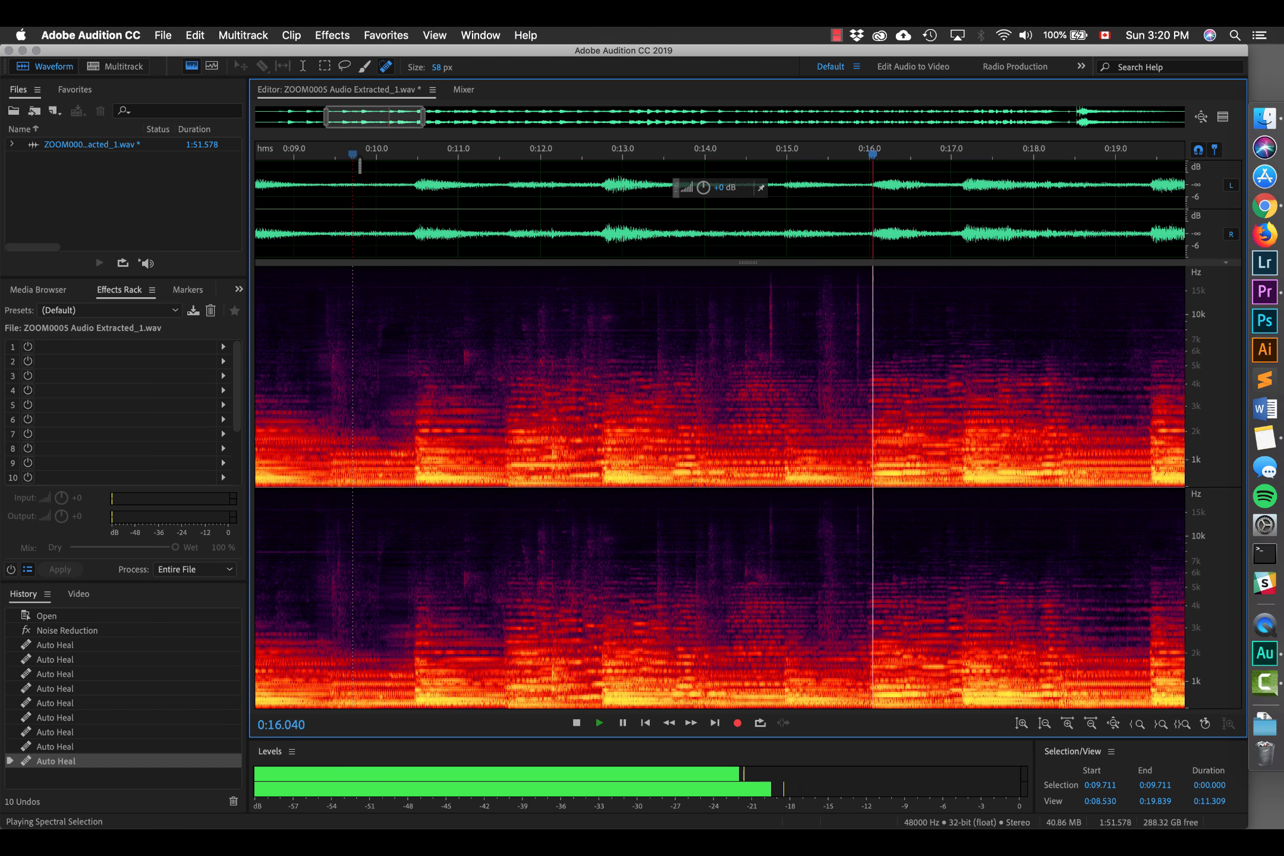
- Replay from about 14.5 to 16.2 seconds and spot-heal the thin high-frequency noise streaks near 14.8 and 15.9 seconds
{"action": "key", "text": "space"}
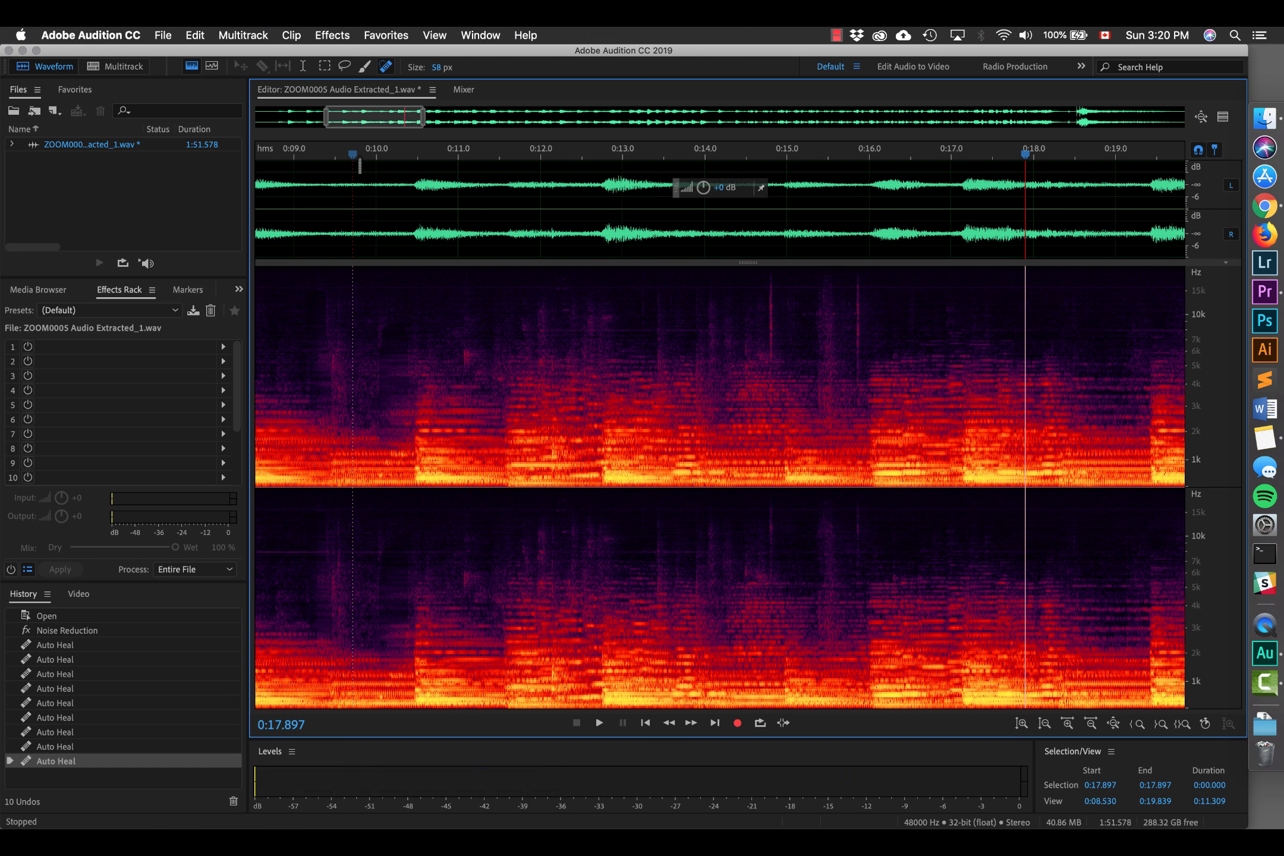
{"action": "left_click", "coordinate": [743, 173]}
{"action": "key", "text": "space"}
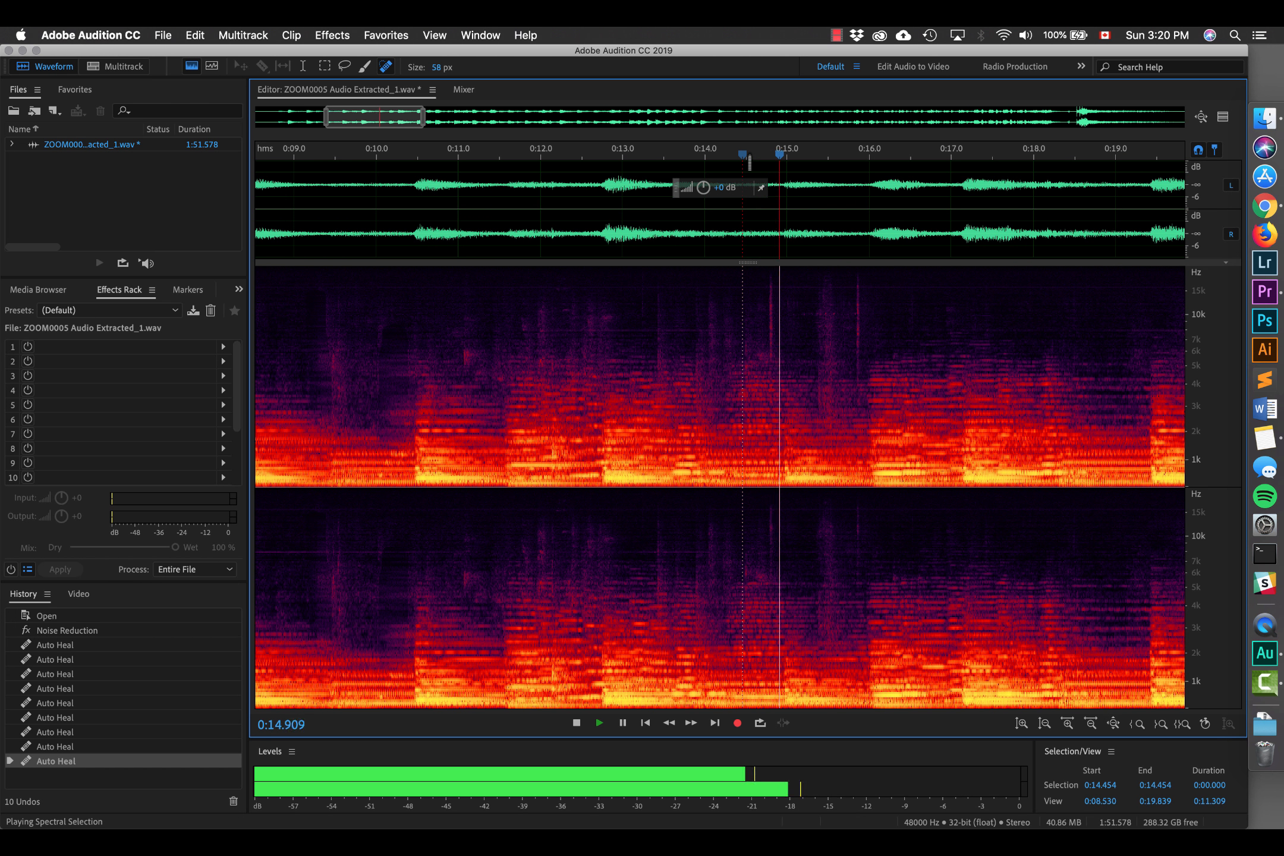
{"action": "key", "text": "space"}
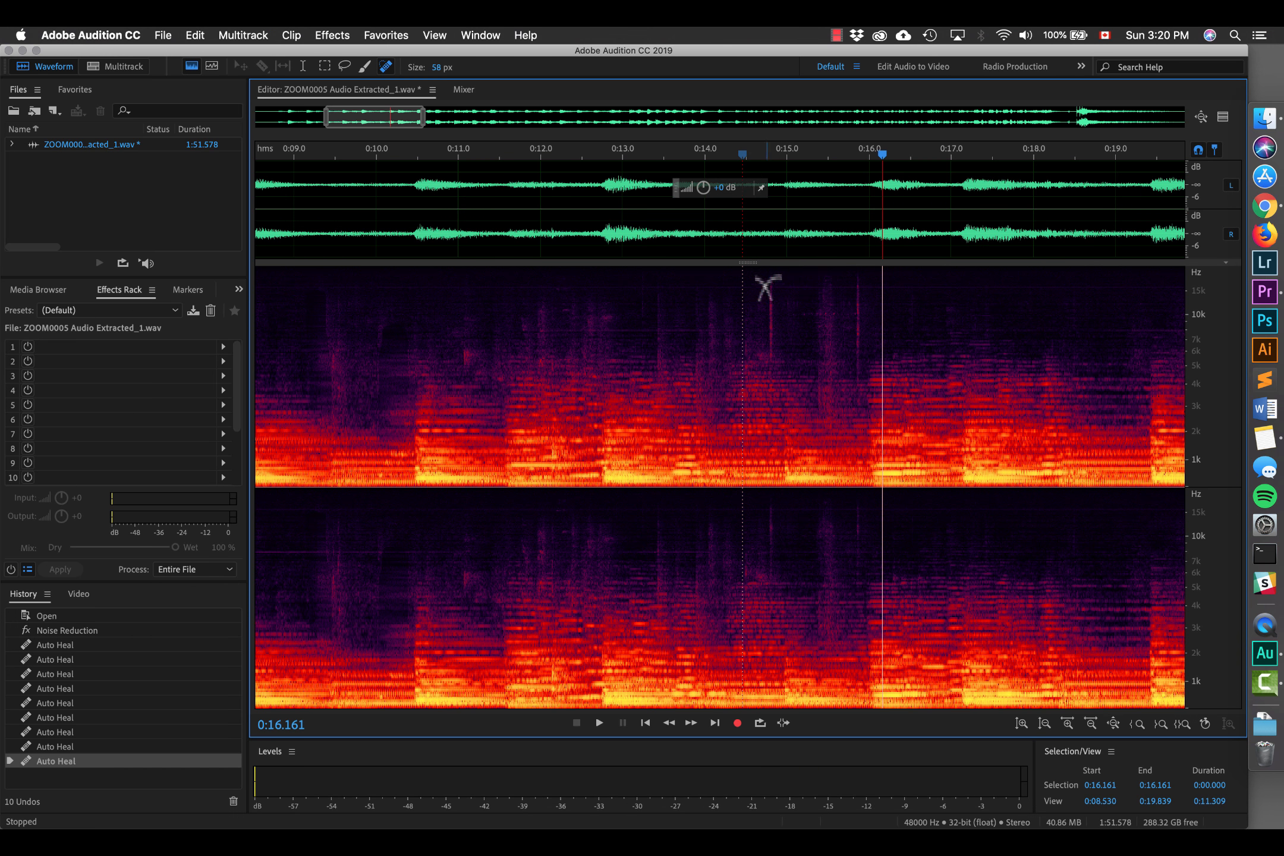
{"action": "left_click_drag", "start_coordinate": [768, 281], "coordinate": [769, 362]}
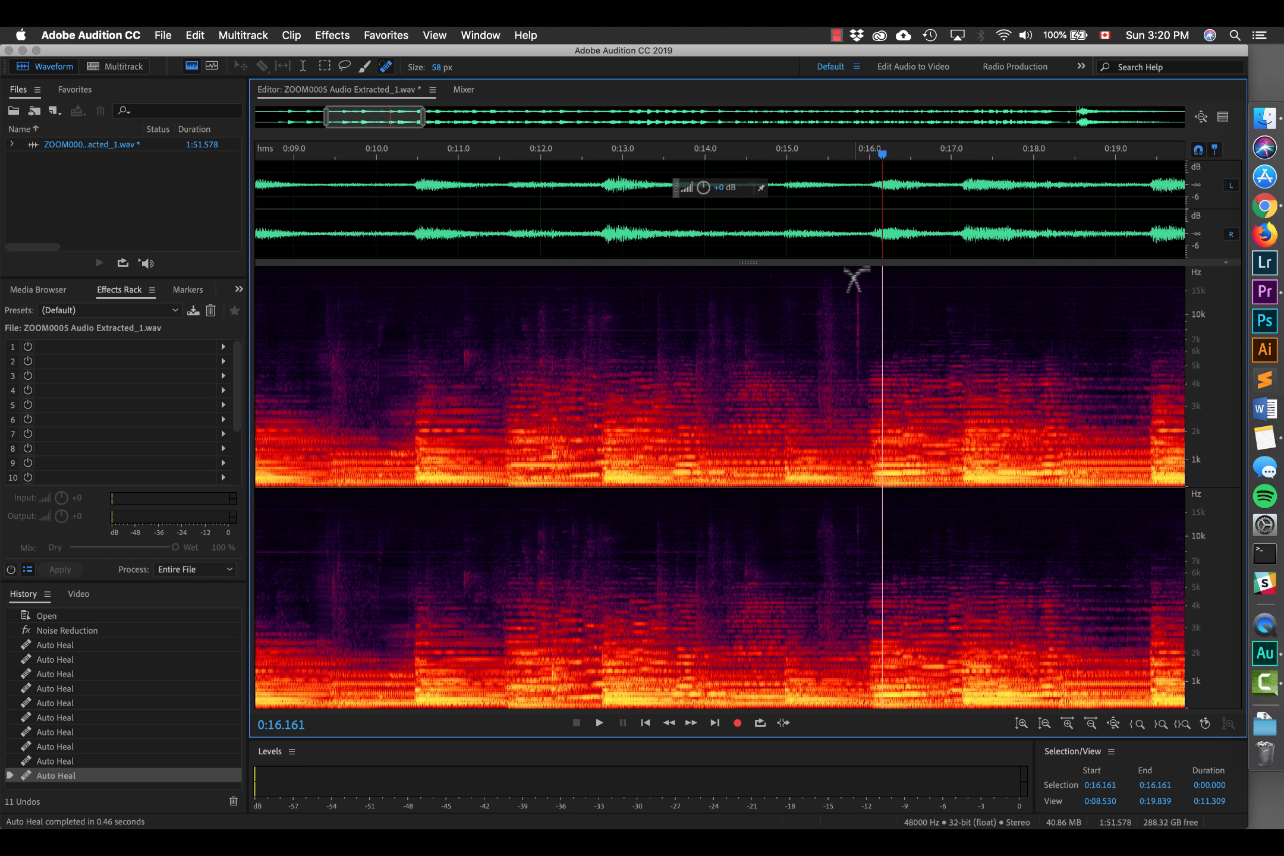
{"action": "left_click_drag", "start_coordinate": [856, 278], "coordinate": [856, 361]}
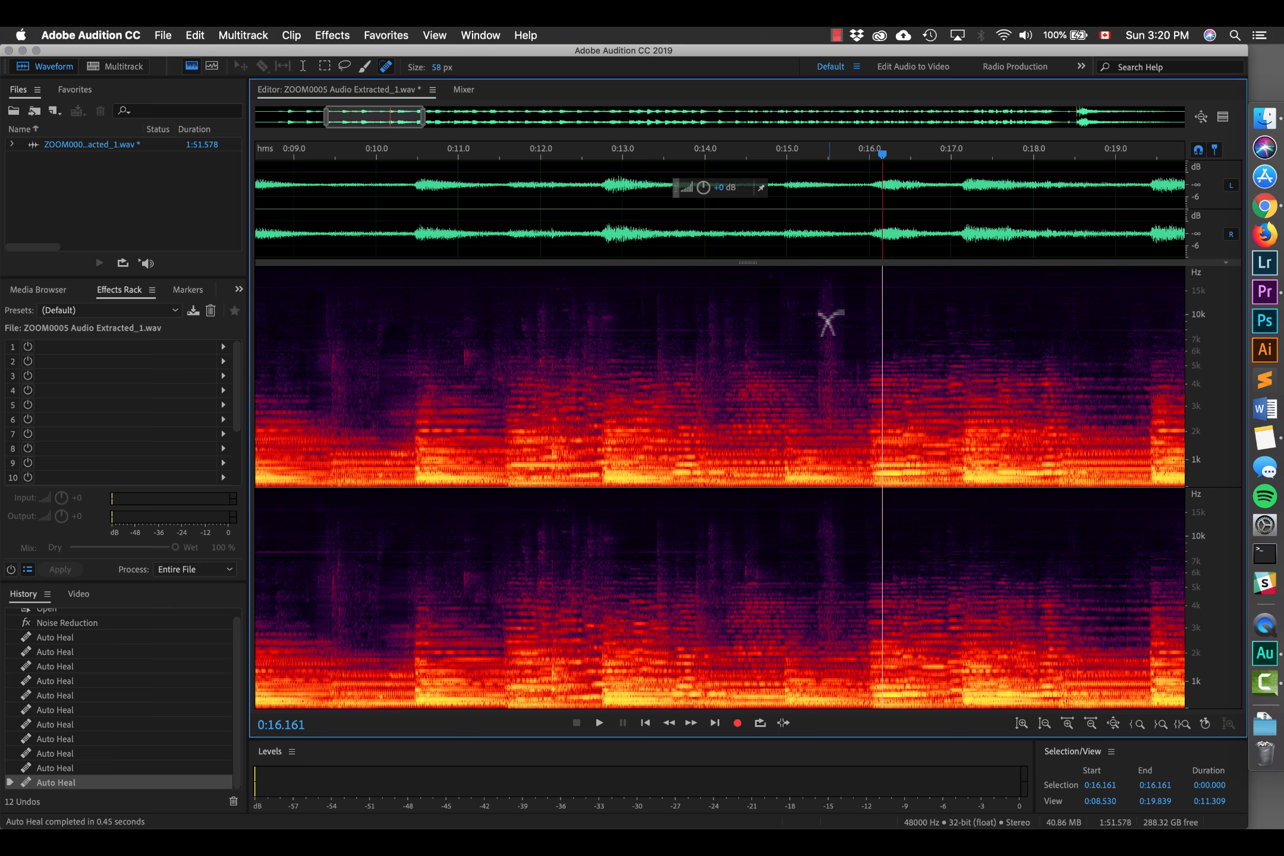
- Play on from about 16.2 seconds, skip to about 20.3 seconds and listen through to about 35.3 seconds for remaining noises
{"action": "scroll", "coordinate": [830, 323], "scroll_direction": "right", "scroll_amount": 10}
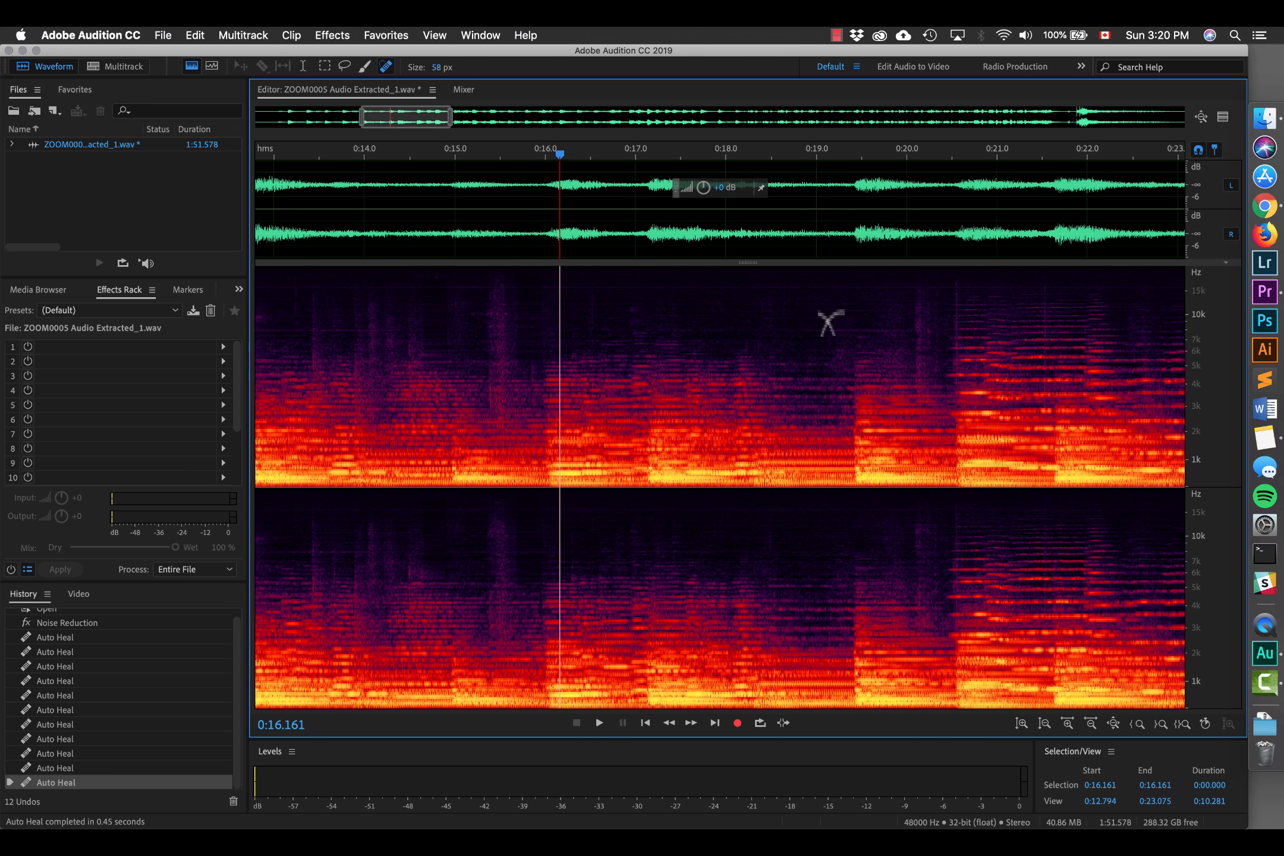
{"action": "scroll", "coordinate": [830, 323], "scroll_direction": "right", "scroll_amount": 1}
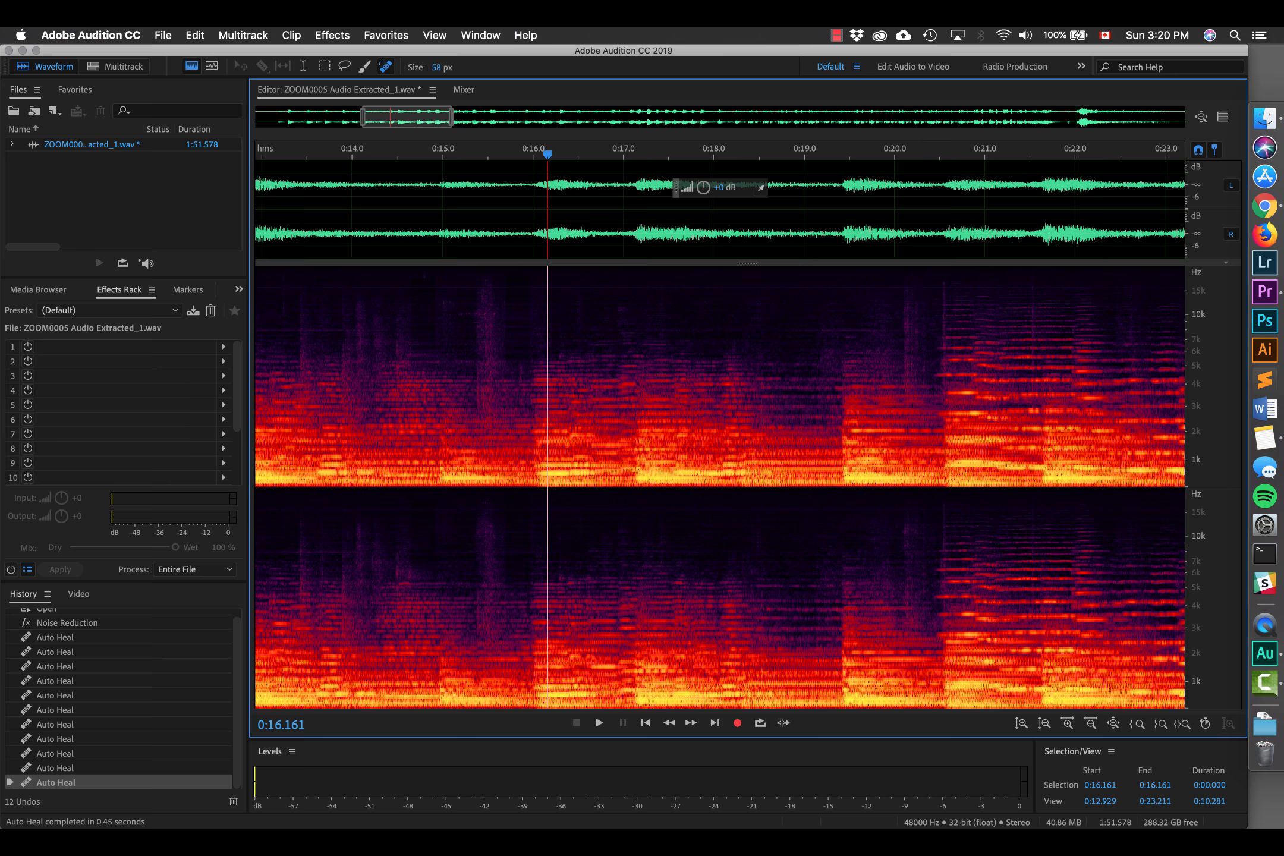
{"action": "key", "text": "space"}
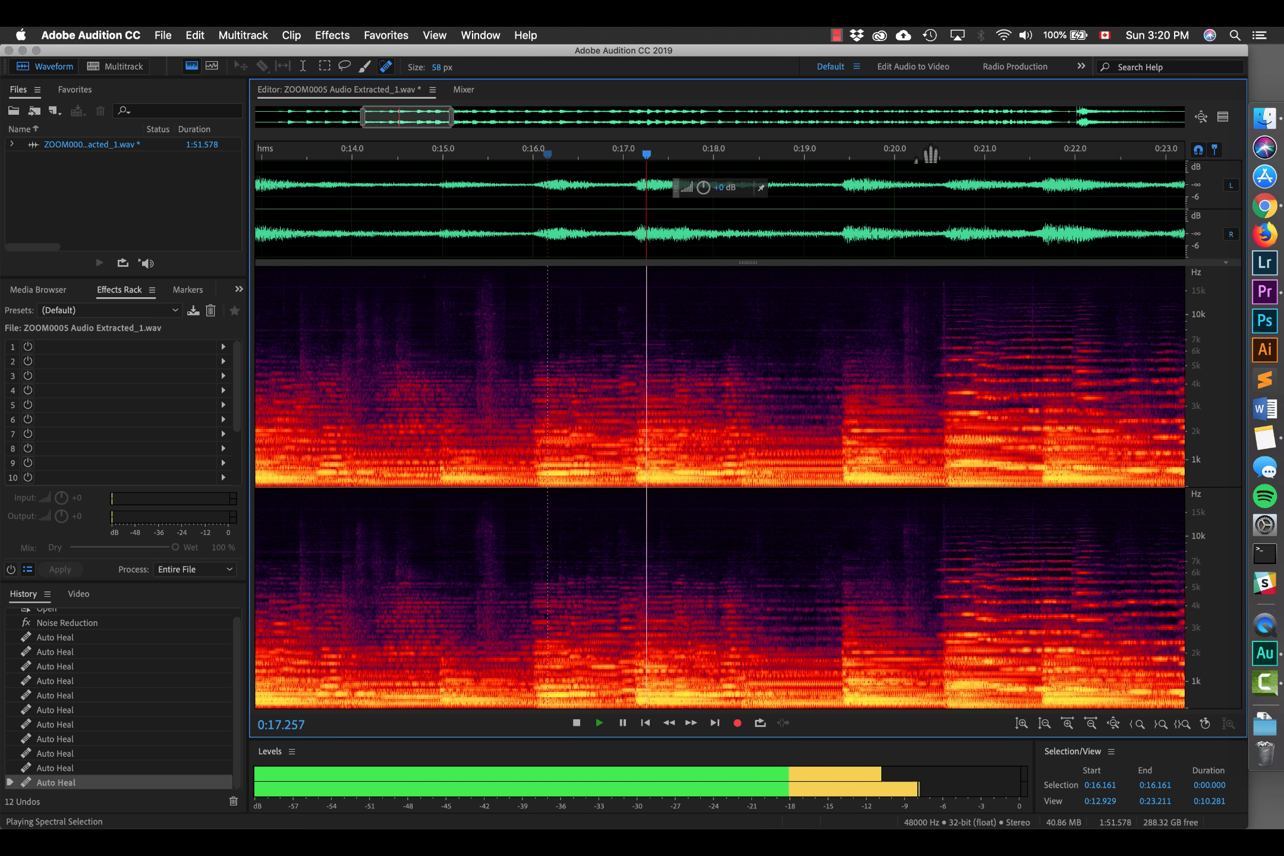
{"action": "left_click", "coordinate": [922, 172]}
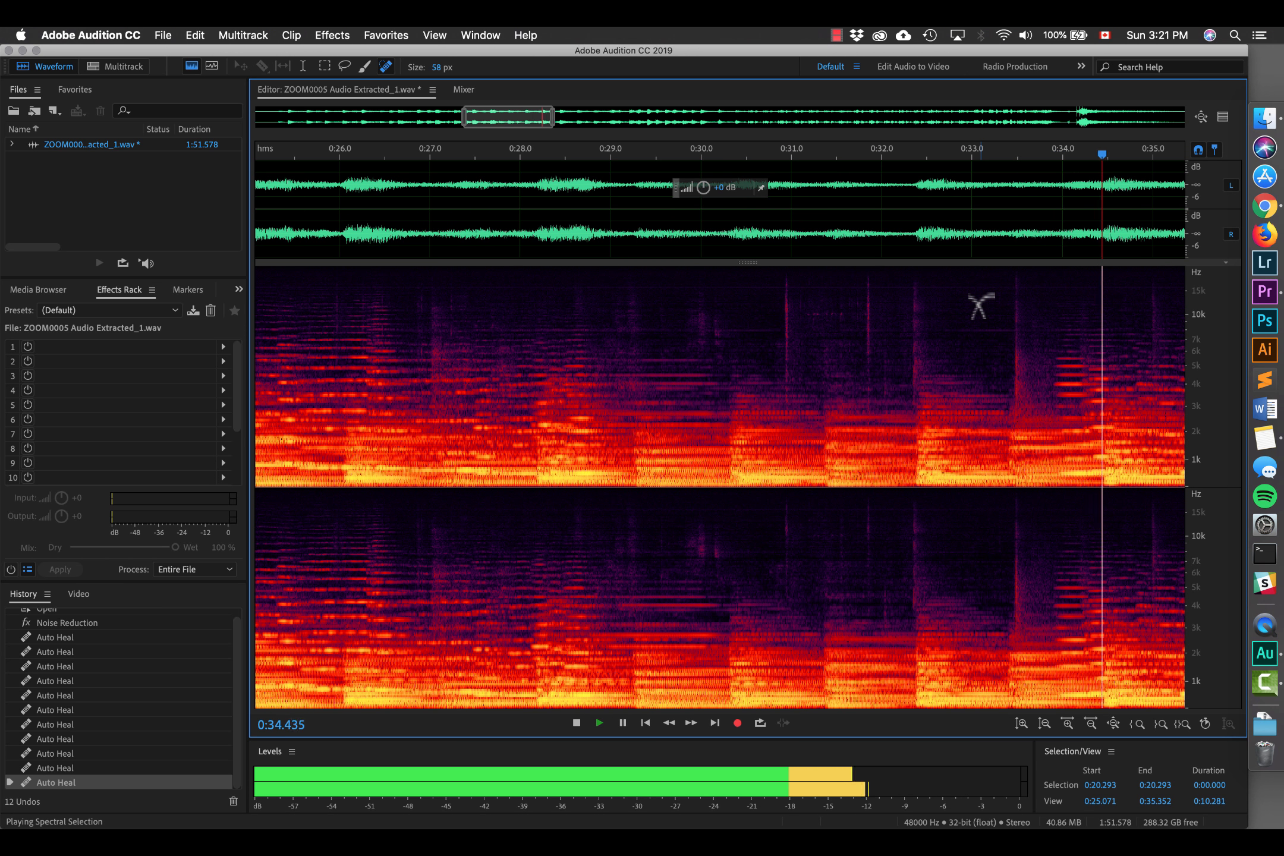
{"action": "key", "text": "space"}
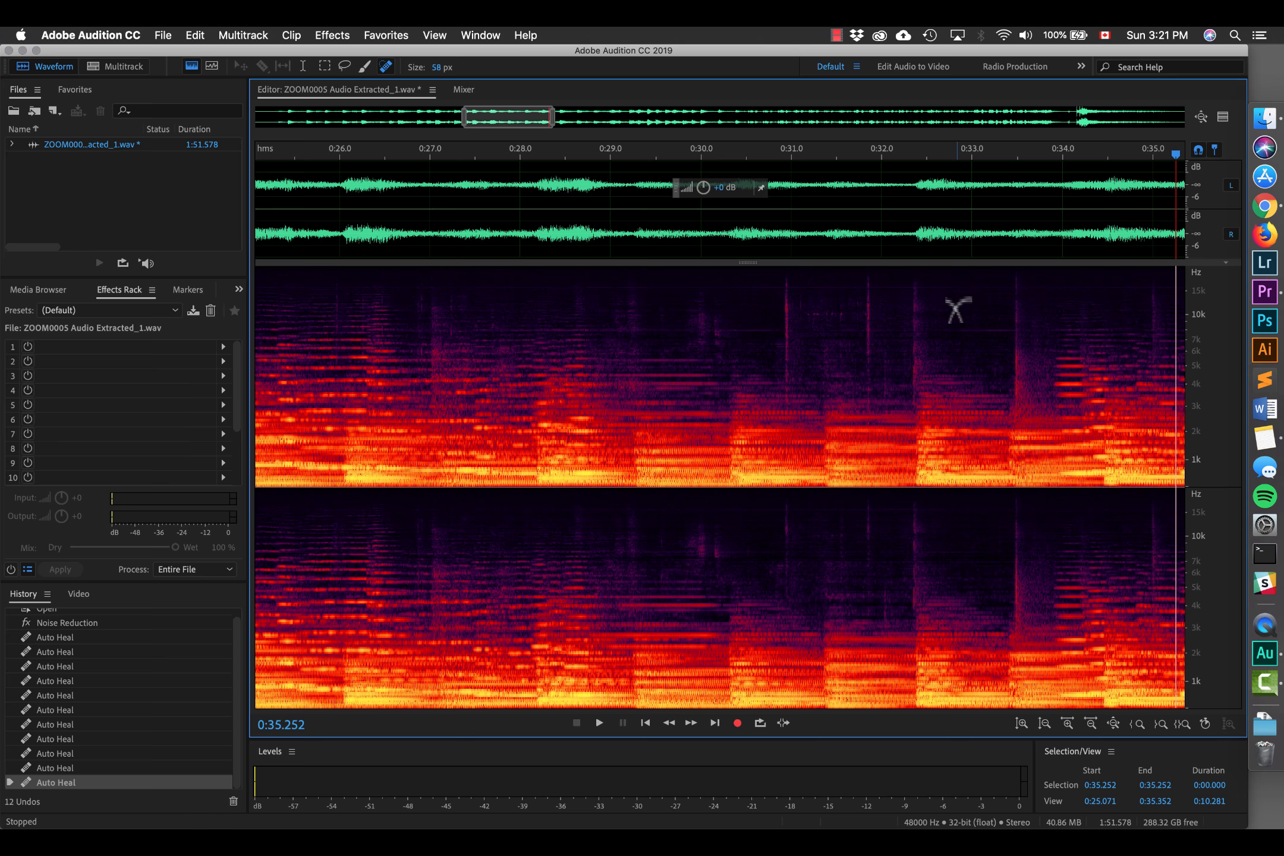
{"action": "left_click", "coordinate": [837, 36]}
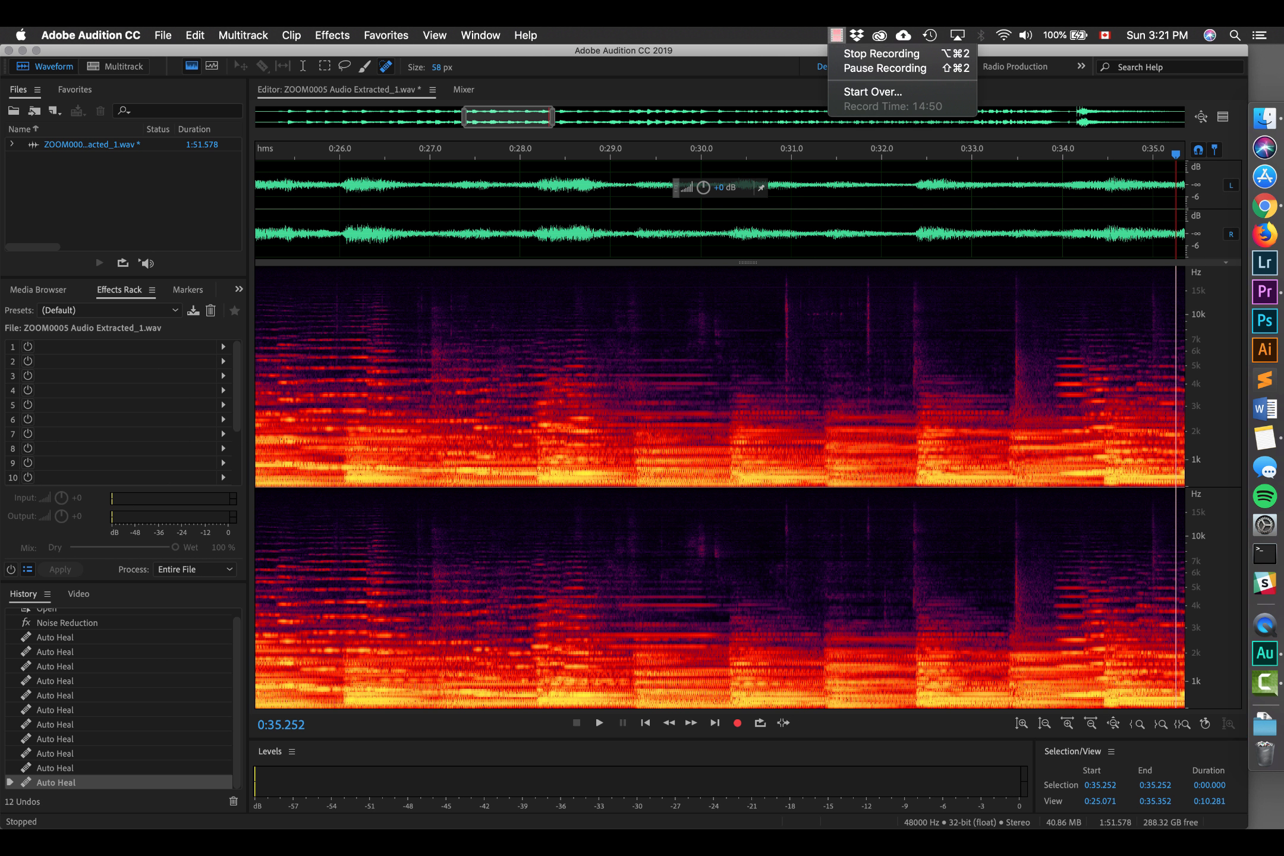
{"action": "left_click", "coordinate": [884, 68]}
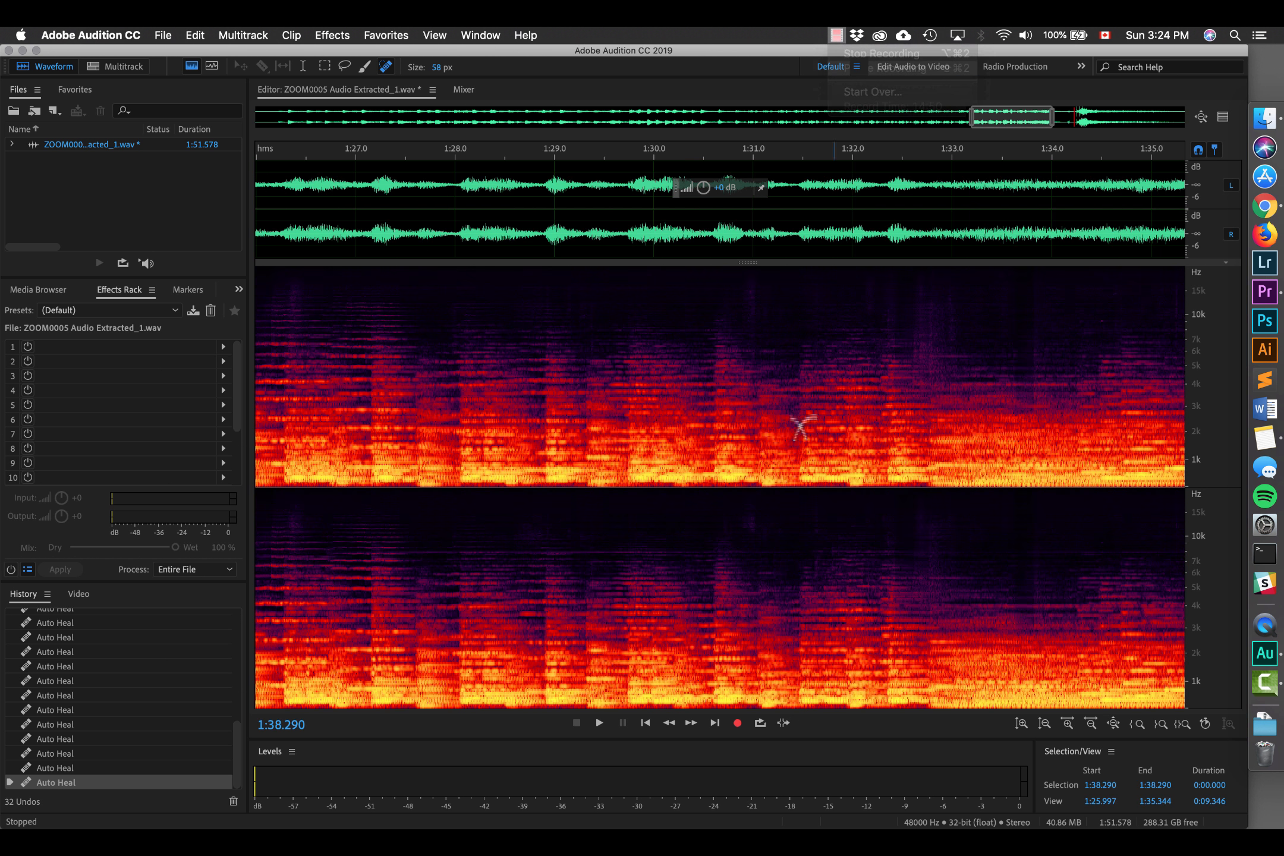
- Play the end of the piece from about 1:28.6 to 1:40.2 to check for remaining noises
{"action": "left_click", "coordinate": [510, 168]}
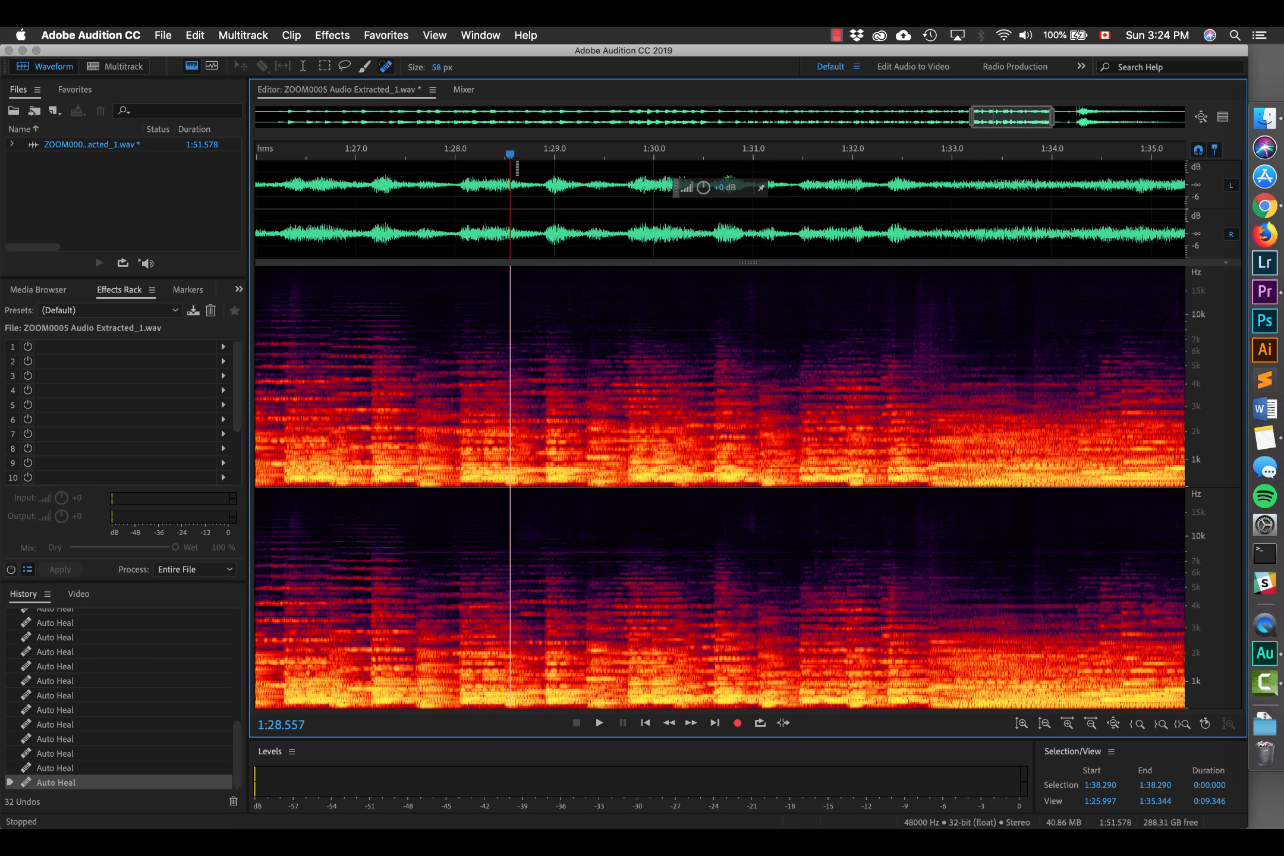
{"action": "key", "text": "space"}
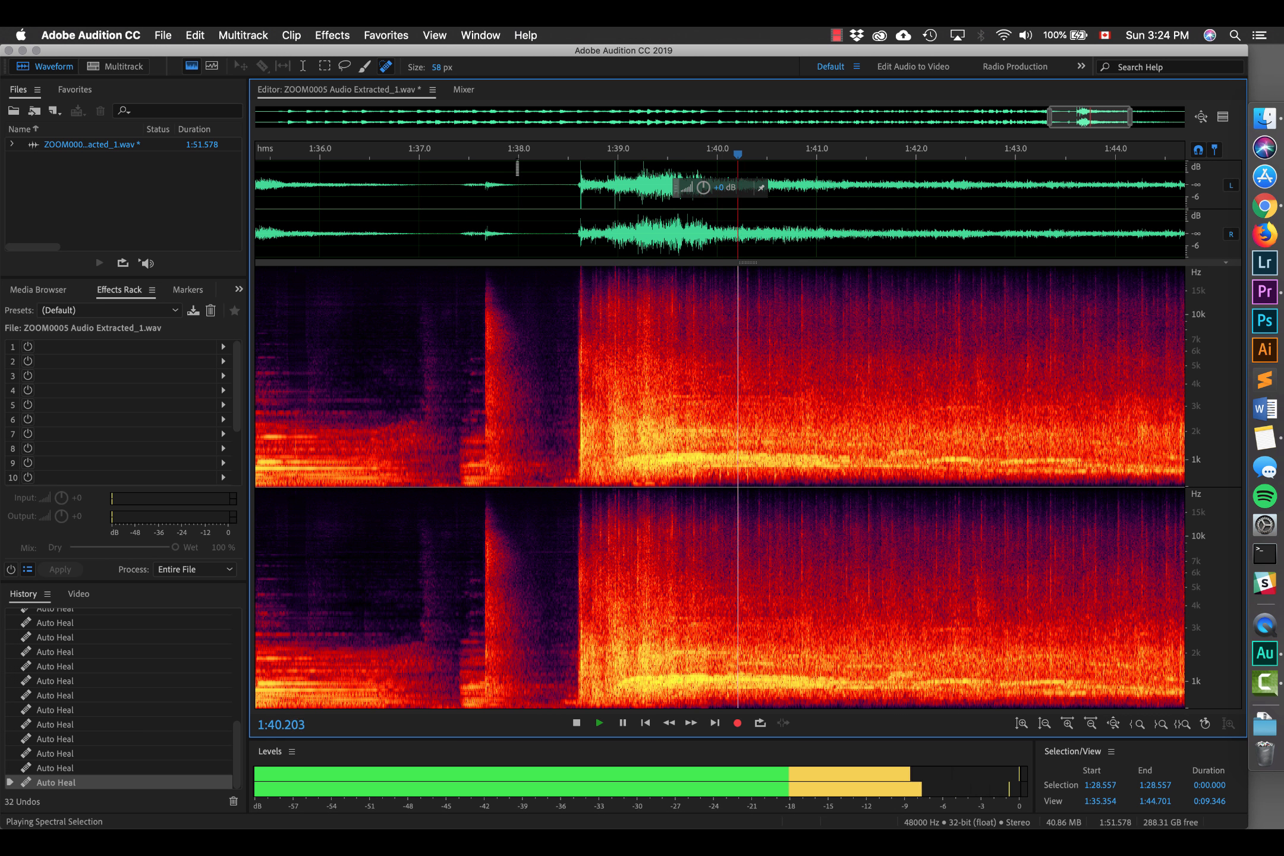
{"action": "key", "text": "space"}
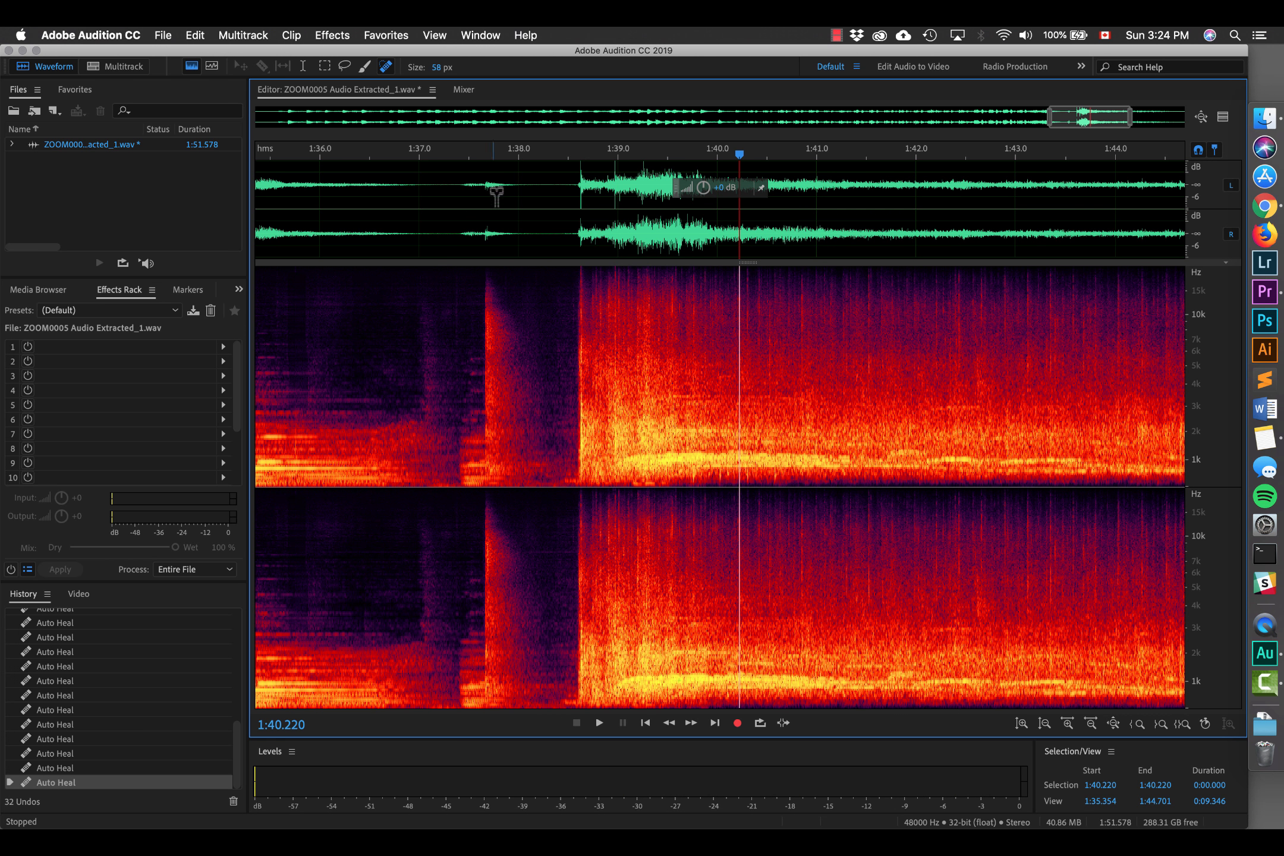
- Locate the noise burst near 1:37.6 and the start of the loud closing section near 1:38.6 with the playhead
{"action": "scroll", "coordinate": [654, 381], "scroll_direction": "right", "scroll_amount": 1}
{"action": "left_click", "coordinate": [464, 166]}
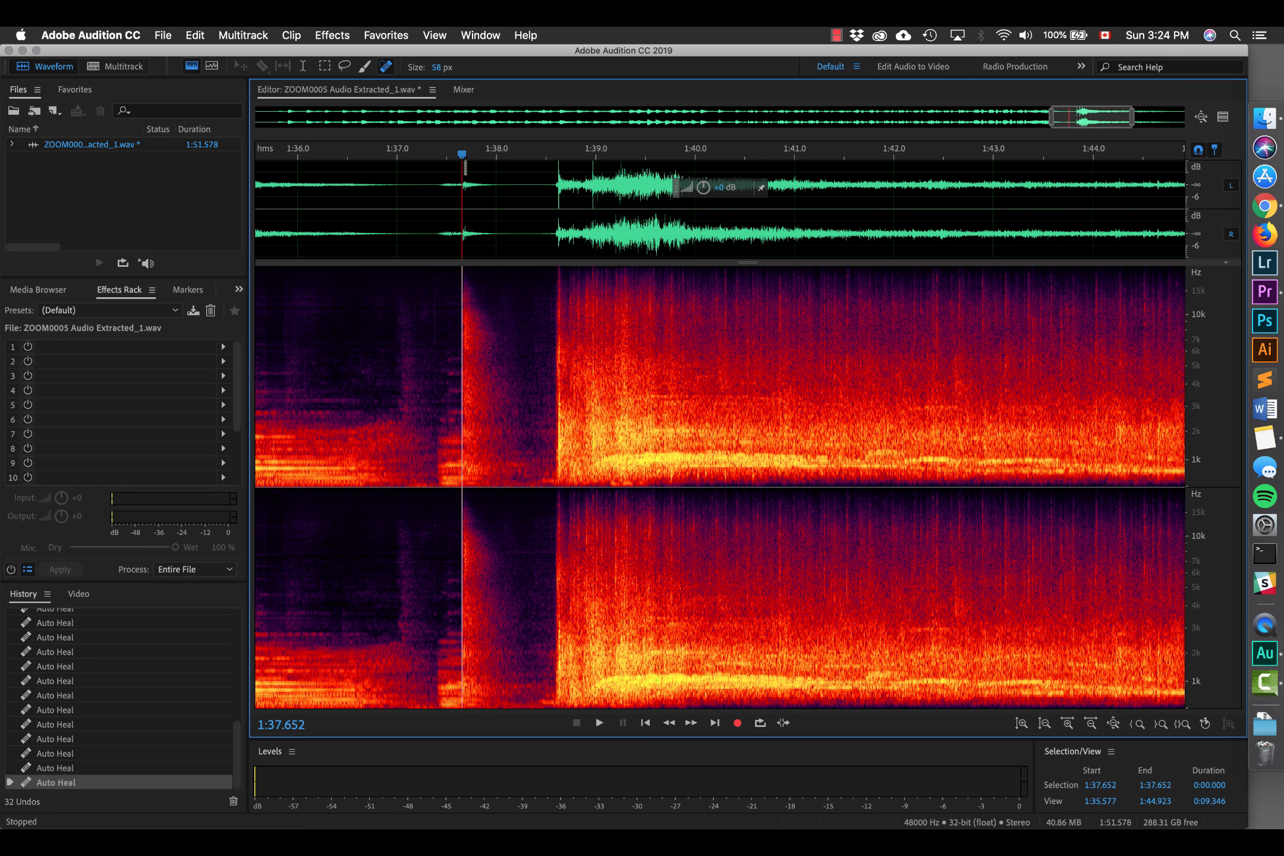
{"action": "key", "text": "space"}
{"action": "left_click_drag", "start_coordinate": [472, 167], "coordinate": [457, 167]}
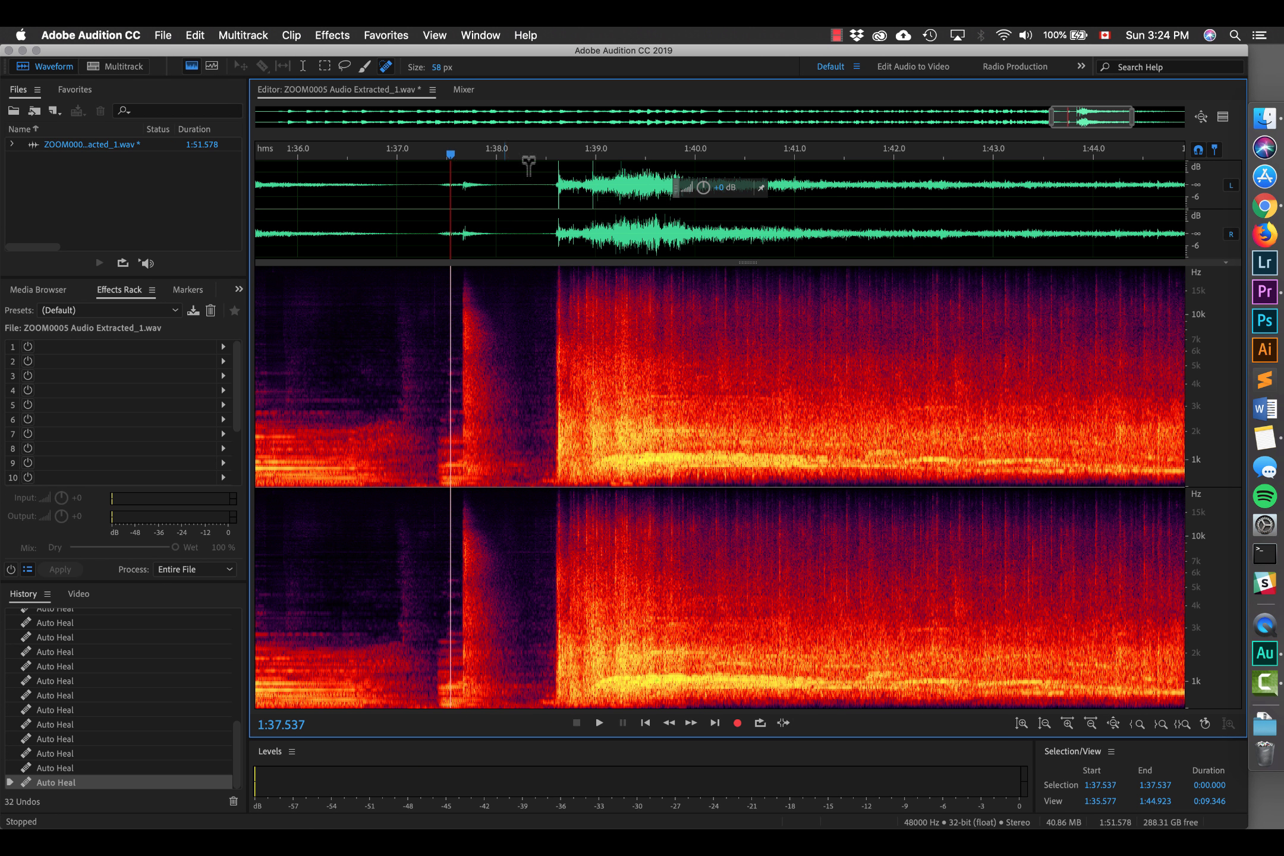
{"action": "left_click_drag", "start_coordinate": [457, 167], "coordinate": [562, 163]}
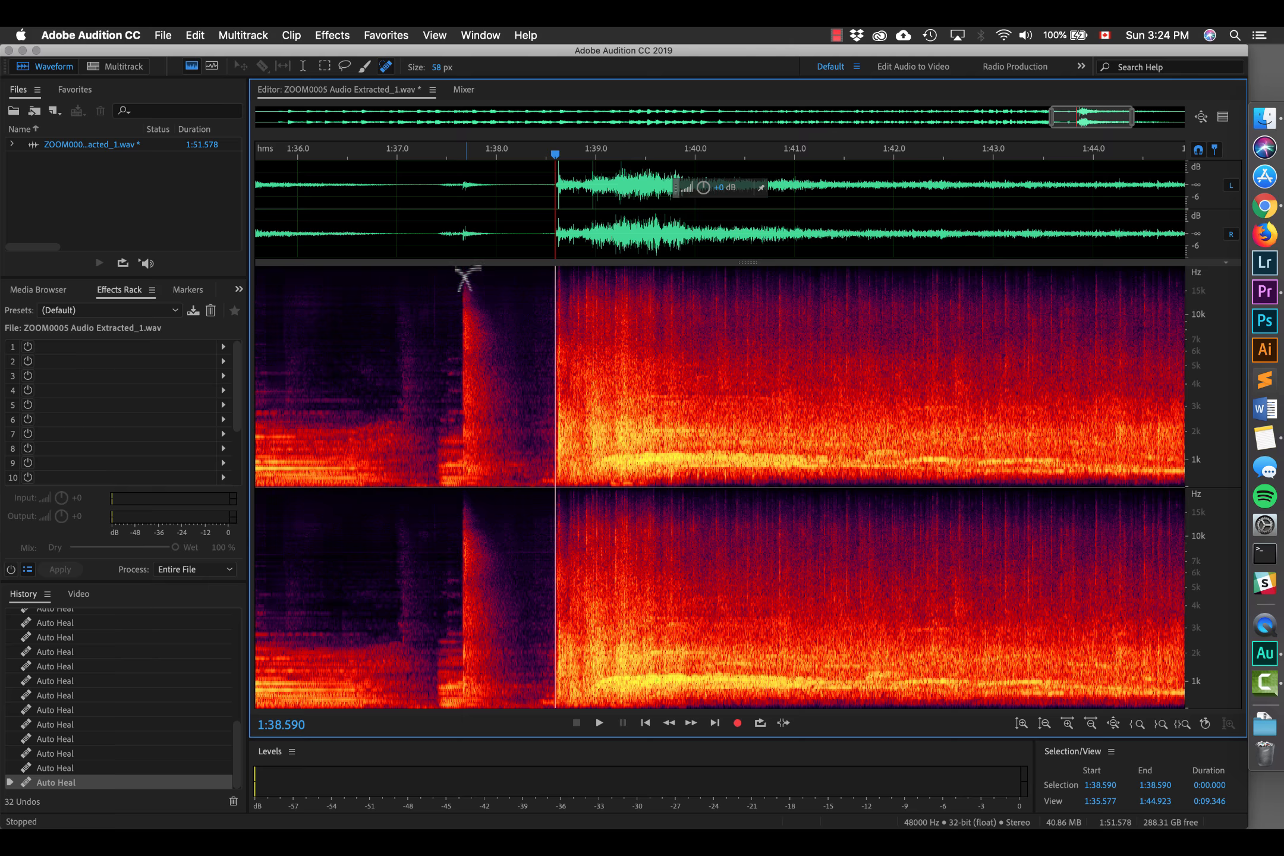
- Marquee-select the noise burst from about 1:37.6 to 1:38.3, Auto Heal it, and play back the result from about 1:37.4
{"action": "key", "text": "e"}
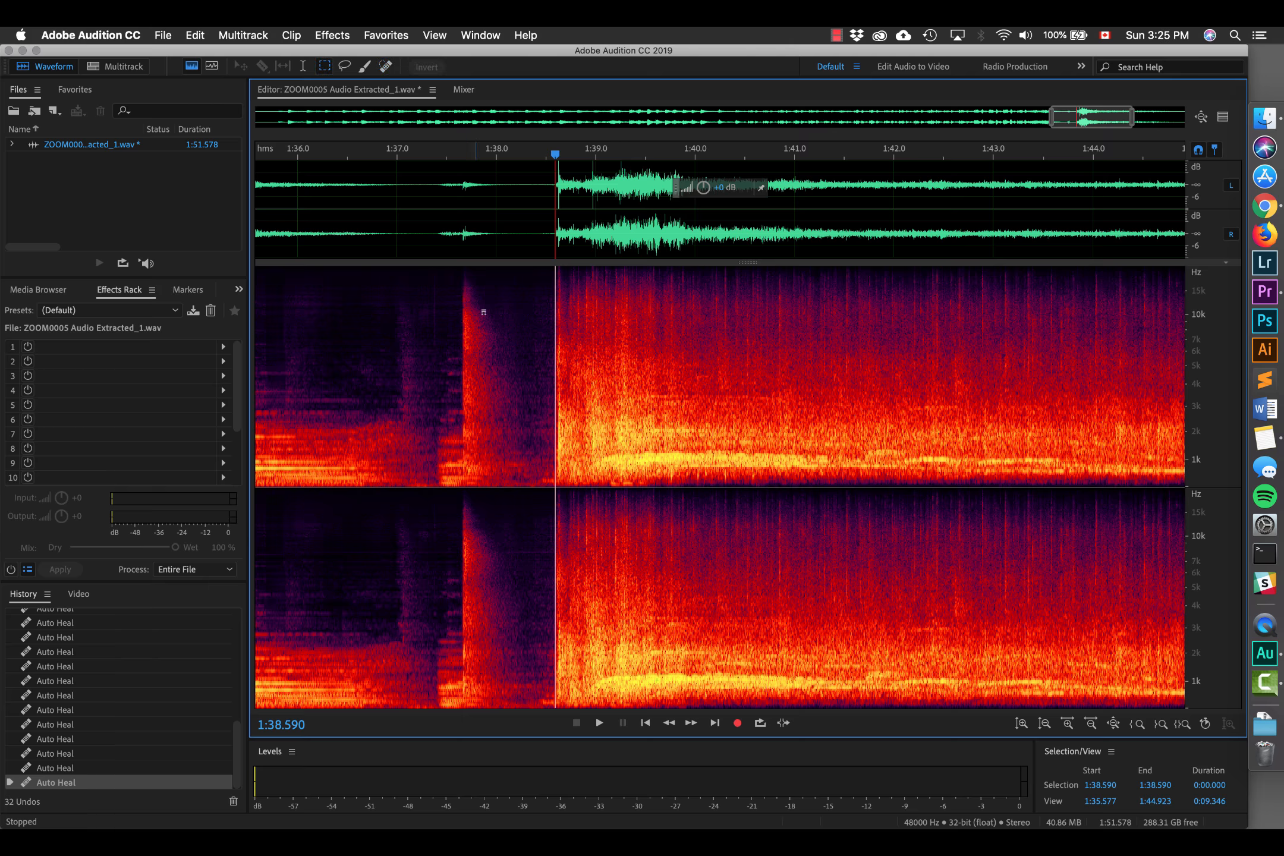
{"action": "left_click_drag", "start_coordinate": [458, 274], "coordinate": [528, 500]}
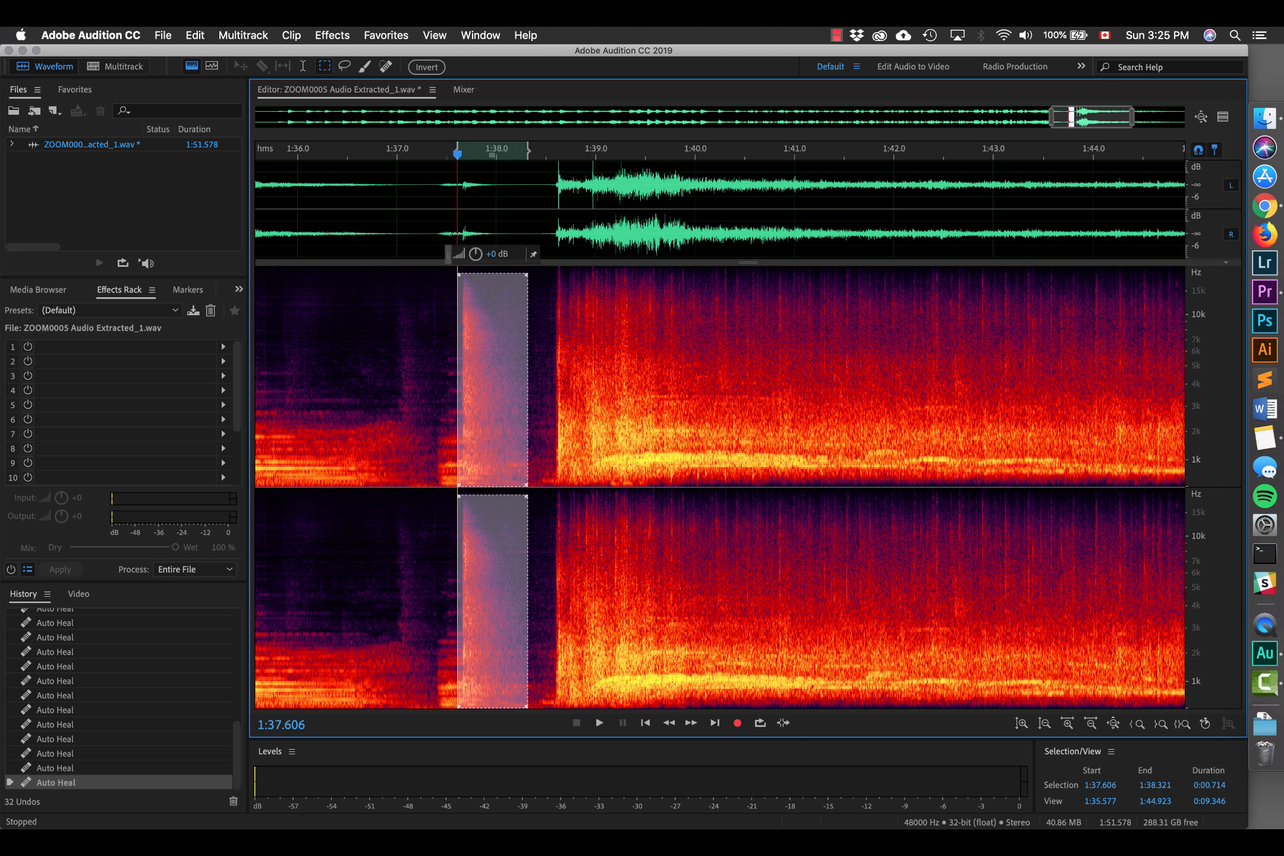
{"action": "right_click", "coordinate": [480, 362]}
{"action": "left_click", "coordinate": [523, 677]}
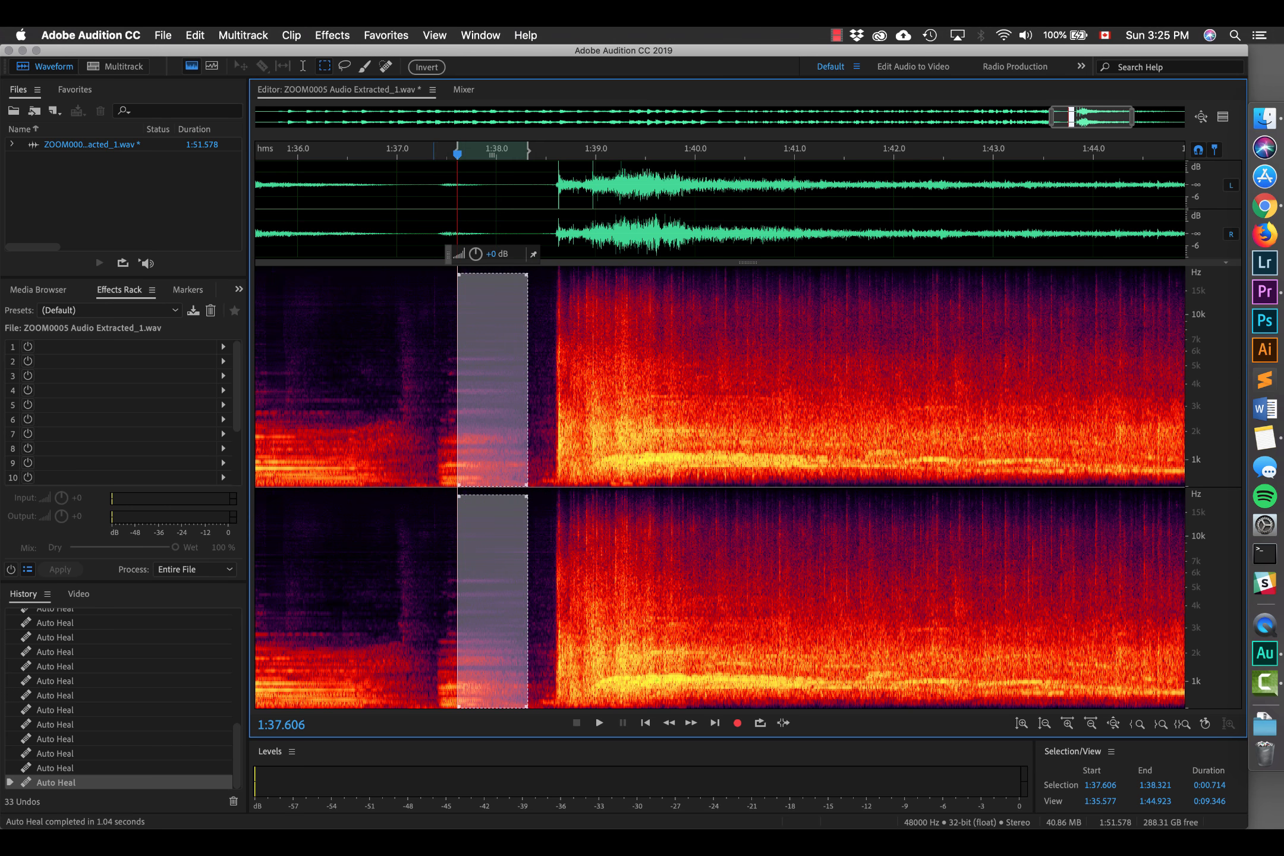
{"action": "key", "text": "space"}
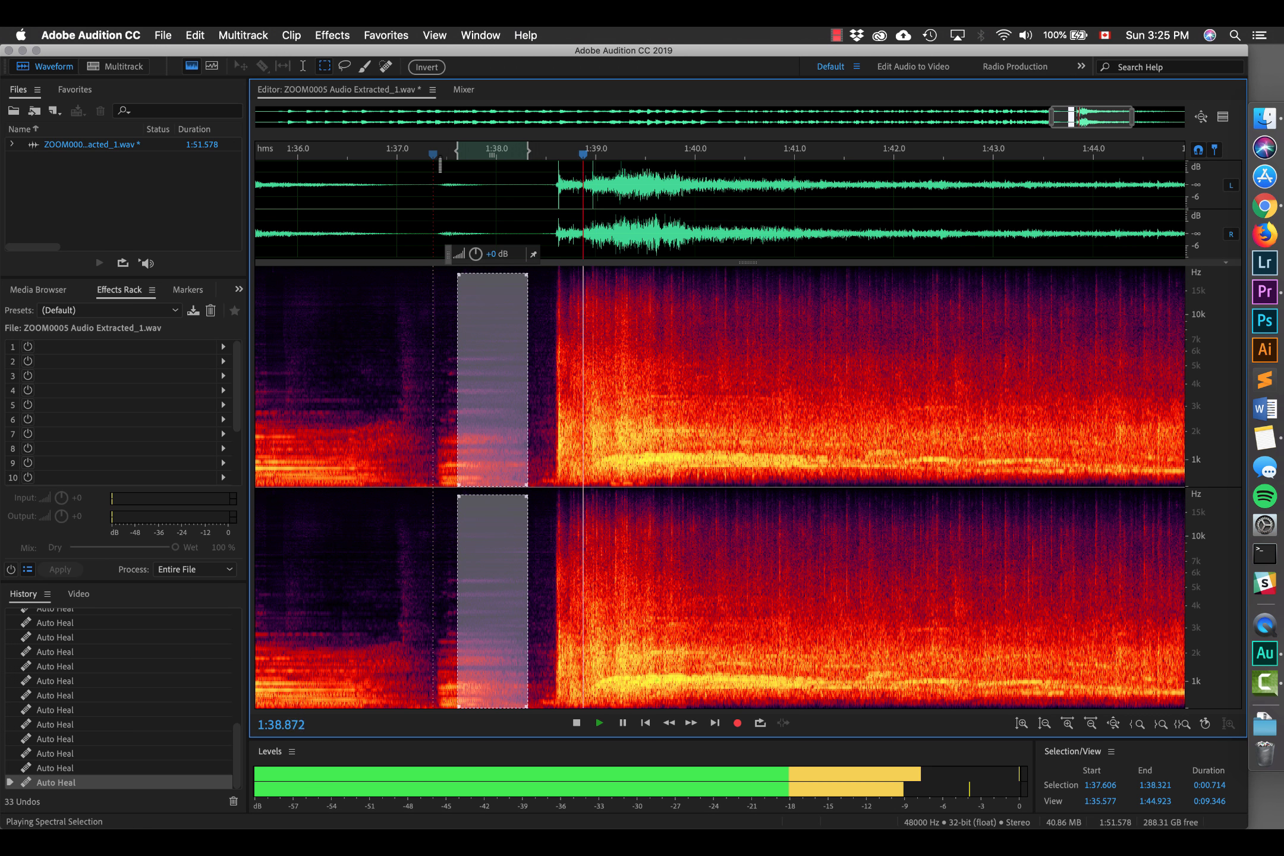
{"action": "key", "text": "space"}
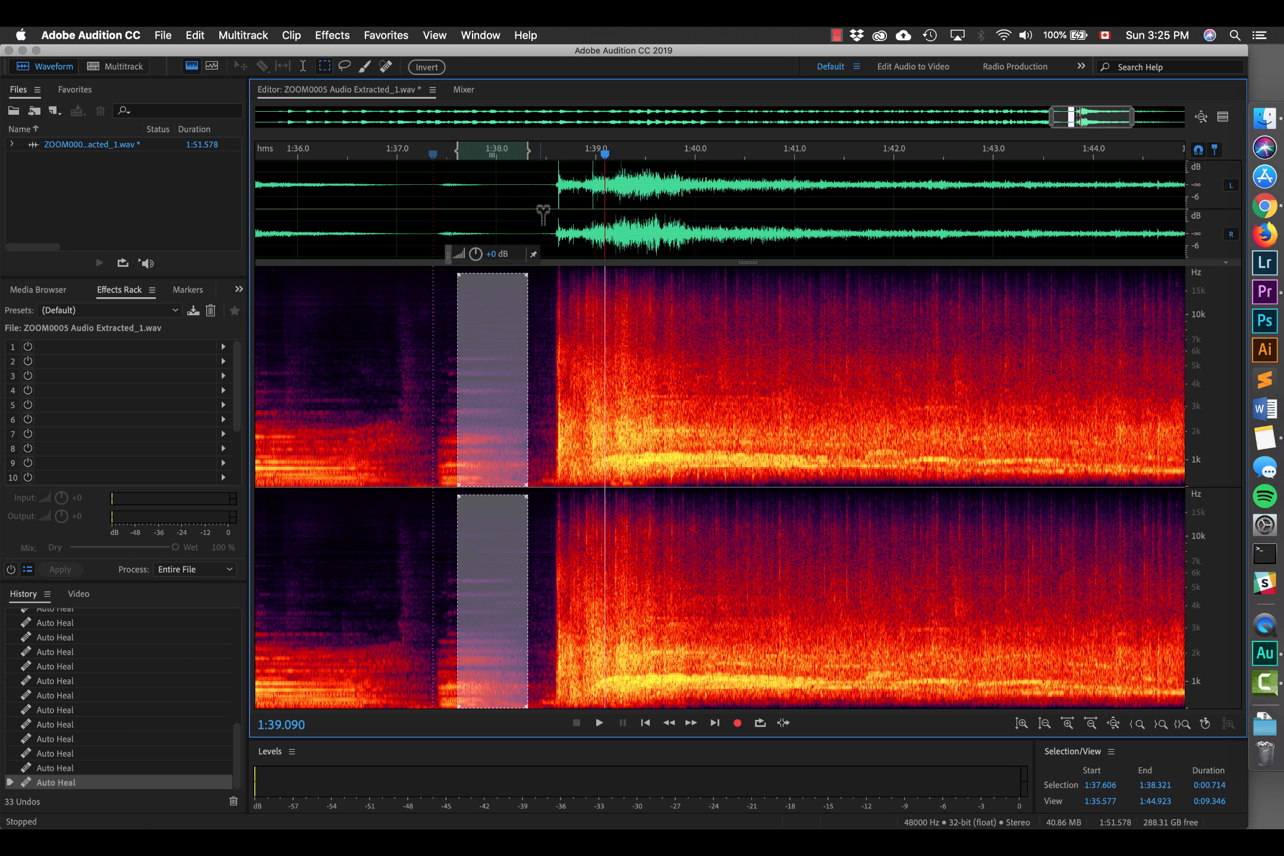
- Extend the view to the end of the file and marquee-select the loud closing section from about 1:38.6 to 1:51.6
{"action": "left_click_drag", "start_coordinate": [1052, 117], "coordinate": [1087, 124]}
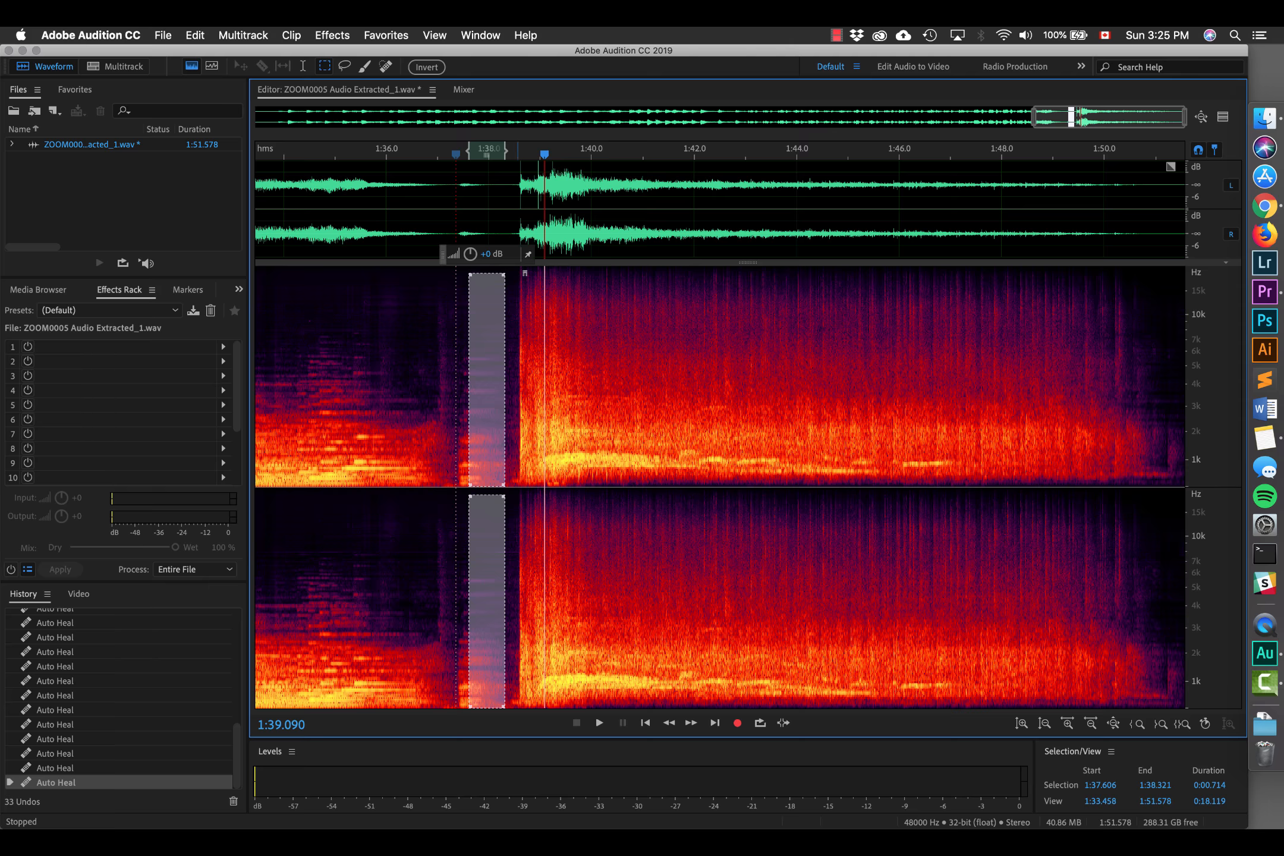
{"action": "left_click_drag", "start_coordinate": [521, 269], "coordinate": [1236, 535]}
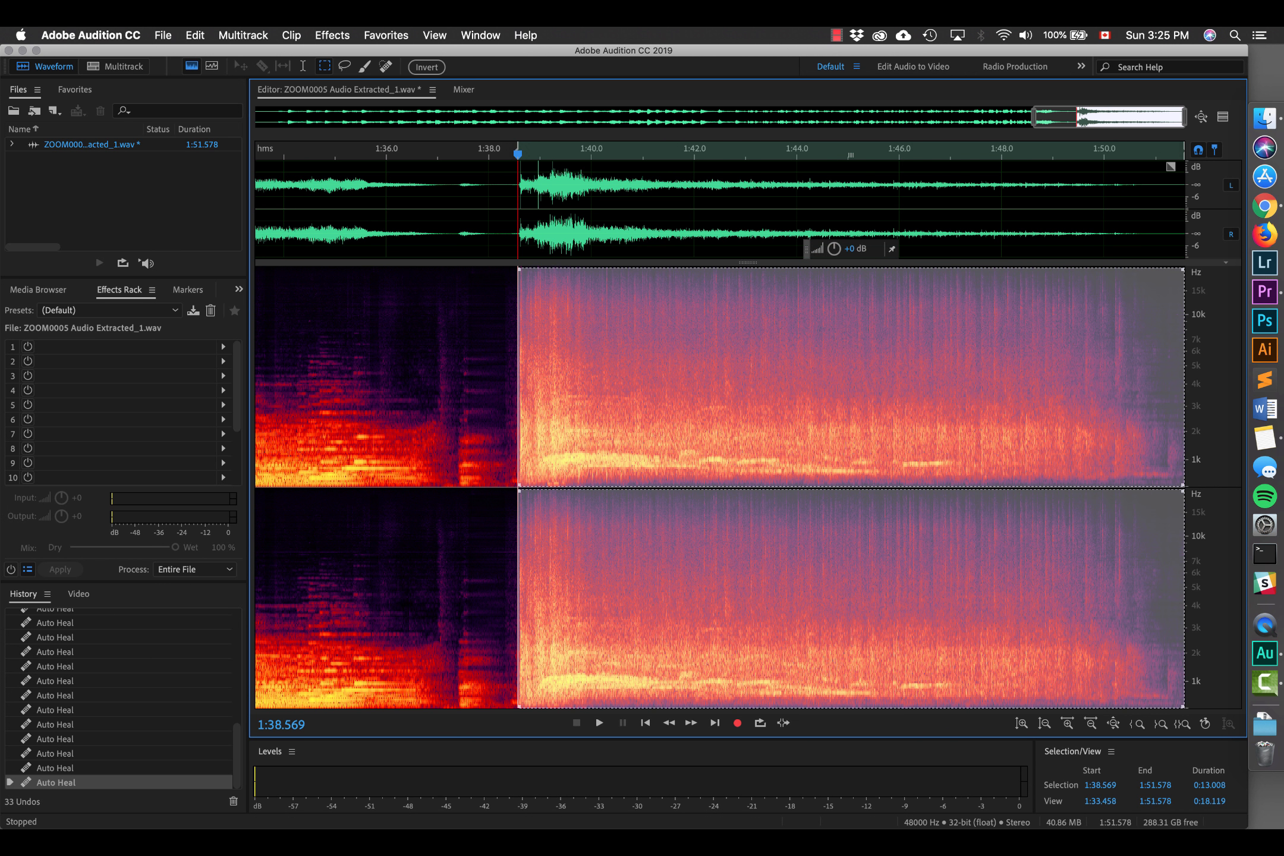
- Try two gain adjustments on the selected closing section and undo both
{"action": "left_click", "coordinate": [860, 252]}
{"action": "key", "text": "Return"}
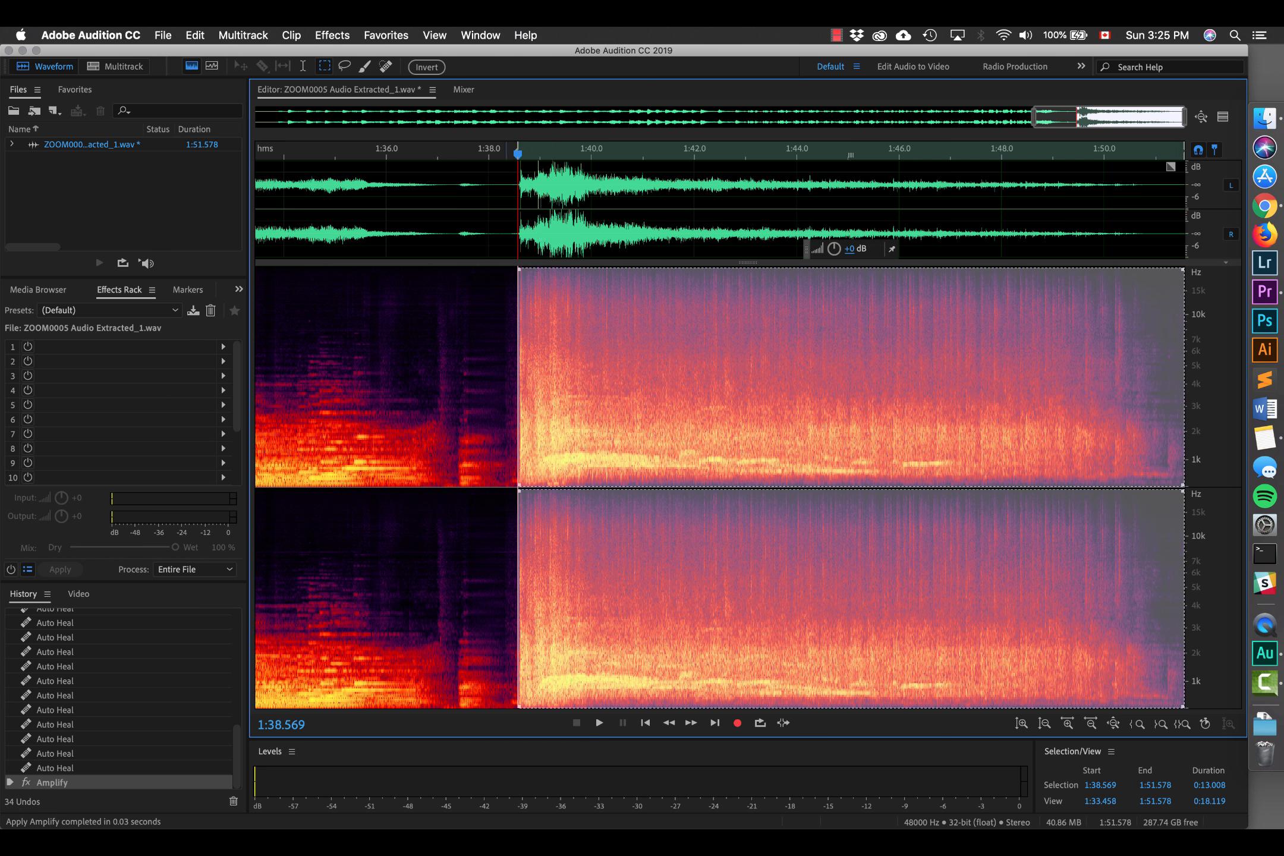
{"action": "key", "text": "space"}
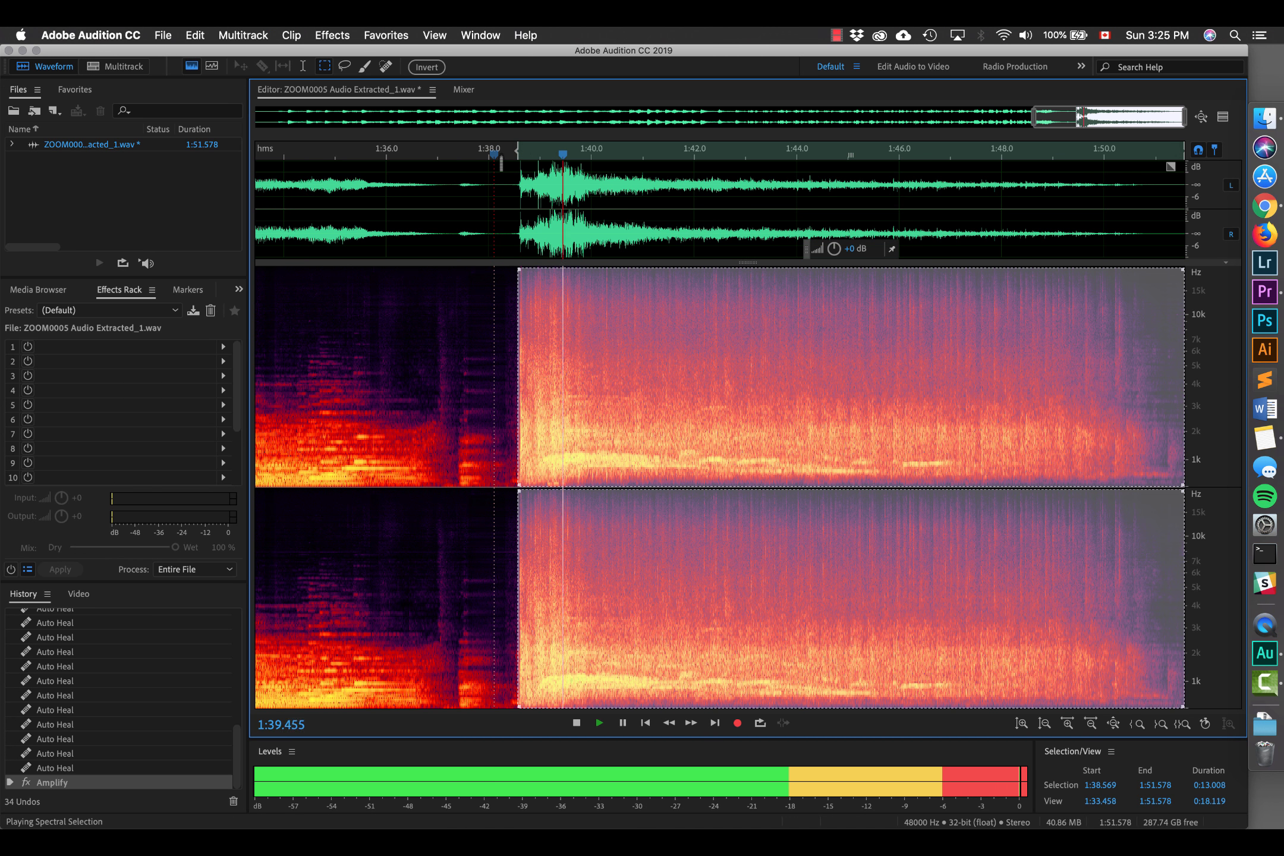
{"action": "key", "text": "space"}
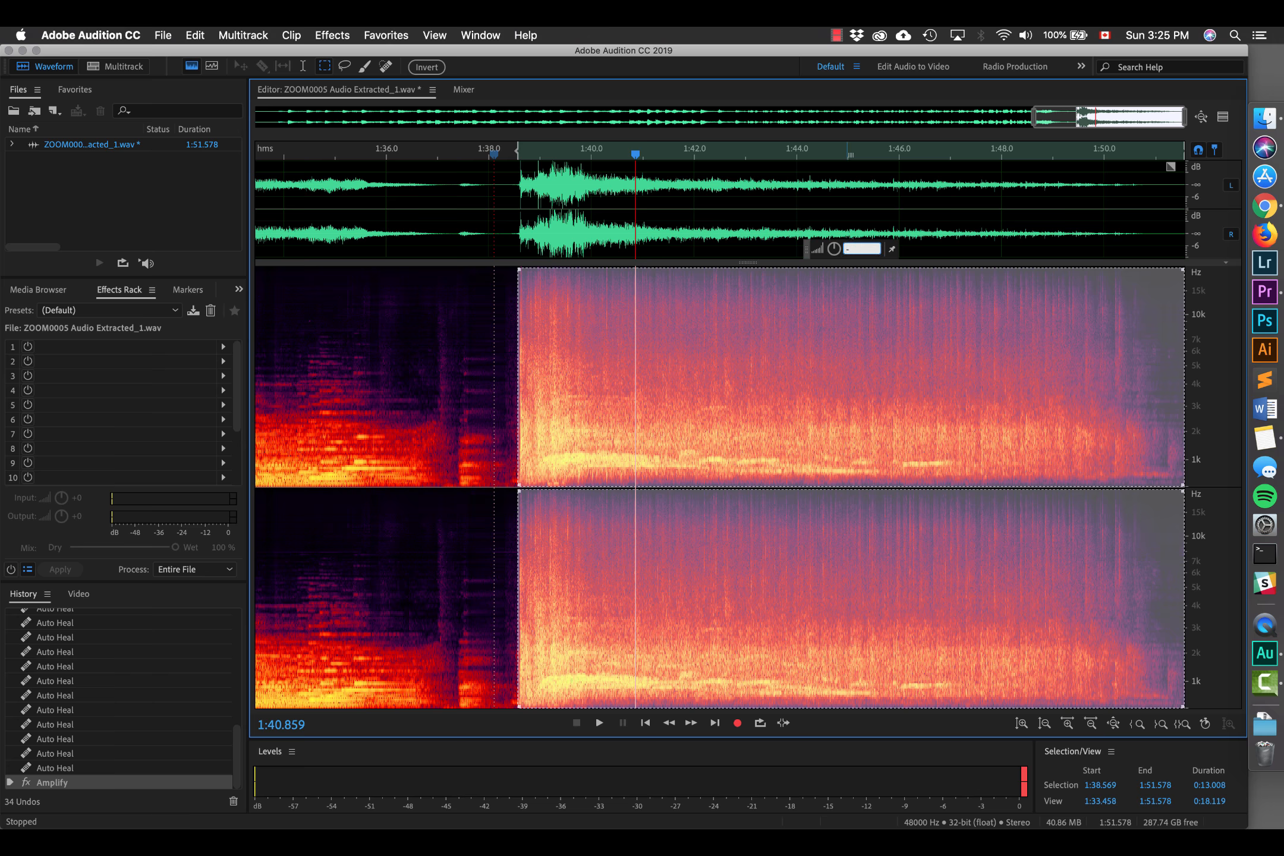
{"action": "key", "text": "Return"}
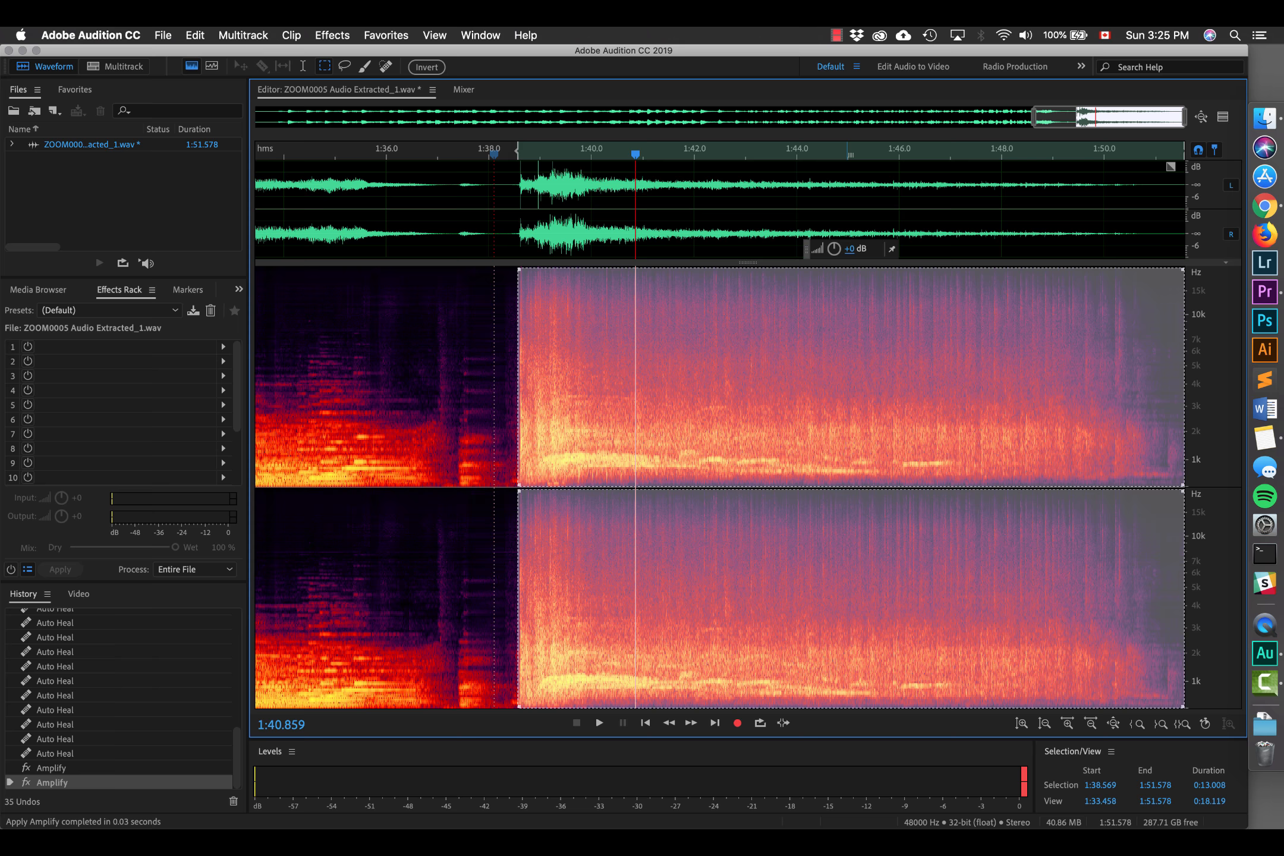
{"action": "key", "text": "super+z"}
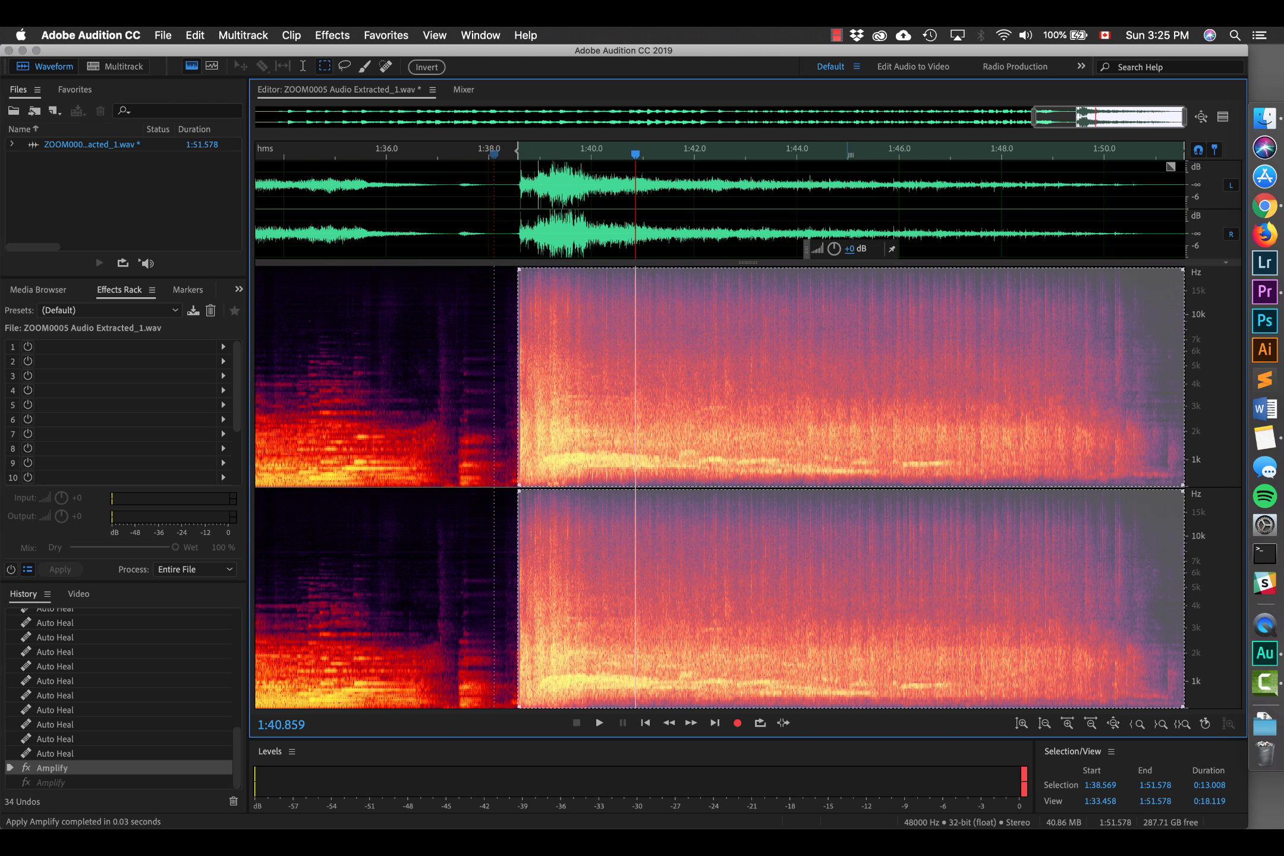
{"action": "key", "text": "super+z"}
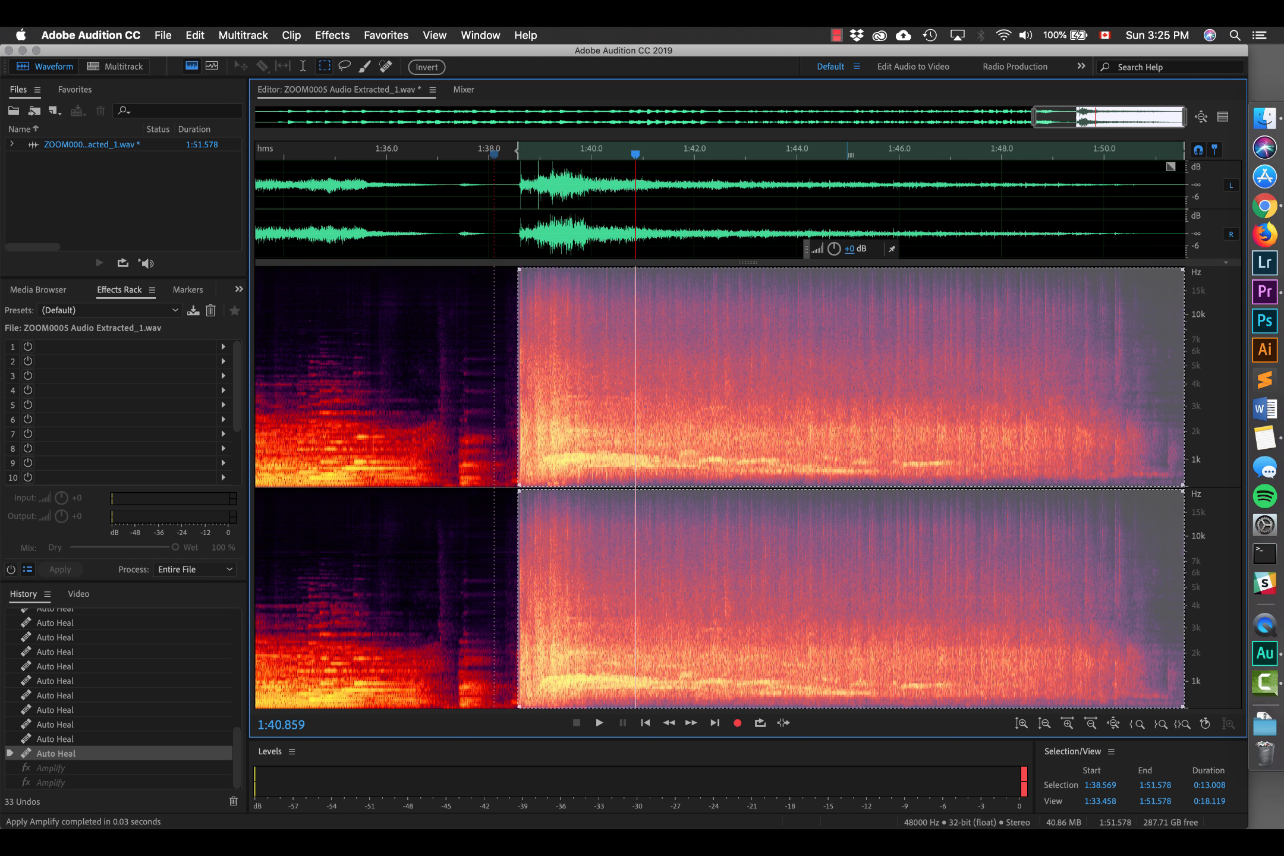
- Lower the selected closing section by 3 dB and play the transition into it from about 1:38.2 and from about 1:37.0
{"action": "left_click", "coordinate": [853, 251]}
{"action": "type", "text": "-3"}
{"action": "key", "text": "Return"}
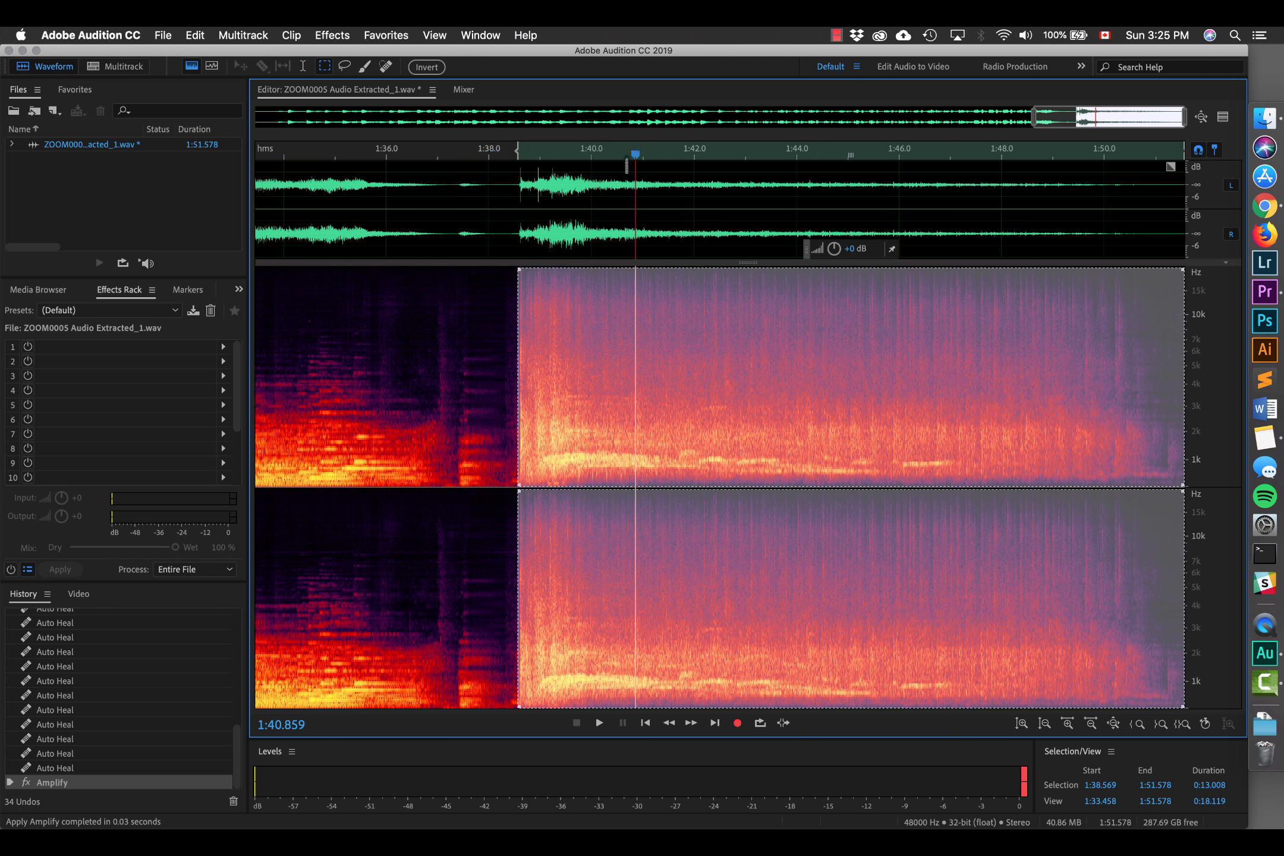
{"action": "key", "text": "space"}
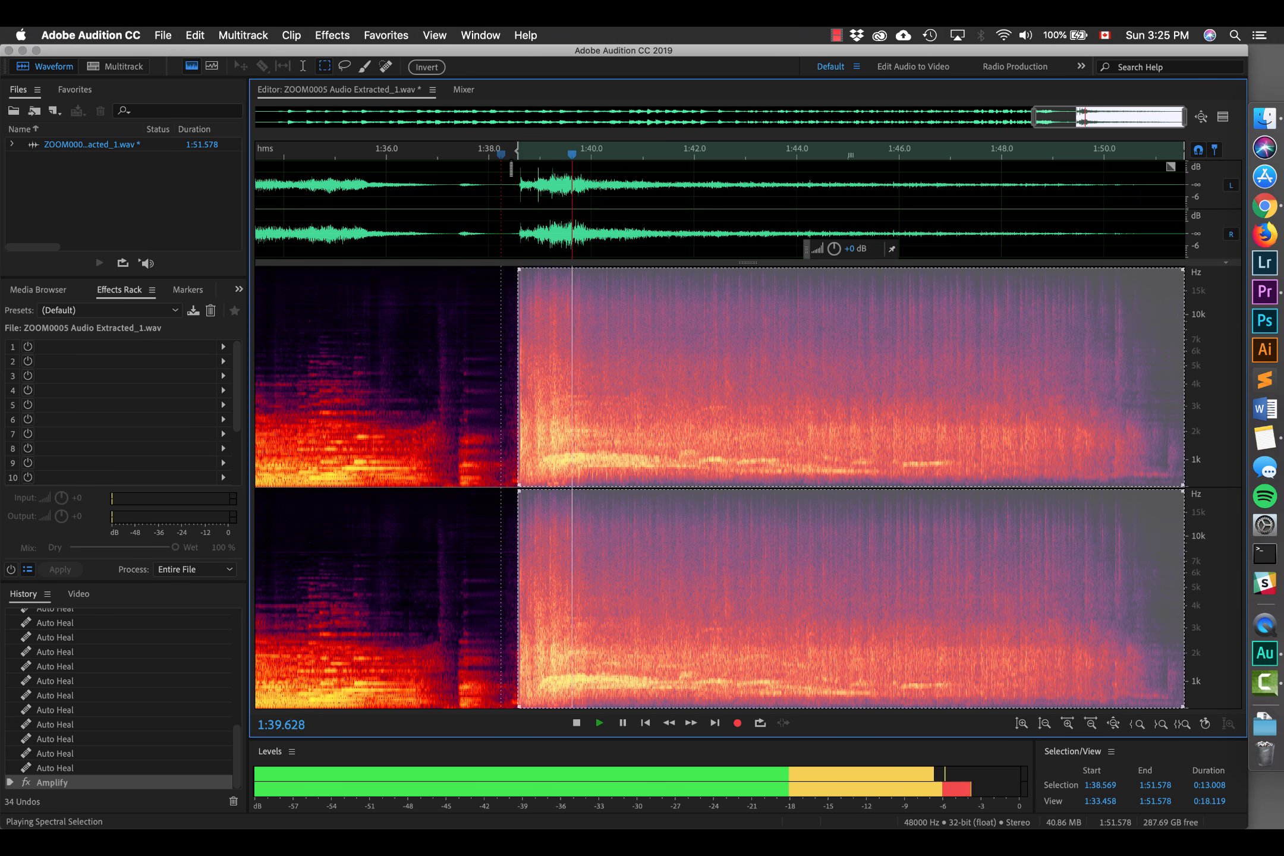
{"action": "left_click", "coordinate": [447, 169]}
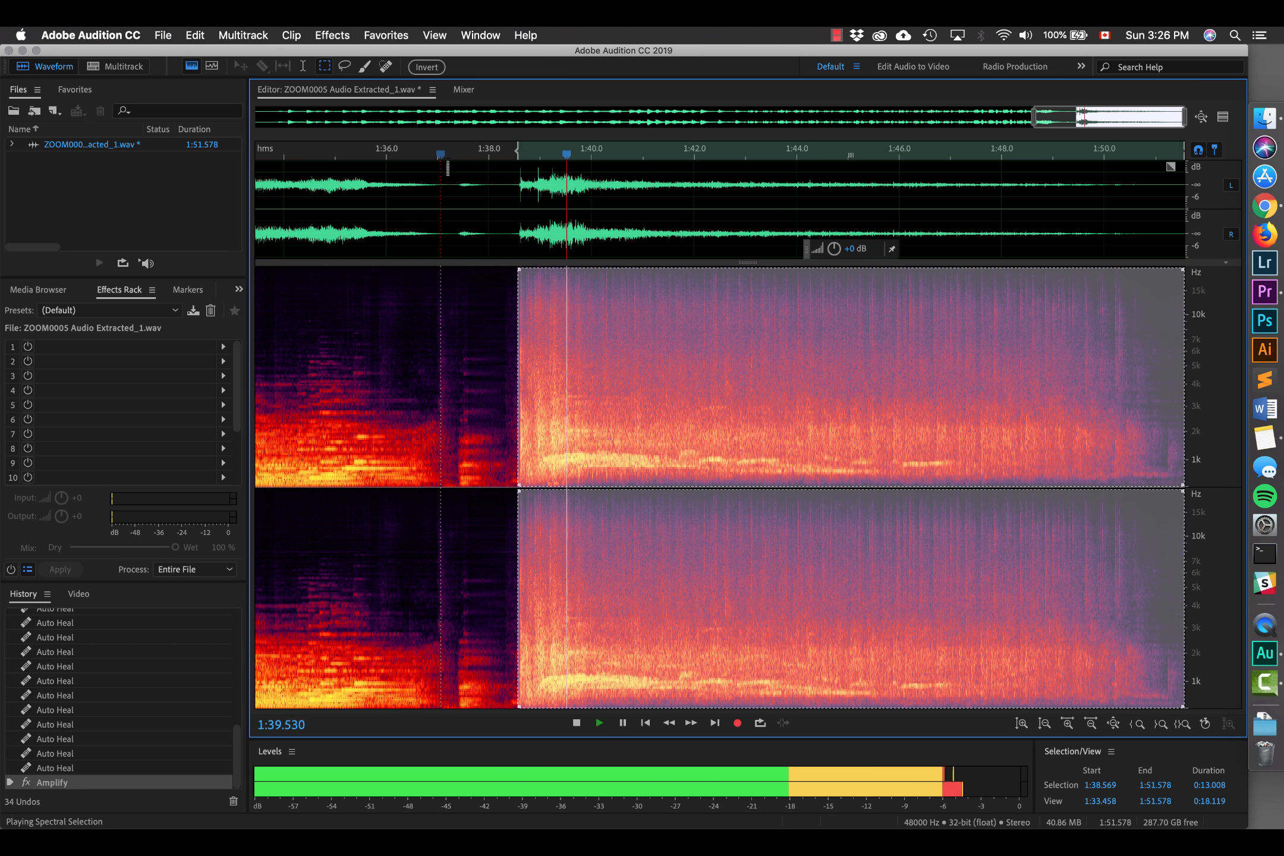
{"action": "key", "text": "space"}
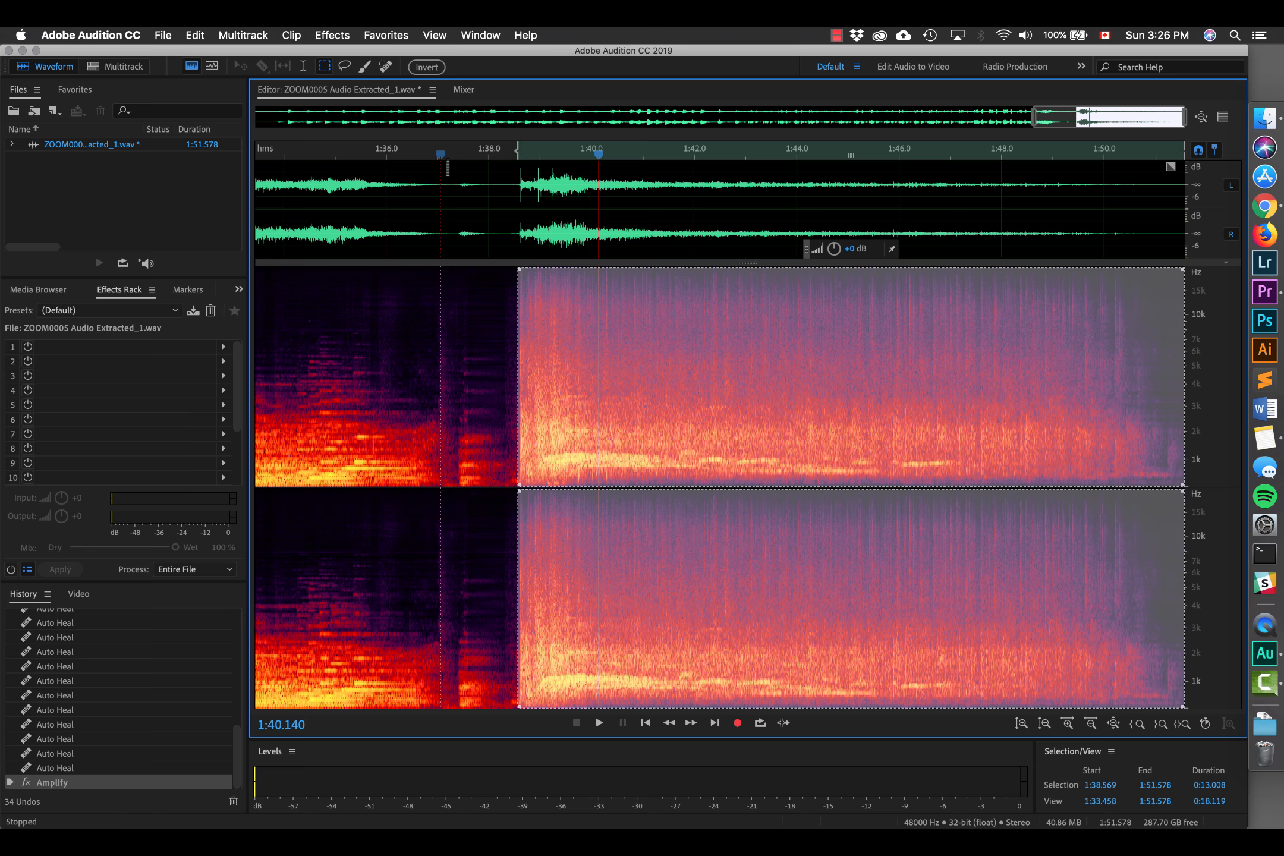
- Save the edited audio file, quit Audition, and switch to the MVI_0815 sequence in Premiere Pro
{"action": "key", "text": "super+s"}
{"action": "key", "text": "super+q"}
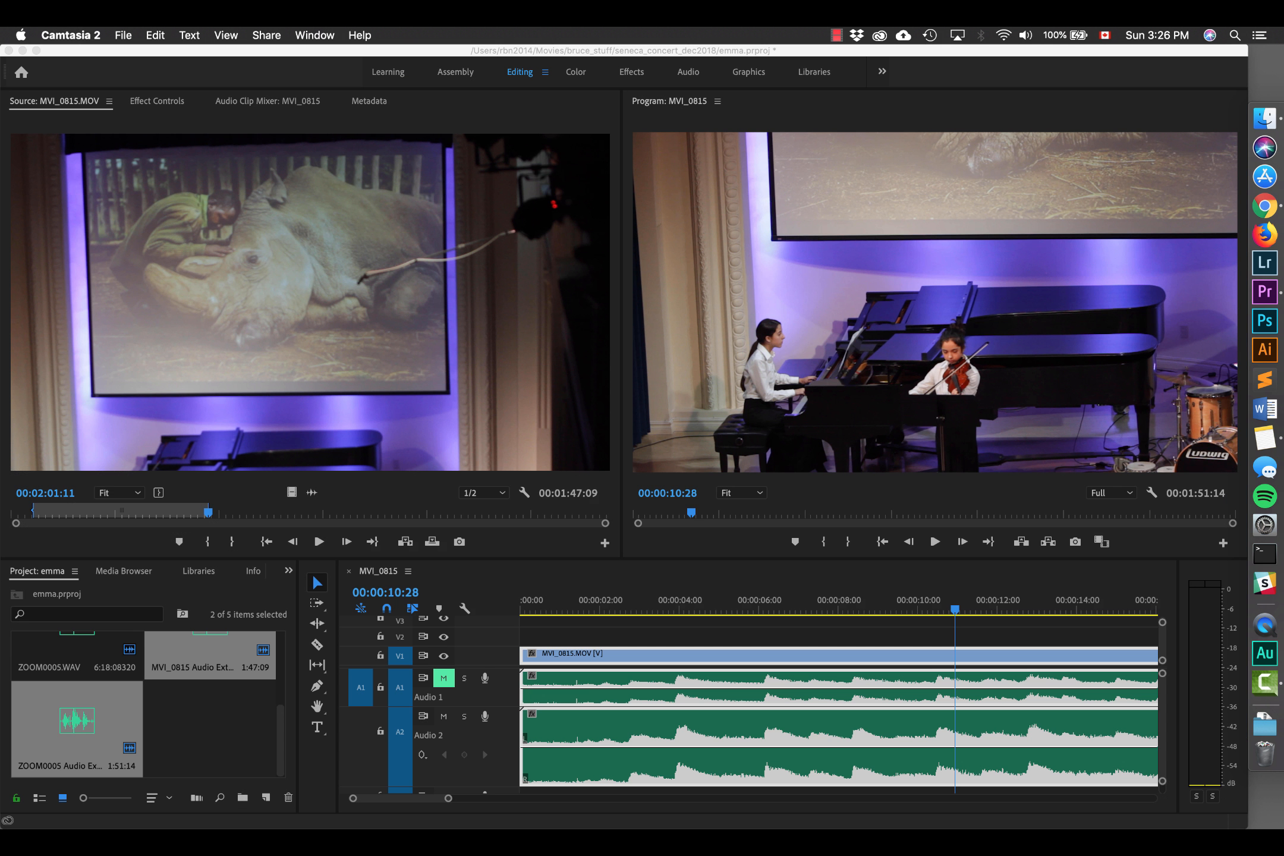
{"action": "left_click", "coordinate": [596, 747]}
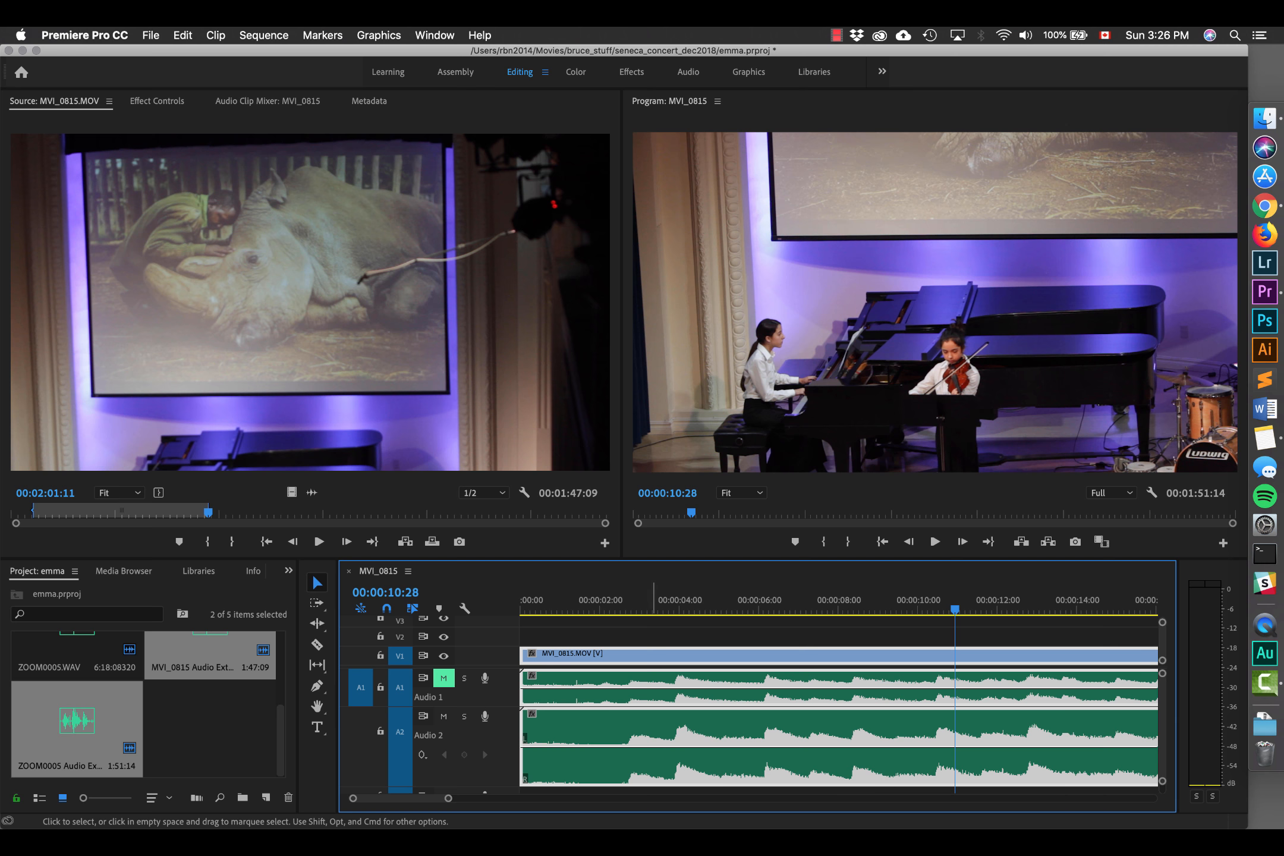
- Play the MVI_0815 sequence from near the start, about 00:00:01:05, to check the cleaned audio against the video
{"action": "left_click", "coordinate": [612, 605]}
{"action": "key", "text": "space"}
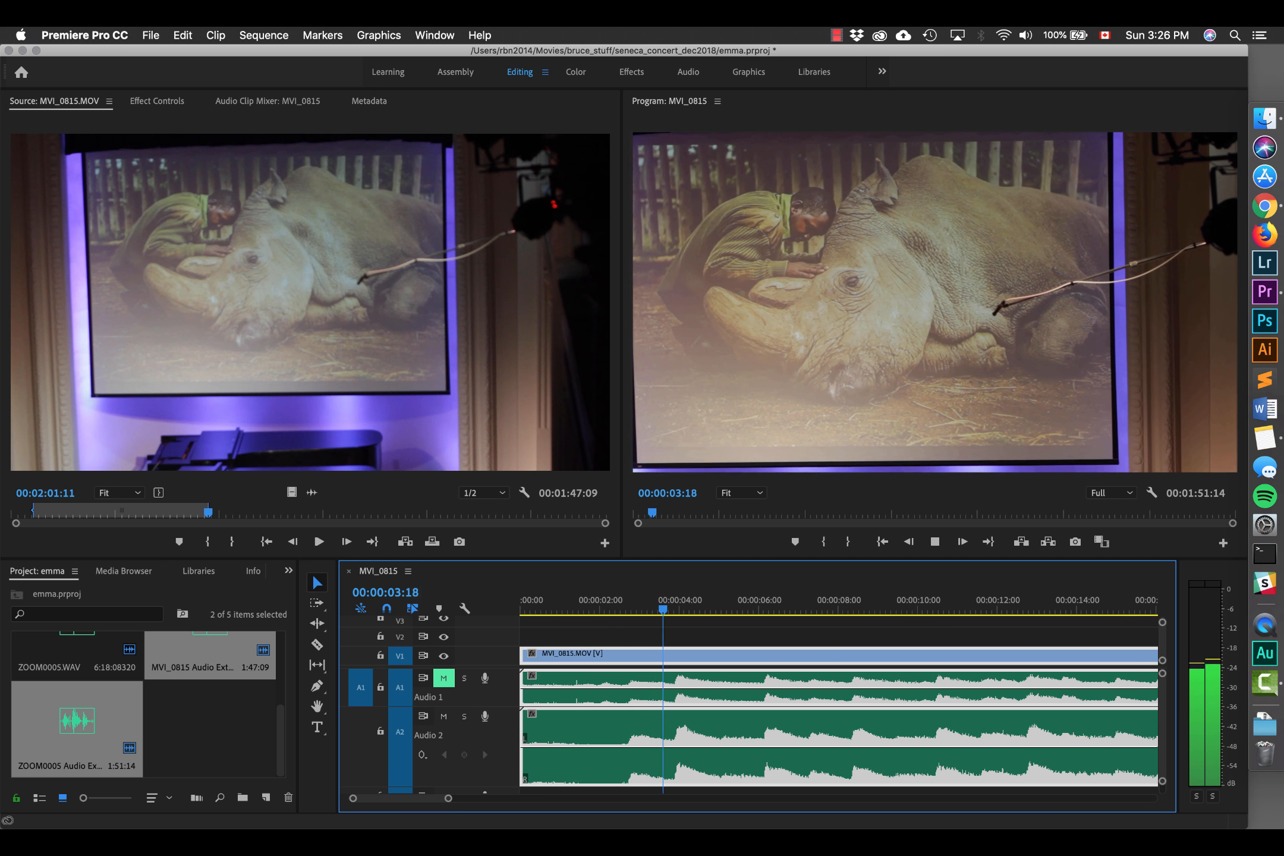
{"action": "left_click", "coordinate": [567, 601]}
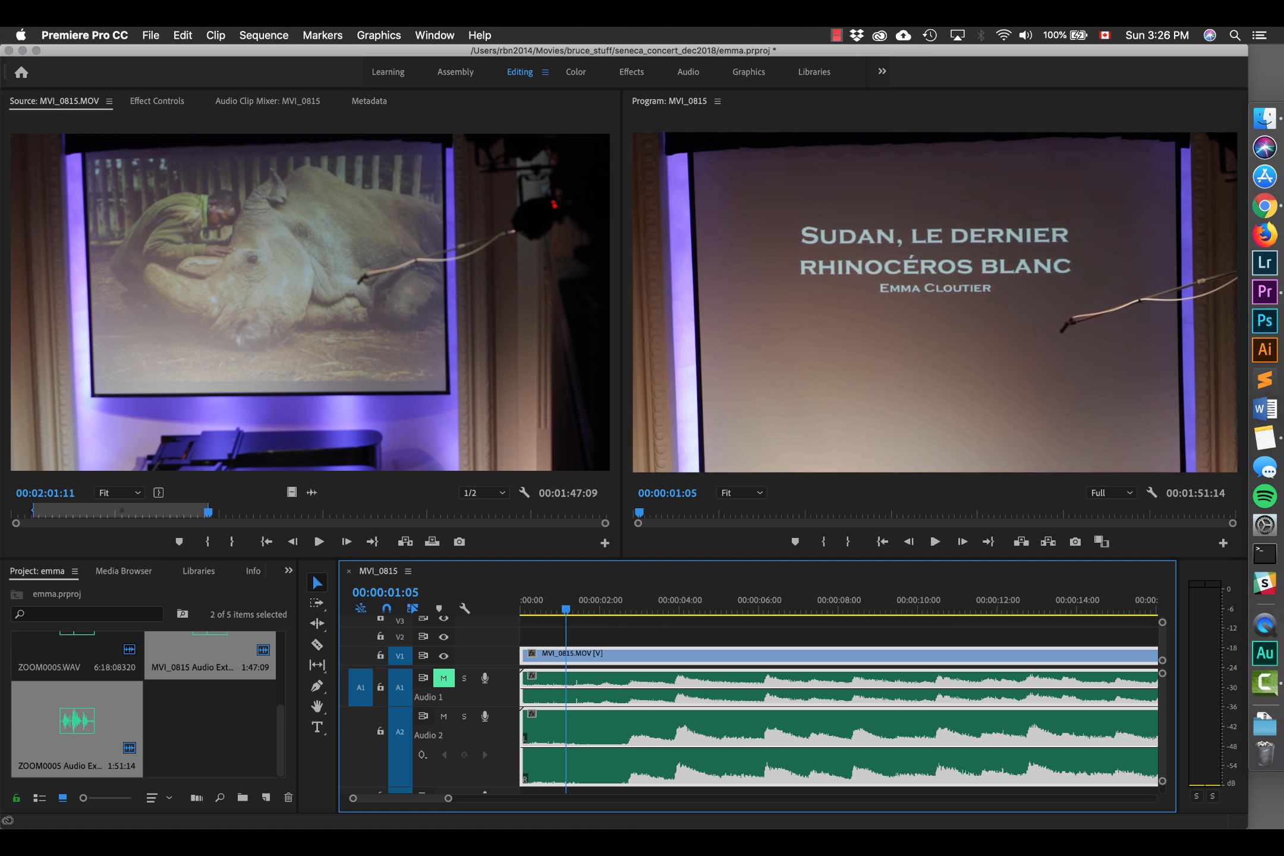
{"action": "key", "text": "space"}
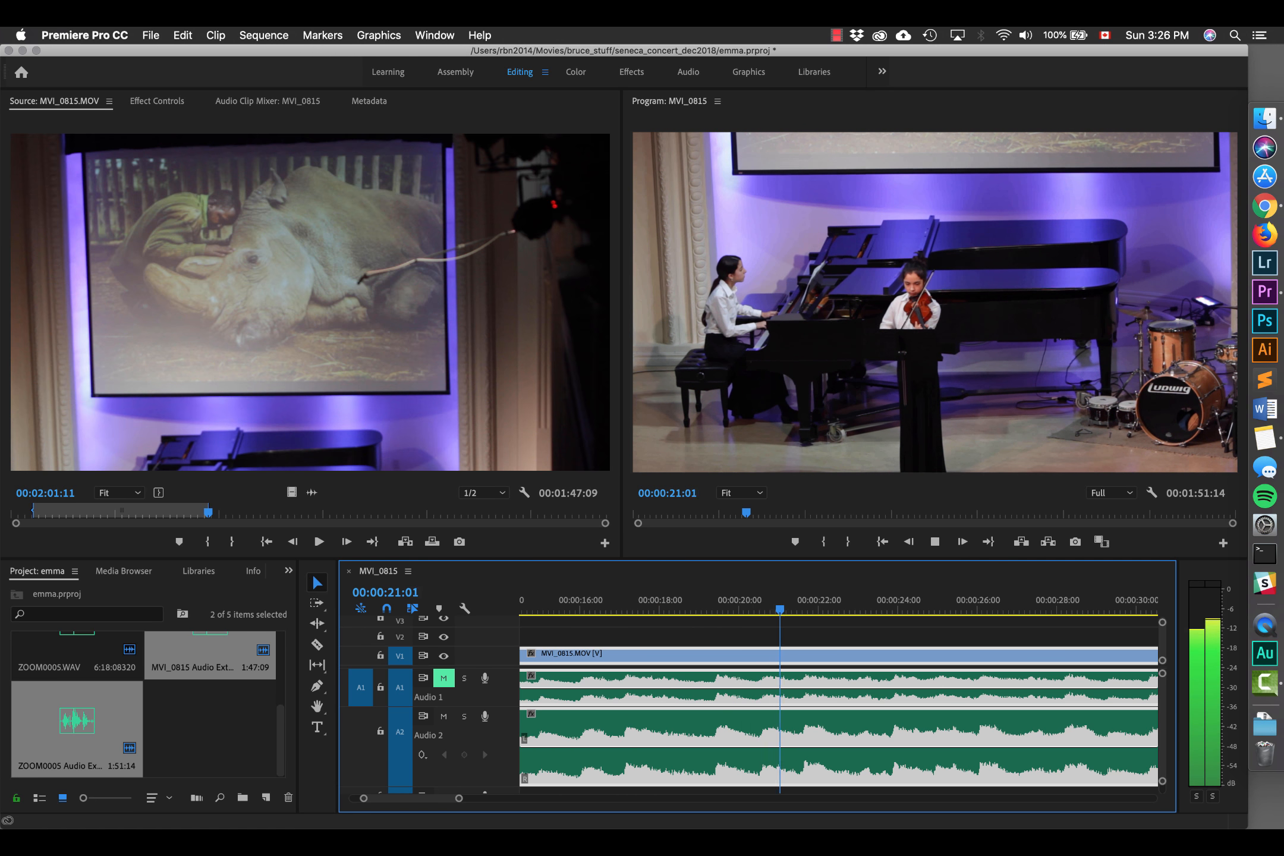
{"action": "key", "text": "space"}
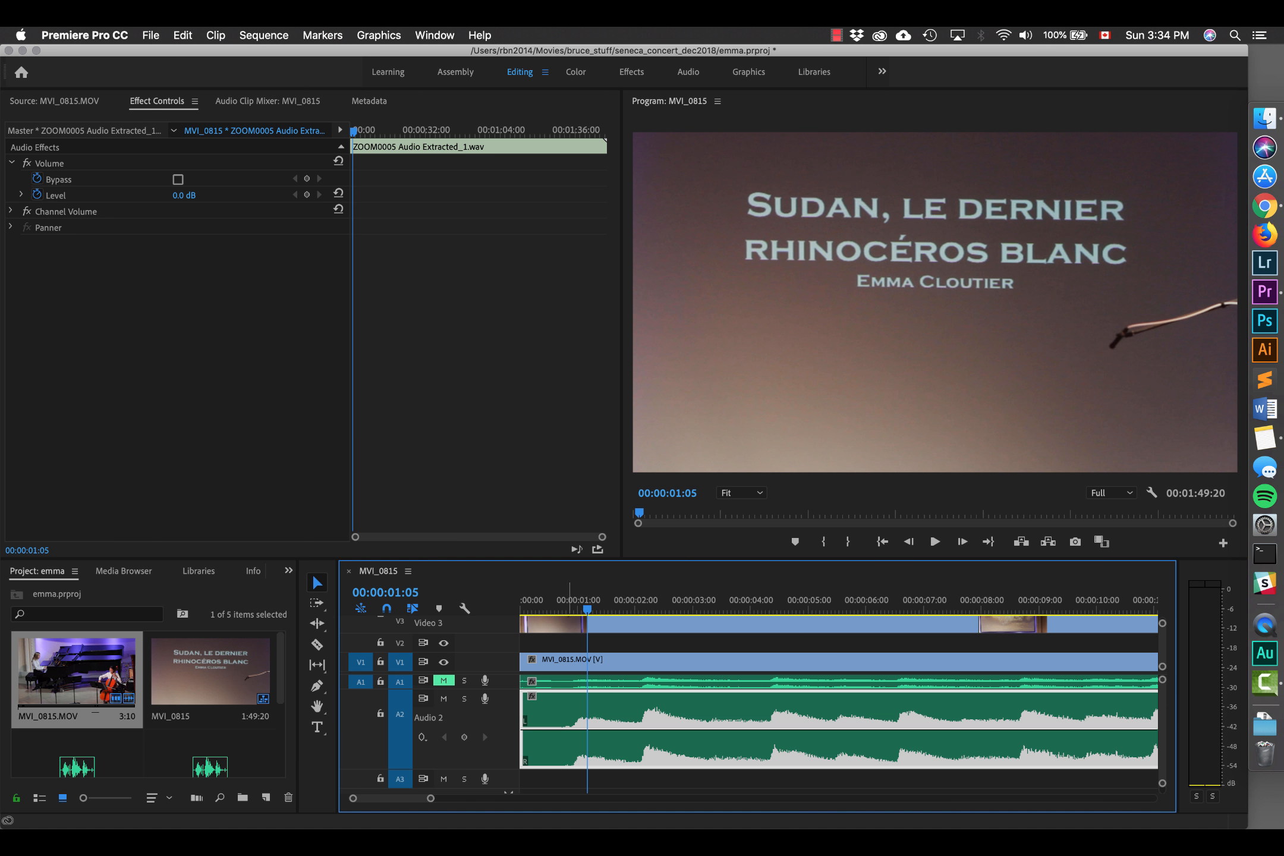
- Fade in the Audio 2 clip with Level keyframes at 00:00:00:27 and the clip start, lower and shift the first one, and play the opening
{"action": "left_click_drag", "start_coordinate": [589, 607], "coordinate": [572, 608]}
{"action": "left_click", "coordinate": [307, 195]}
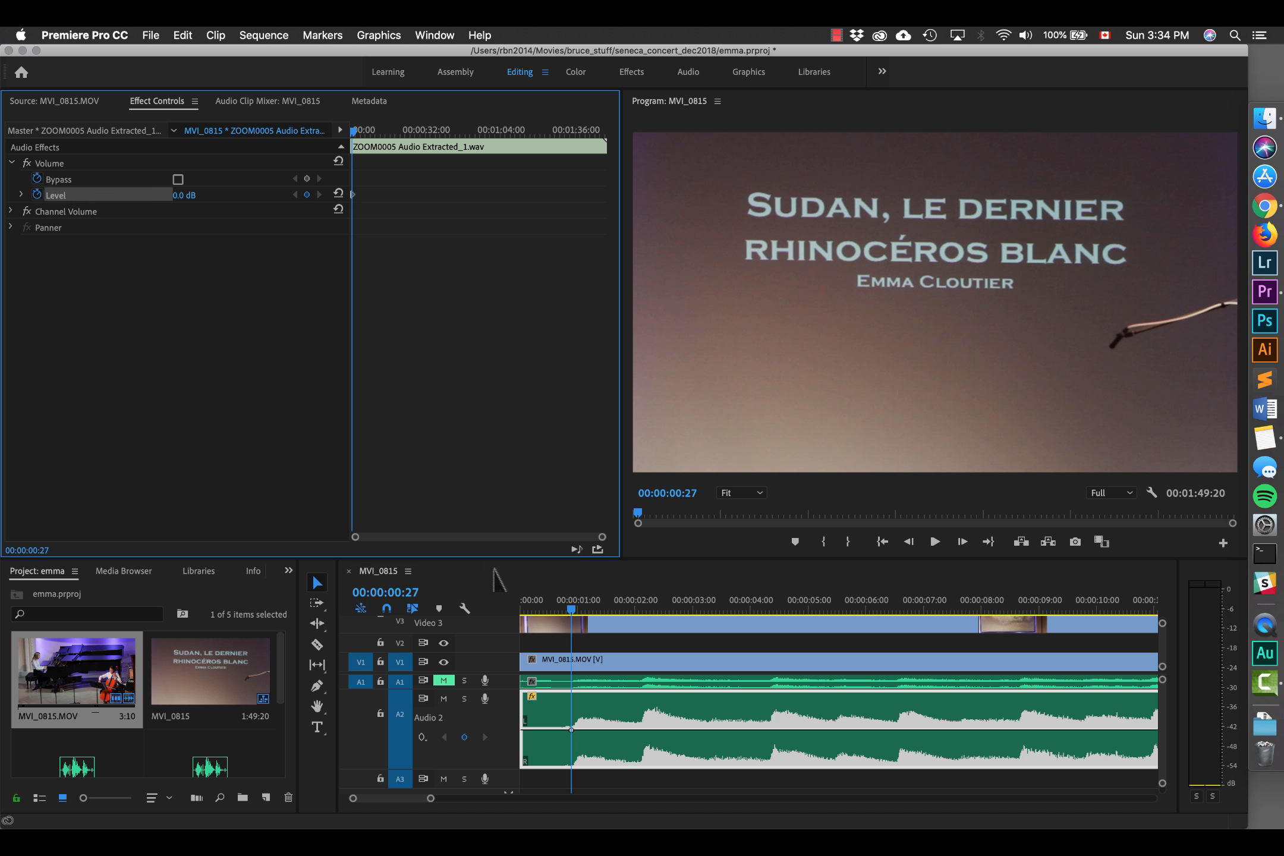
{"action": "left_click_drag", "start_coordinate": [572, 608], "coordinate": [521, 609]}
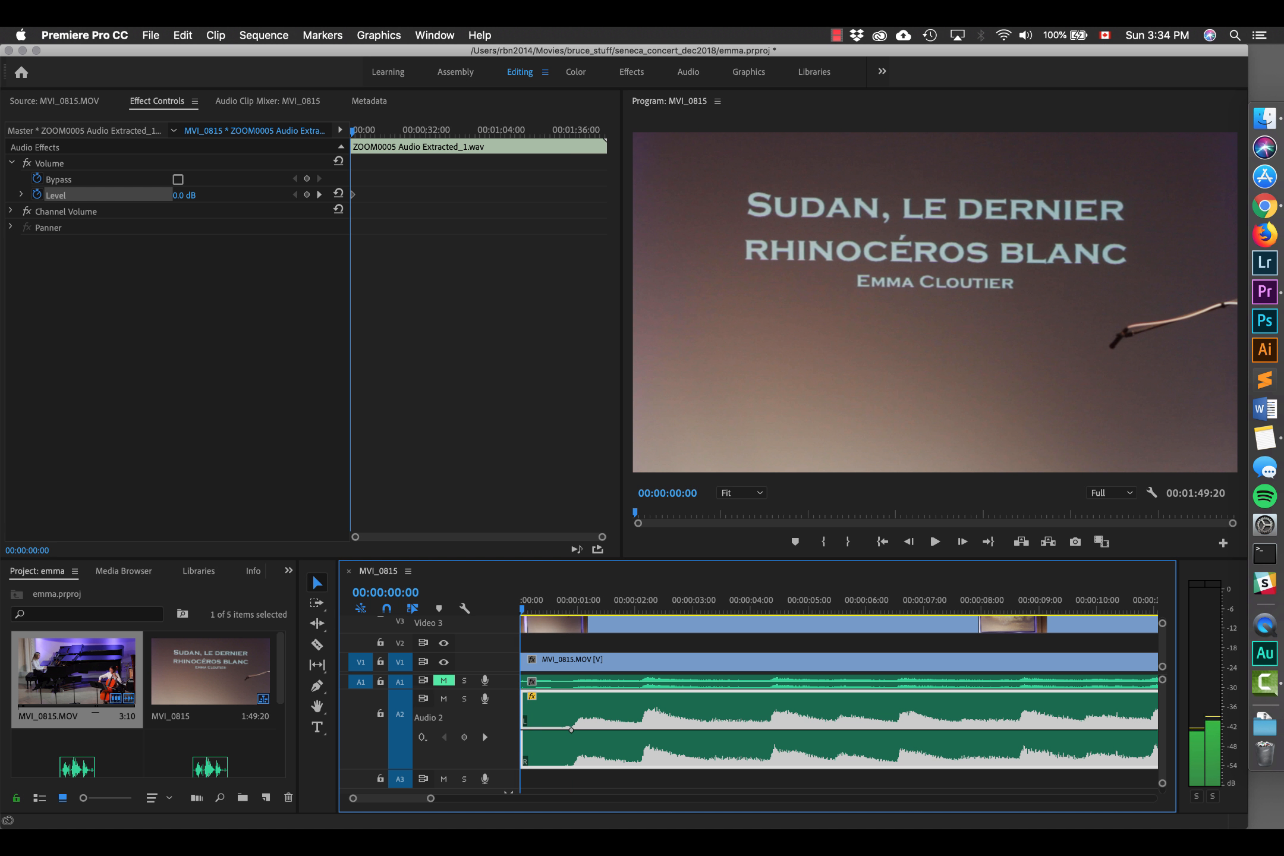
{"action": "left_click", "coordinate": [306, 195]}
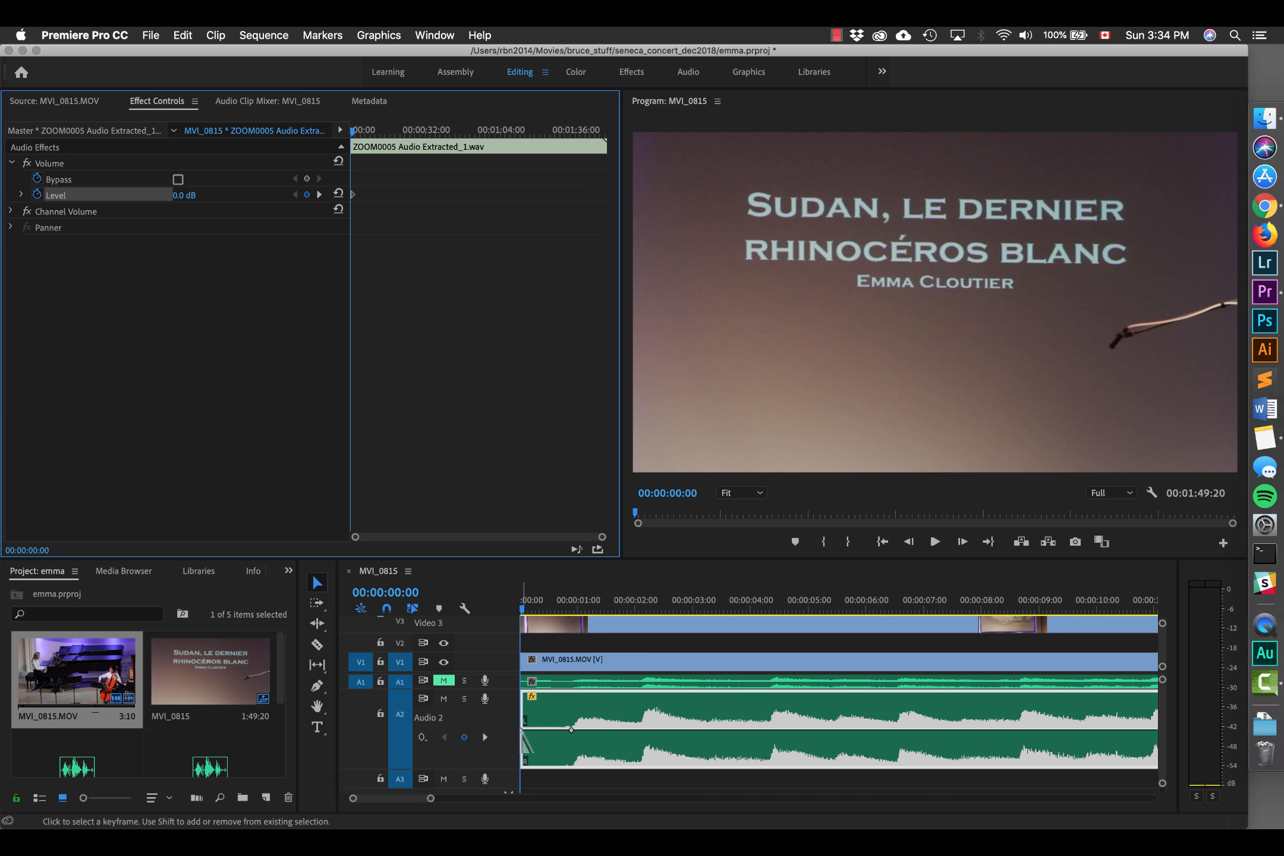
{"action": "left_click_drag", "start_coordinate": [523, 728], "coordinate": [552, 763]}
{"action": "key", "text": "space"}
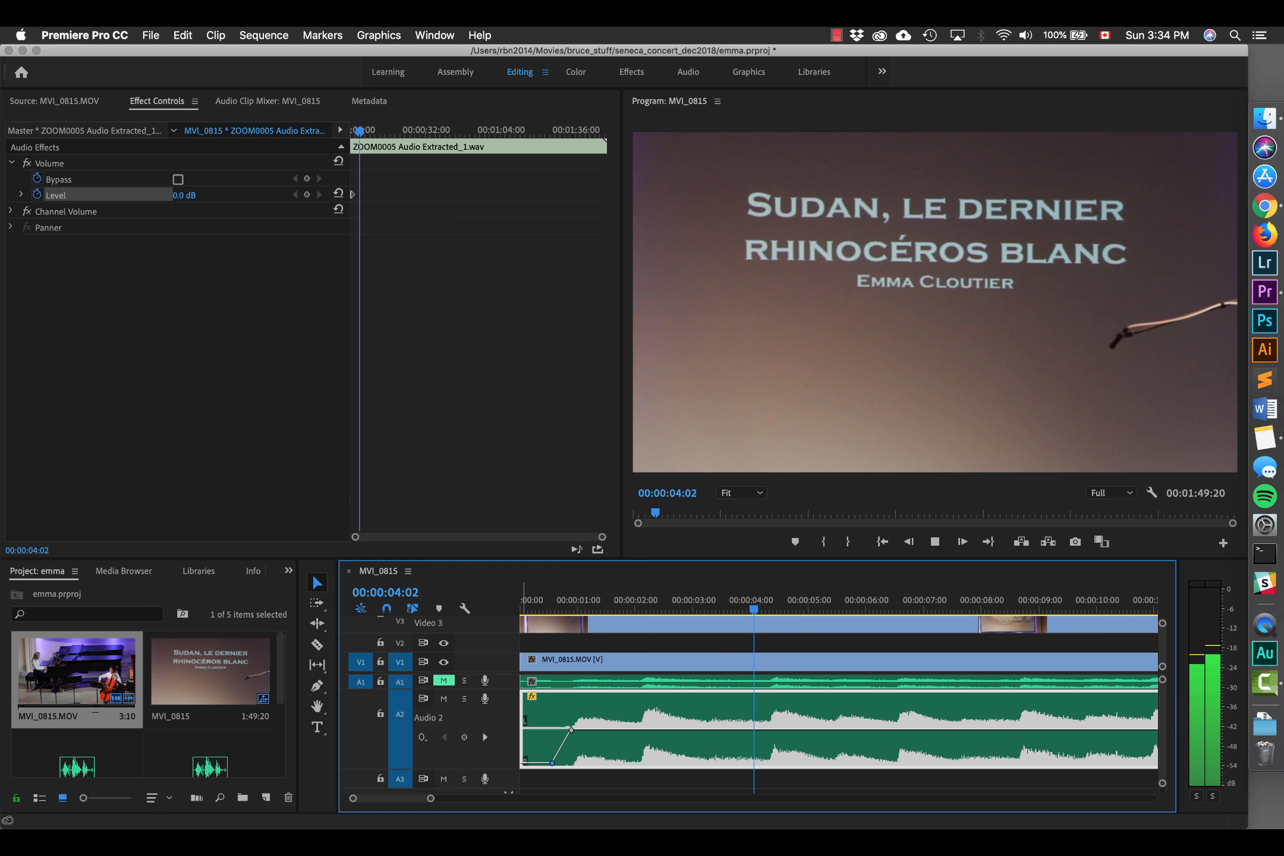
{"action": "key", "text": "space"}
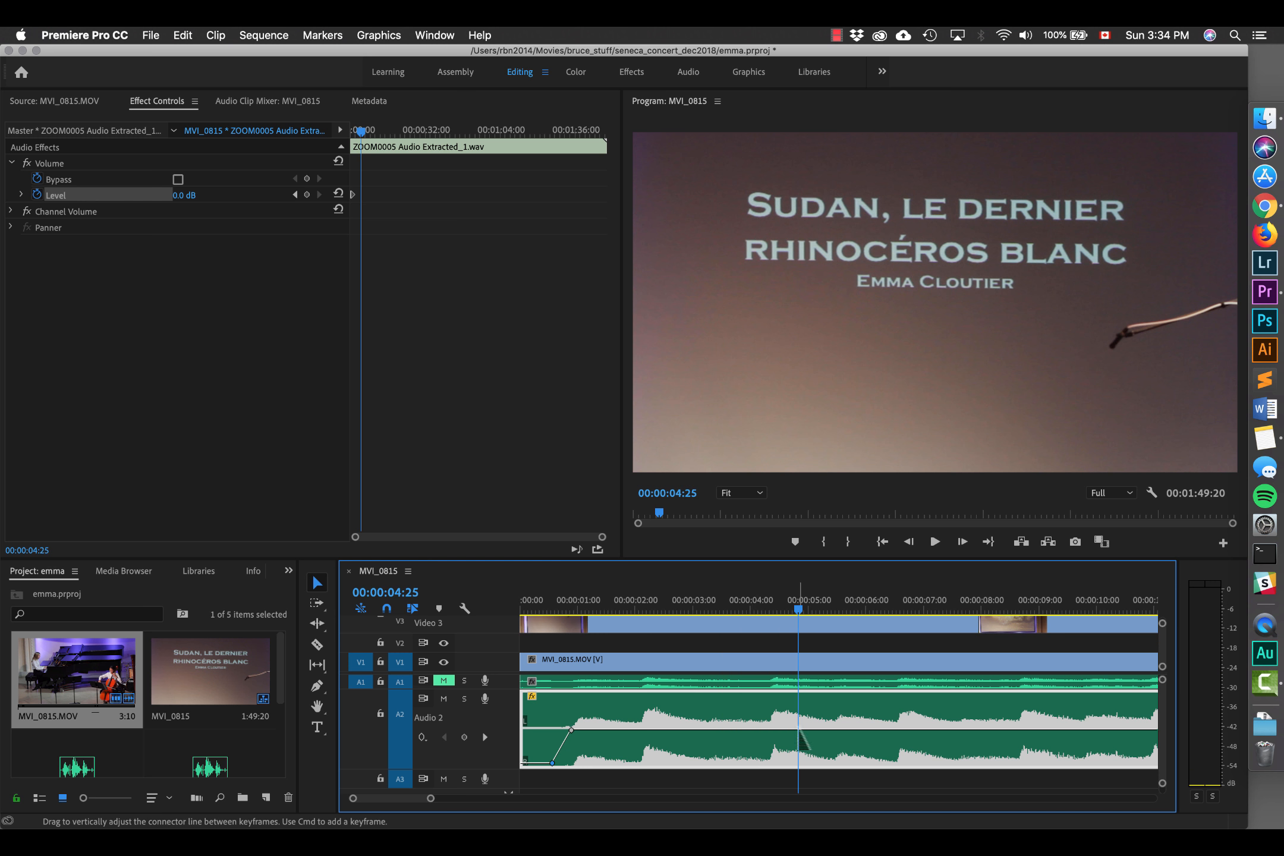
- Add Level keyframes to the Audio 2 clip at 00:01:36:06 and 00:01:38:20, around the start of the closing section
{"action": "scroll", "coordinate": [803, 729], "scroll_direction": "right", "scroll_amount": 5}
{"action": "scroll", "coordinate": [803, 729], "scroll_direction": "right", "scroll_amount": 5}
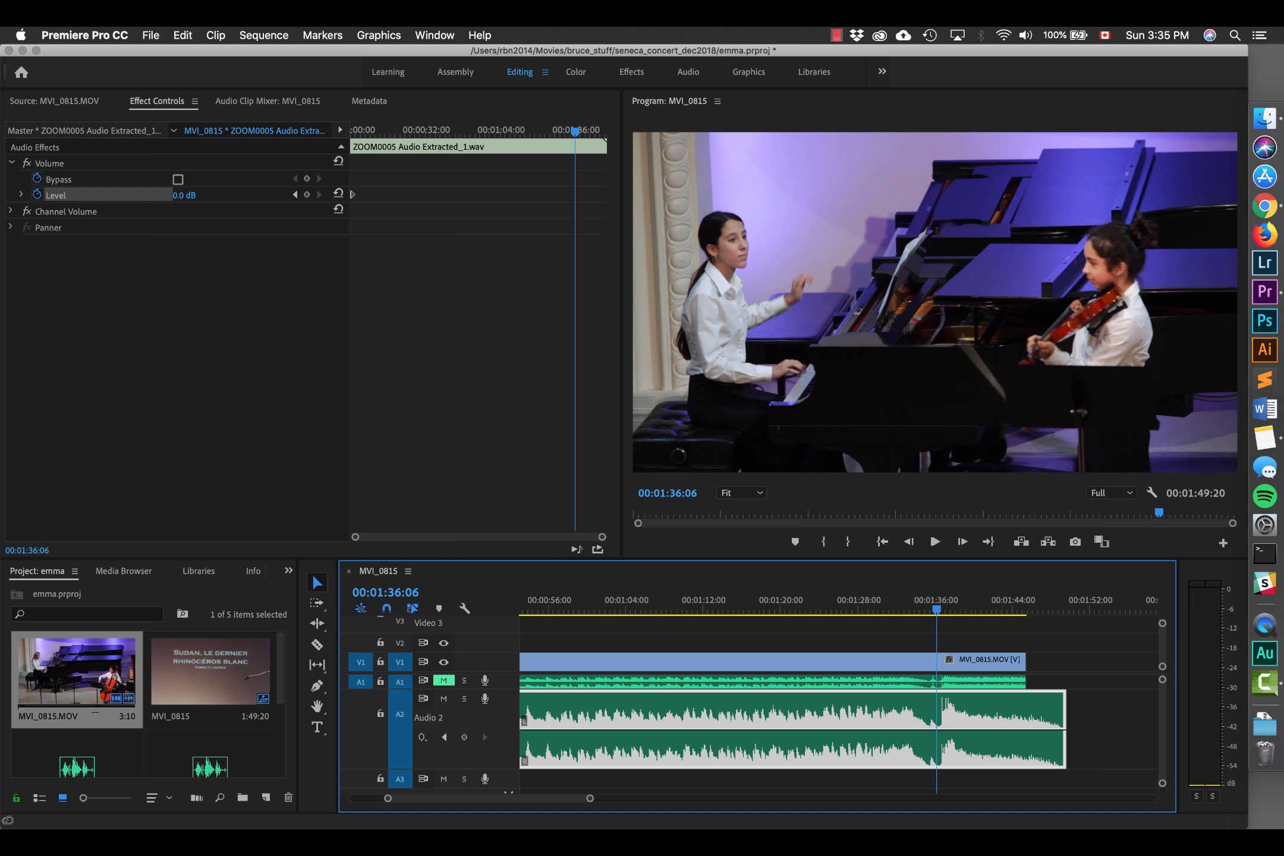
{"action": "left_click", "coordinate": [307, 195]}
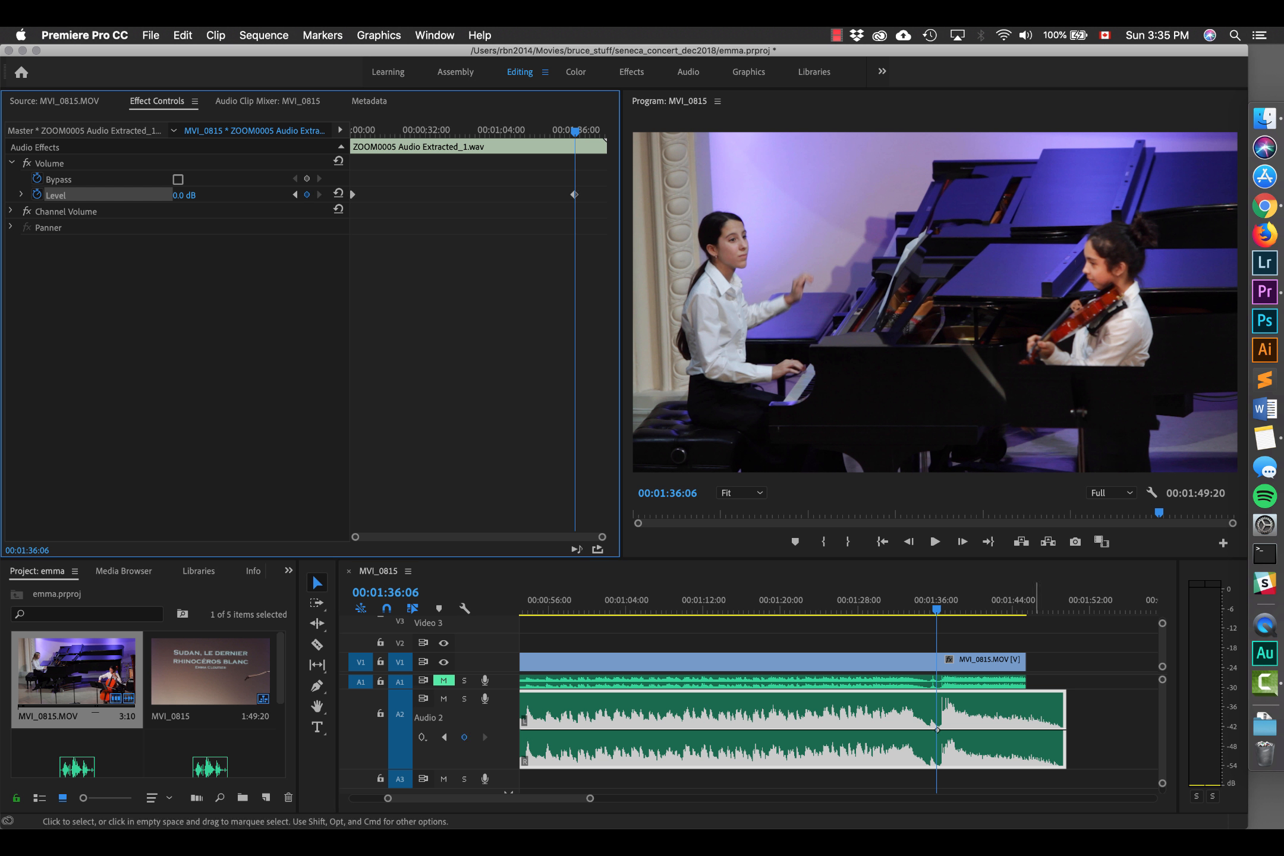
{"action": "key", "text": "space"}
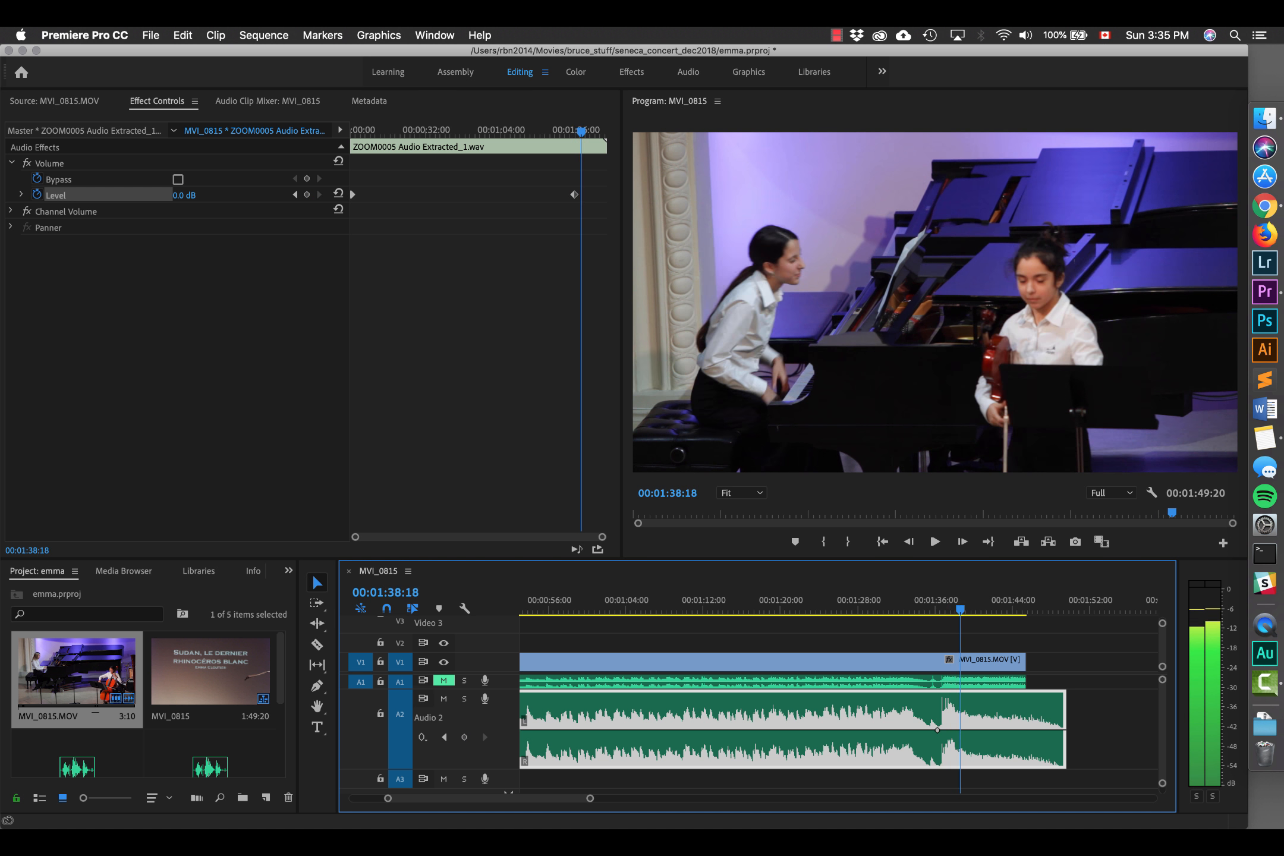
{"action": "left_click", "coordinate": [307, 195]}
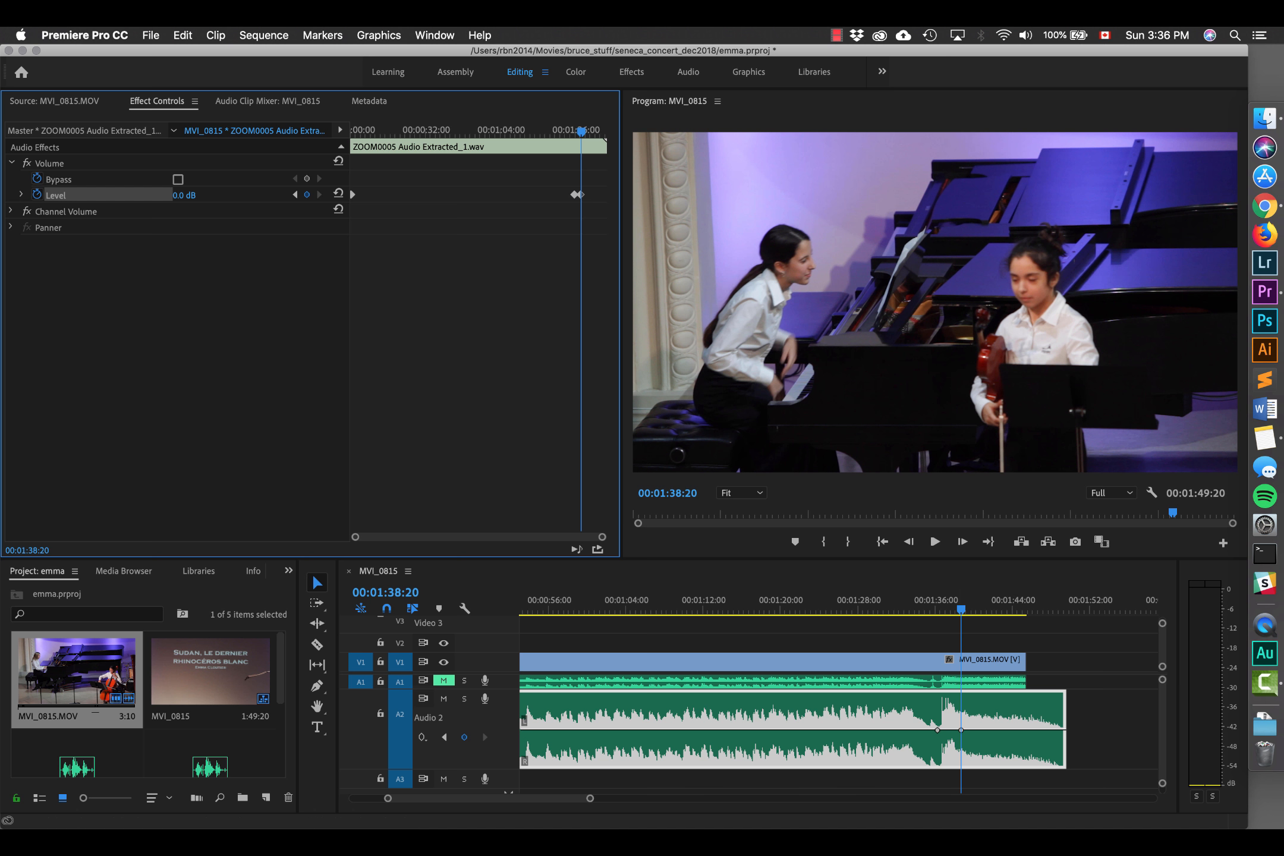
- Add a lowered Level keyframe at 00:01:36:20, shift the preceding keyframe closer to it, and play the level dip
{"action": "left_click_drag", "start_coordinate": [590, 799], "coordinate": [535, 798]}
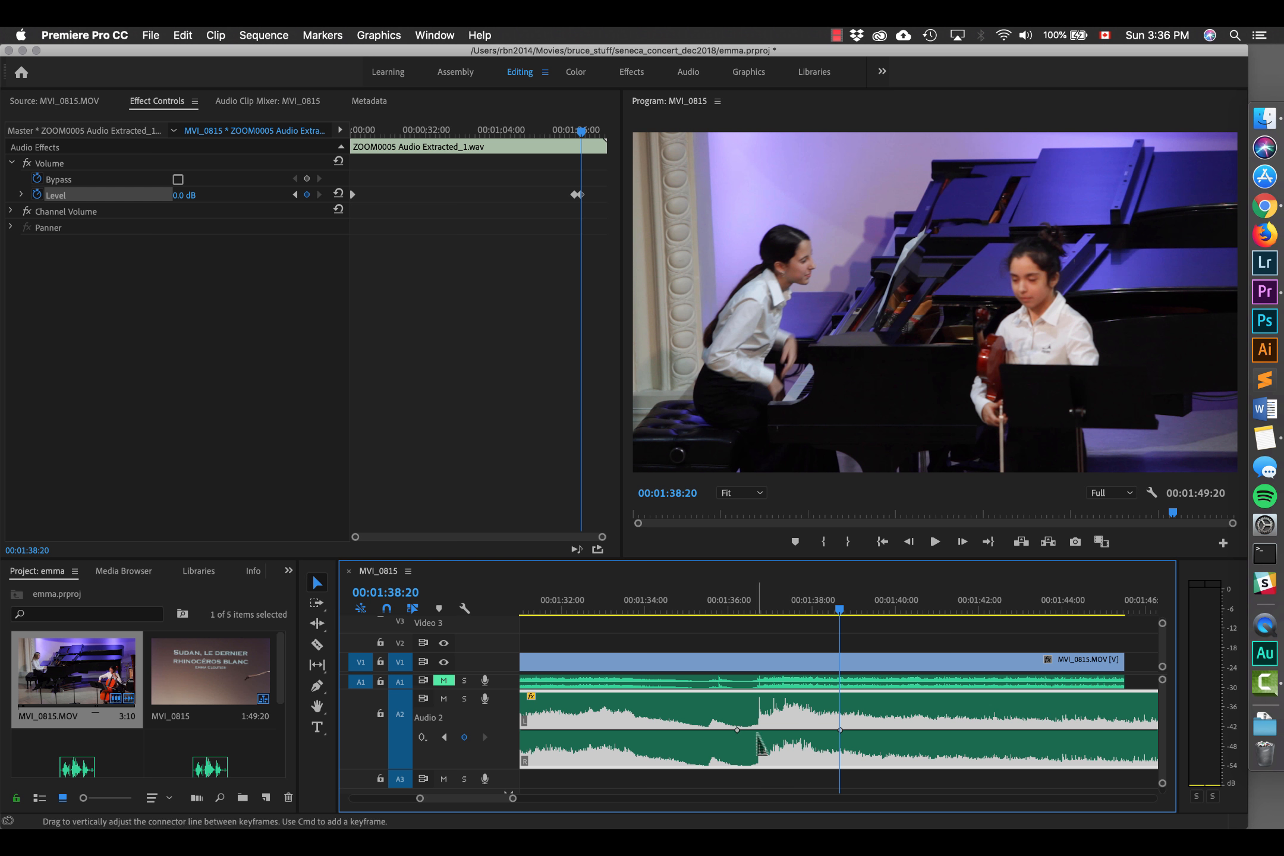
{"action": "left_click", "coordinate": [752, 603]}
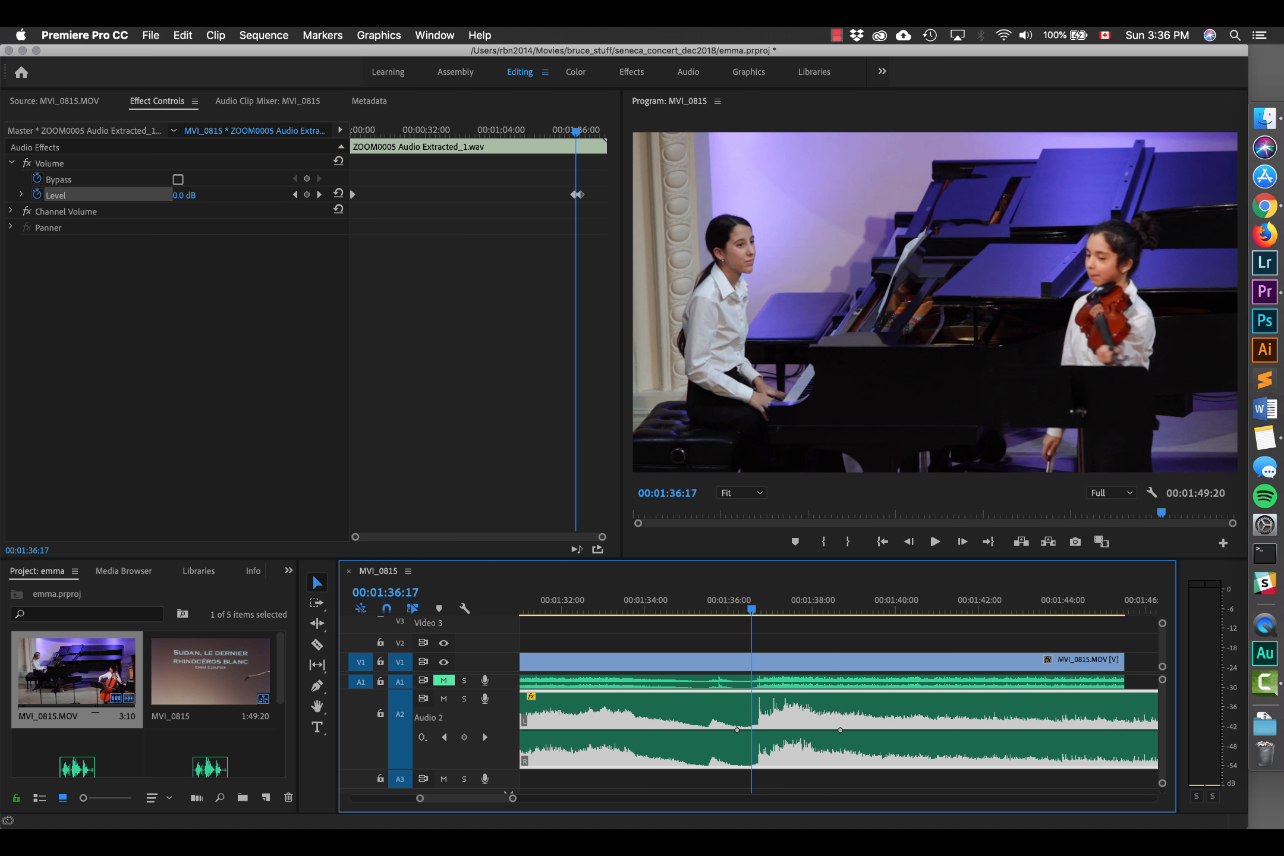
{"action": "left_click_drag", "start_coordinate": [752, 603], "coordinate": [757, 604]}
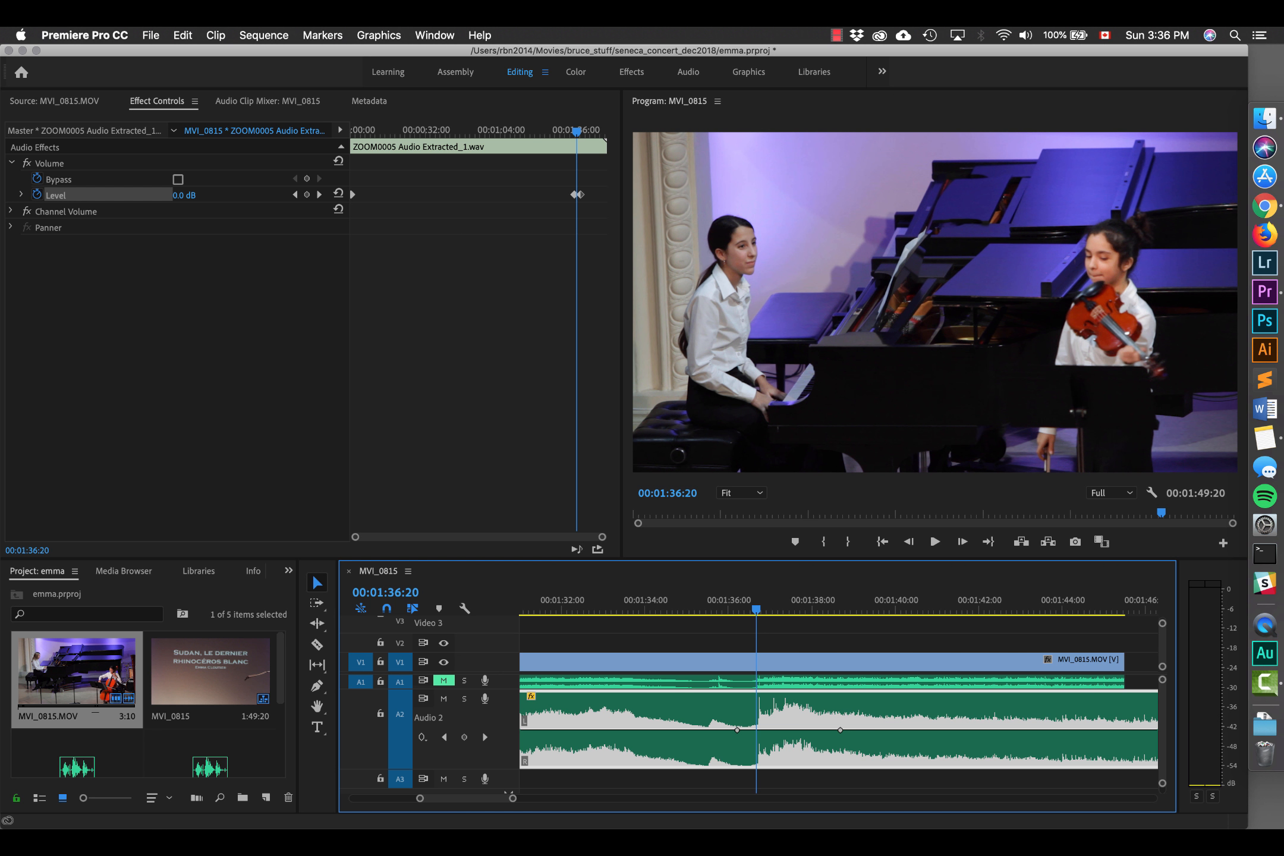
{"action": "left_click", "coordinate": [756, 730]}
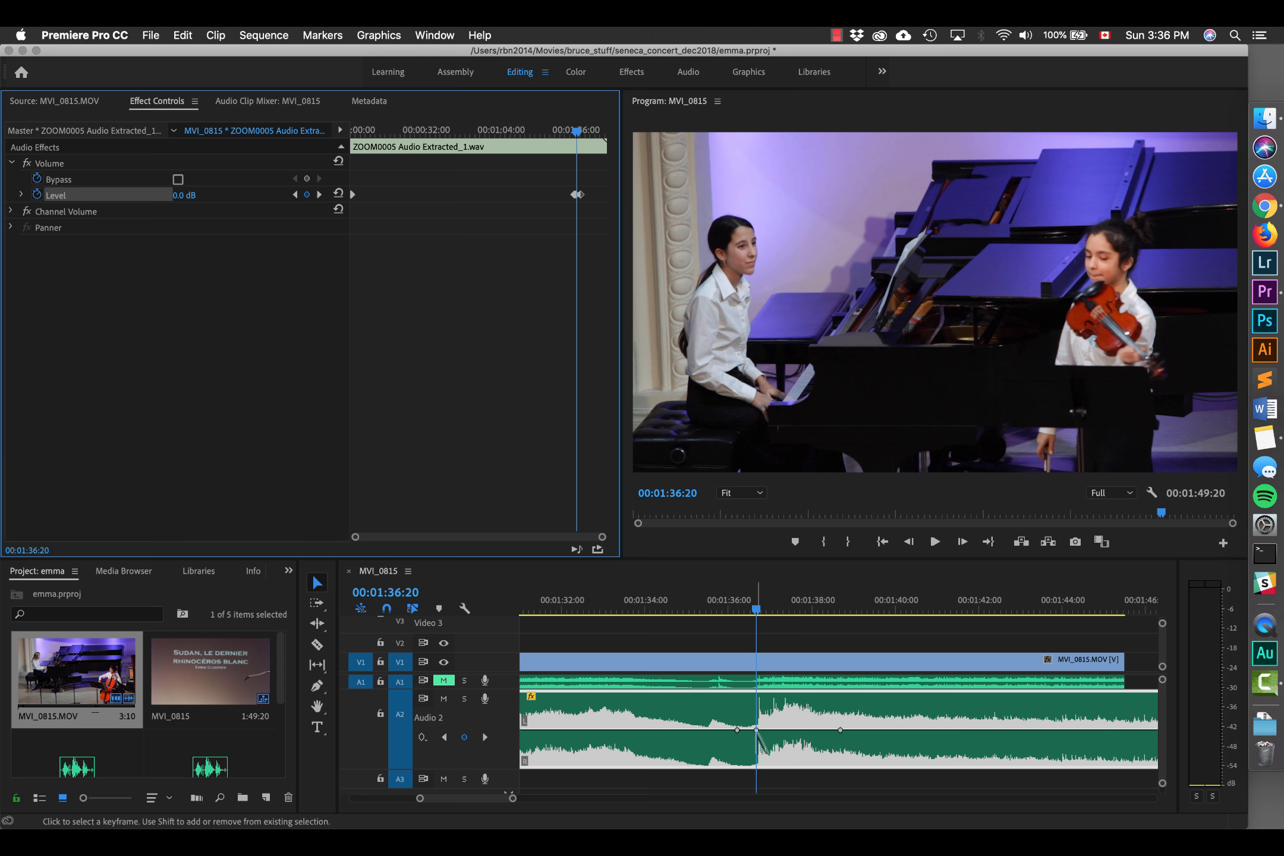
{"action": "mouse_move", "coordinate": [757, 731]}
{"action": "left_mouse_down"}
{"action": "mouse_move", "coordinate": [758, 750]}
{"action": "mouse_move", "coordinate": [749, 730]}
{"action": "left_mouse_up"}
{"action": "key", "text": "space"}
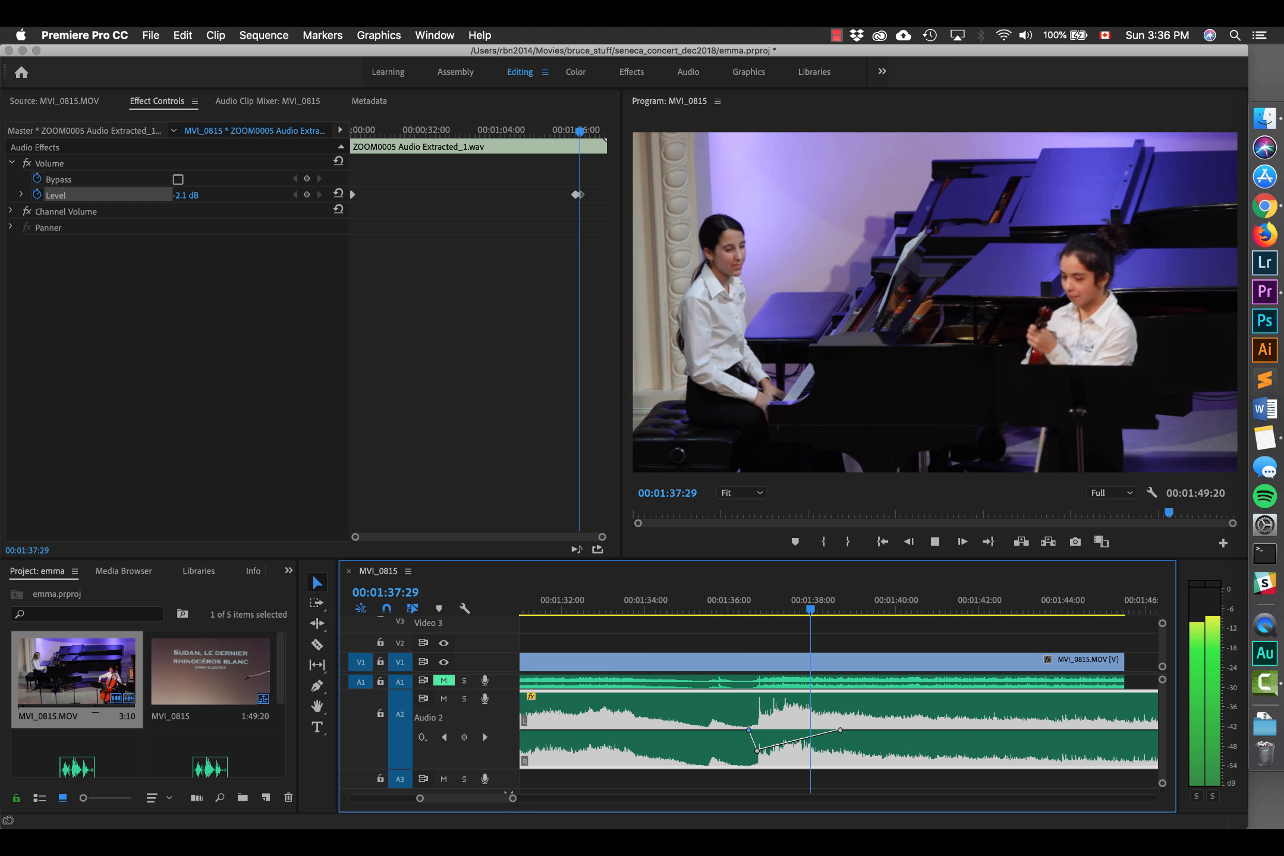
{"action": "key", "text": "space"}
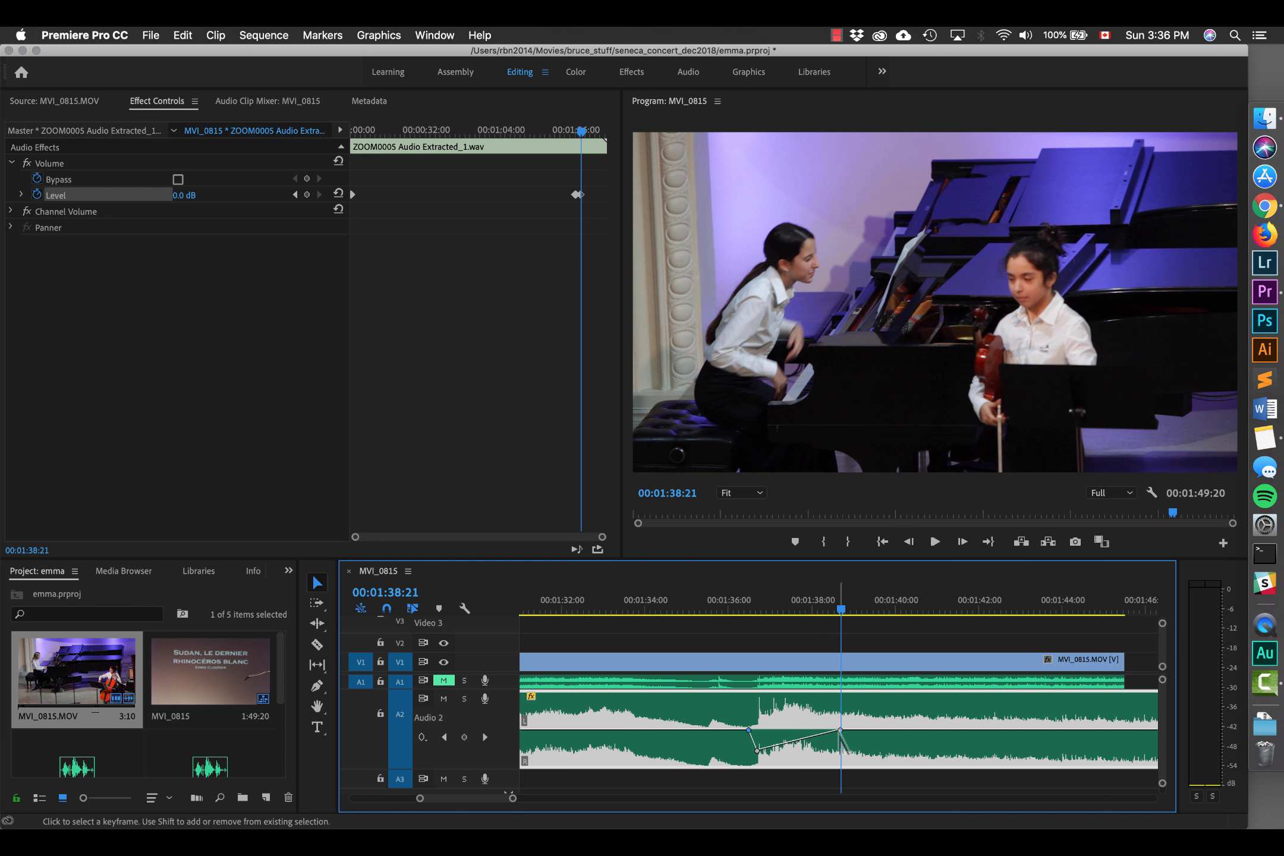
- Raise the last Level keyframe to 3.1 dB, shift it earlier to about 00:01:38:00, and play the closing section
{"action": "left_click_drag", "start_coordinate": [840, 729], "coordinate": [840, 717]}
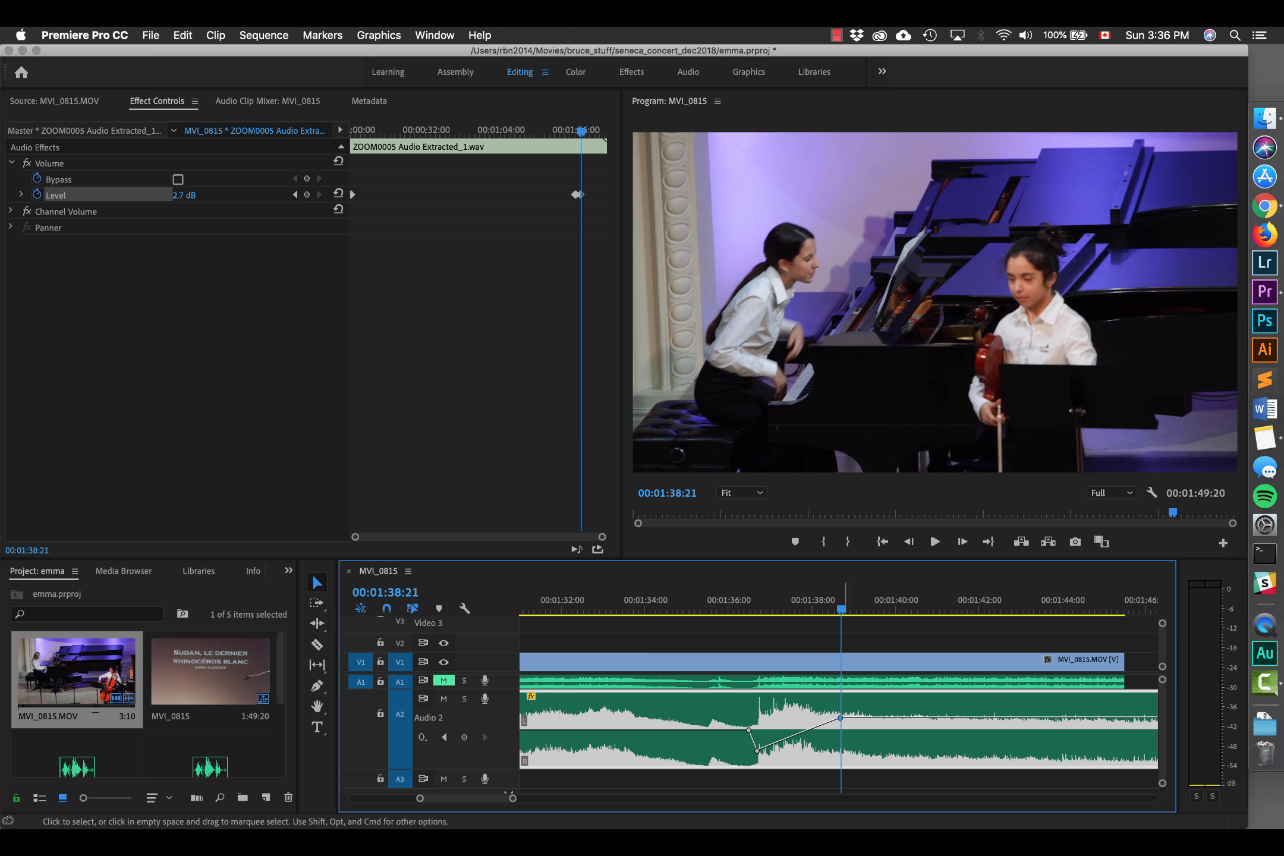
{"action": "left_click_drag", "start_coordinate": [840, 718], "coordinate": [814, 716]}
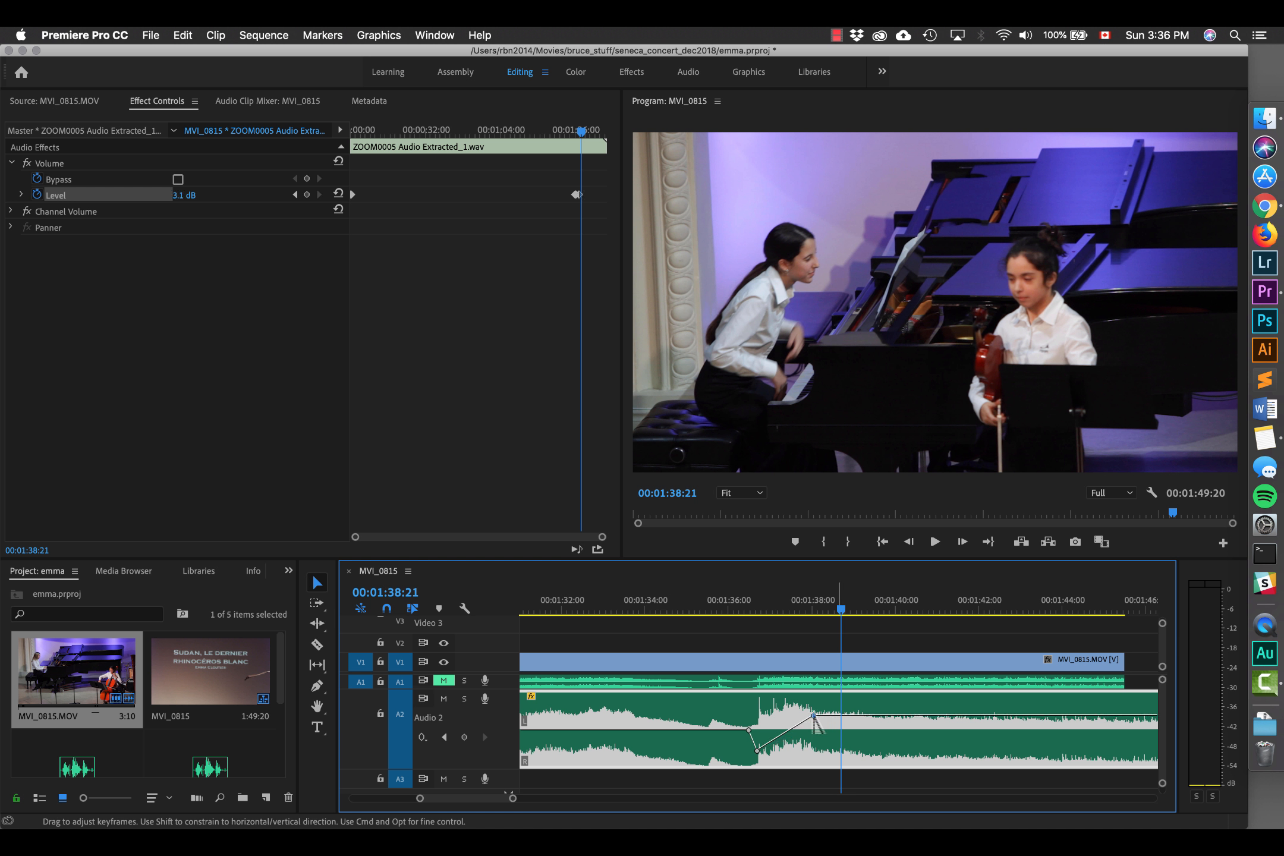
{"action": "left_click_drag", "start_coordinate": [841, 609], "coordinate": [800, 609]}
{"action": "key", "text": "space"}
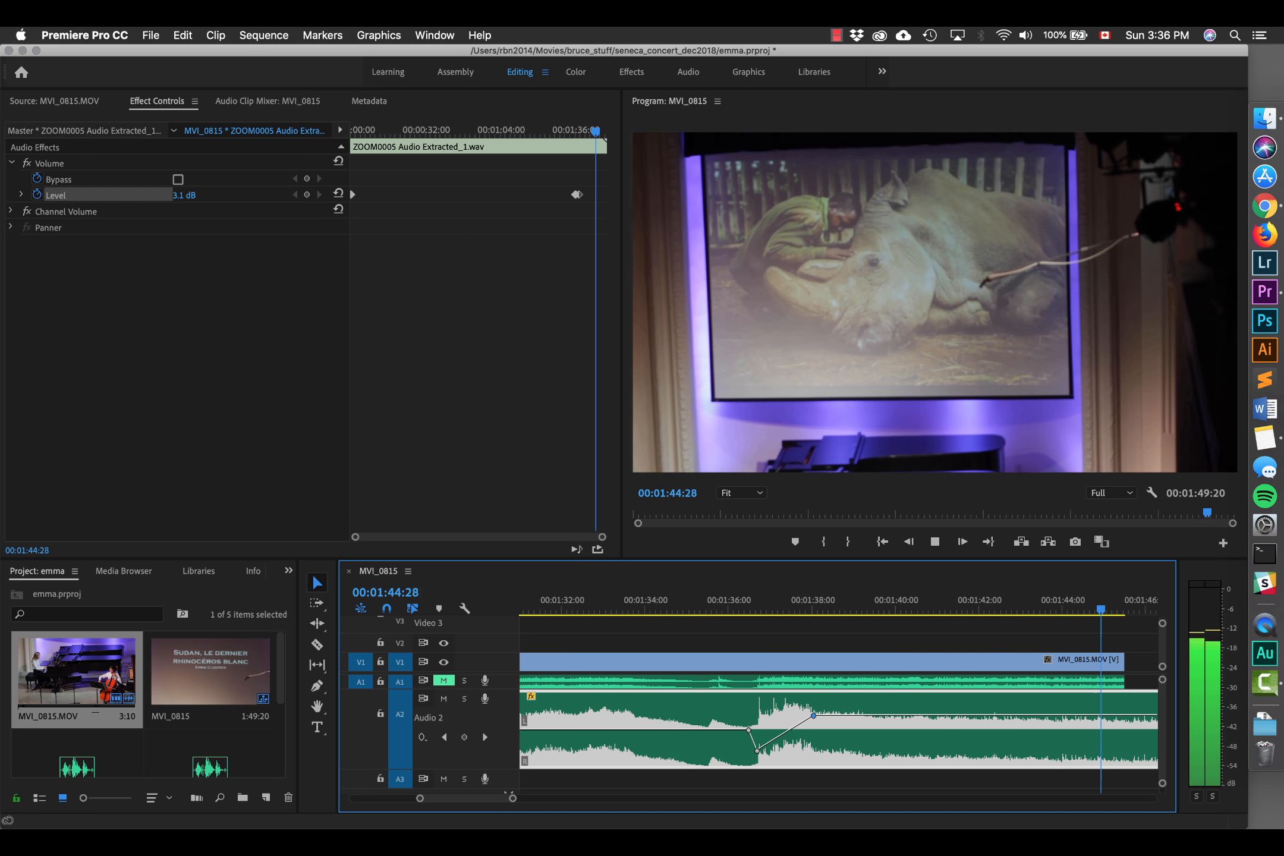
{"action": "key", "text": "space"}
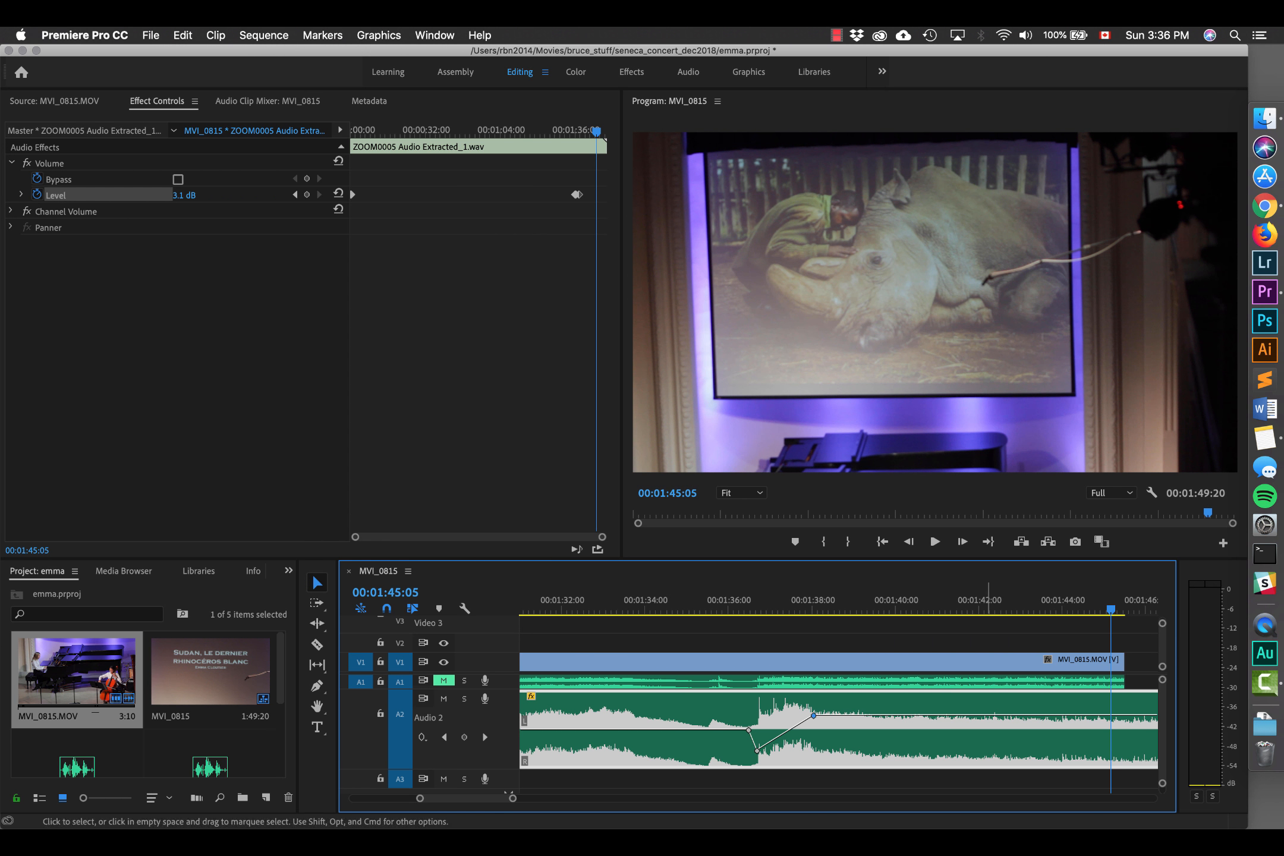
- Add a 3.1 dB Level keyframe to the Audio 2 clip at 00:01:43:23, play briefly, and return the playhead to that keyframe
{"action": "left_click_drag", "start_coordinate": [1113, 609], "coordinate": [1053, 610]}
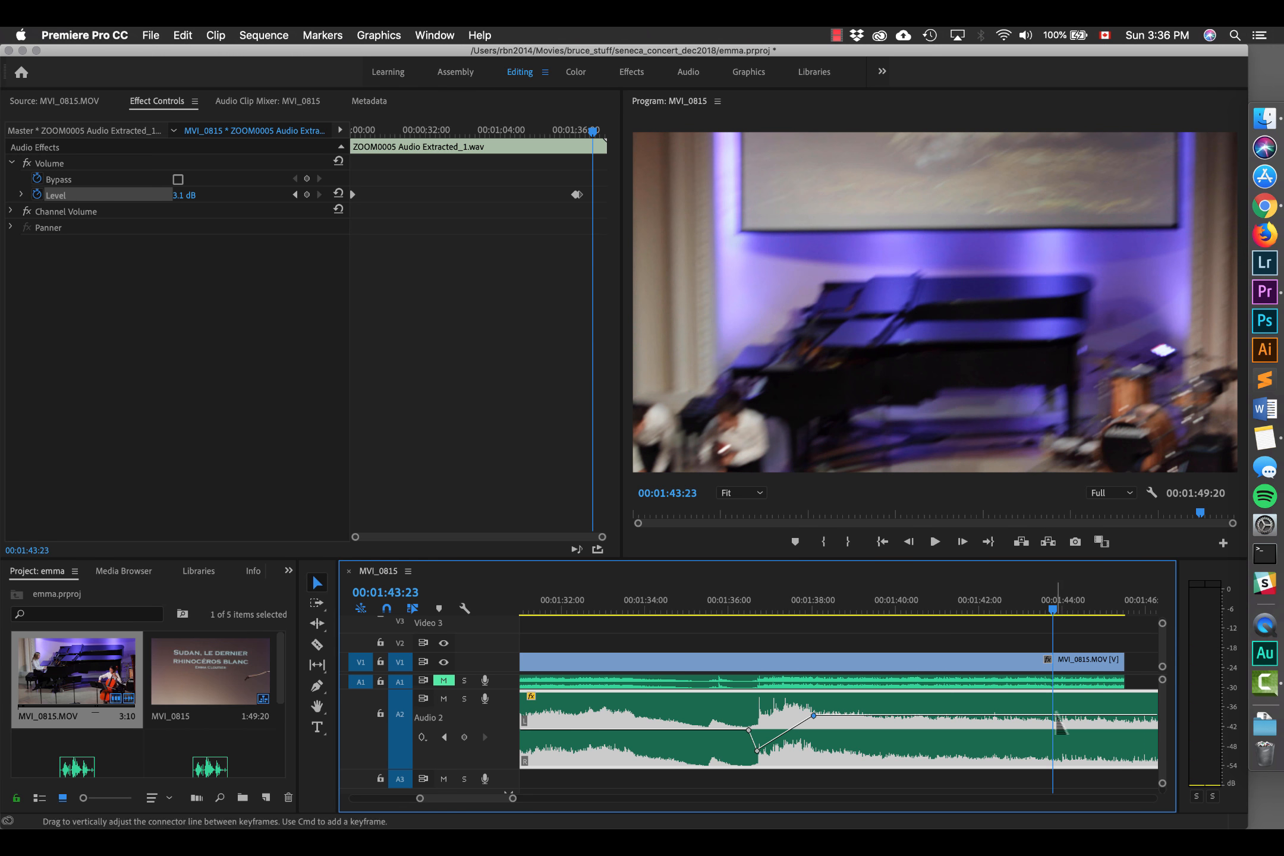
{"action": "scroll", "coordinate": [1058, 716], "scroll_direction": "right", "scroll_amount": 2}
{"action": "scroll", "coordinate": [1058, 715], "scroll_direction": "right", "scroll_amount": 8}
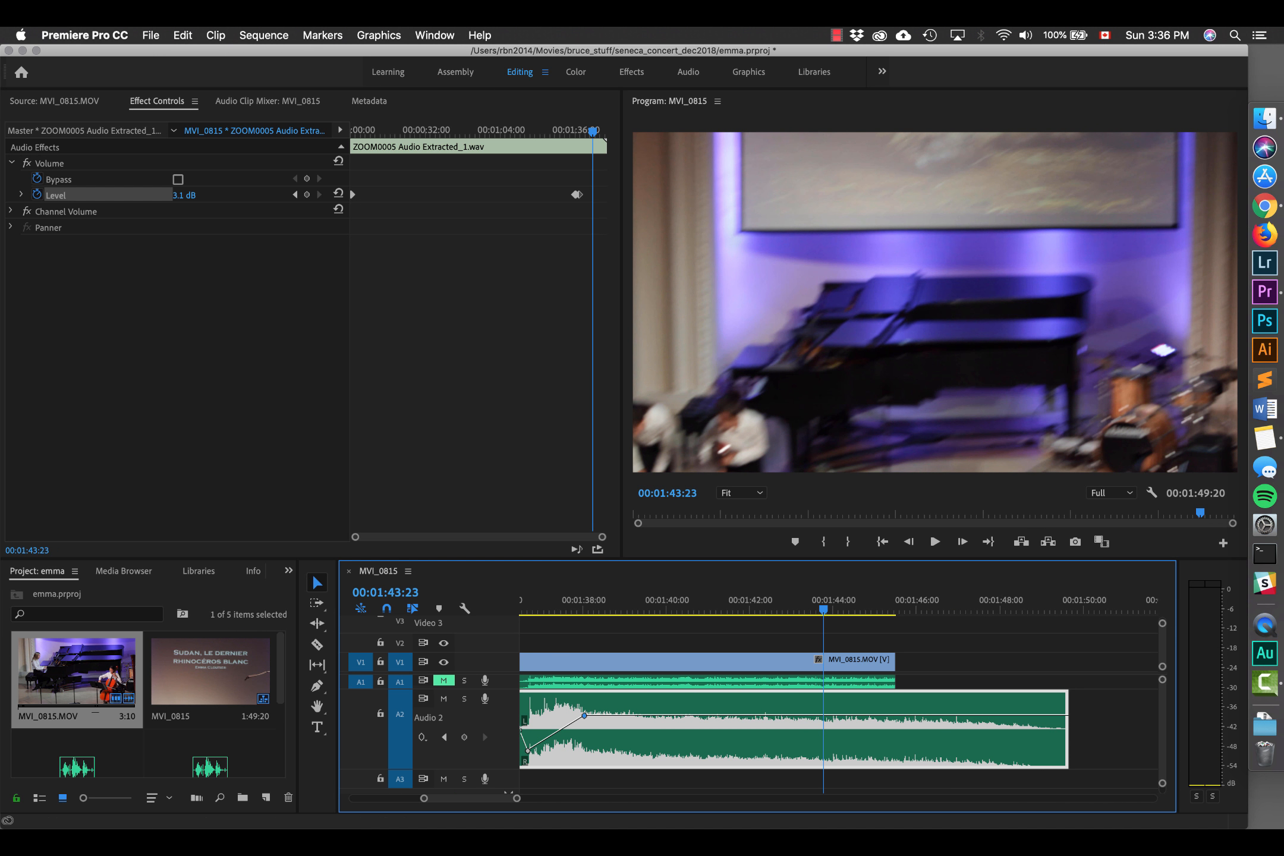
{"action": "left_click", "coordinate": [306, 194]}
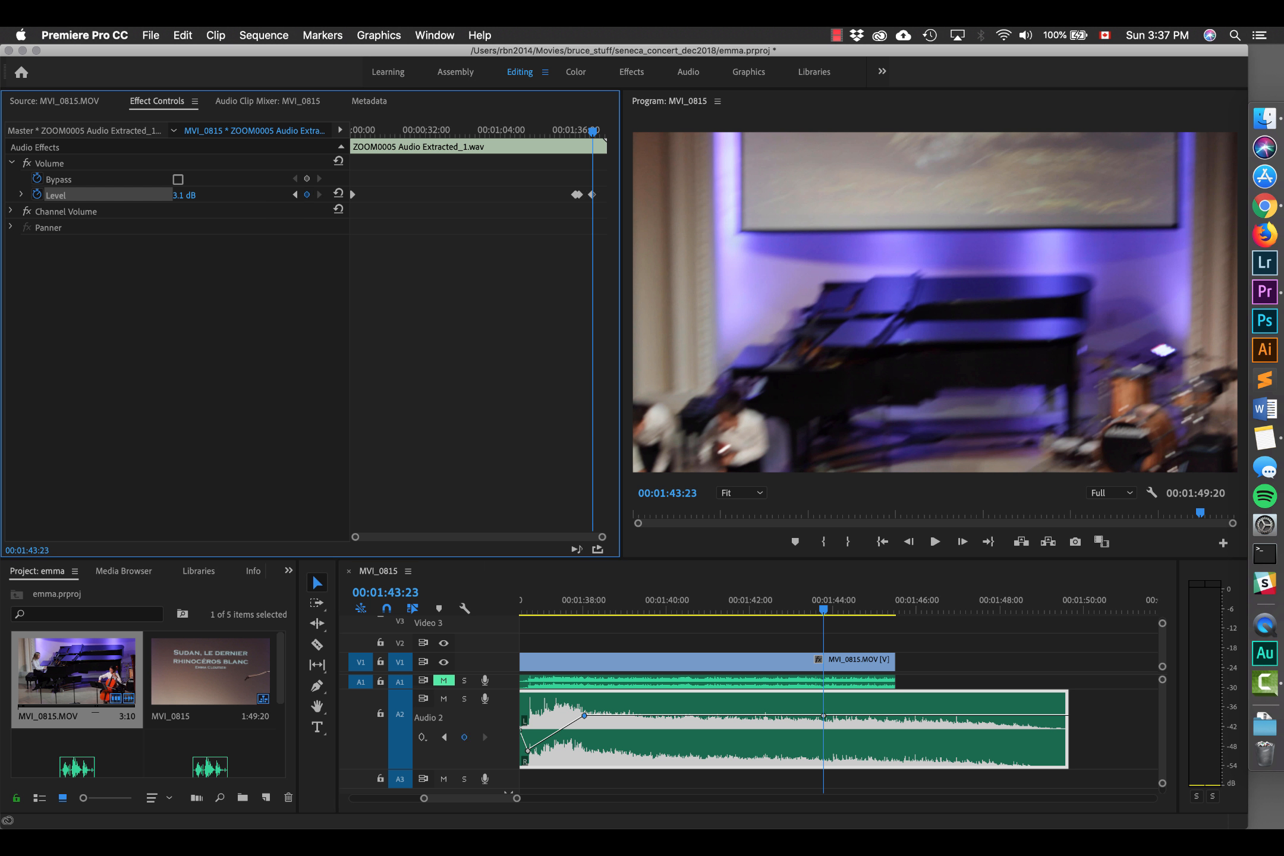
{"action": "left_click", "coordinate": [823, 610]}
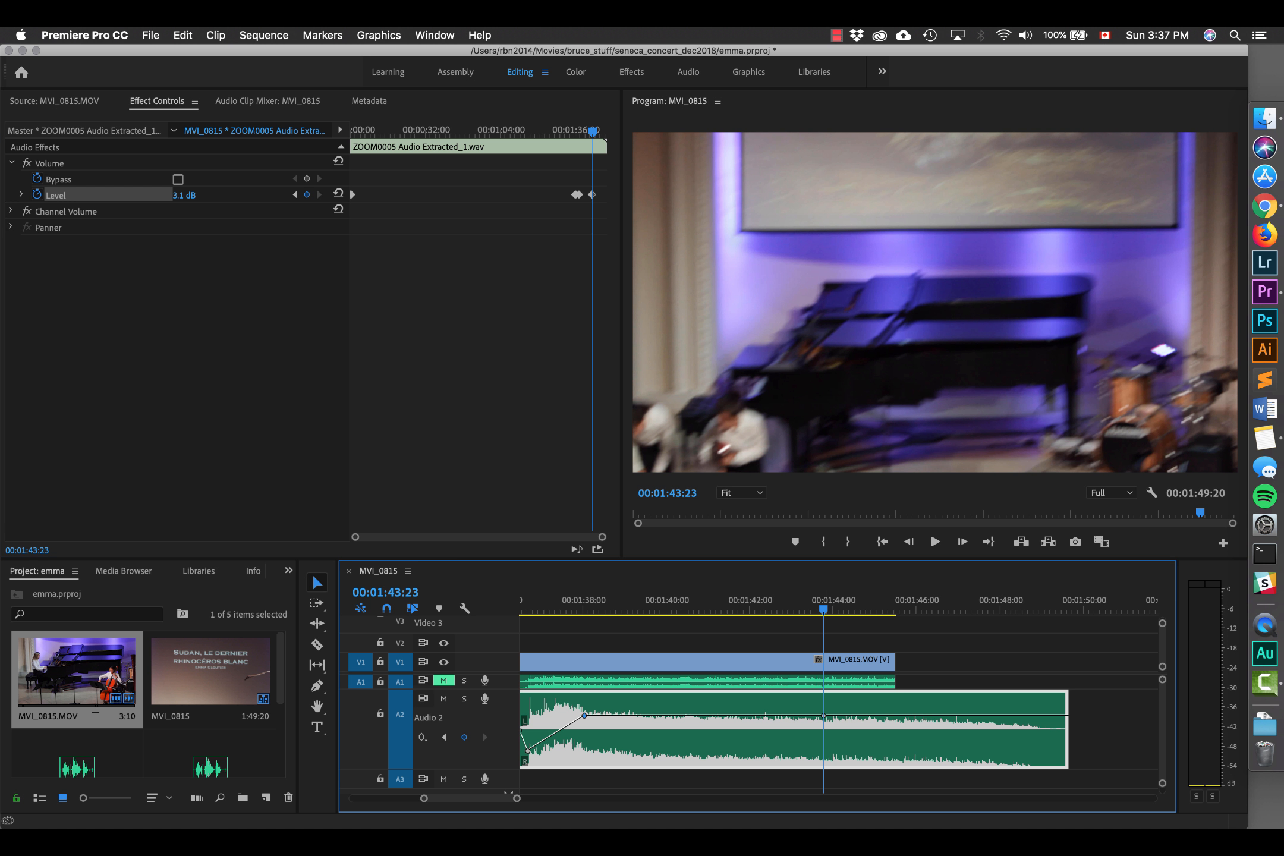
{"action": "key", "text": "space"}
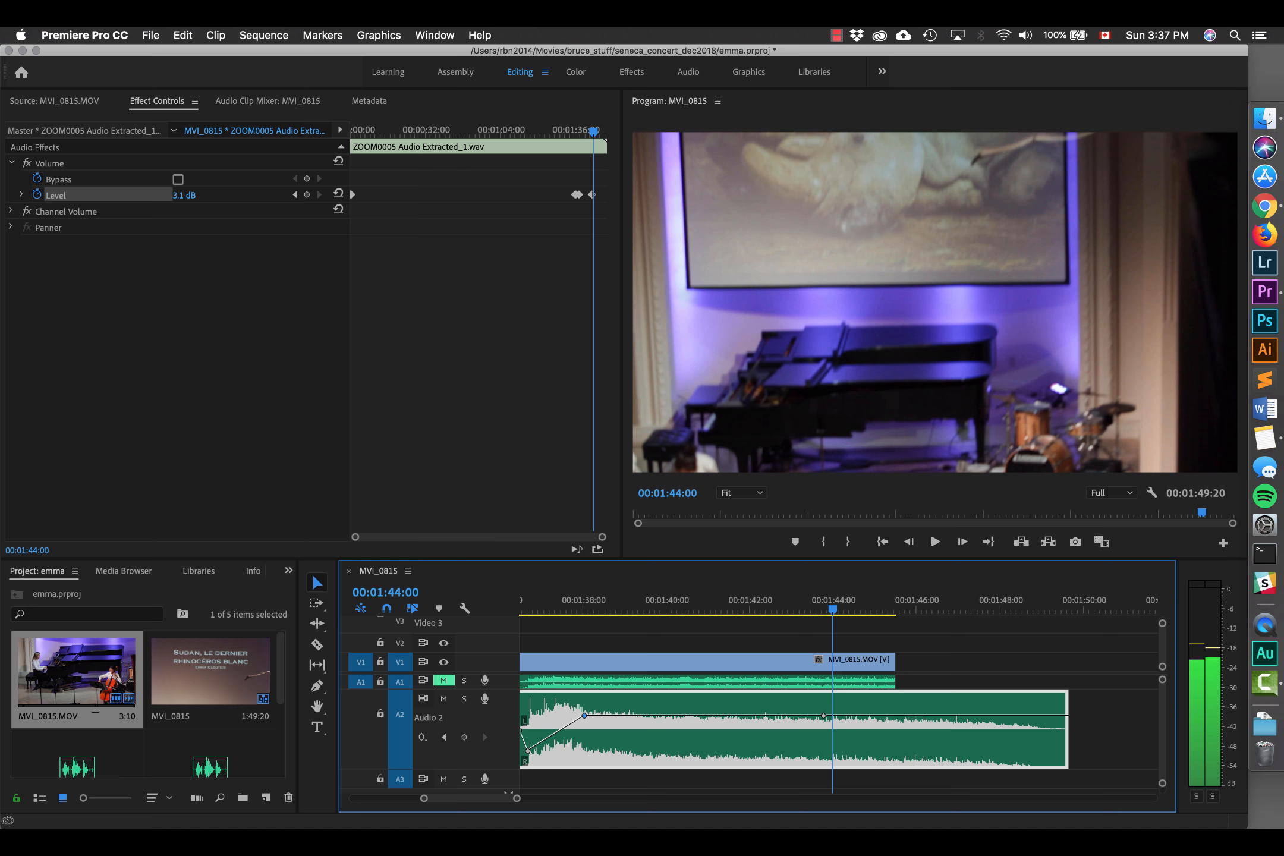
{"action": "left_click_drag", "start_coordinate": [833, 610], "coordinate": [837, 610]}
{"action": "left_click", "coordinate": [295, 194]}
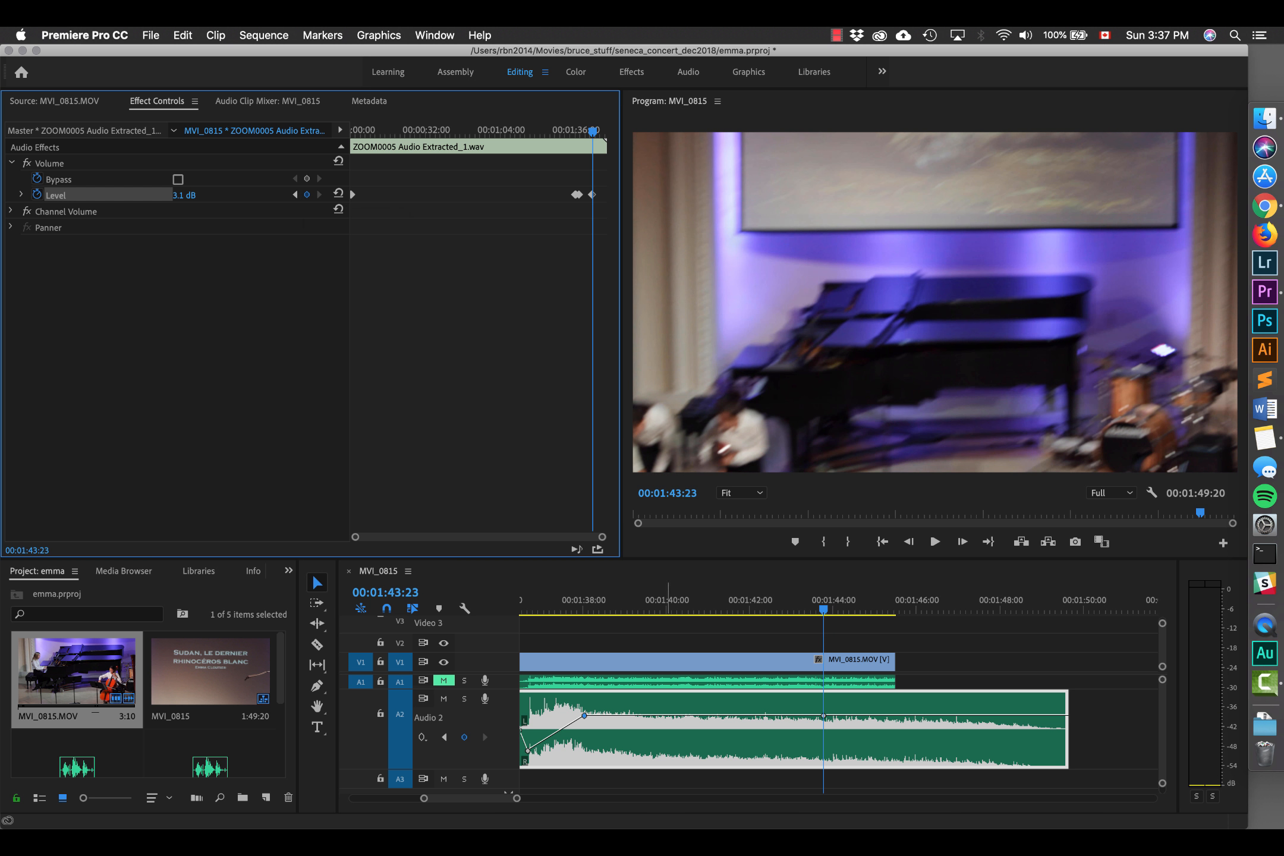
- Add Opacity keyframes at 100% to the MVI_0815.MOV video clip at 00:01:43:23 and 00:01:43:12
{"action": "left_click", "coordinate": [827, 662]}
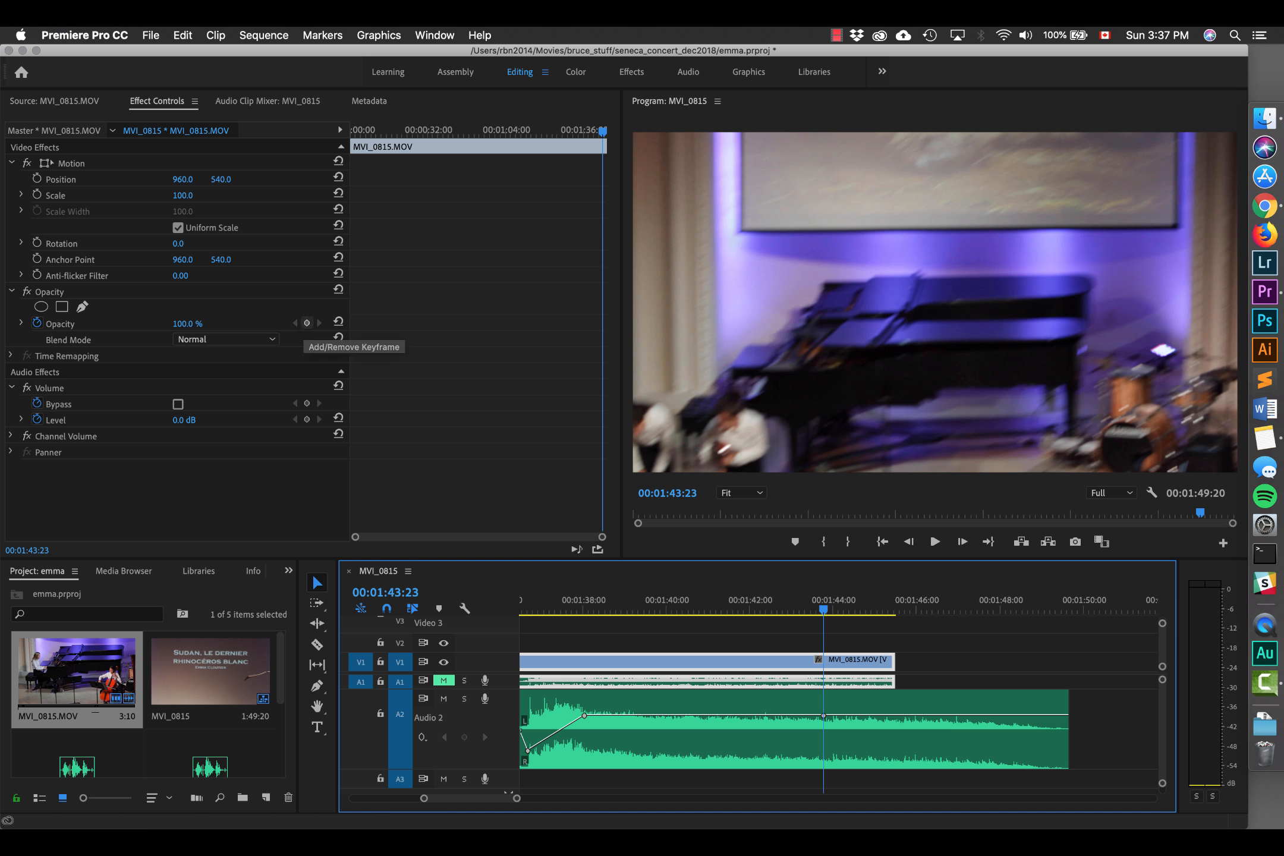
{"action": "left_click", "coordinate": [307, 322]}
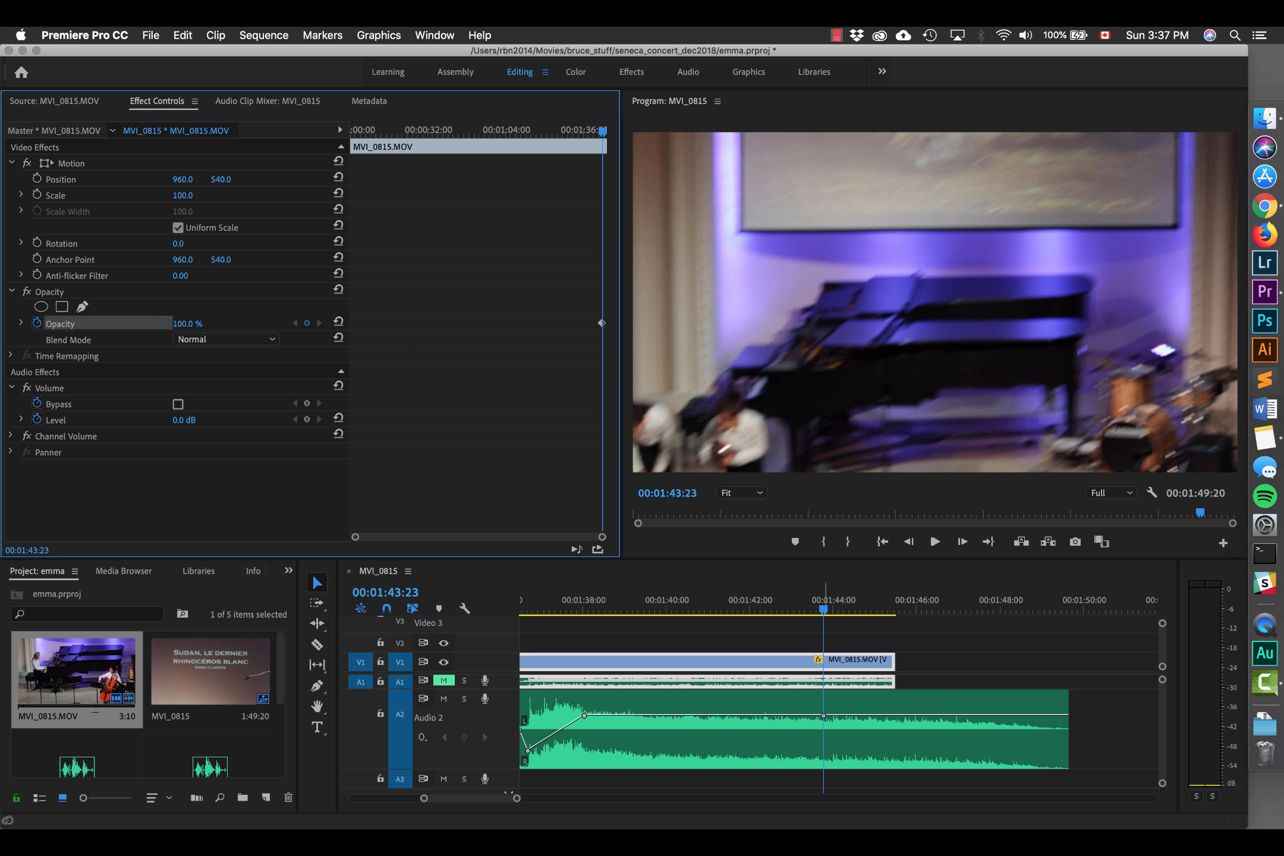
{"action": "left_click_drag", "start_coordinate": [824, 609], "coordinate": [809, 609]}
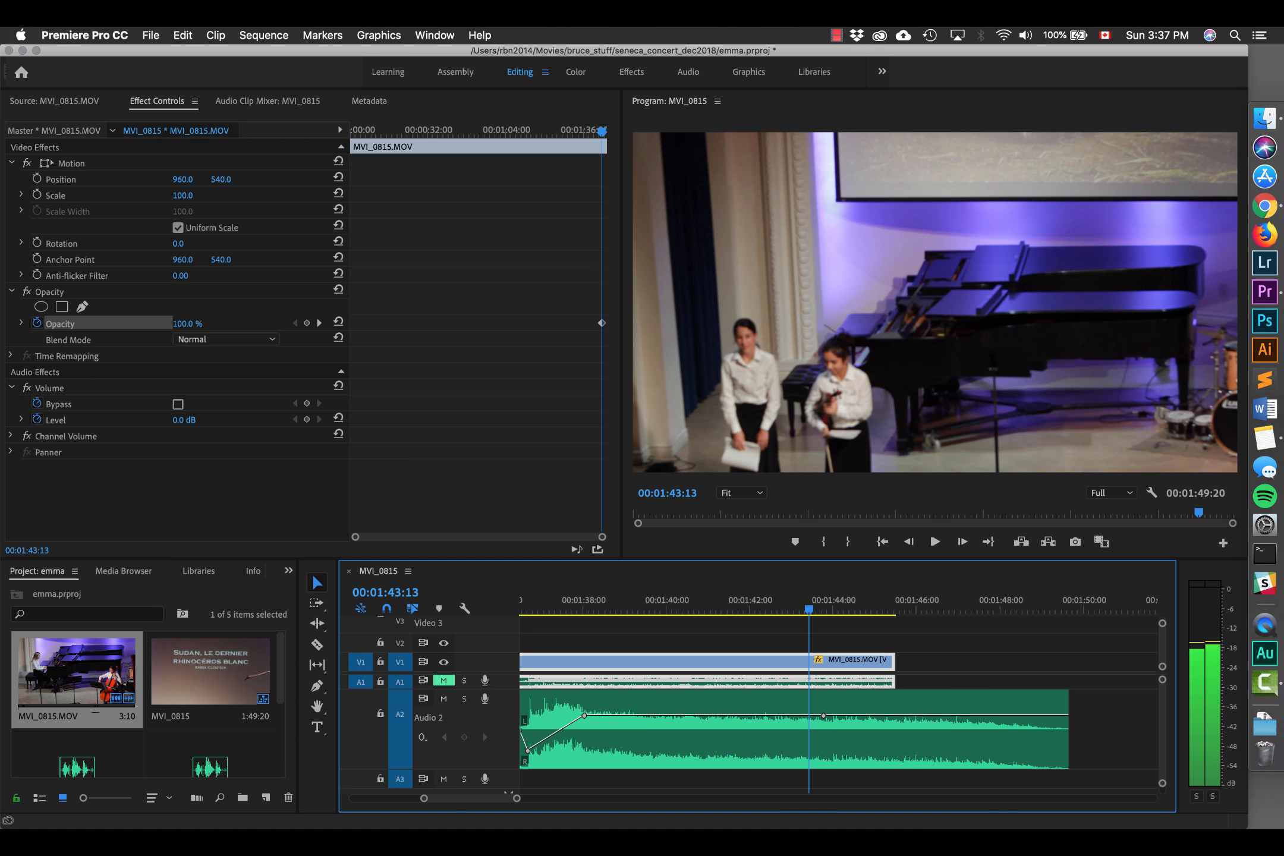
{"action": "key", "text": "Left"}
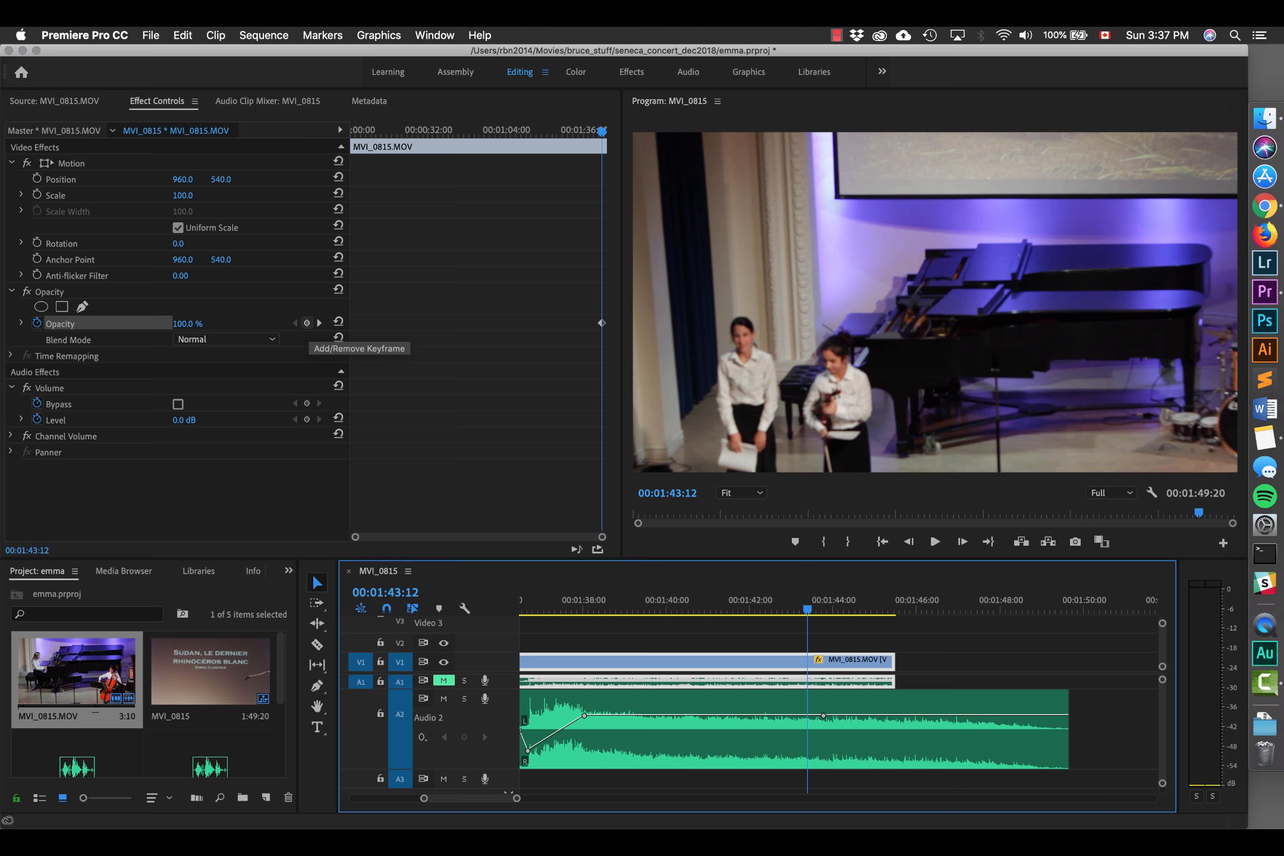
{"action": "left_click", "coordinate": [307, 322]}
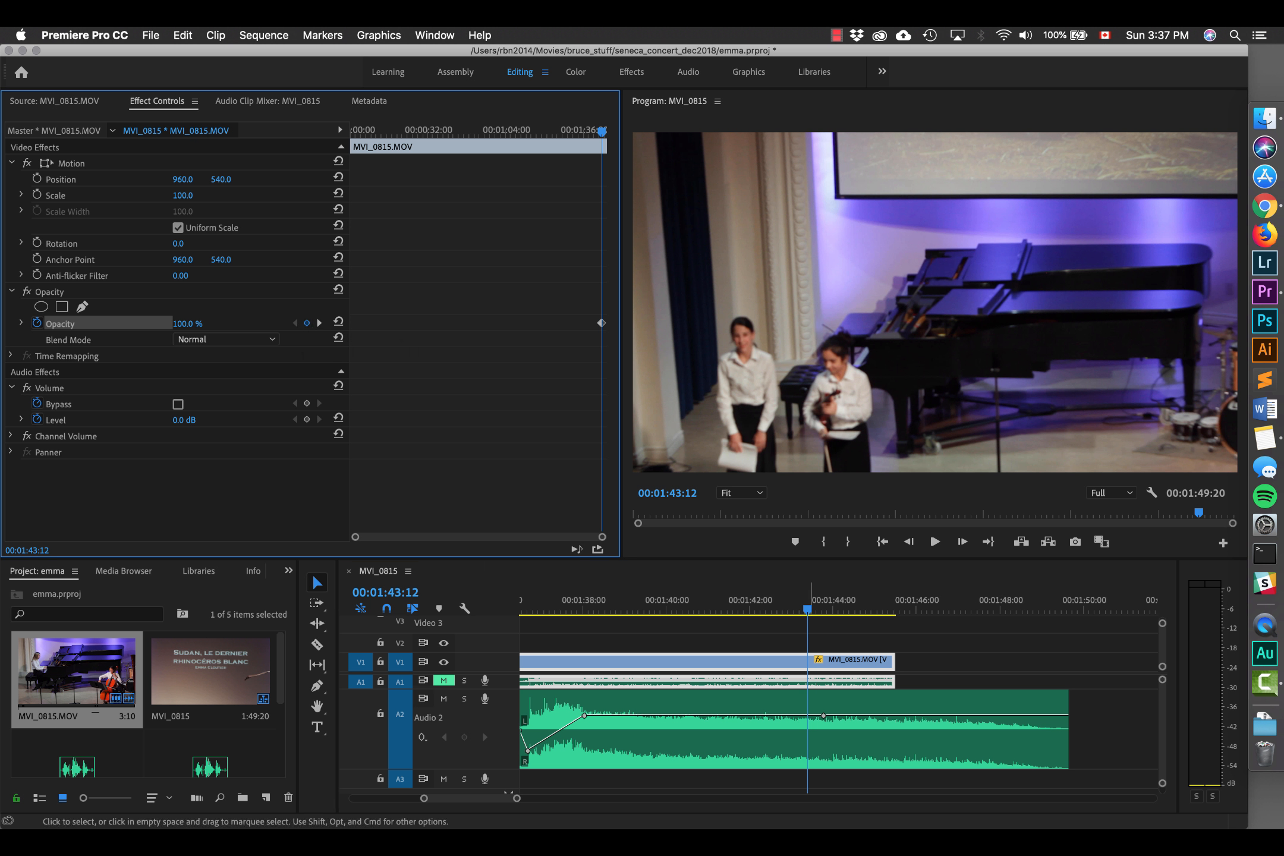
- Add a 3.1 dB Level keyframe to the Audio 2 clip at 00:01:43:12 and go to its next keyframe
{"action": "left_click", "coordinate": [811, 742]}
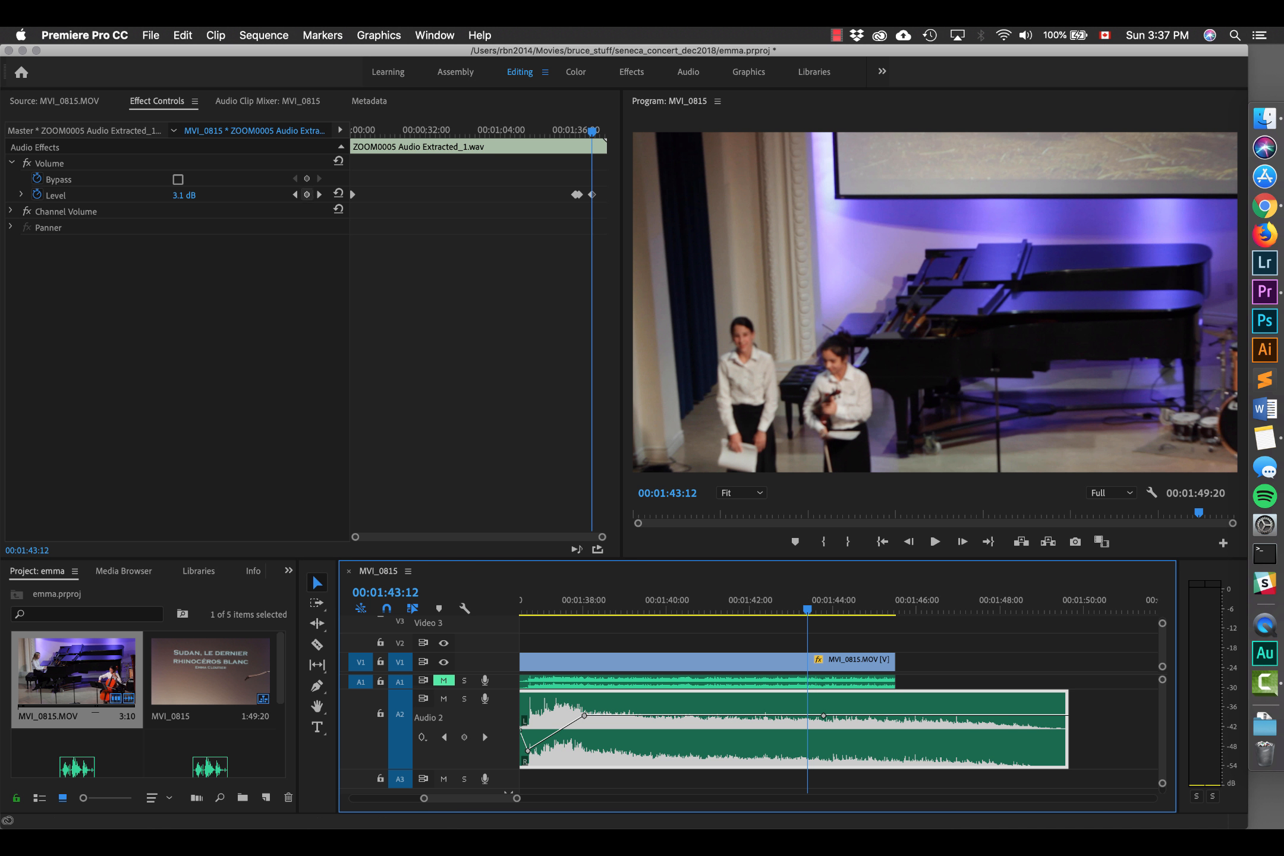
{"action": "left_click", "coordinate": [307, 194]}
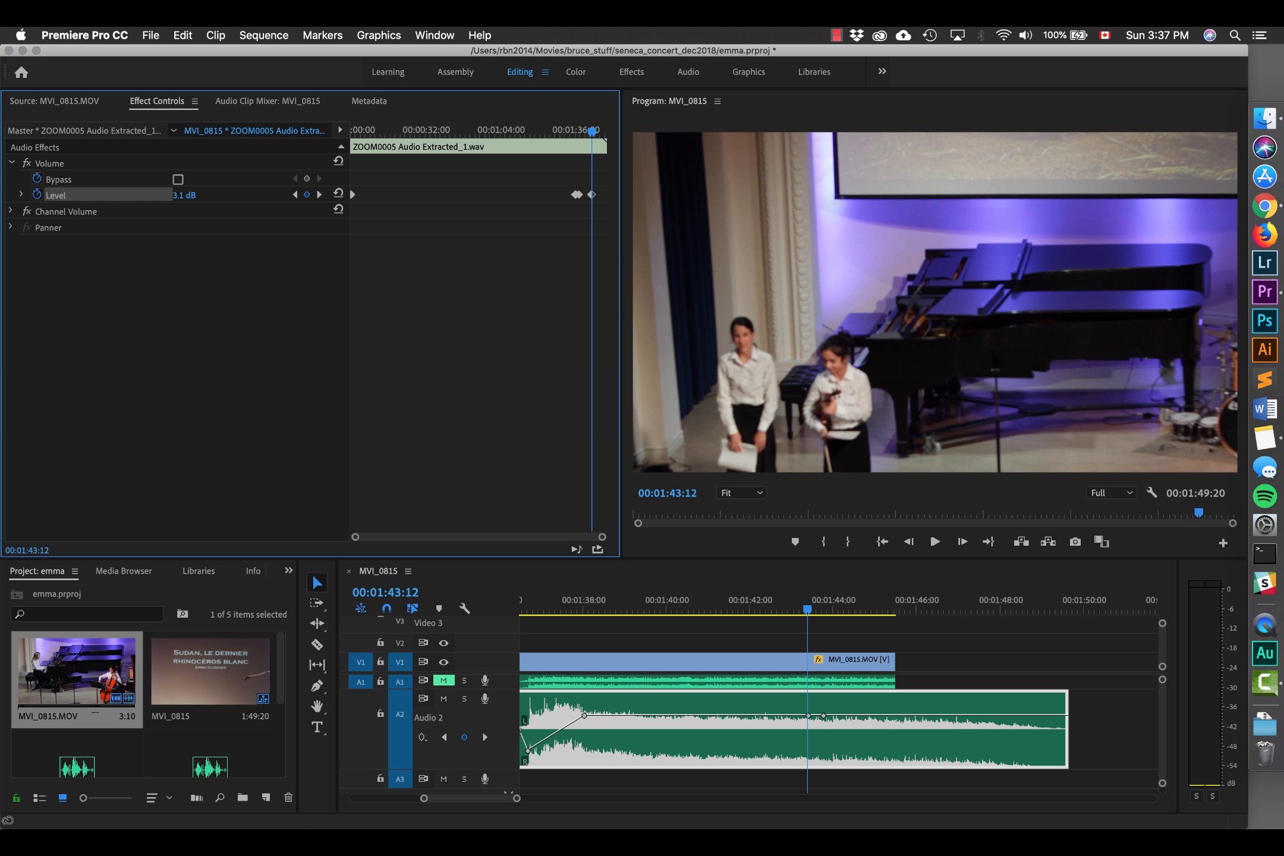
{"action": "left_click", "coordinate": [319, 194]}
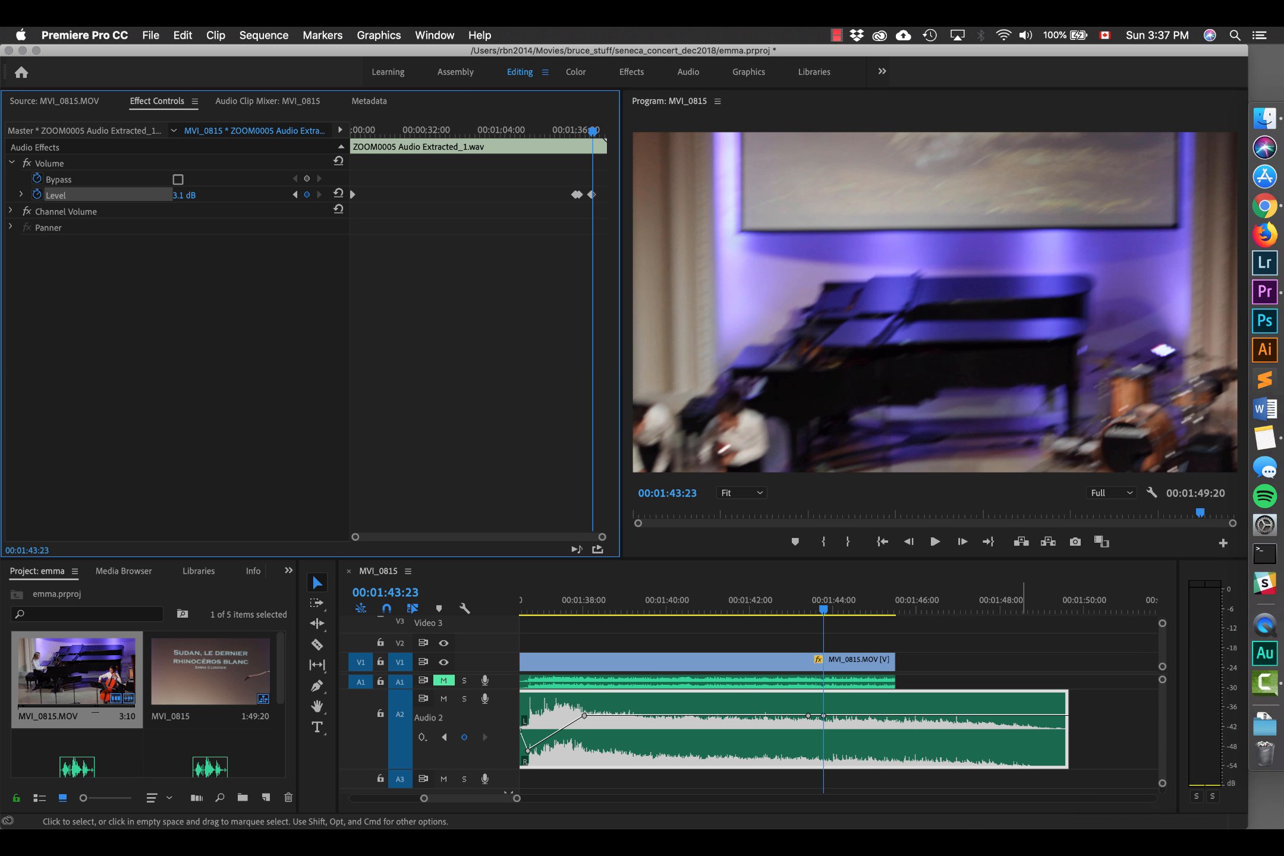
- Trim the ends of the Audio 2 and MVI_0815.MOV clips to 00:01:43:23 and lower the final Level keyframe for an audio fade-out
{"action": "left_click", "coordinate": [1074, 736]}
{"action": "left_click_drag", "start_coordinate": [1074, 736], "coordinate": [822, 736]}
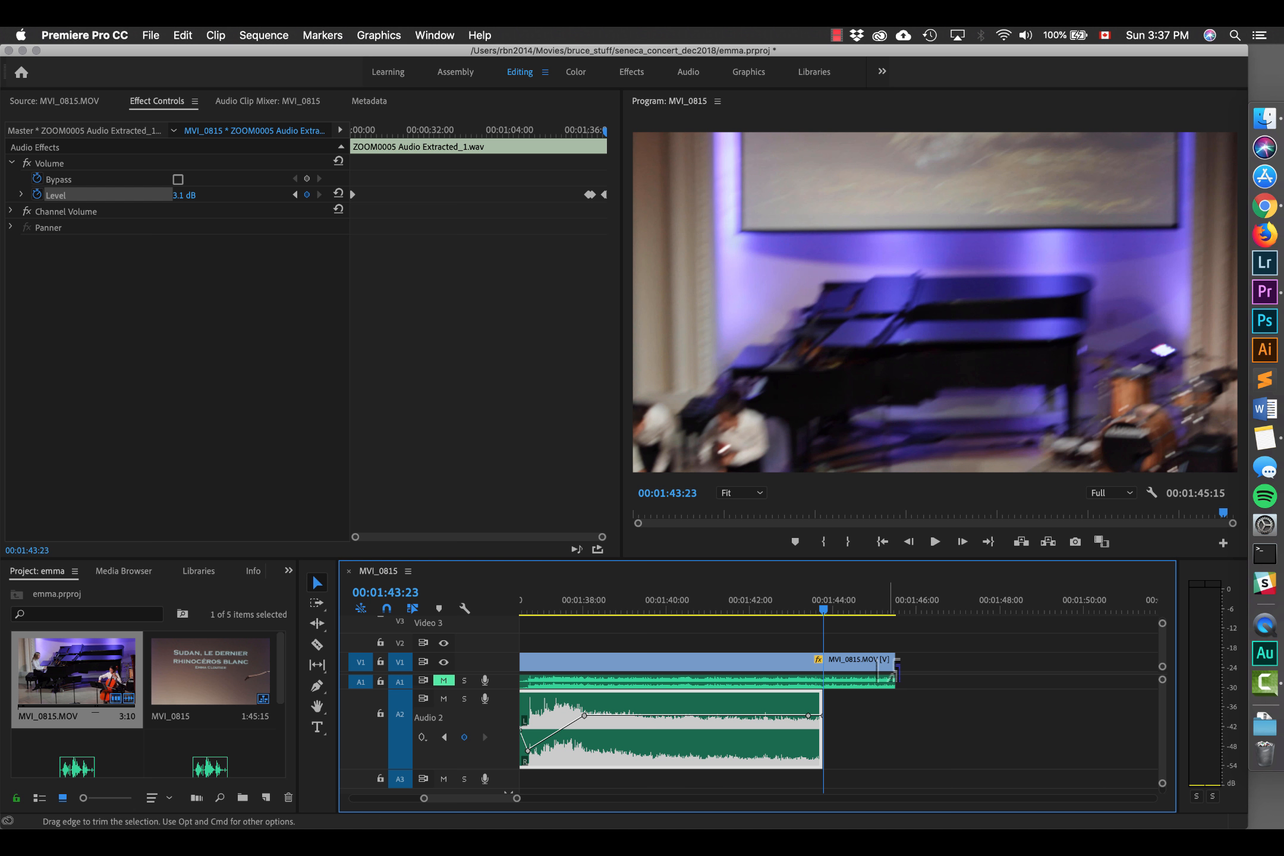
{"action": "left_click_drag", "start_coordinate": [889, 670], "coordinate": [821, 762]}
- Enlarge the Video 1 track, lower the clip's last Opacity keyframe for a fade to black, and play the closing section
{"action": "double_click", "coordinate": [773, 662]}
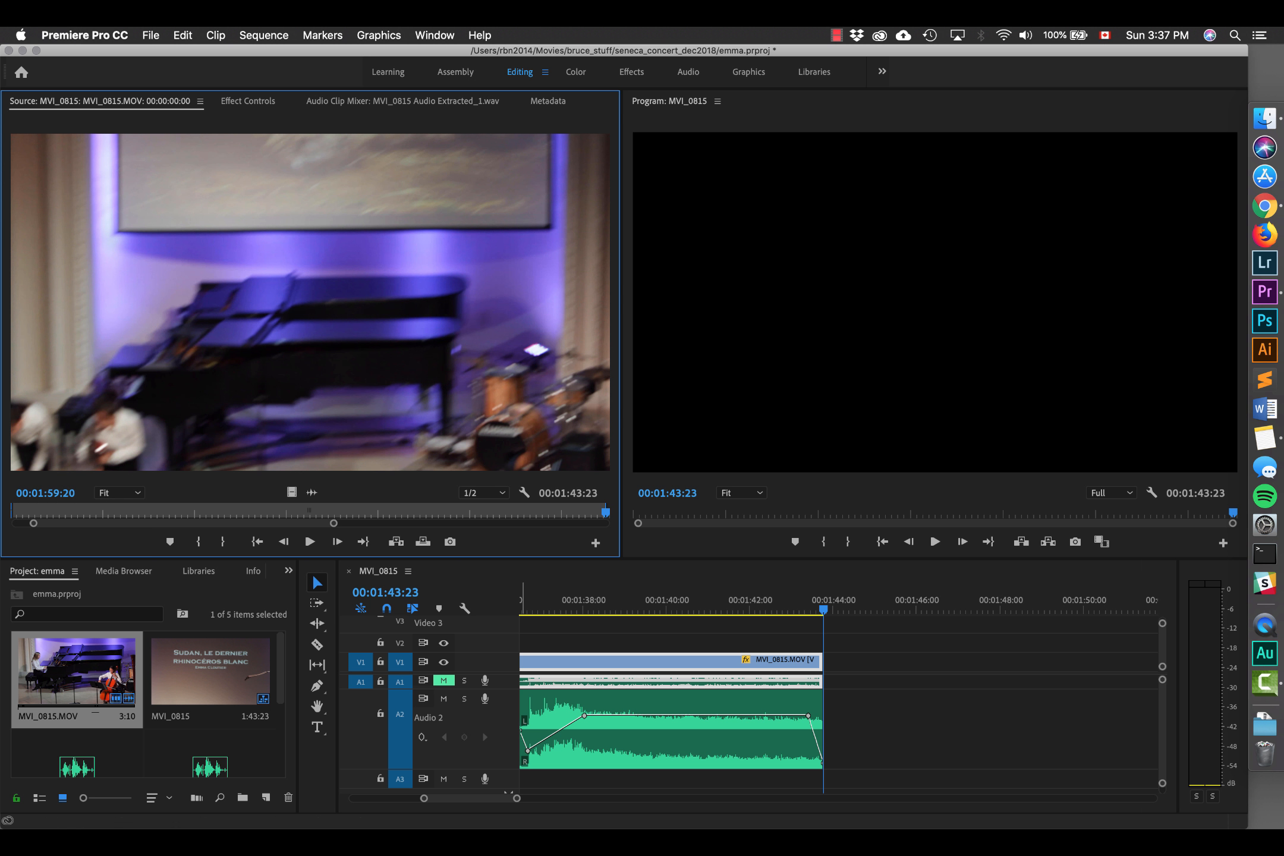
{"action": "left_click_drag", "start_coordinate": [499, 654], "coordinate": [499, 629]}
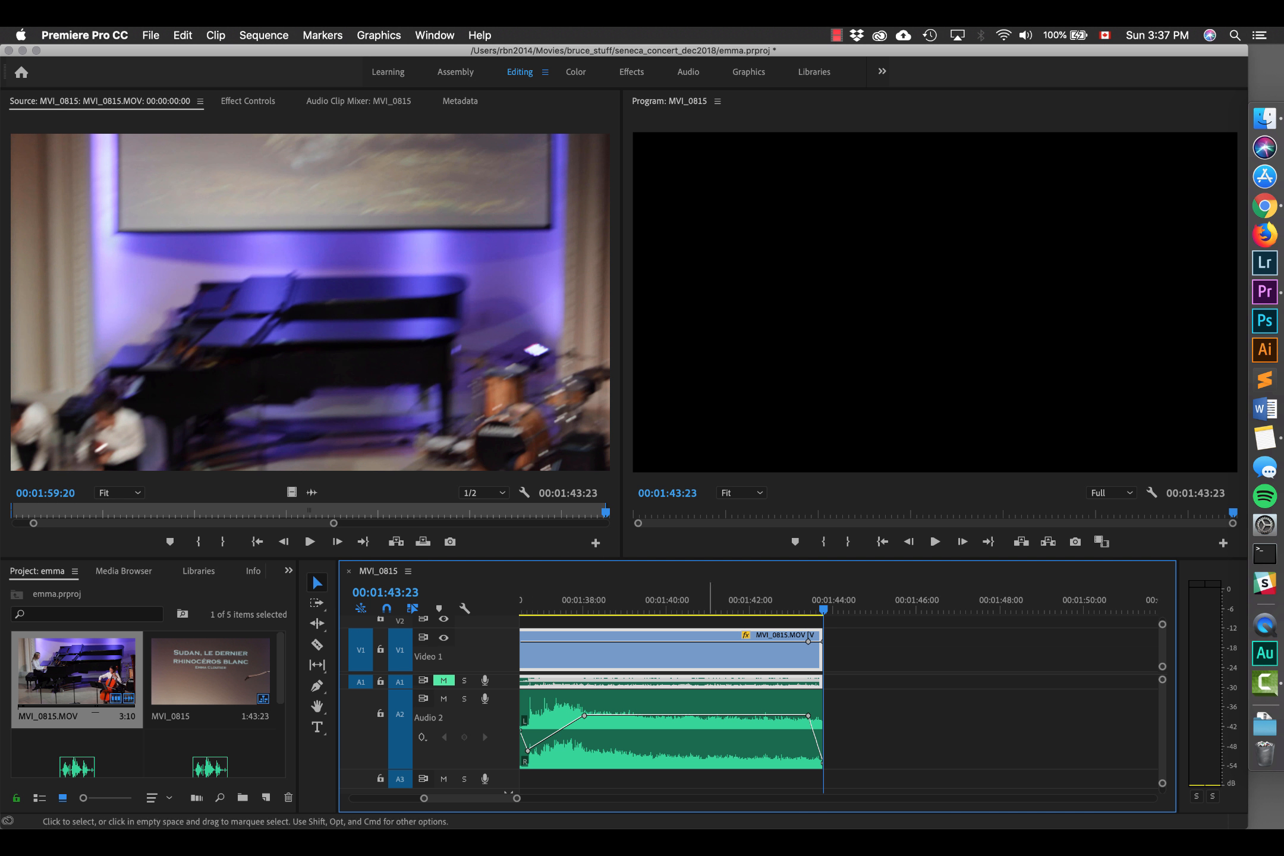
{"action": "left_click_drag", "start_coordinate": [821, 642], "coordinate": [823, 713]}
{"action": "left_click_drag", "start_coordinate": [825, 605], "coordinate": [551, 608]}
{"action": "key", "text": "space"}
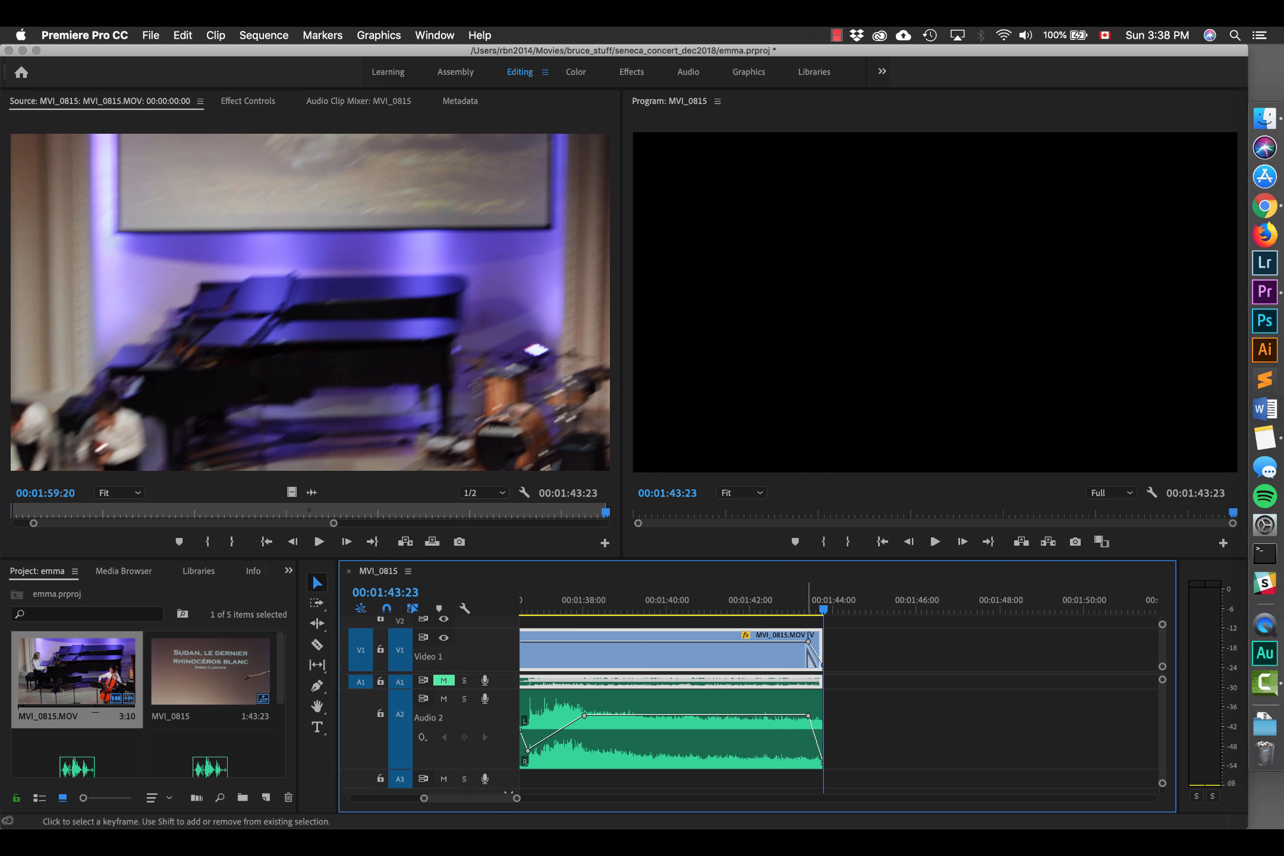
- Lengthen the fade-outs by shifting the first closing Opacity keyframe earlier and the 3.1 dB Level keyframe slightly earlier
{"action": "left_click_drag", "start_coordinate": [809, 641], "coordinate": [789, 641]}
{"action": "left_click", "coordinate": [807, 716]}
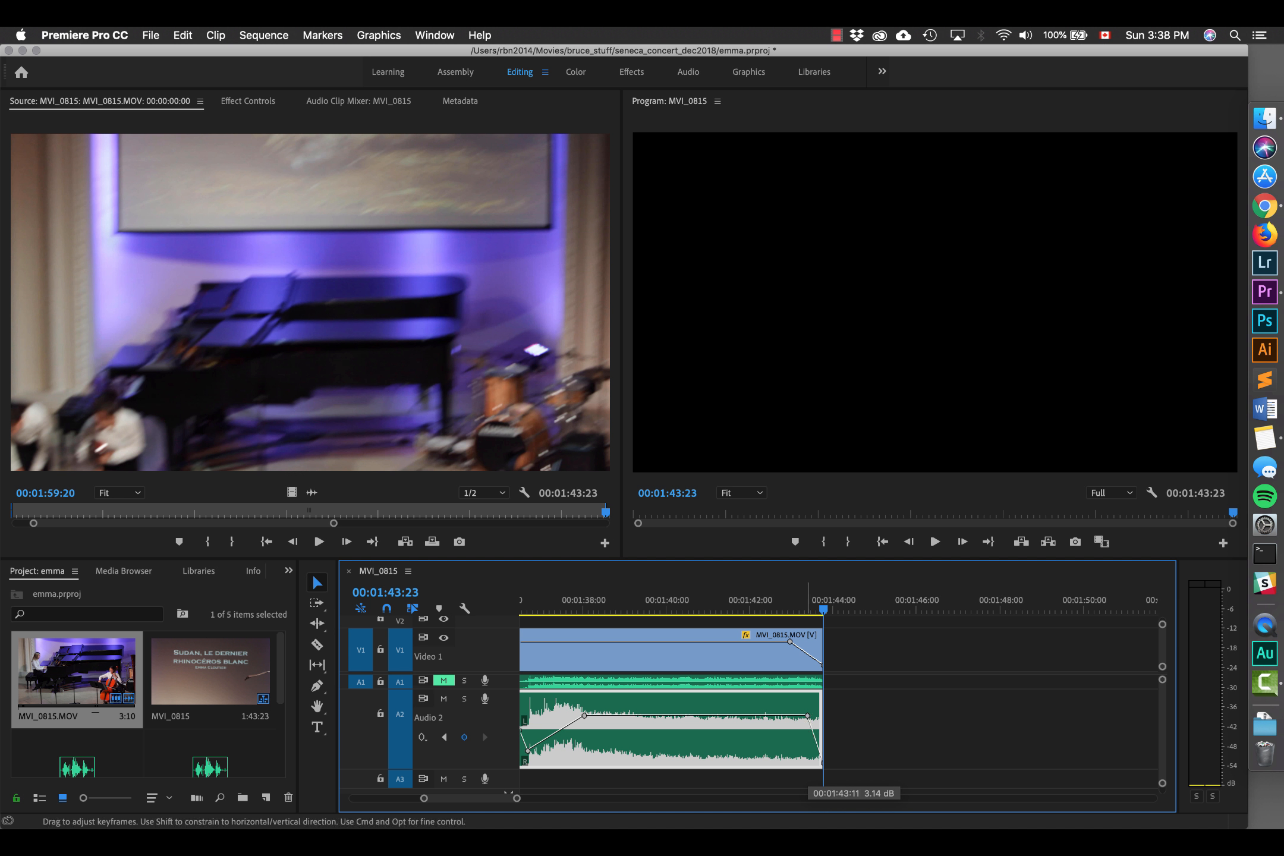
{"action": "left_click_drag", "start_coordinate": [806, 715], "coordinate": [805, 716]}
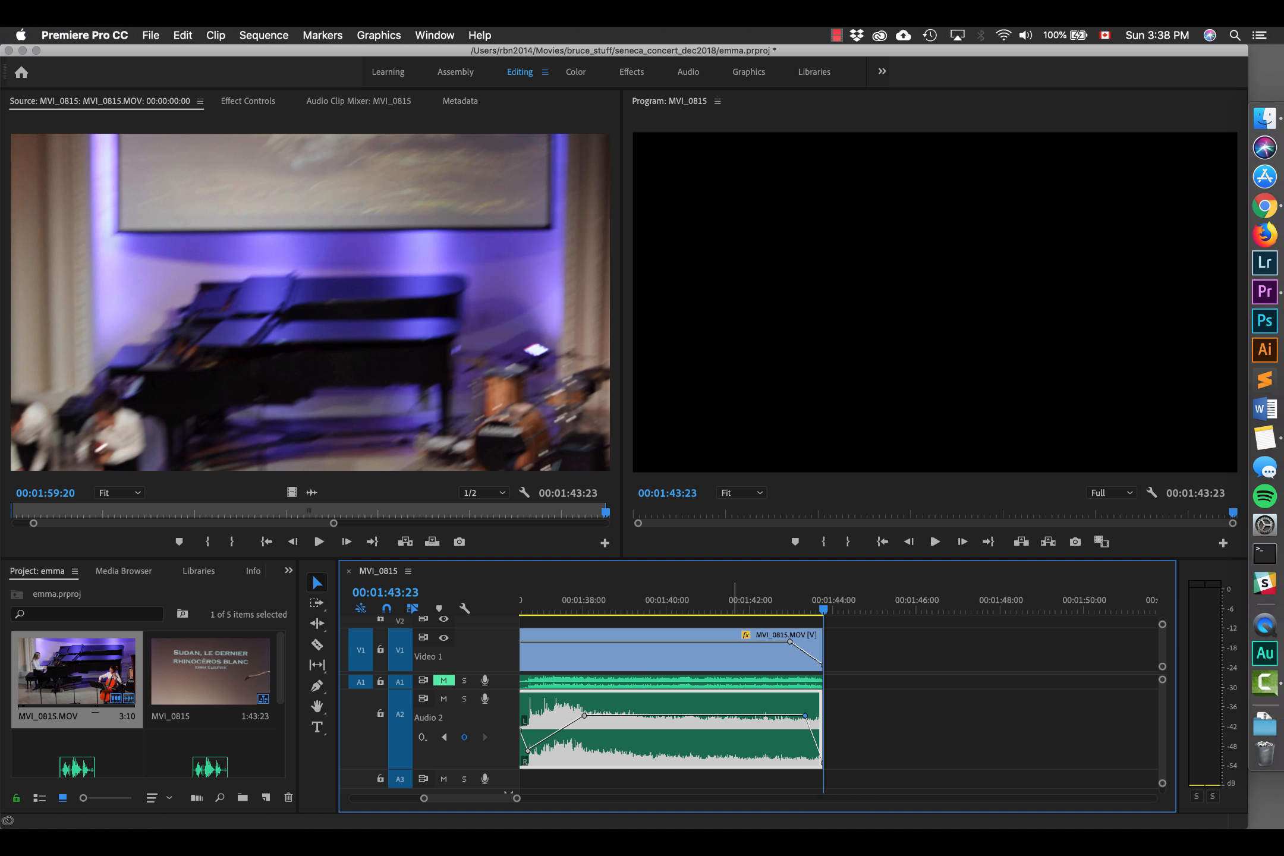
- Play the video and audio fade-out at the sequence's end, and play the opening section from its start
{"action": "left_click", "coordinate": [733, 601]}
{"action": "key", "text": "space"}
{"action": "key", "text": "space"}
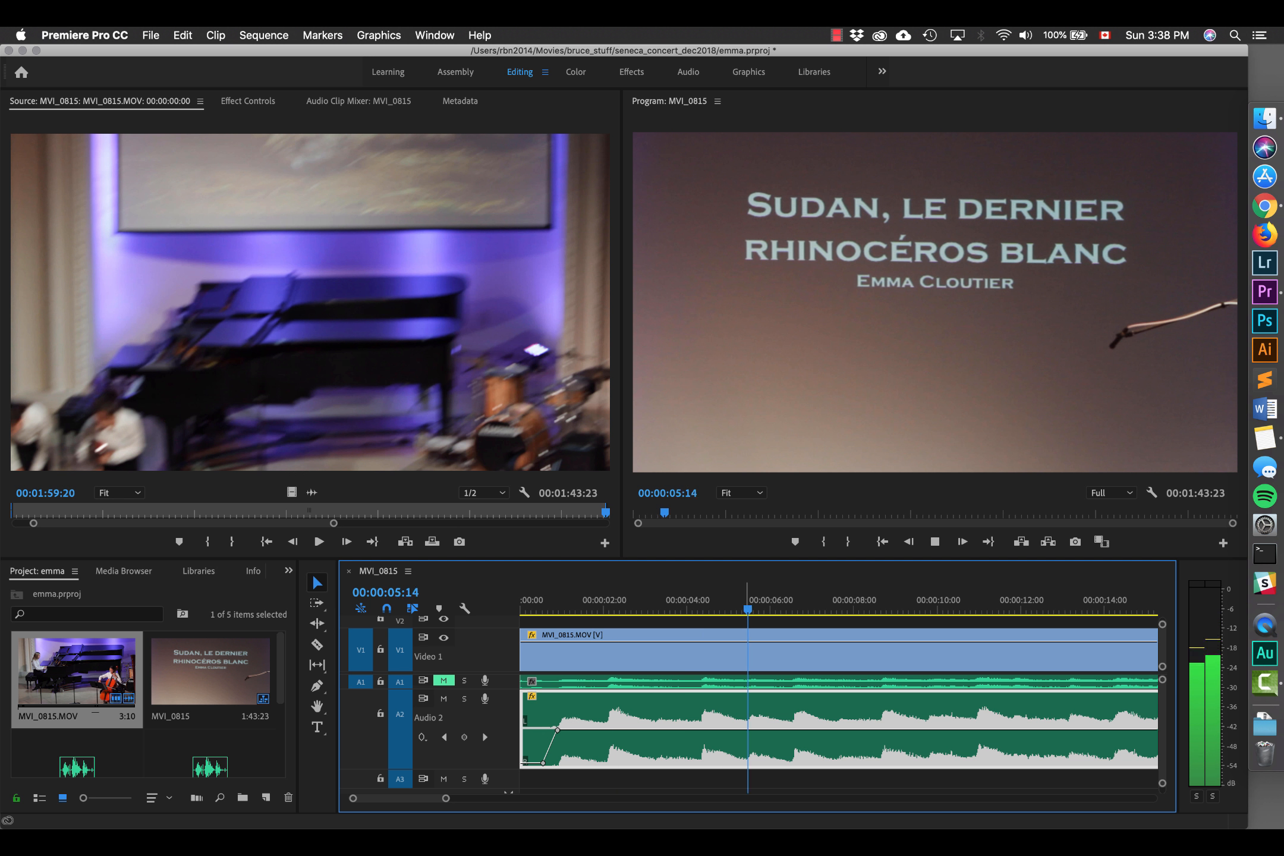
{"action": "key", "text": "space"}
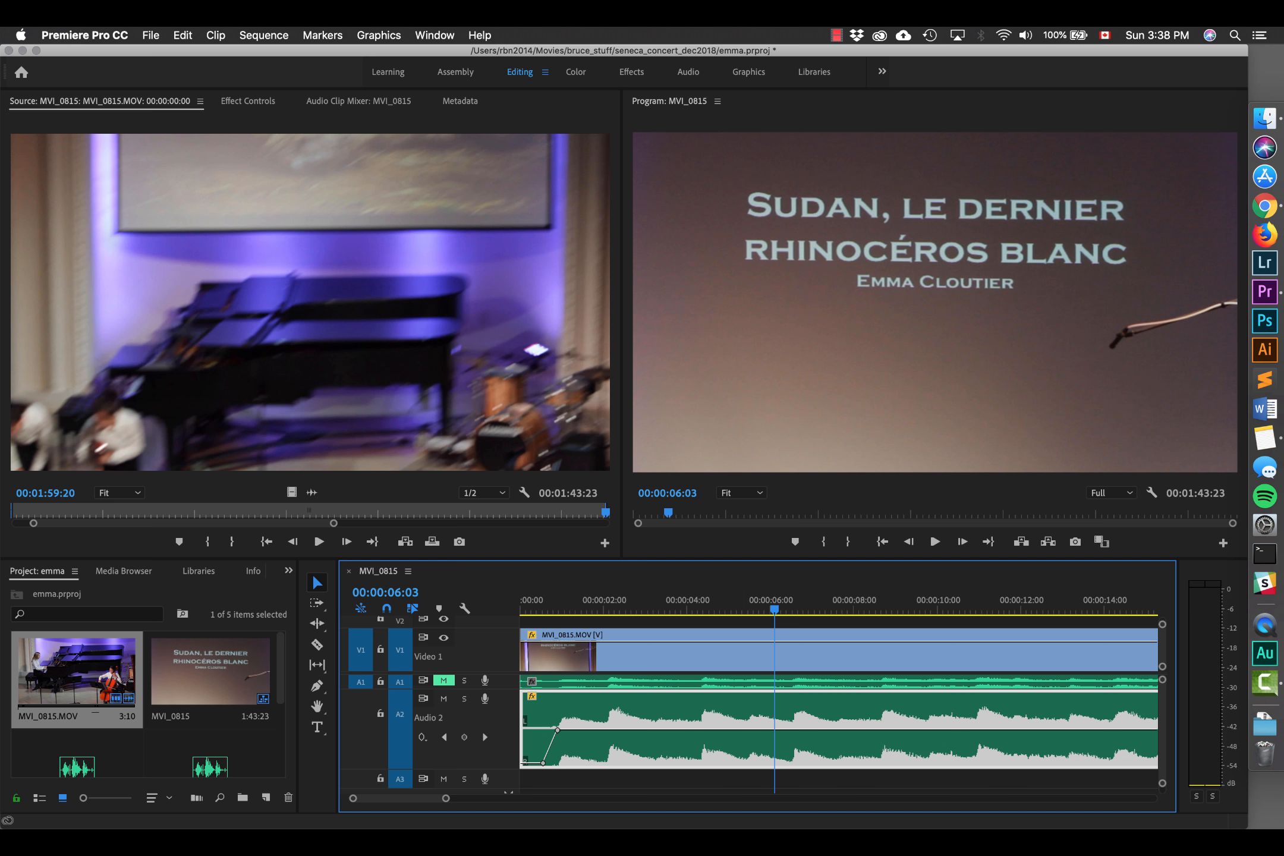
{"action": "left_click", "coordinate": [836, 35]}
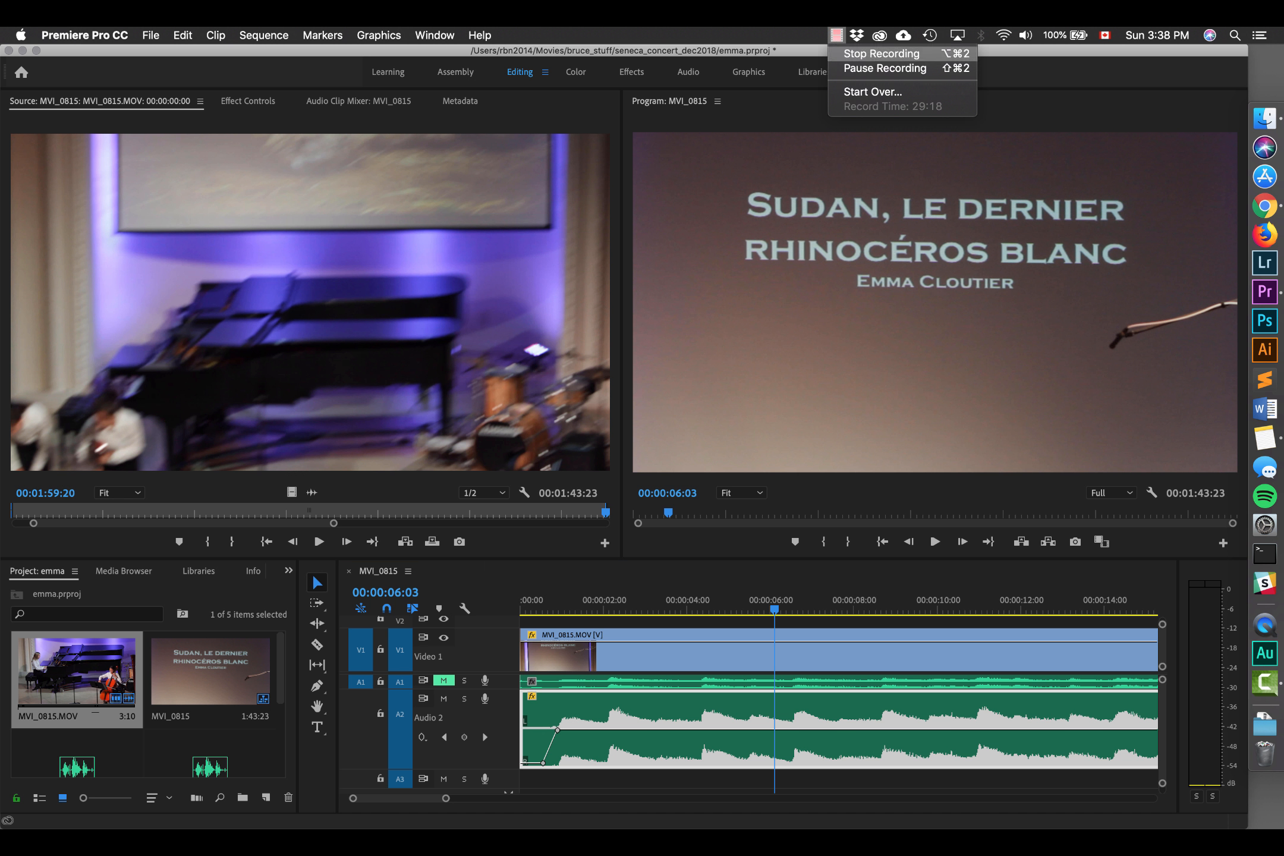